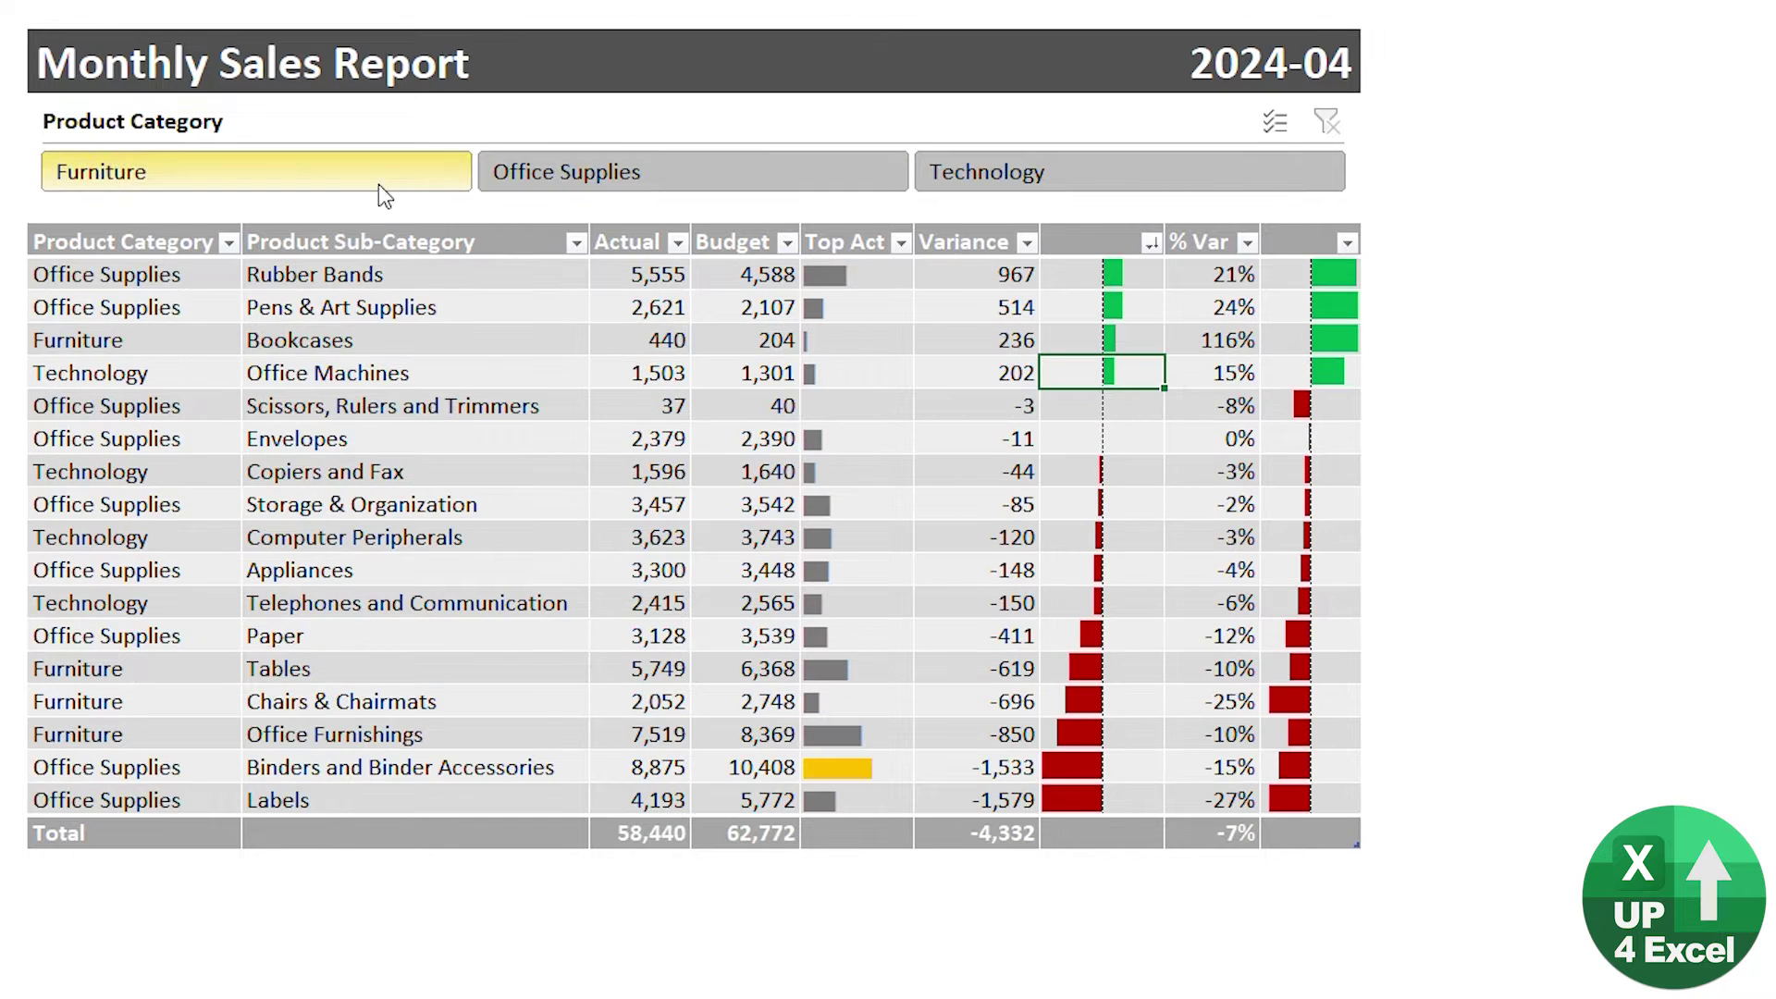
# Filter the report by the Furniture, Office Supplies and Technology slicer buttons in turn
pyautogui.click(379, 185)
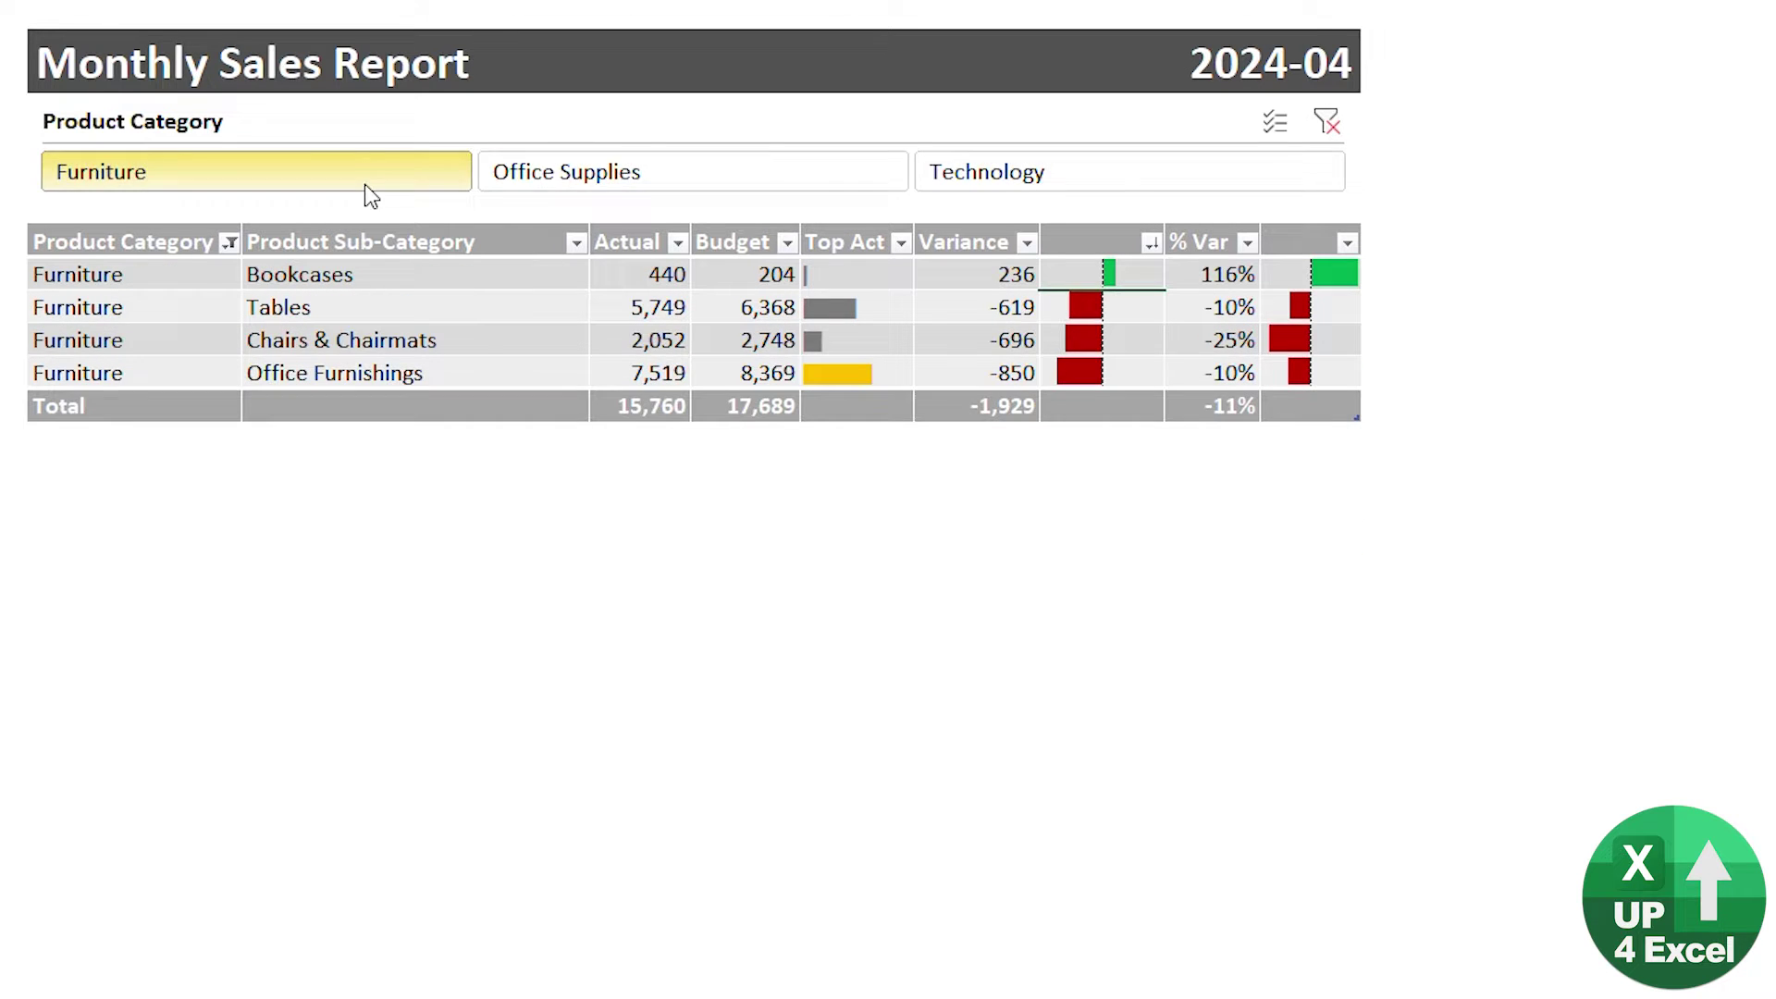
pyautogui.click(734, 172)
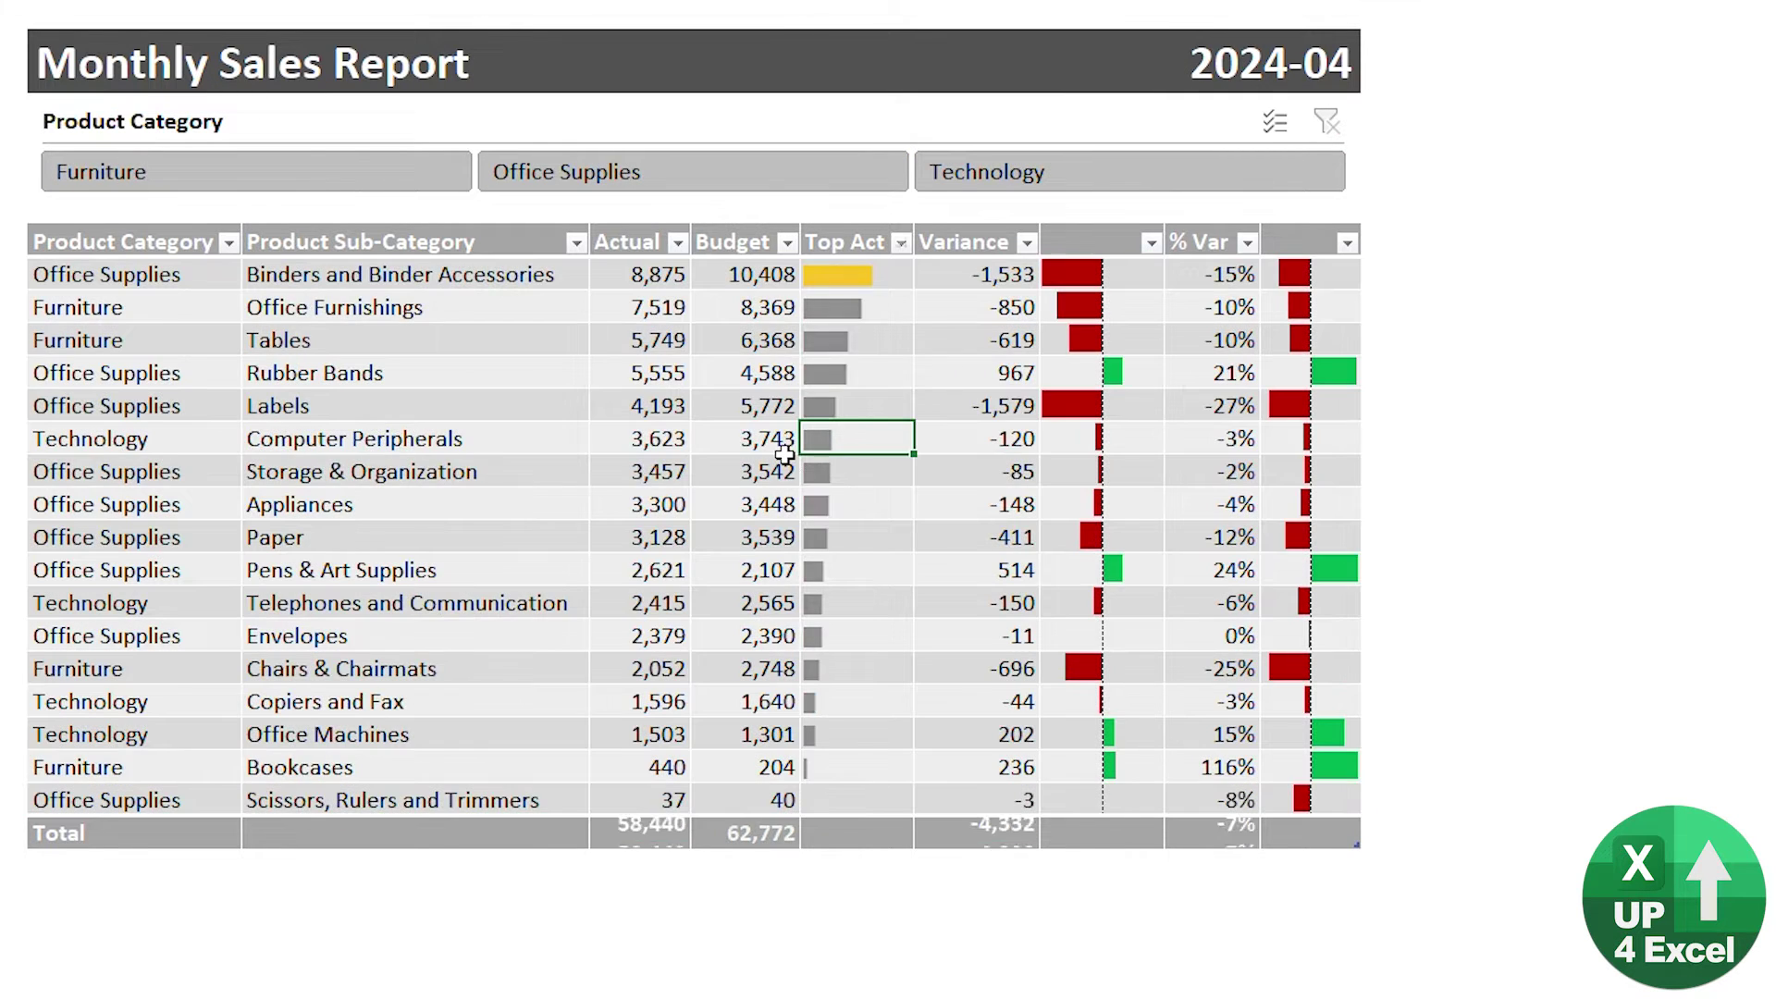
pyautogui.click(368, 185)
pyautogui.click(731, 166)
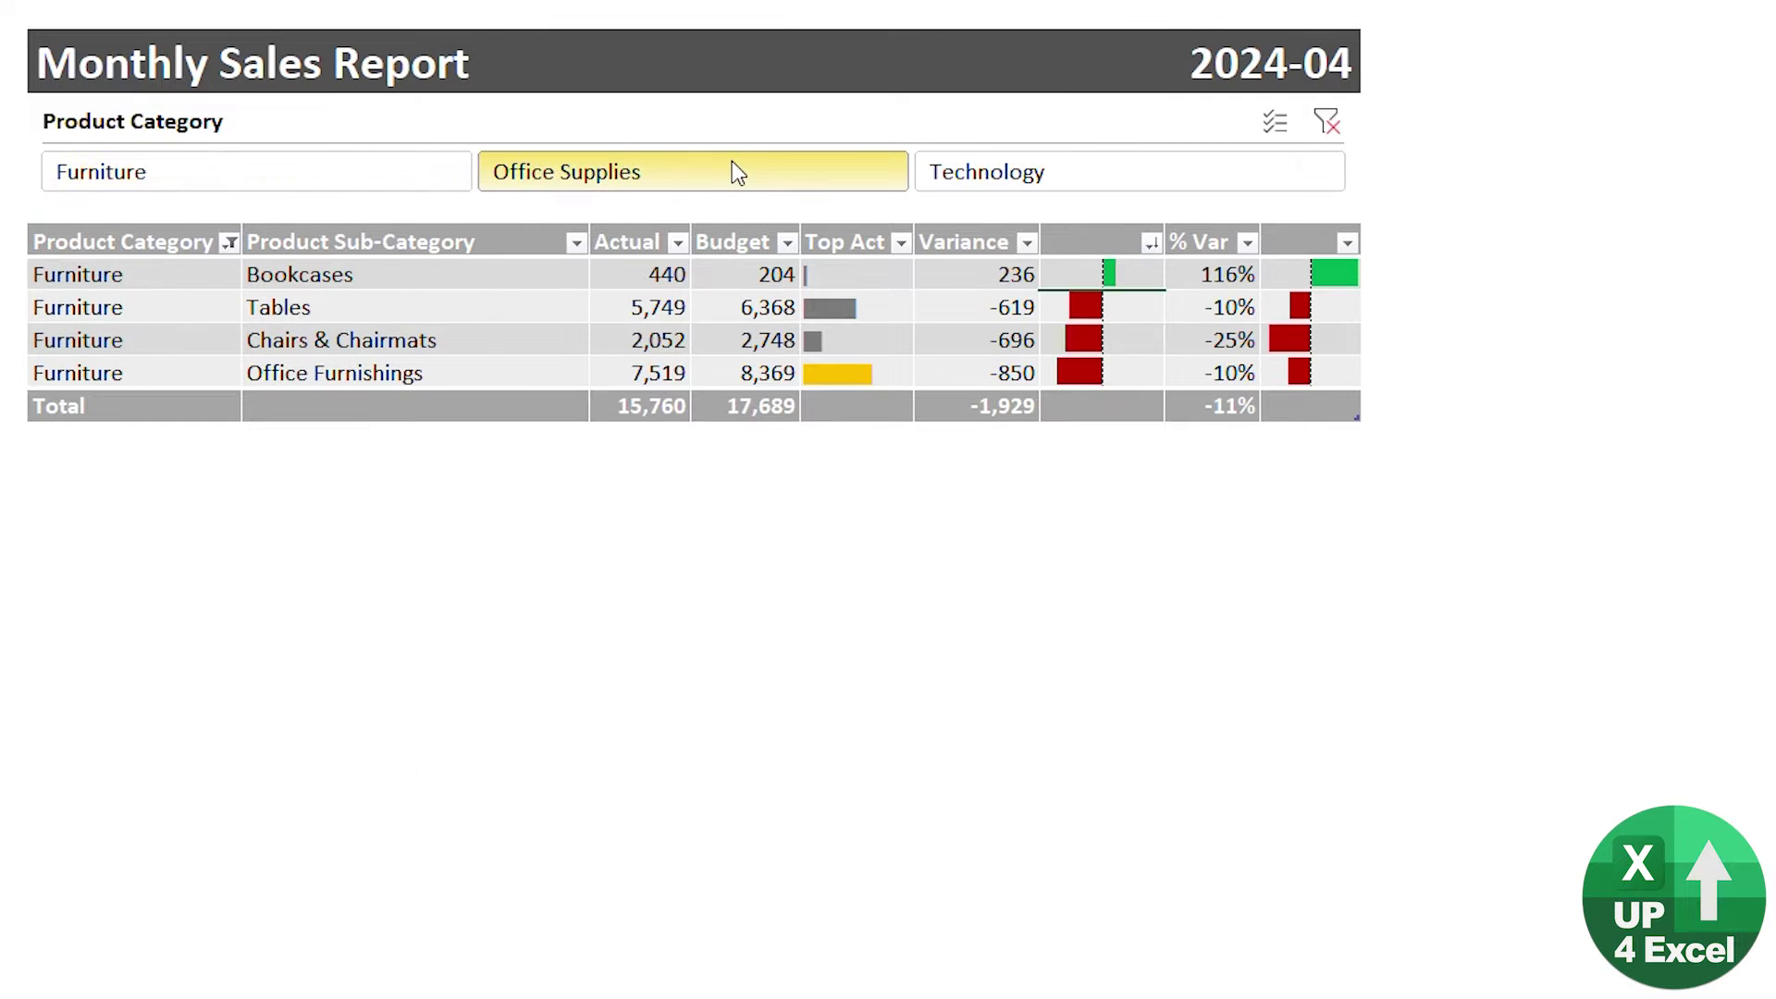
pyautogui.click(1025, 185)
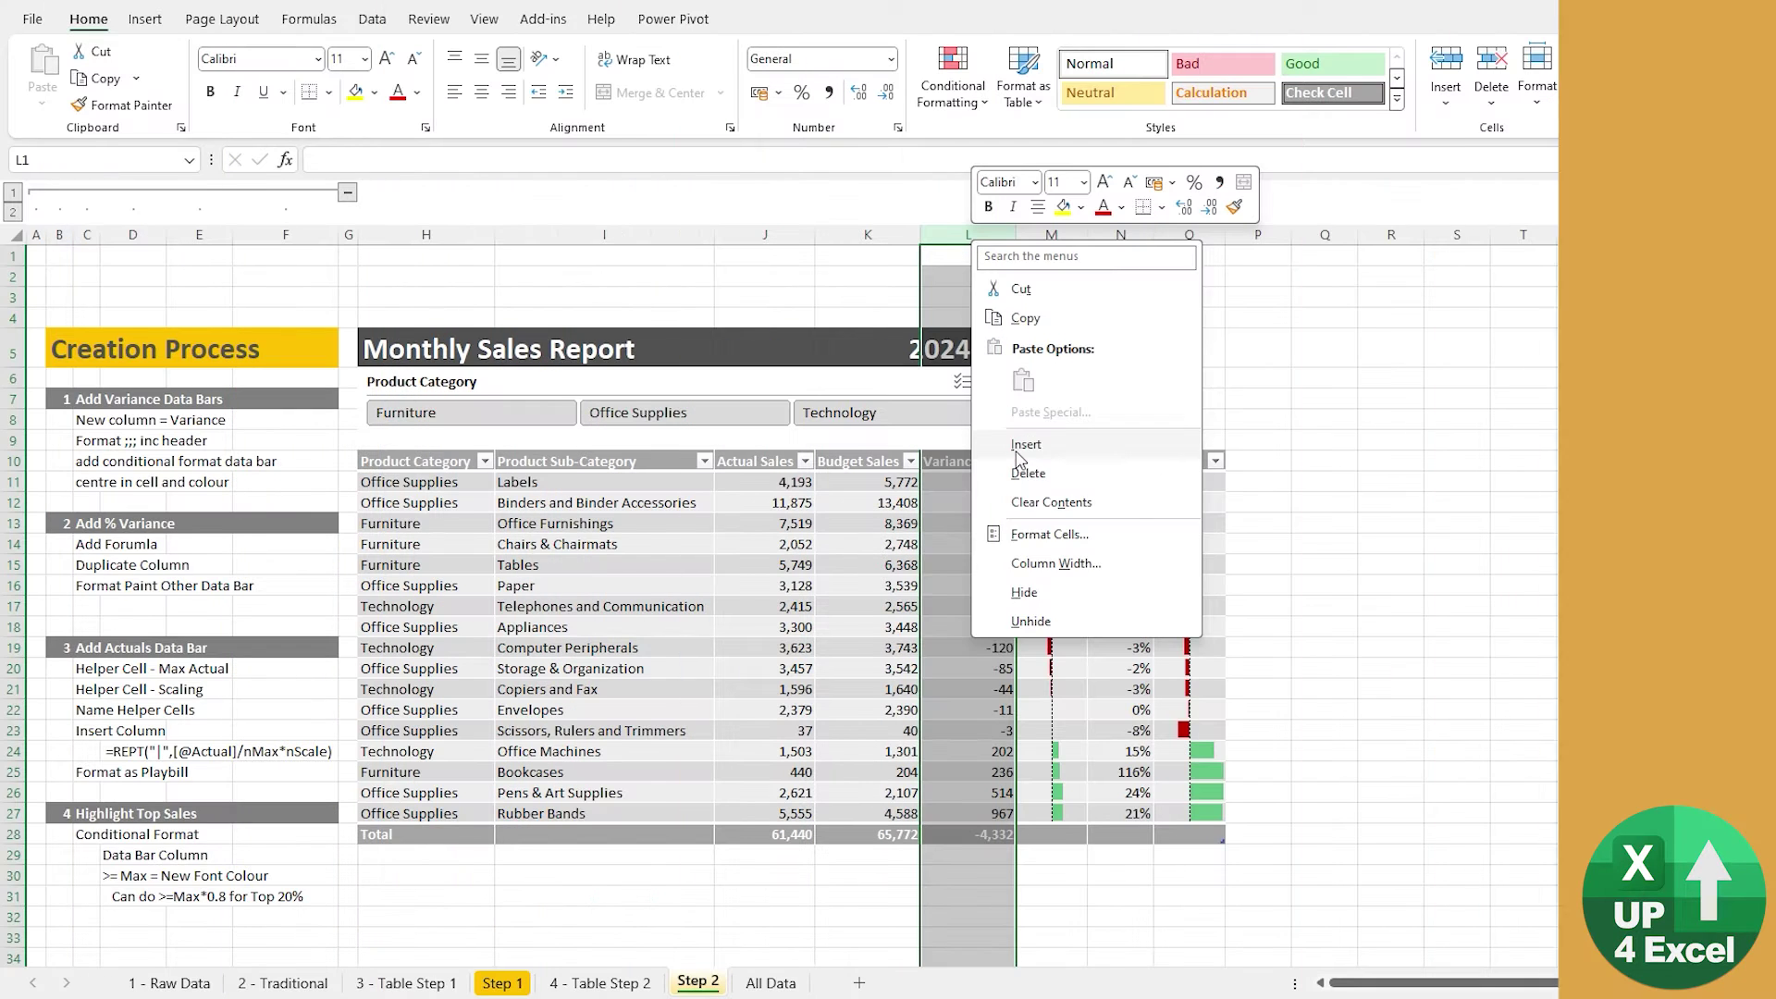
# Insert a table column named Top Act before Variance
pyautogui.click(1037, 446)
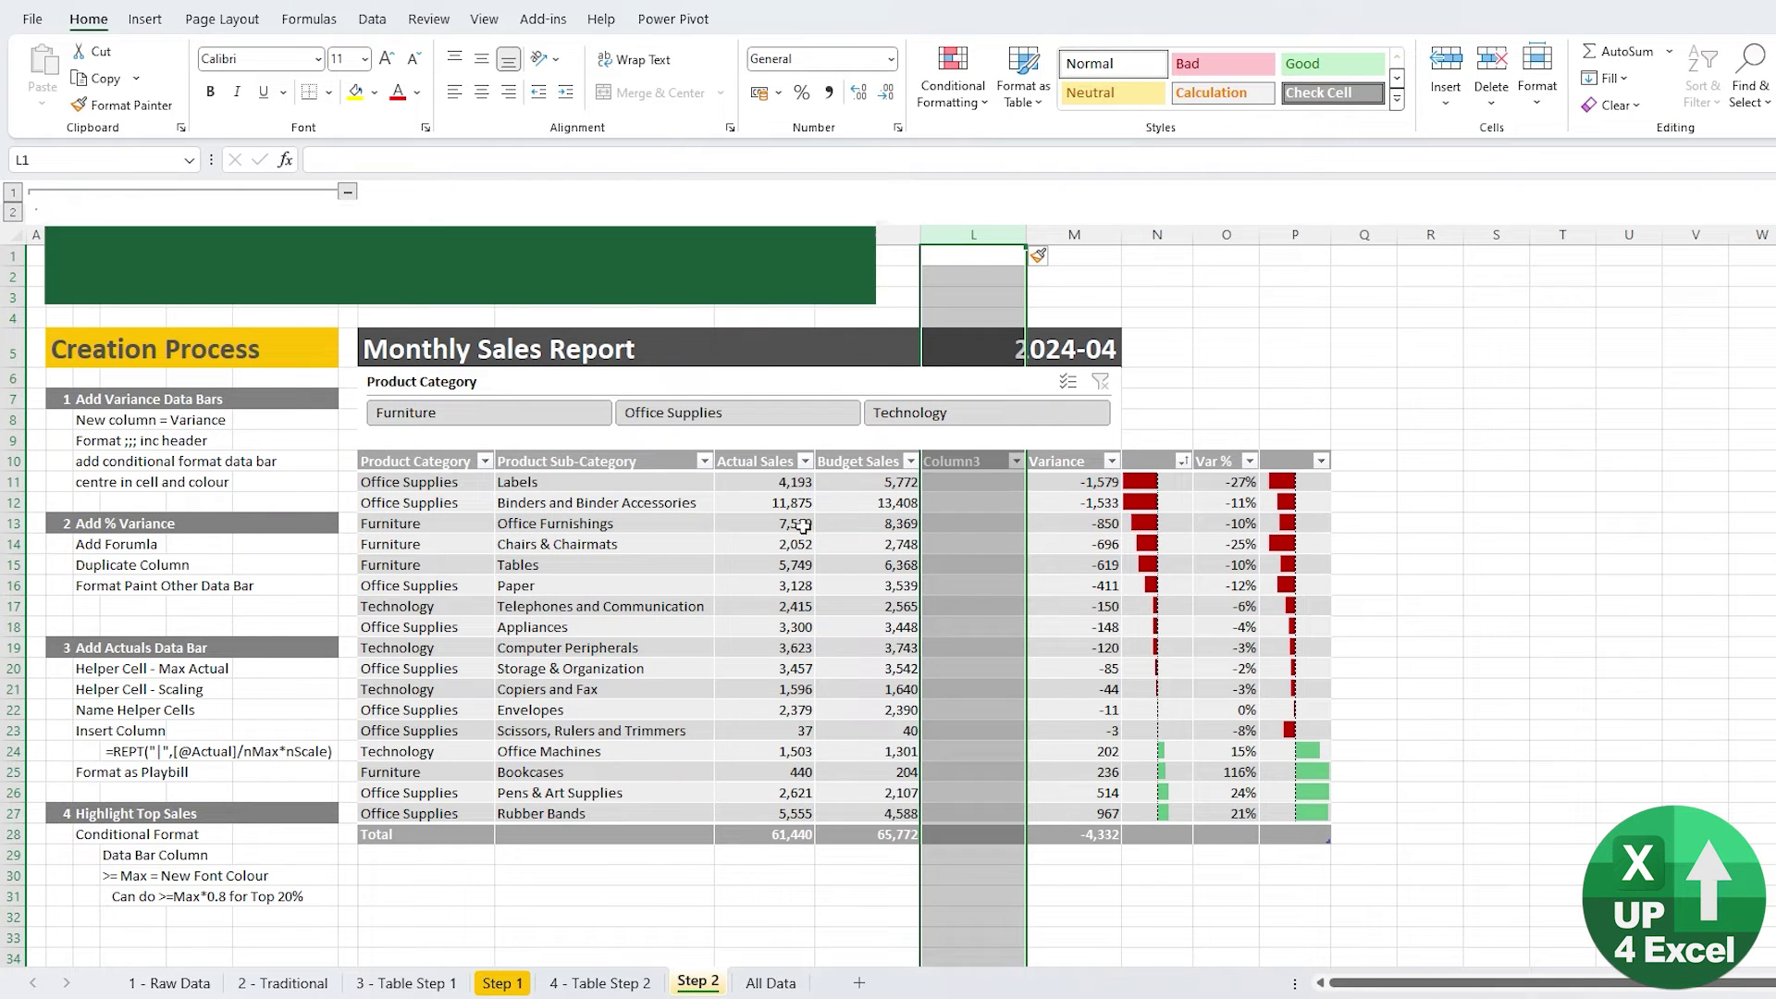
pyautogui.write('Top Act')
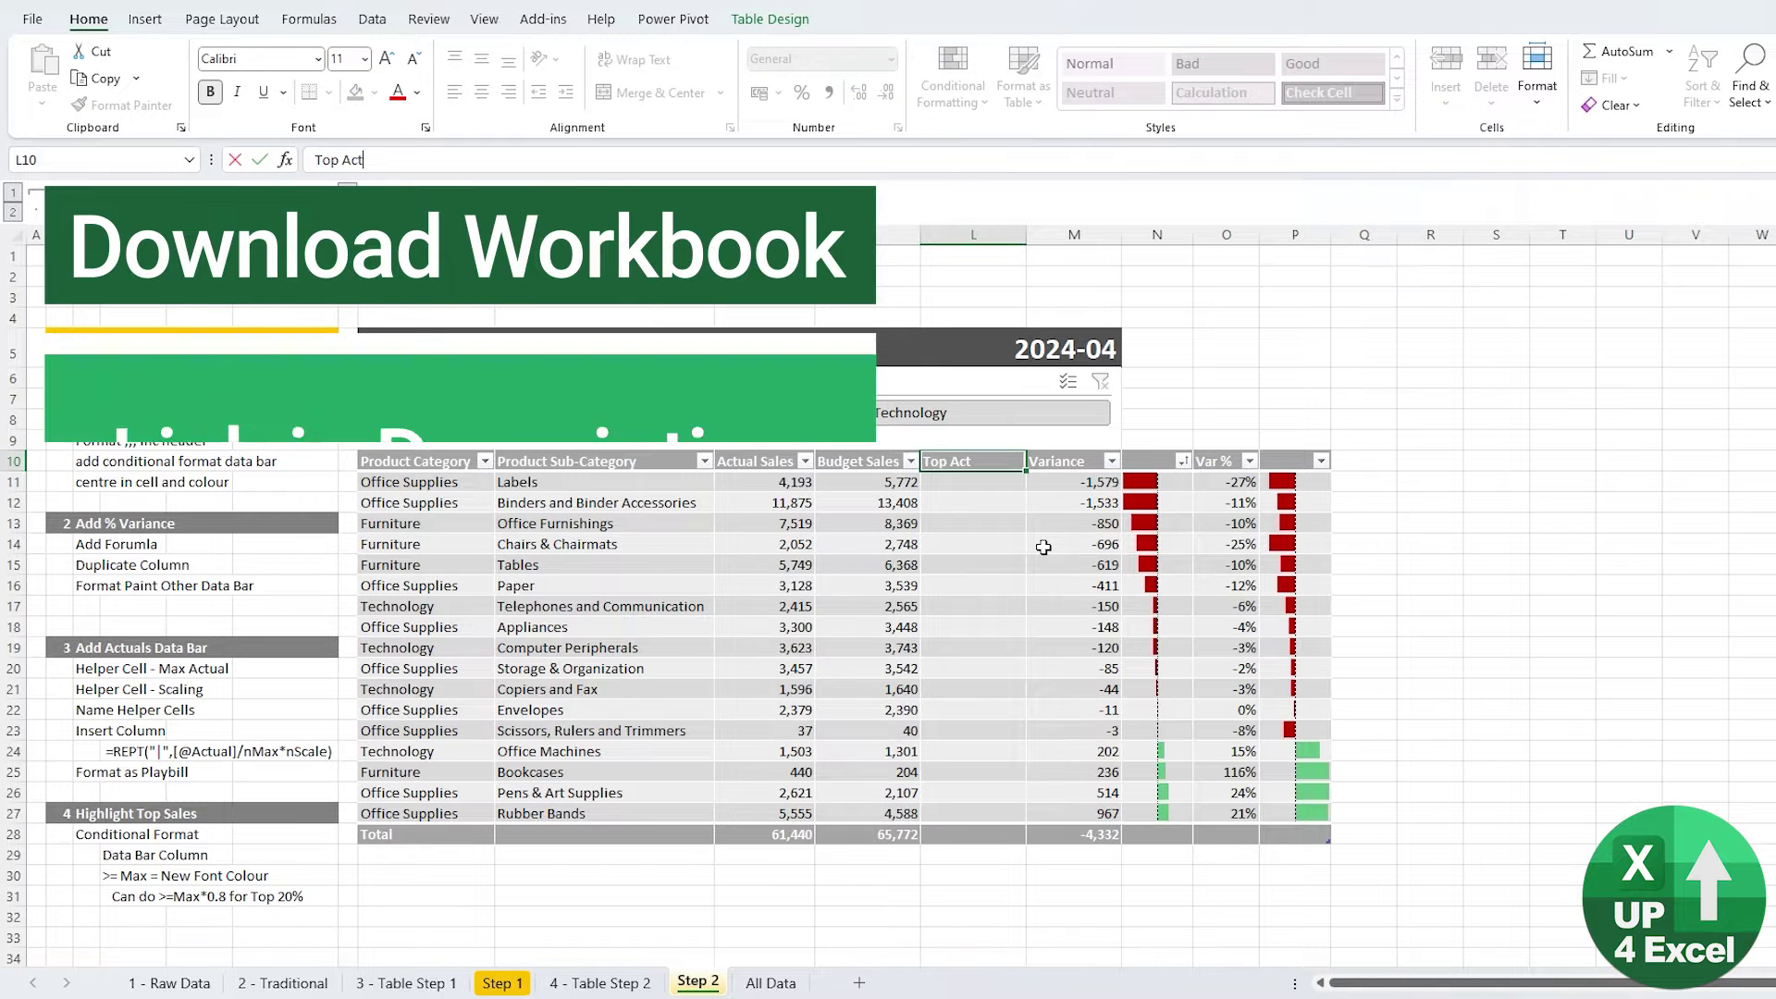
pyautogui.press('Return')
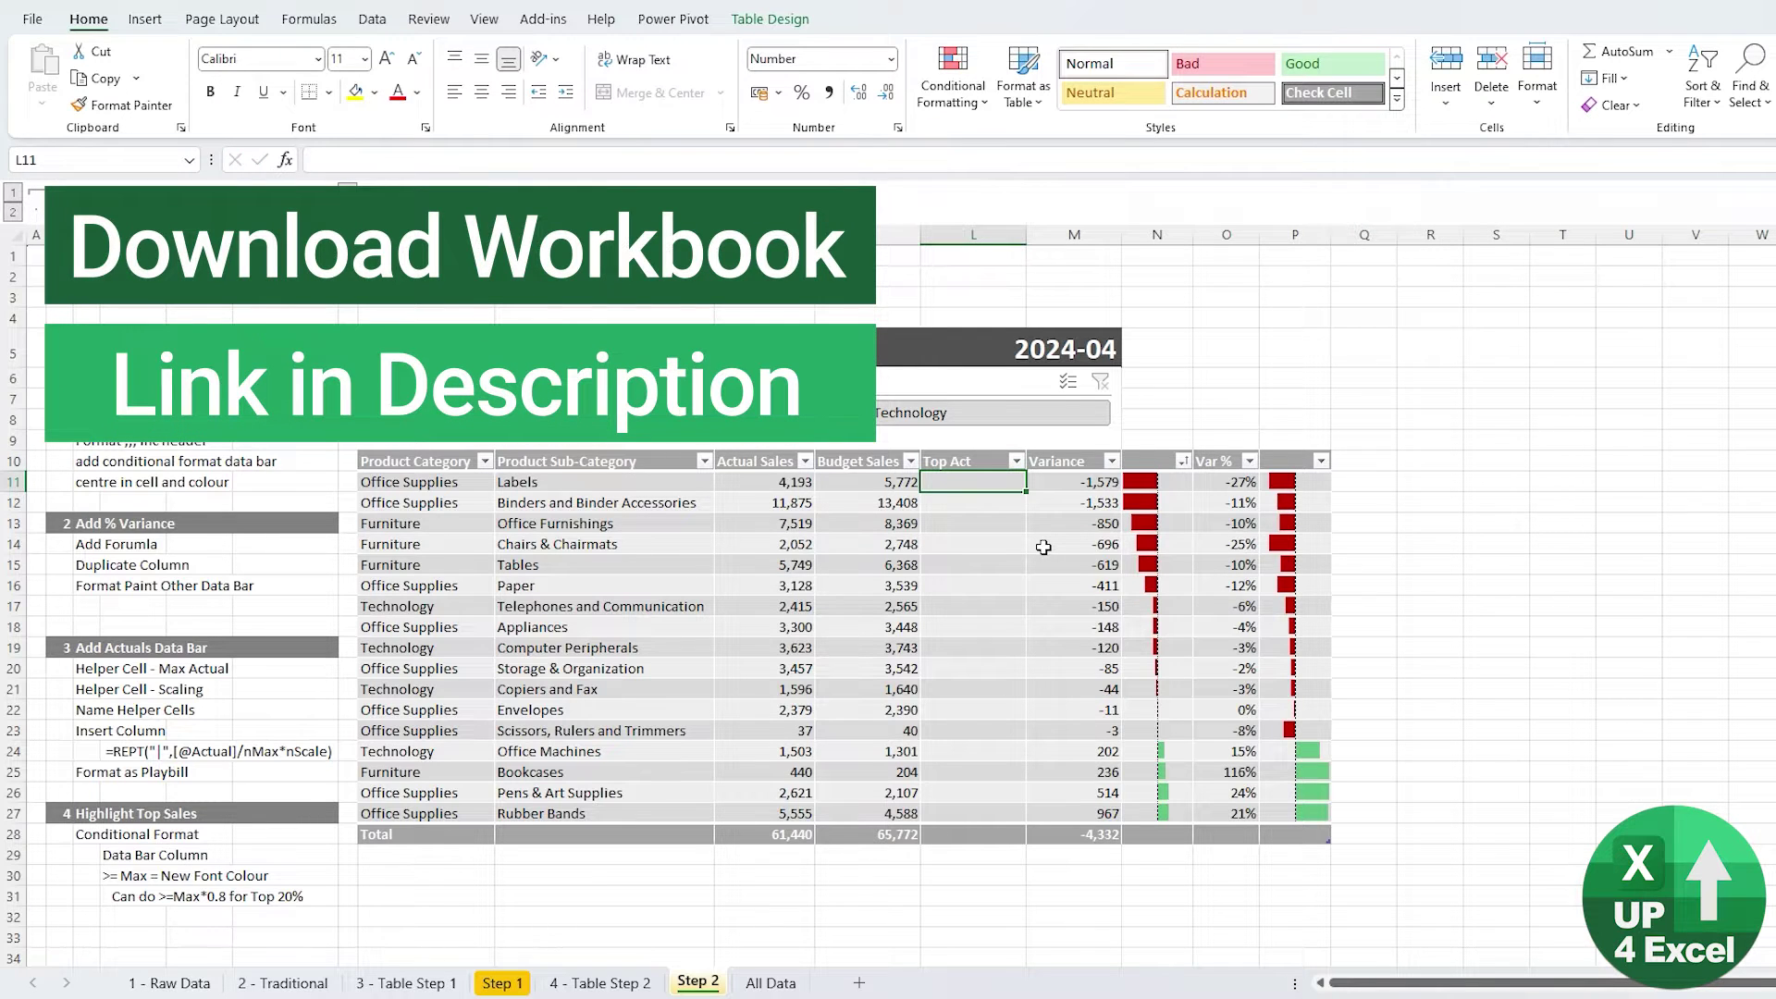
# Fill Top Act with =[@[Actual Sales]] and orange solid data bars, then undo both
pyautogui.write('=[@[Actual Sales]]')
pyautogui.press('Return')
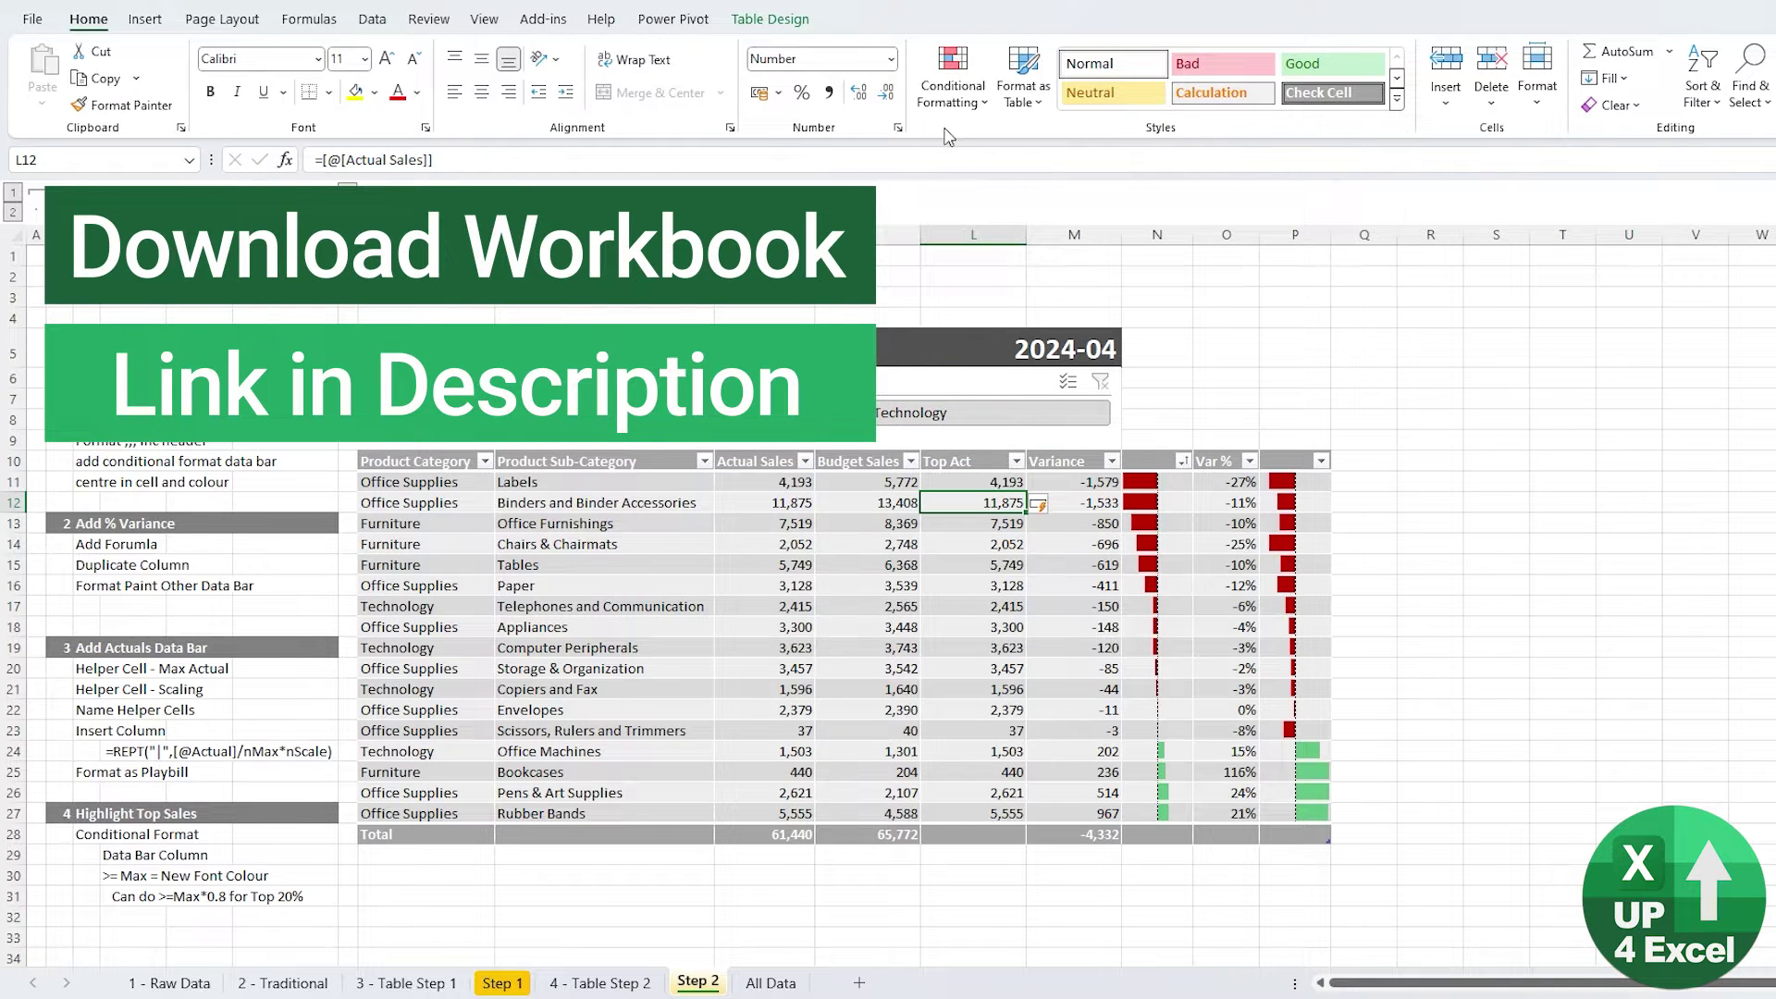
pyautogui.hotkey('ctrl', 'space')
pyautogui.click(953, 93)
pyautogui.moveTo(1029, 254)
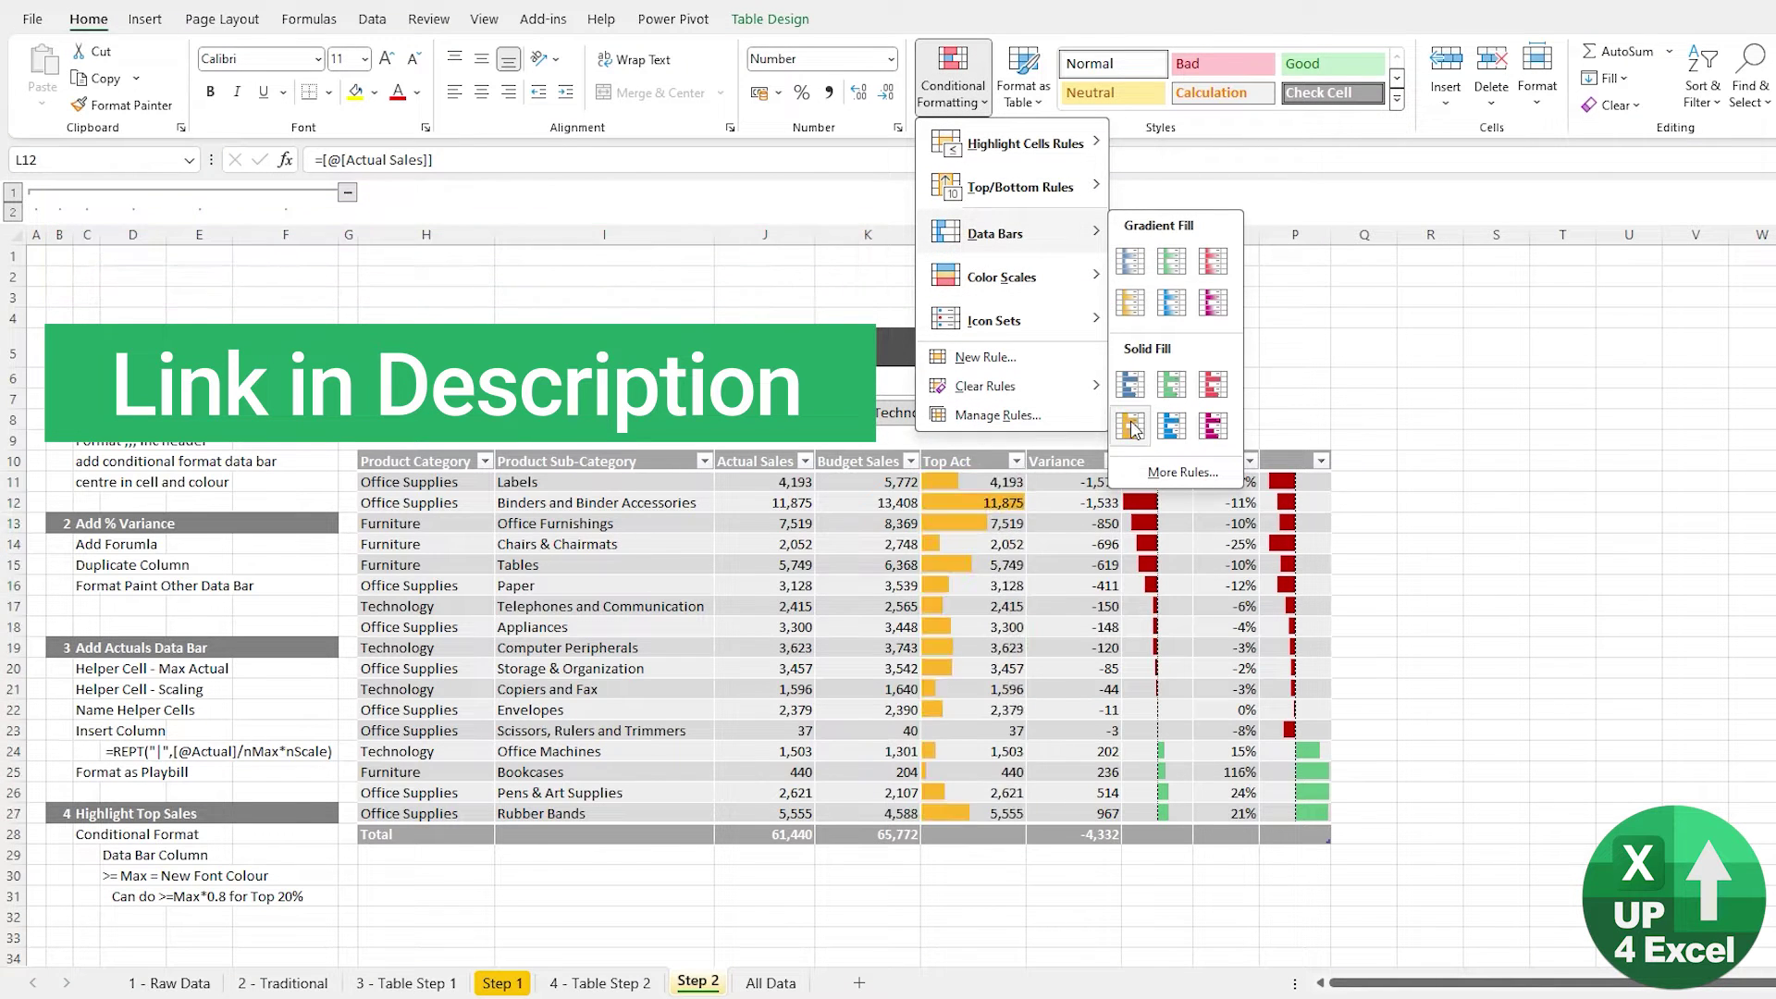
pyautogui.click(1130, 425)
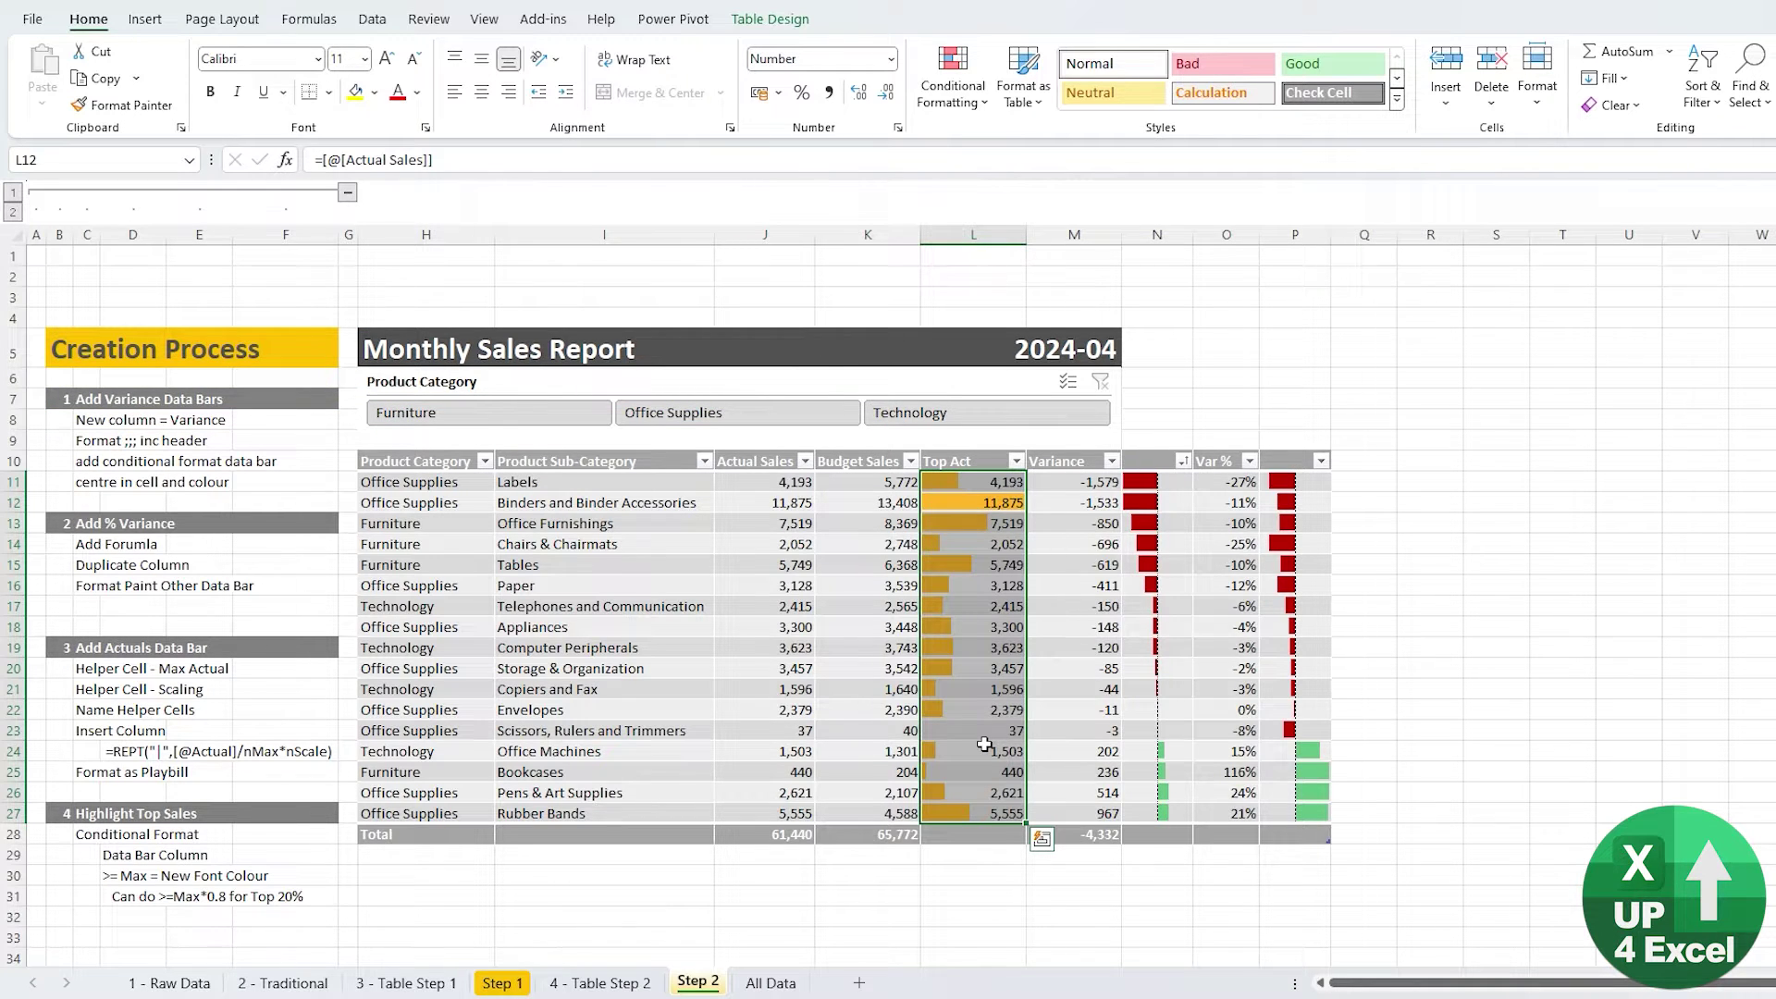
pyautogui.hotkey('ctrl', 'z')
pyautogui.hotkey('ctrl', 'z')
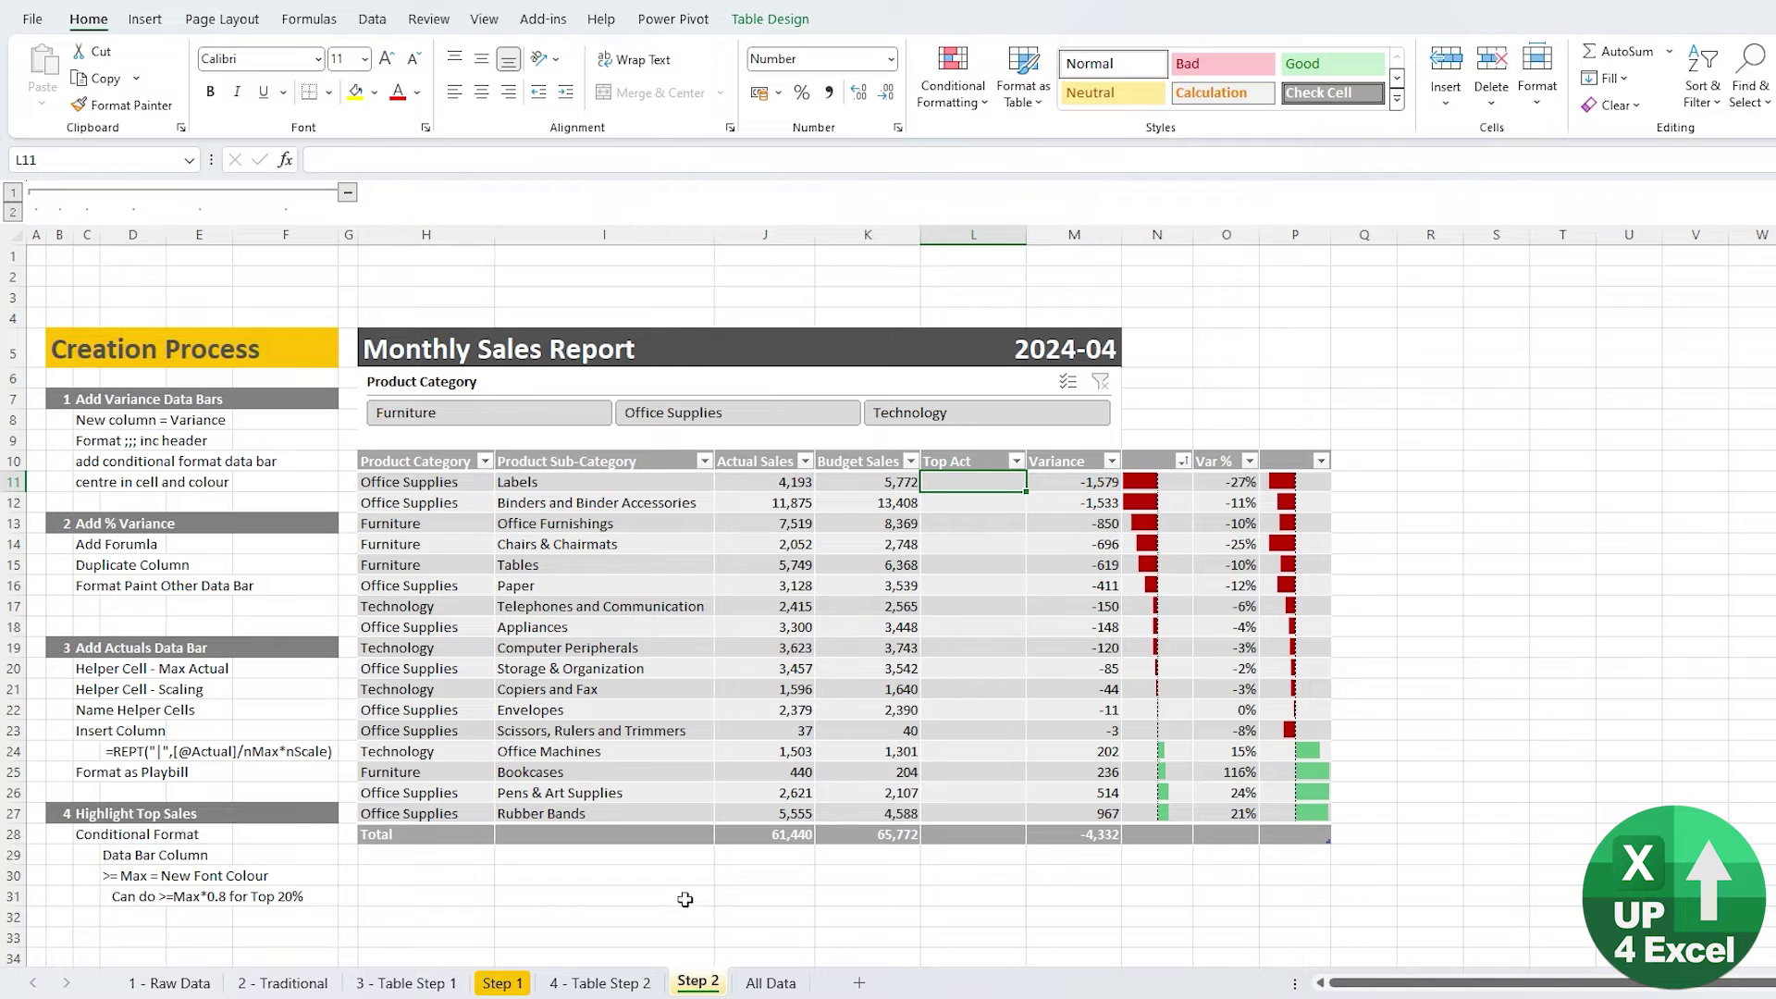
pyautogui.click(601, 983)
pyautogui.click(611, 520)
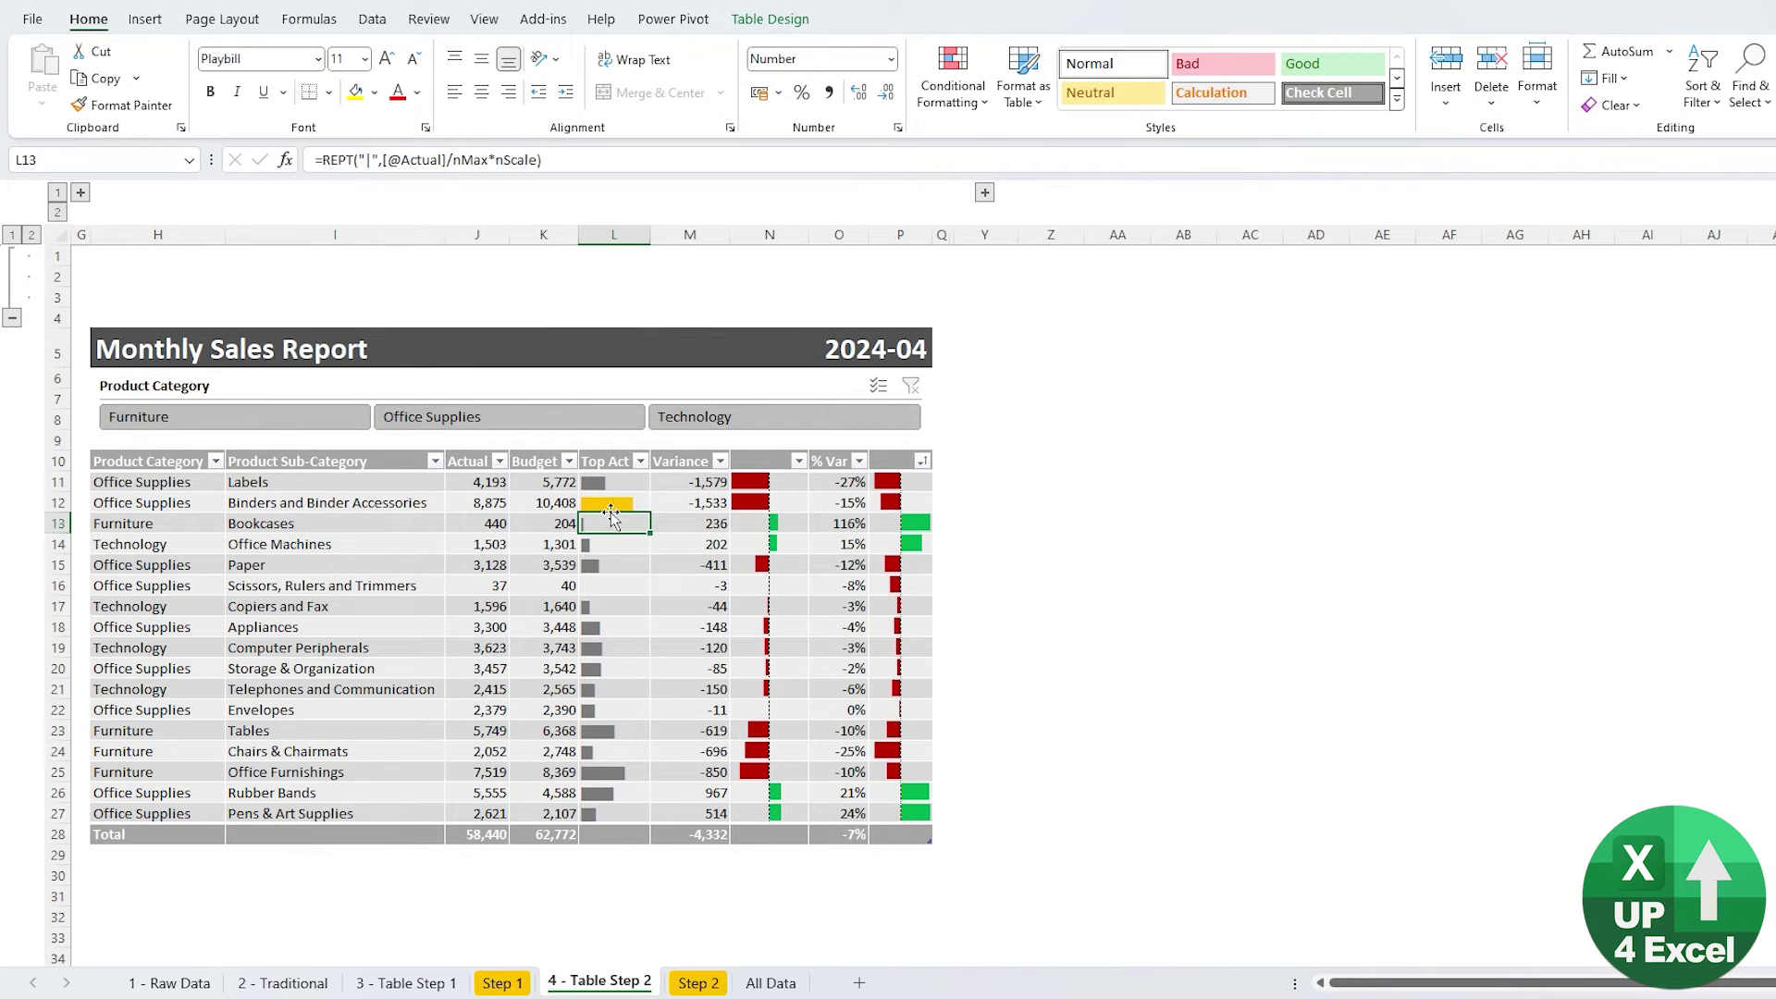
pyautogui.click(611, 504)
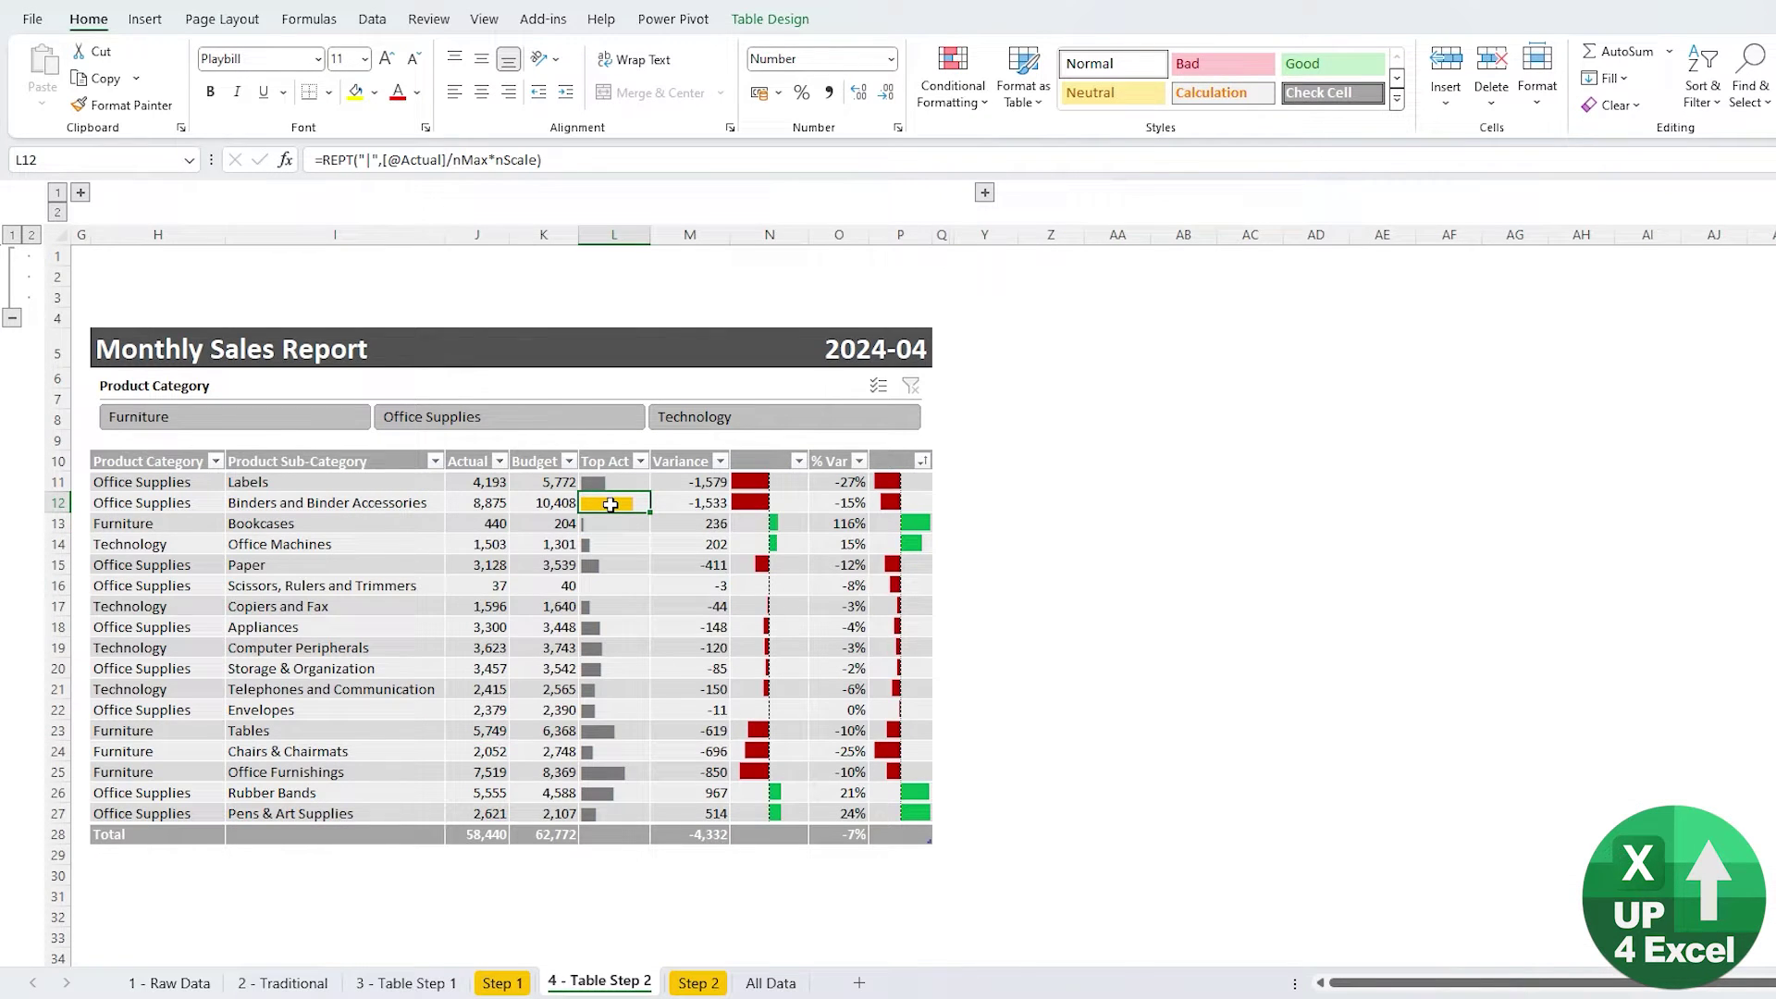
pyautogui.click(698, 982)
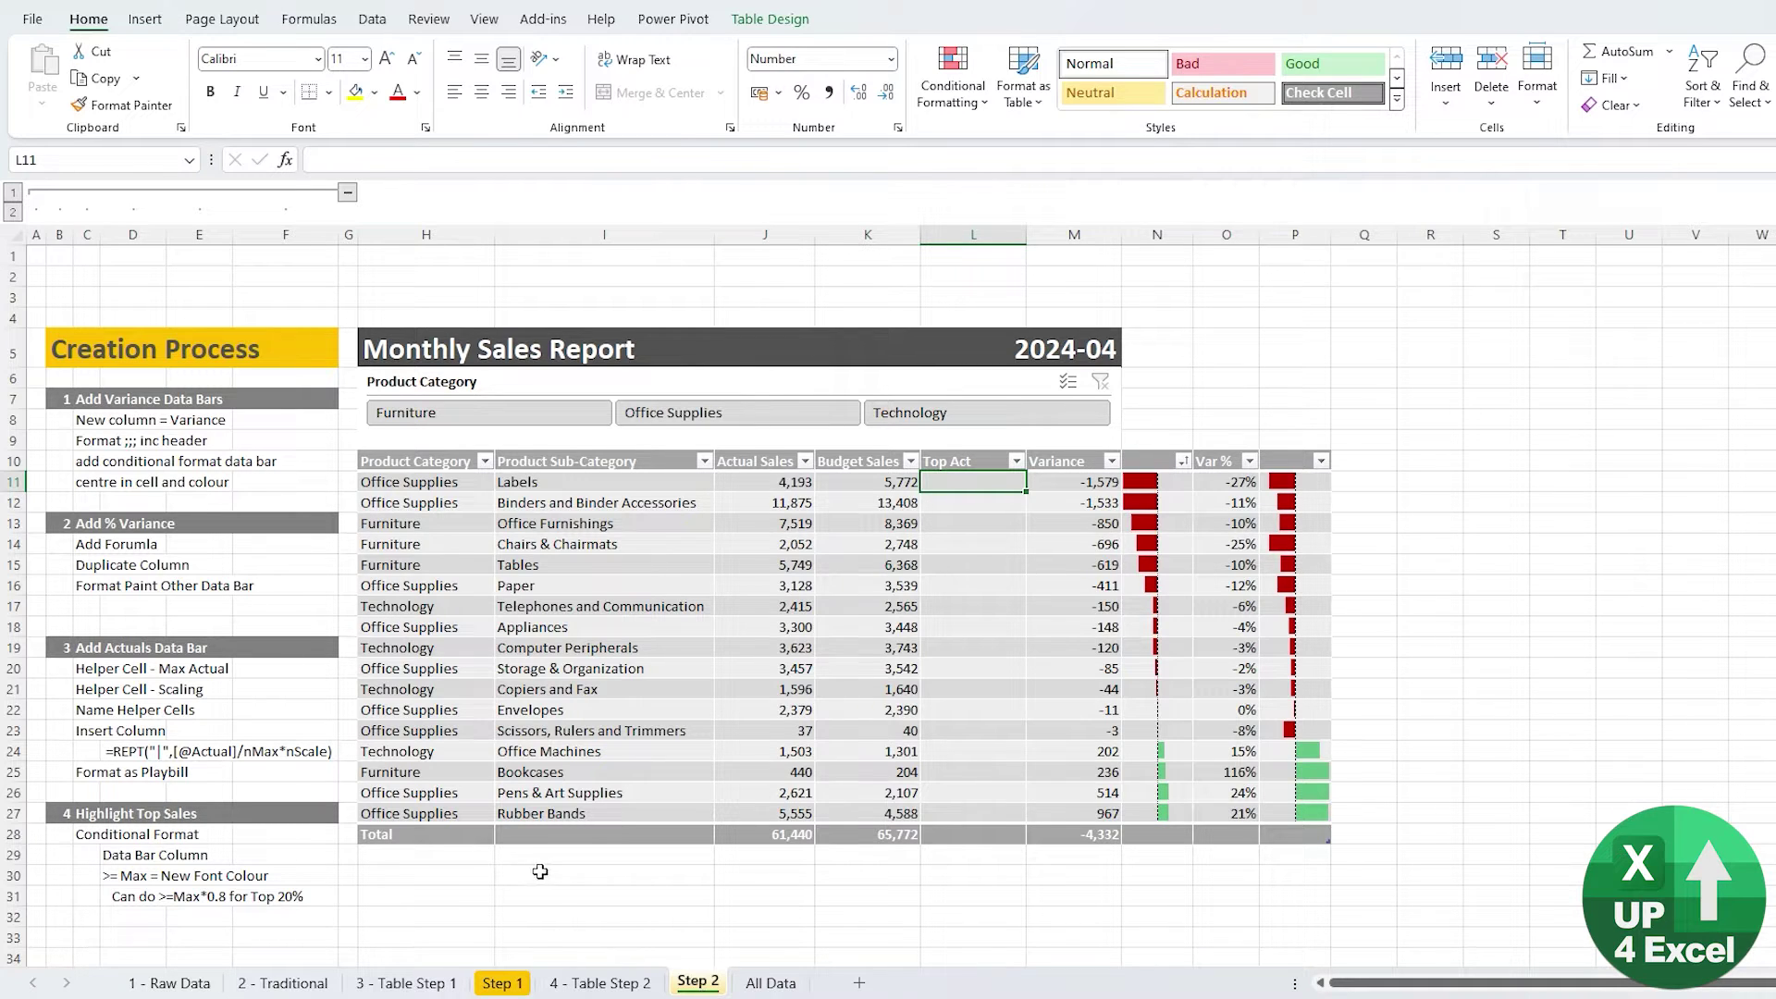
# Add a new worksheet and enter 10 in C5 and 4 in C6
pyautogui.click(860, 982)
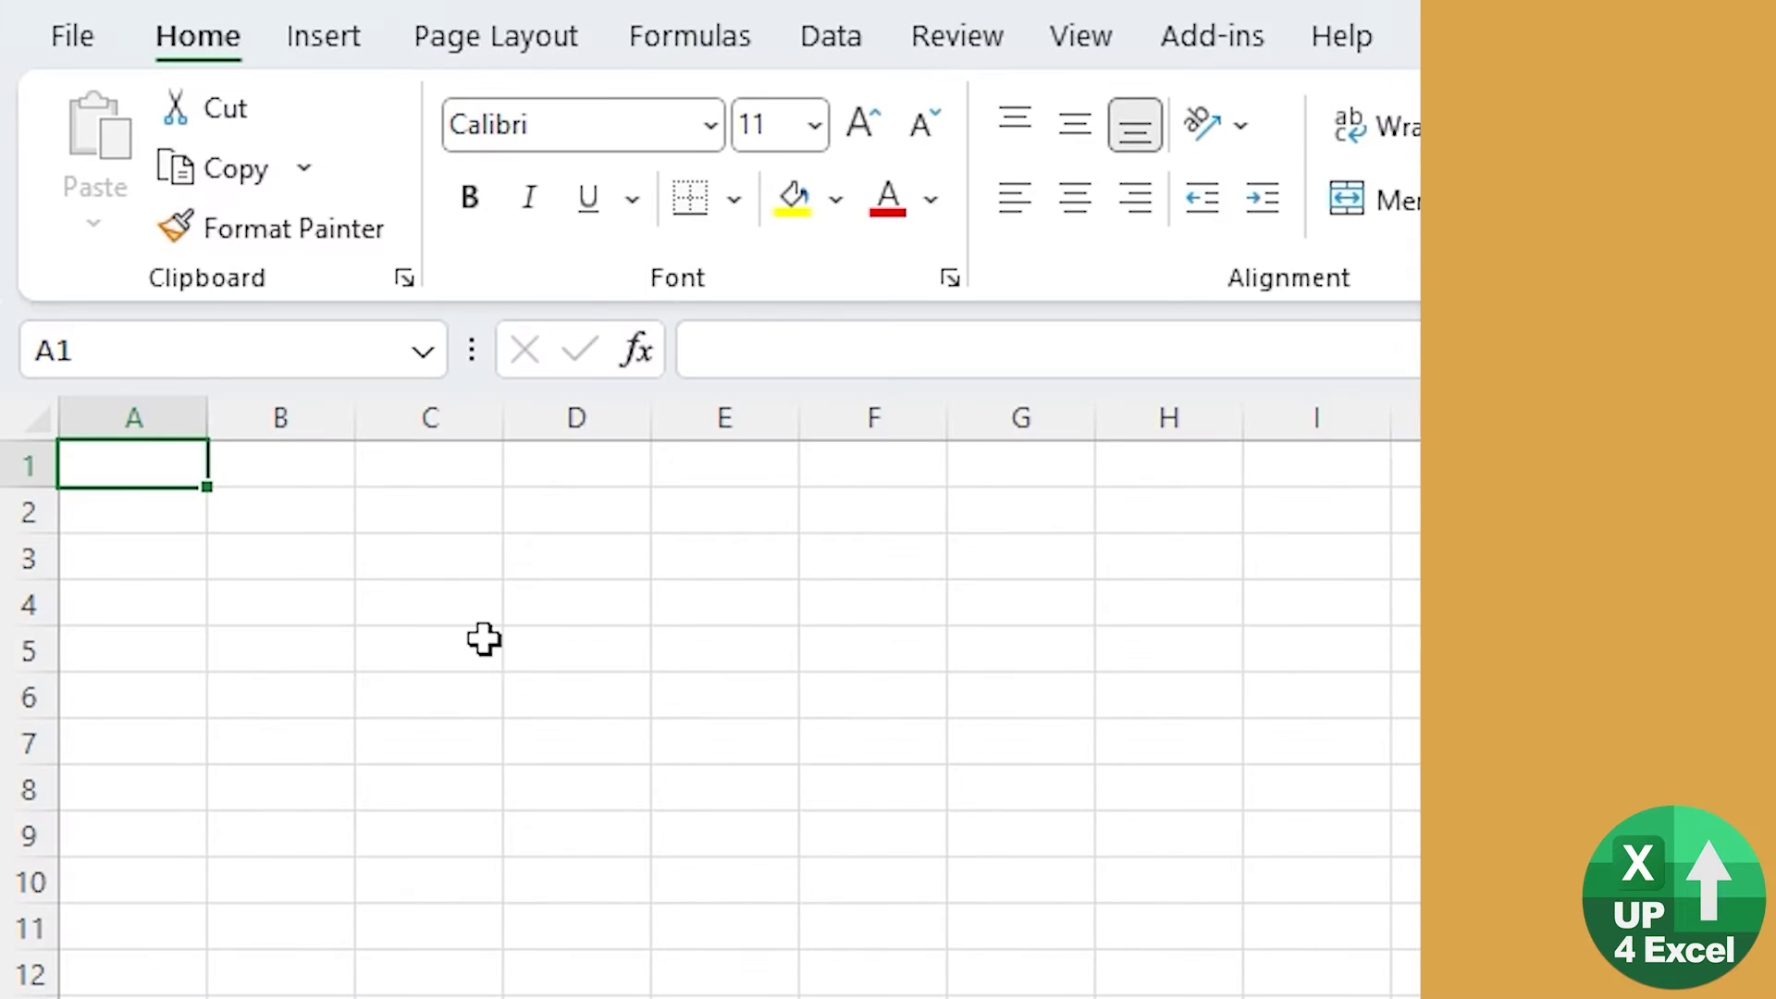
pyautogui.click(484, 638)
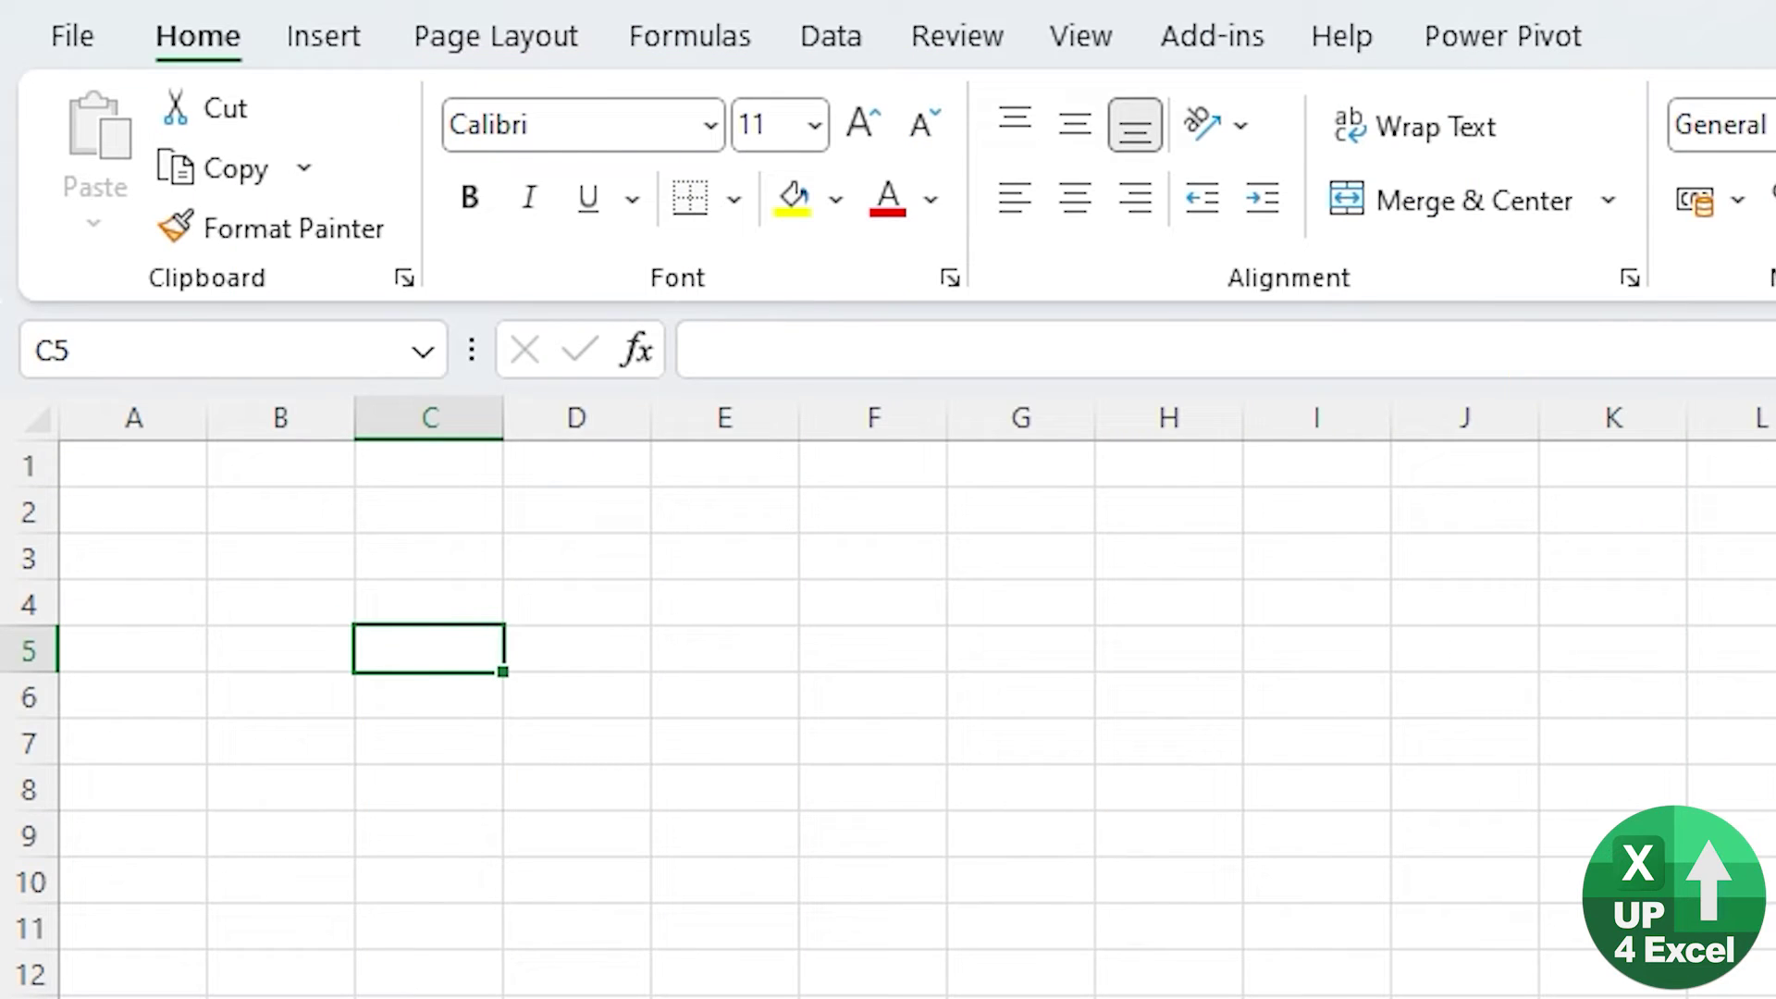
pyautogui.write('10')
pyautogui.press('Return')
pyautogui.click(576, 650)
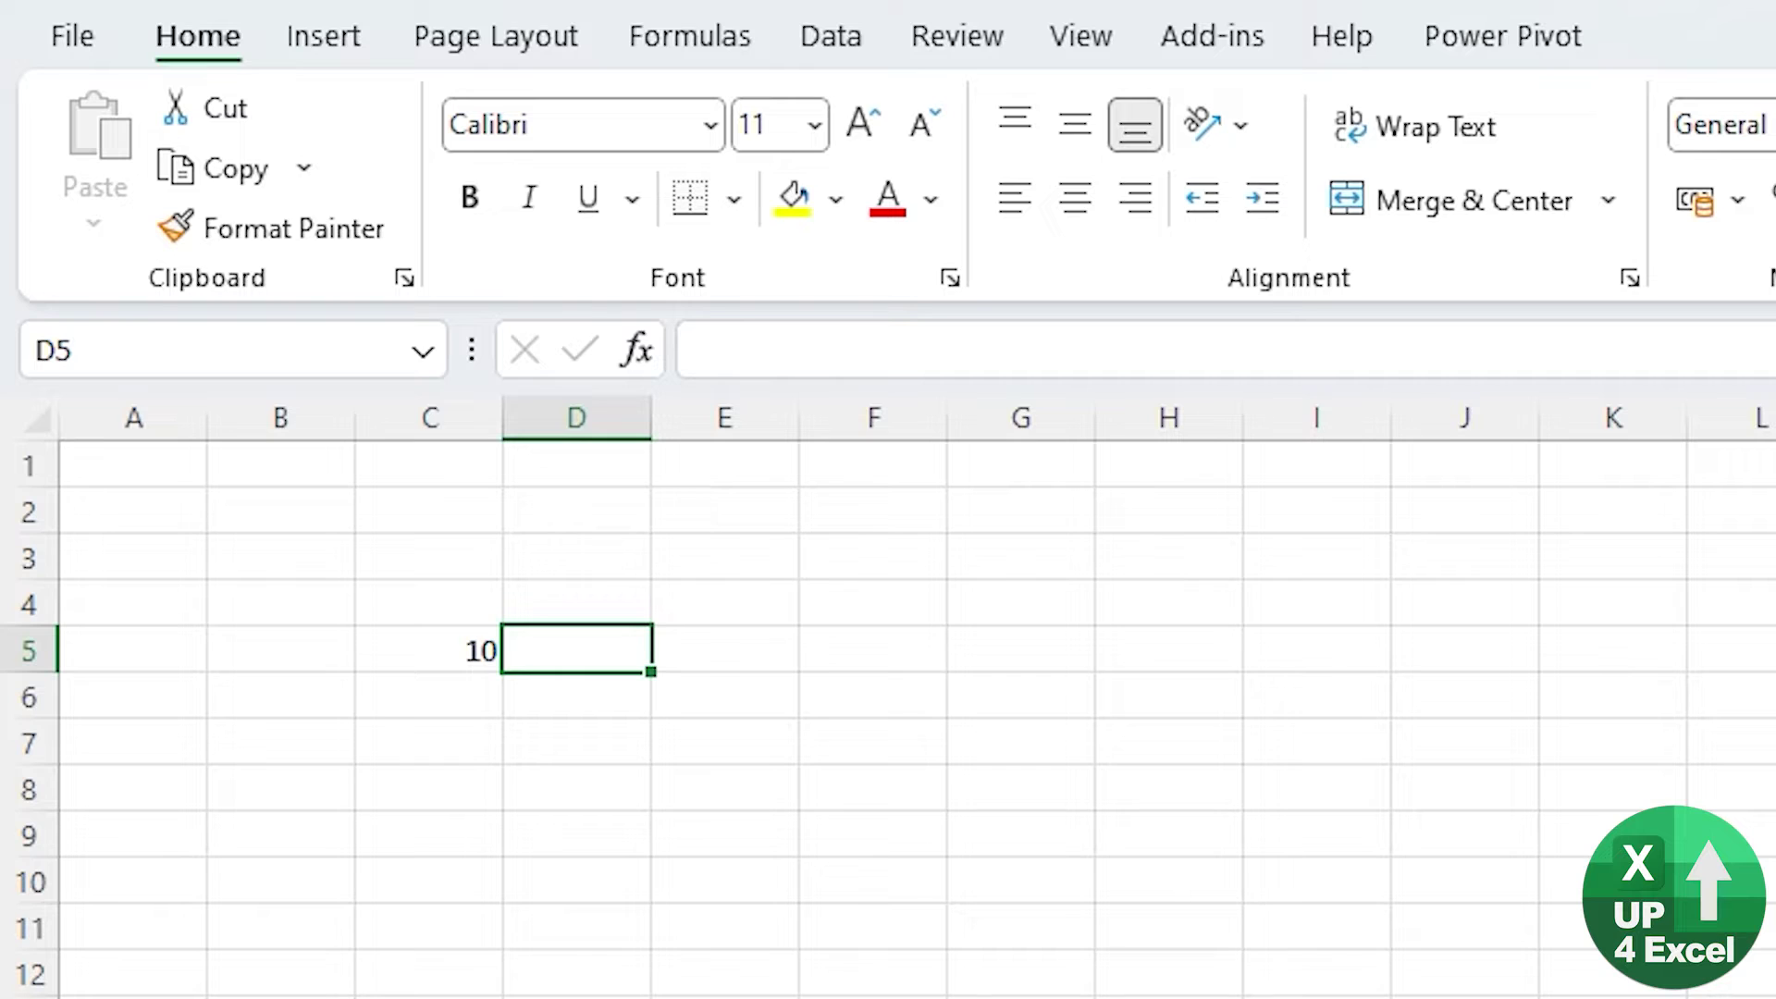
pyautogui.click(428, 695)
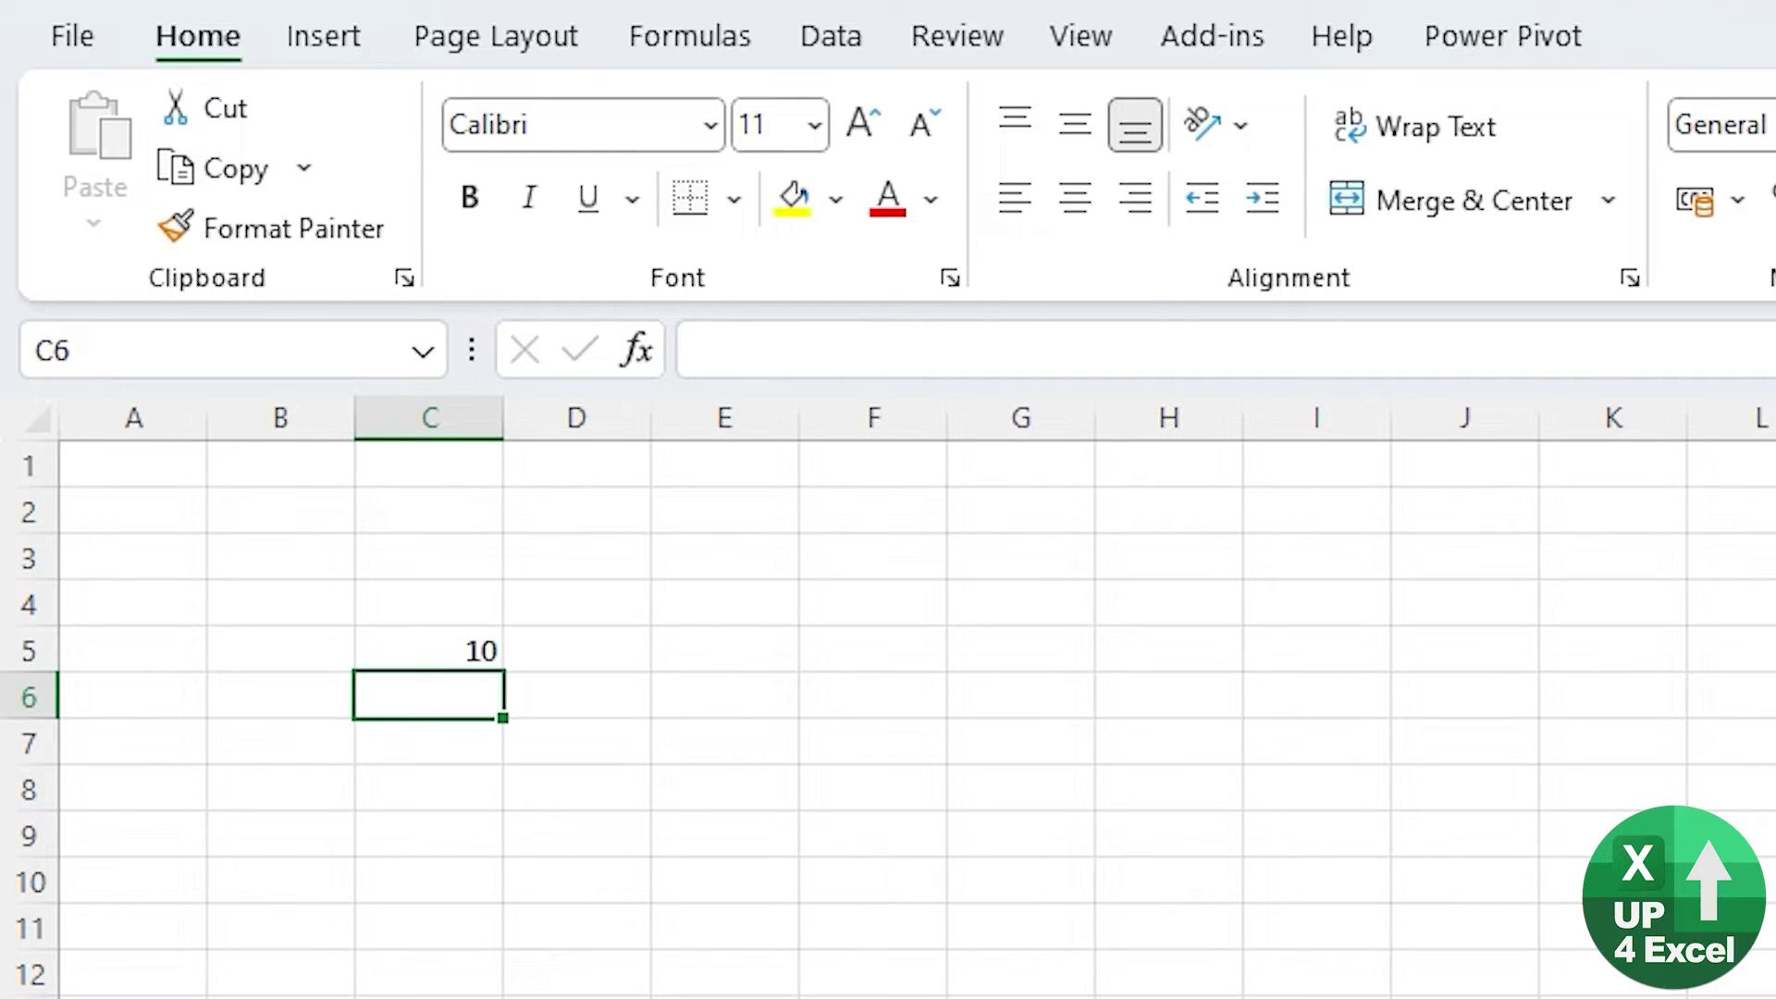
pyautogui.write('4')
# Enter =REPT("|",C5) in D5 and copy it to D6
pyautogui.click(577, 649)
pyautogui.write('=rept(')
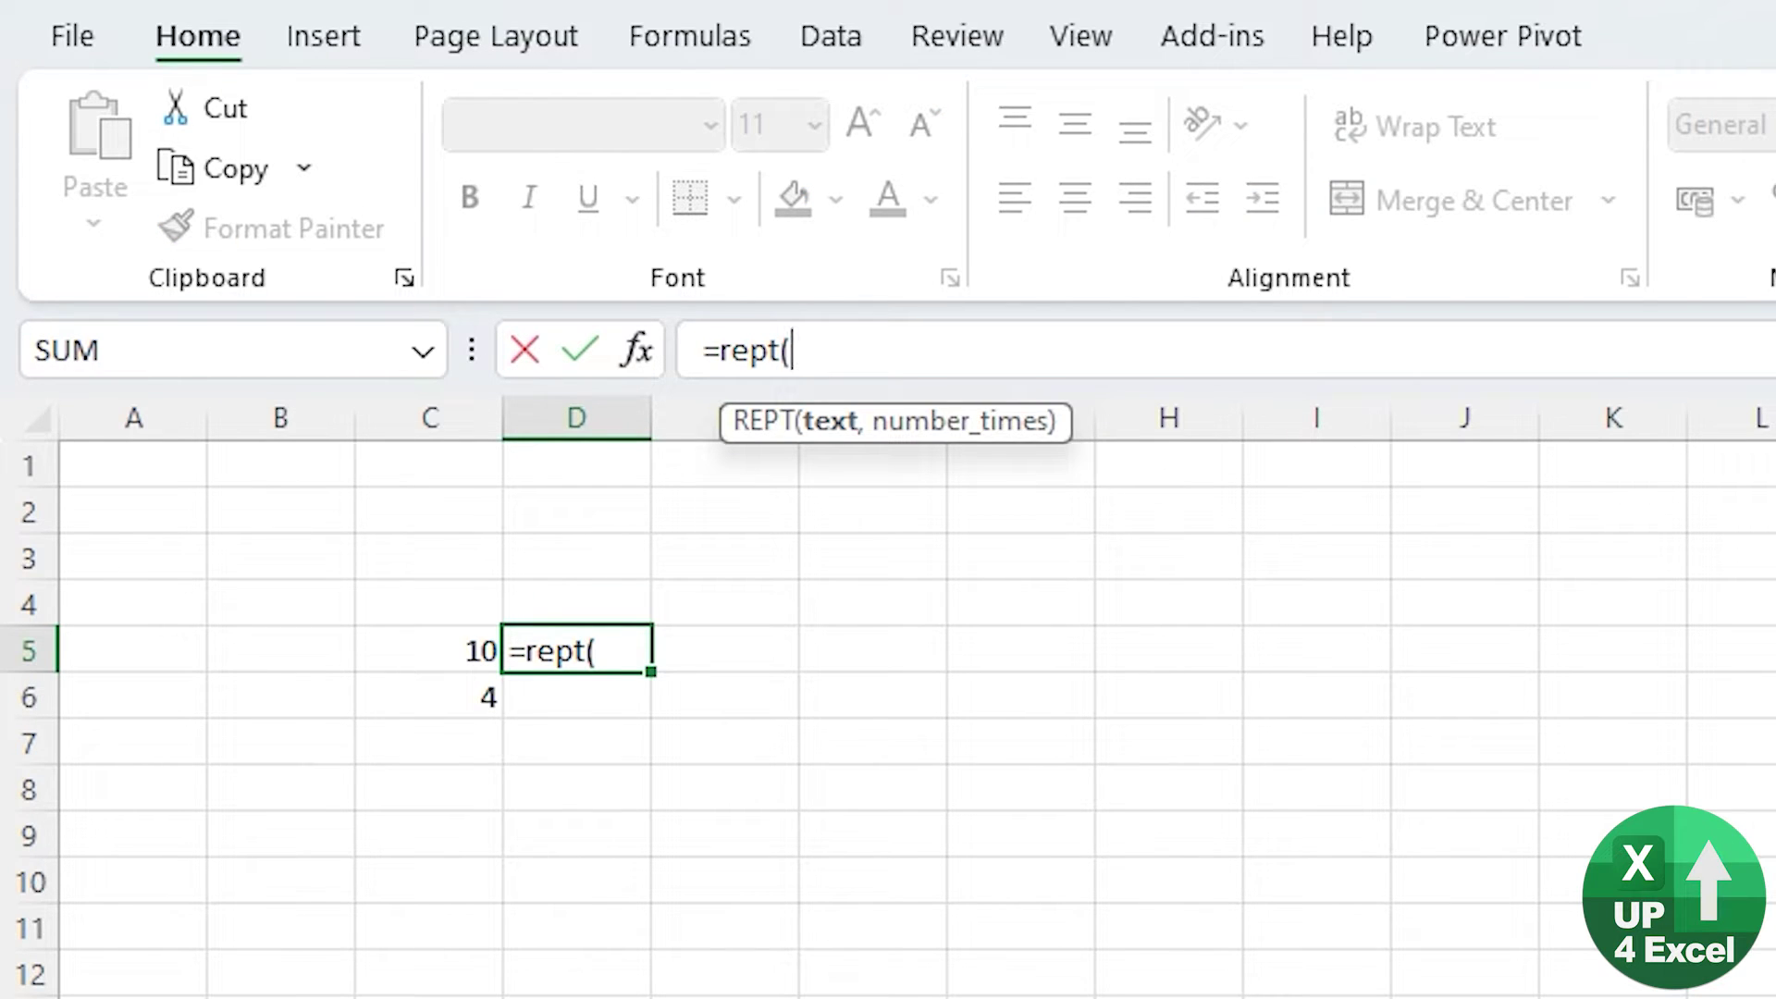
pyautogui.write('"|\\')
pyautogui.press('BackSpace')
pyautogui.write('",')
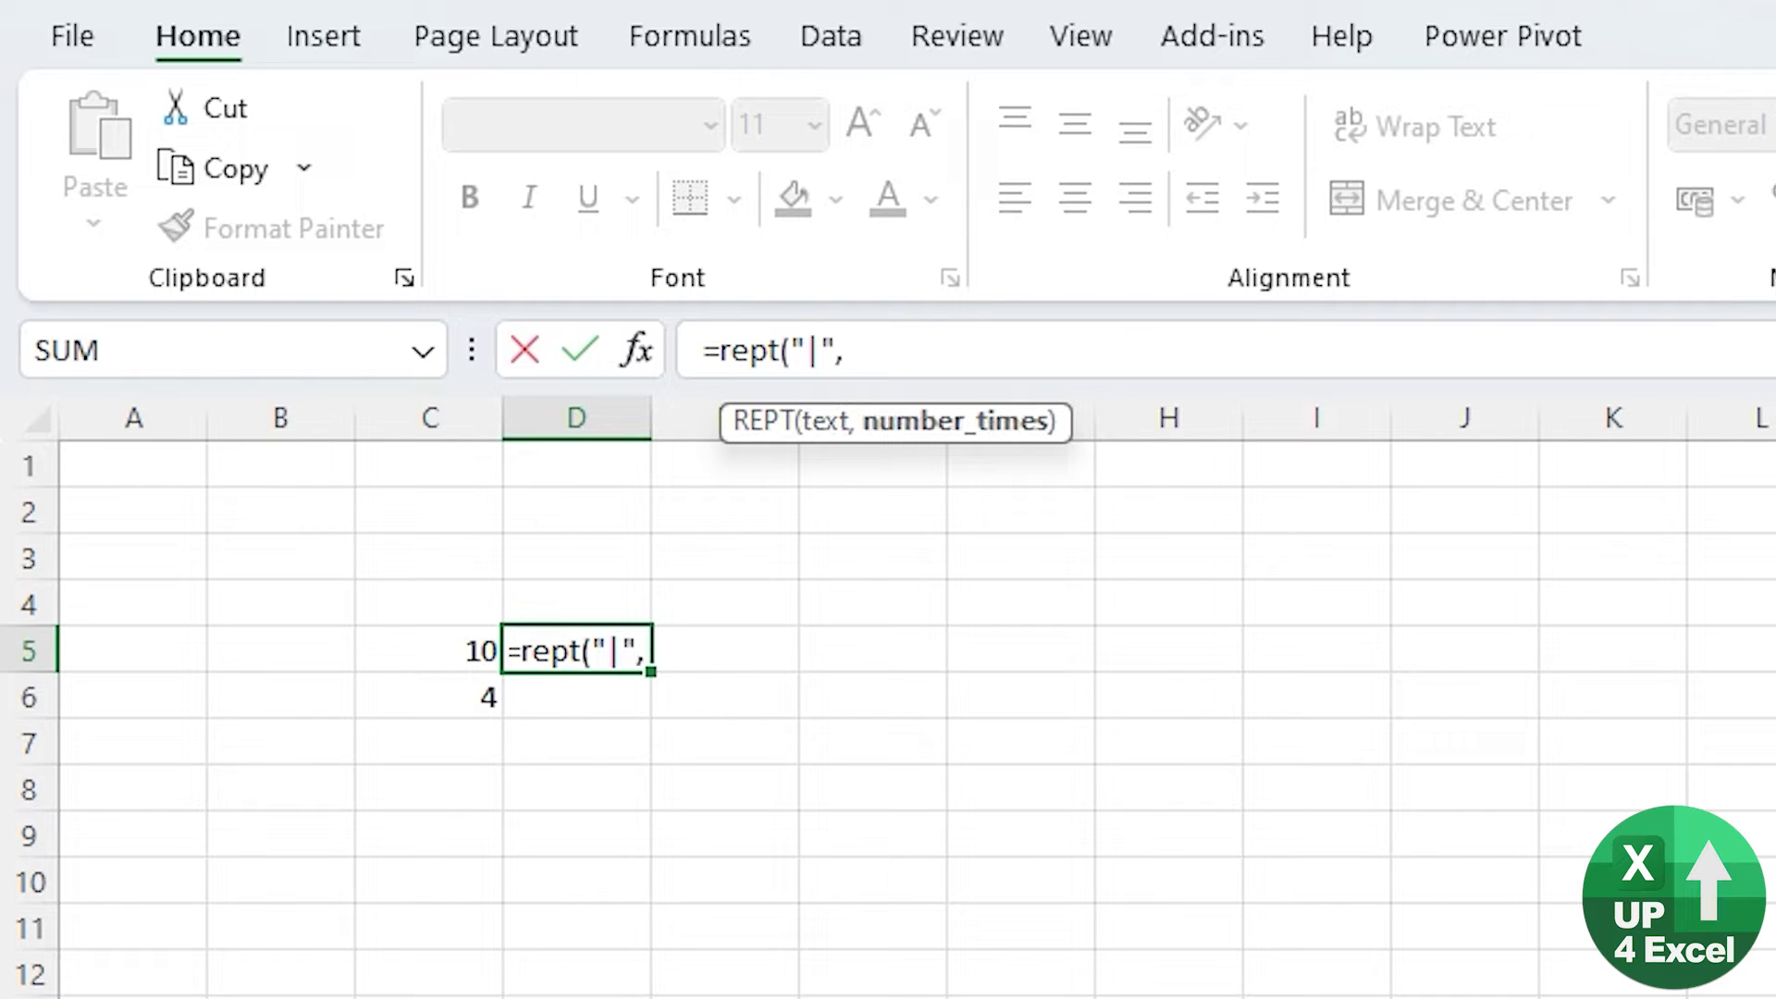
pyautogui.press('Left')
pyautogui.press('Return')
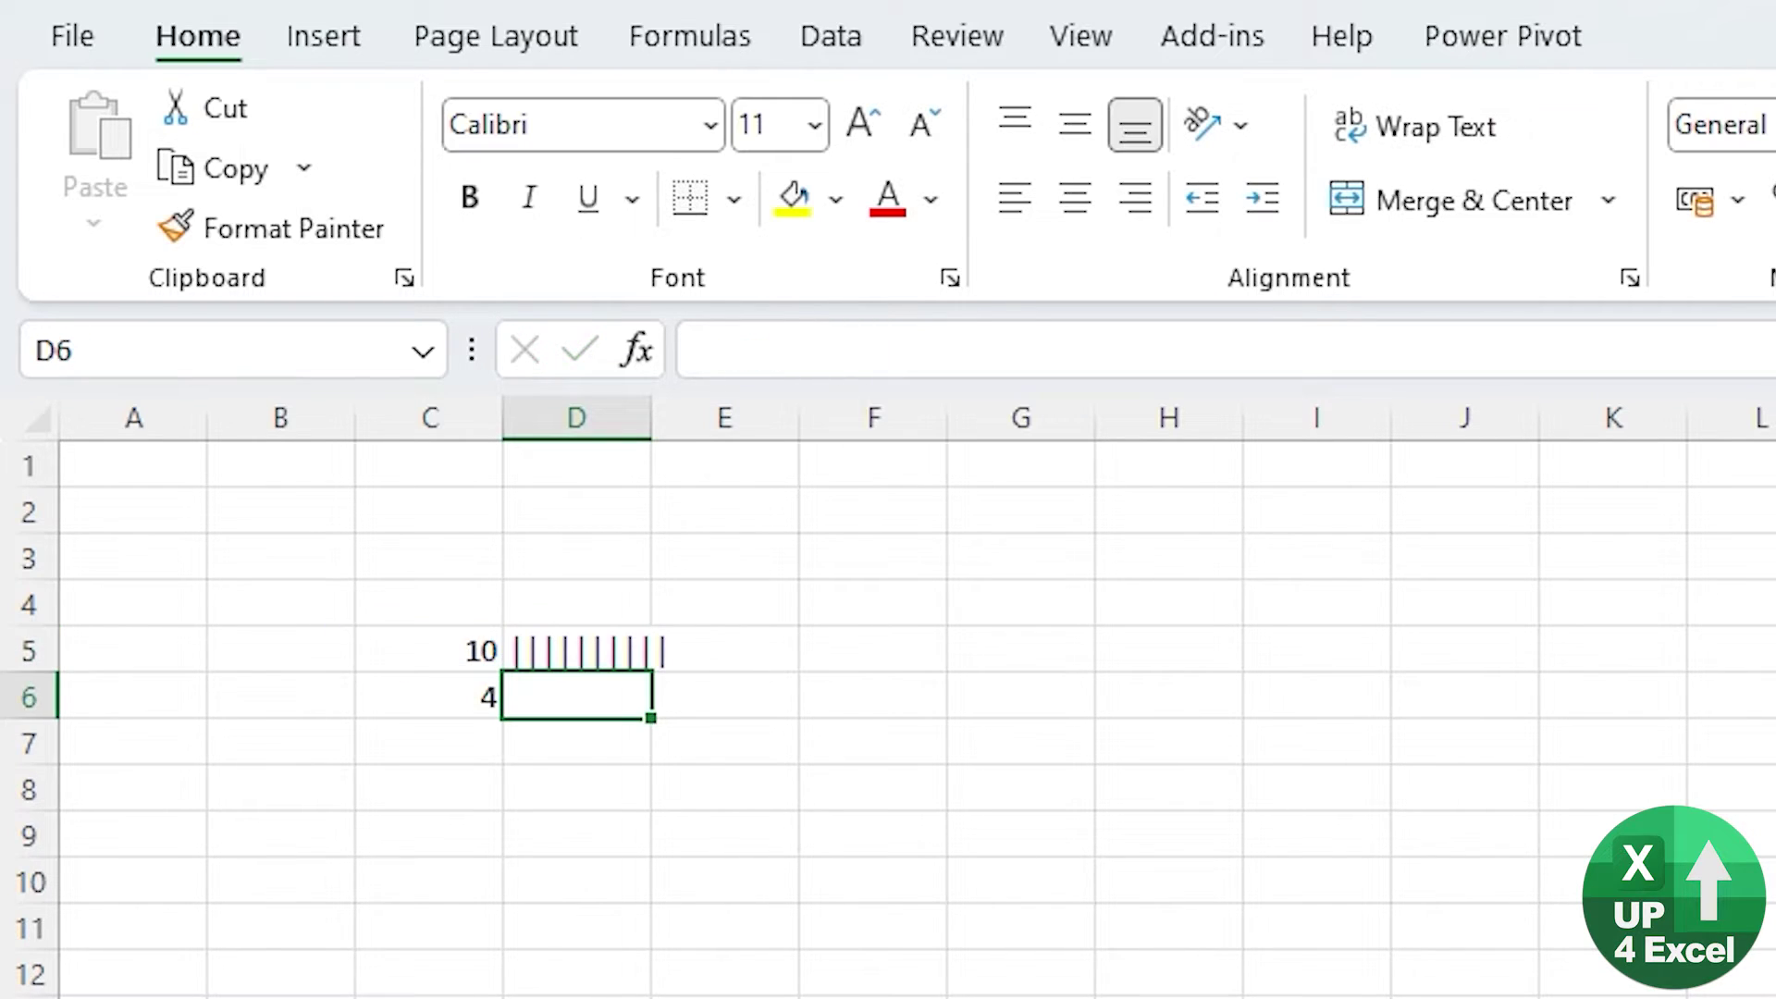
pyautogui.press('Up')
pyautogui.hotkey('ctrl', 'c')
pyautogui.press('Down')
pyautogui.hotkey('ctrl', 'v')
pyautogui.press('Down')
pyautogui.press('Up')
pyautogui.press('Up')
pyautogui.press('Escape')
# Change C5 to 50, then 40, to resize its text bar
pyautogui.press('Left')
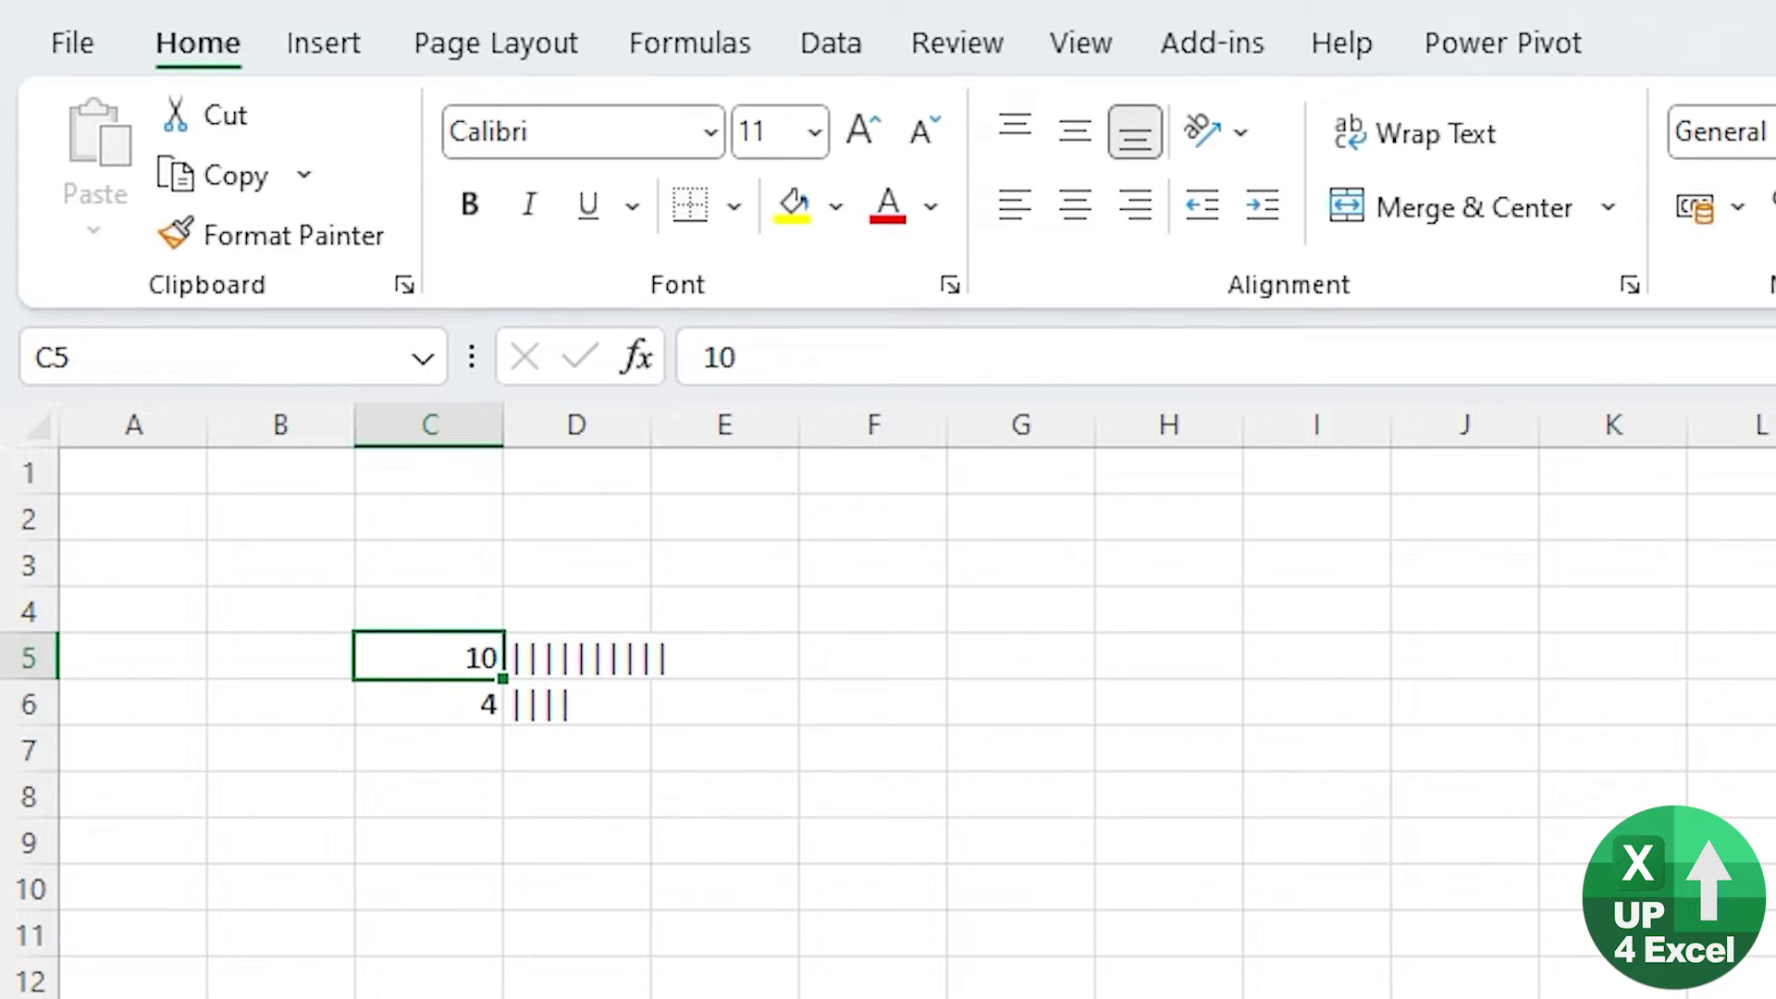
pyautogui.write('50')
pyautogui.hotkey('ctrl', 'Return')
pyautogui.write('40')
pyautogui.press('Return')
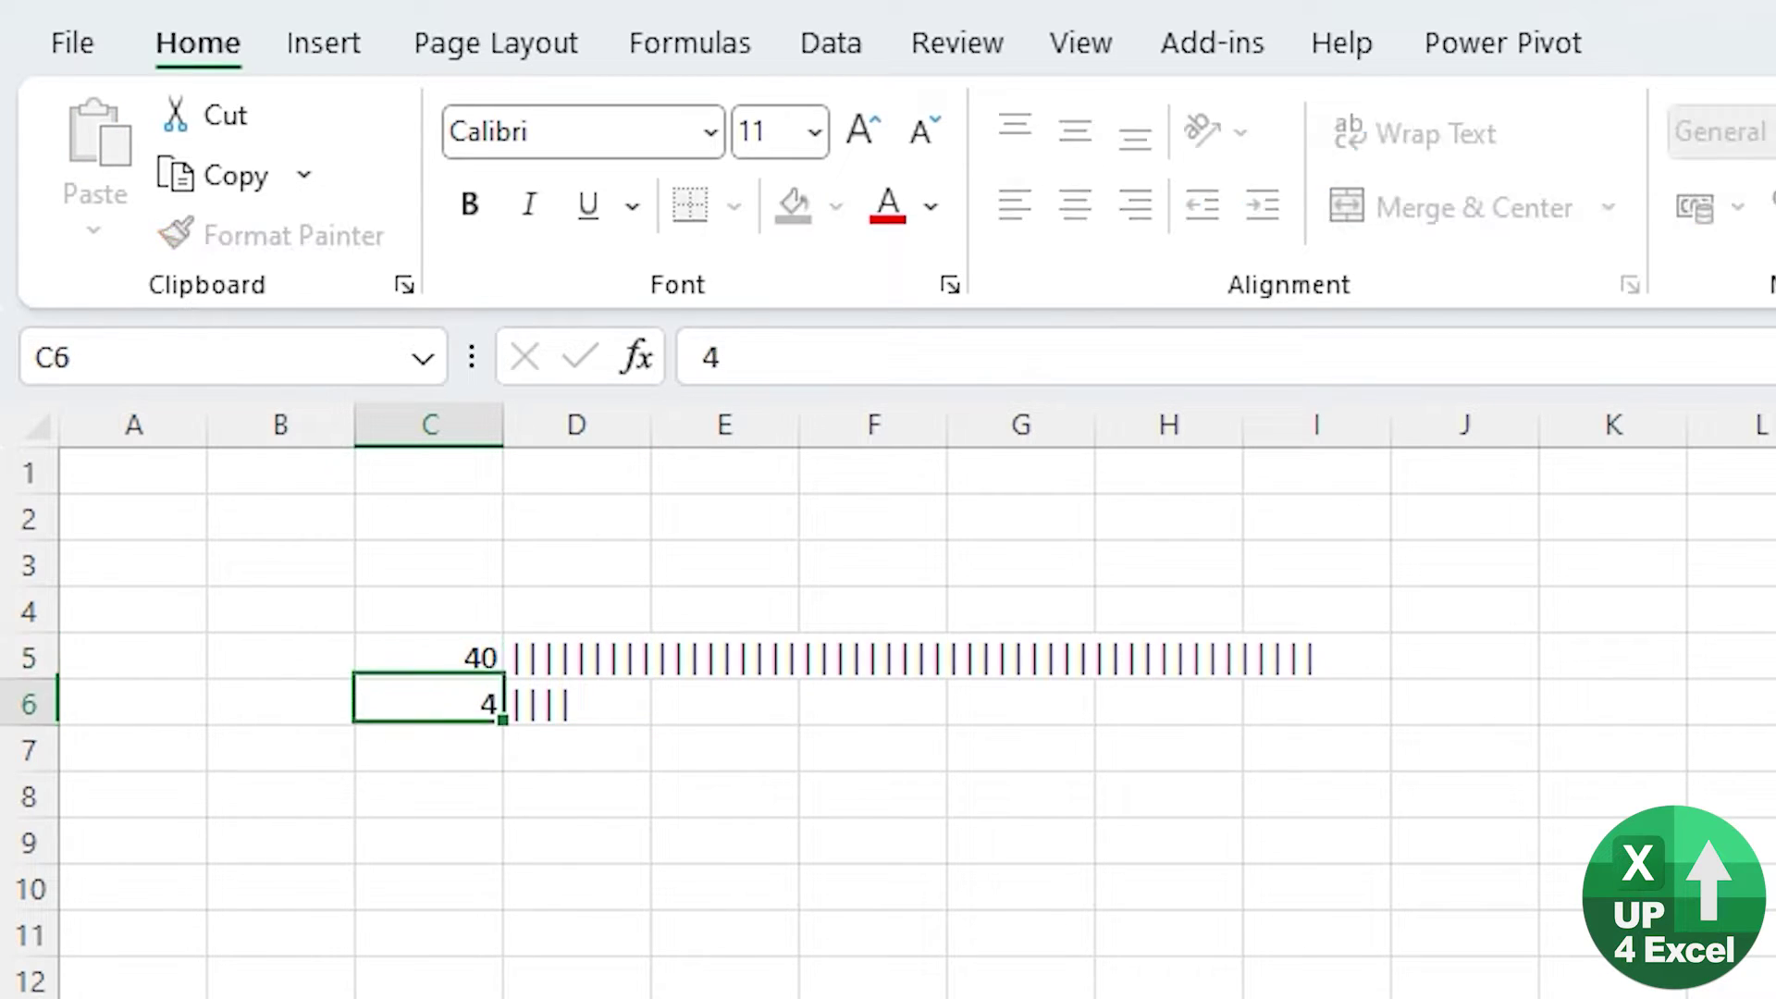
pyautogui.press('Up')
pyautogui.press('Right')
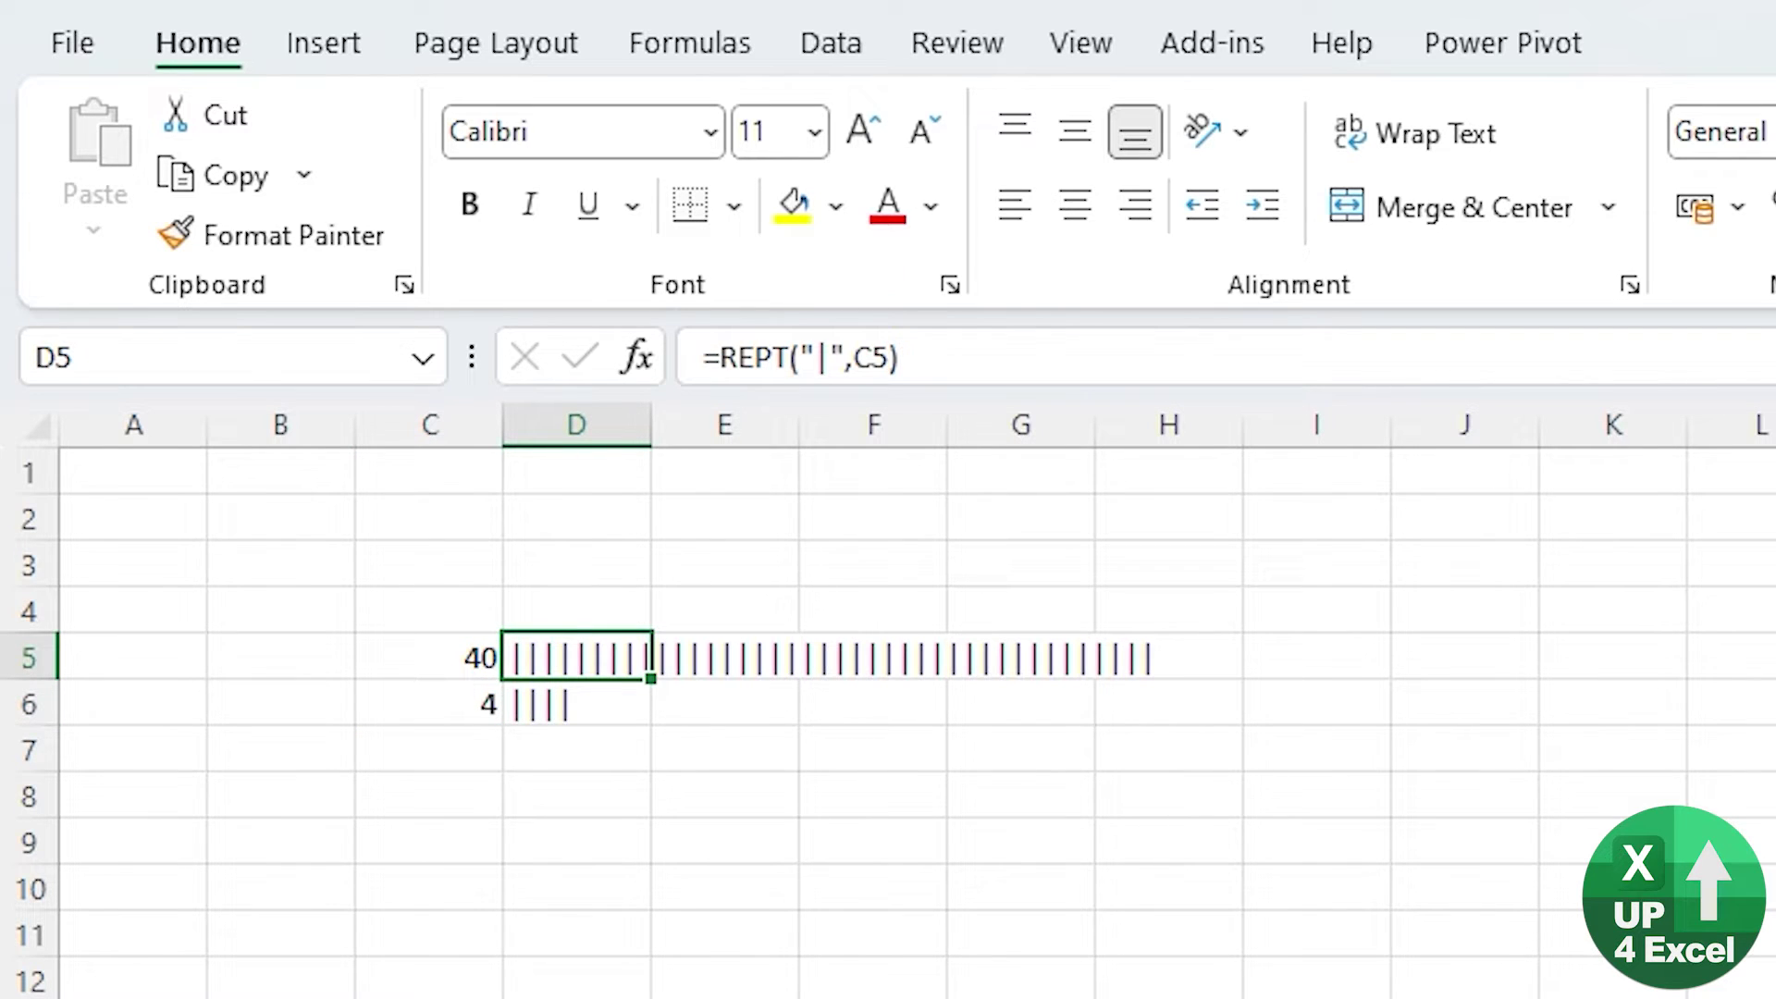
# Set D5 to the Playbill font and copy its formatting to D6
pyautogui.click(579, 130)
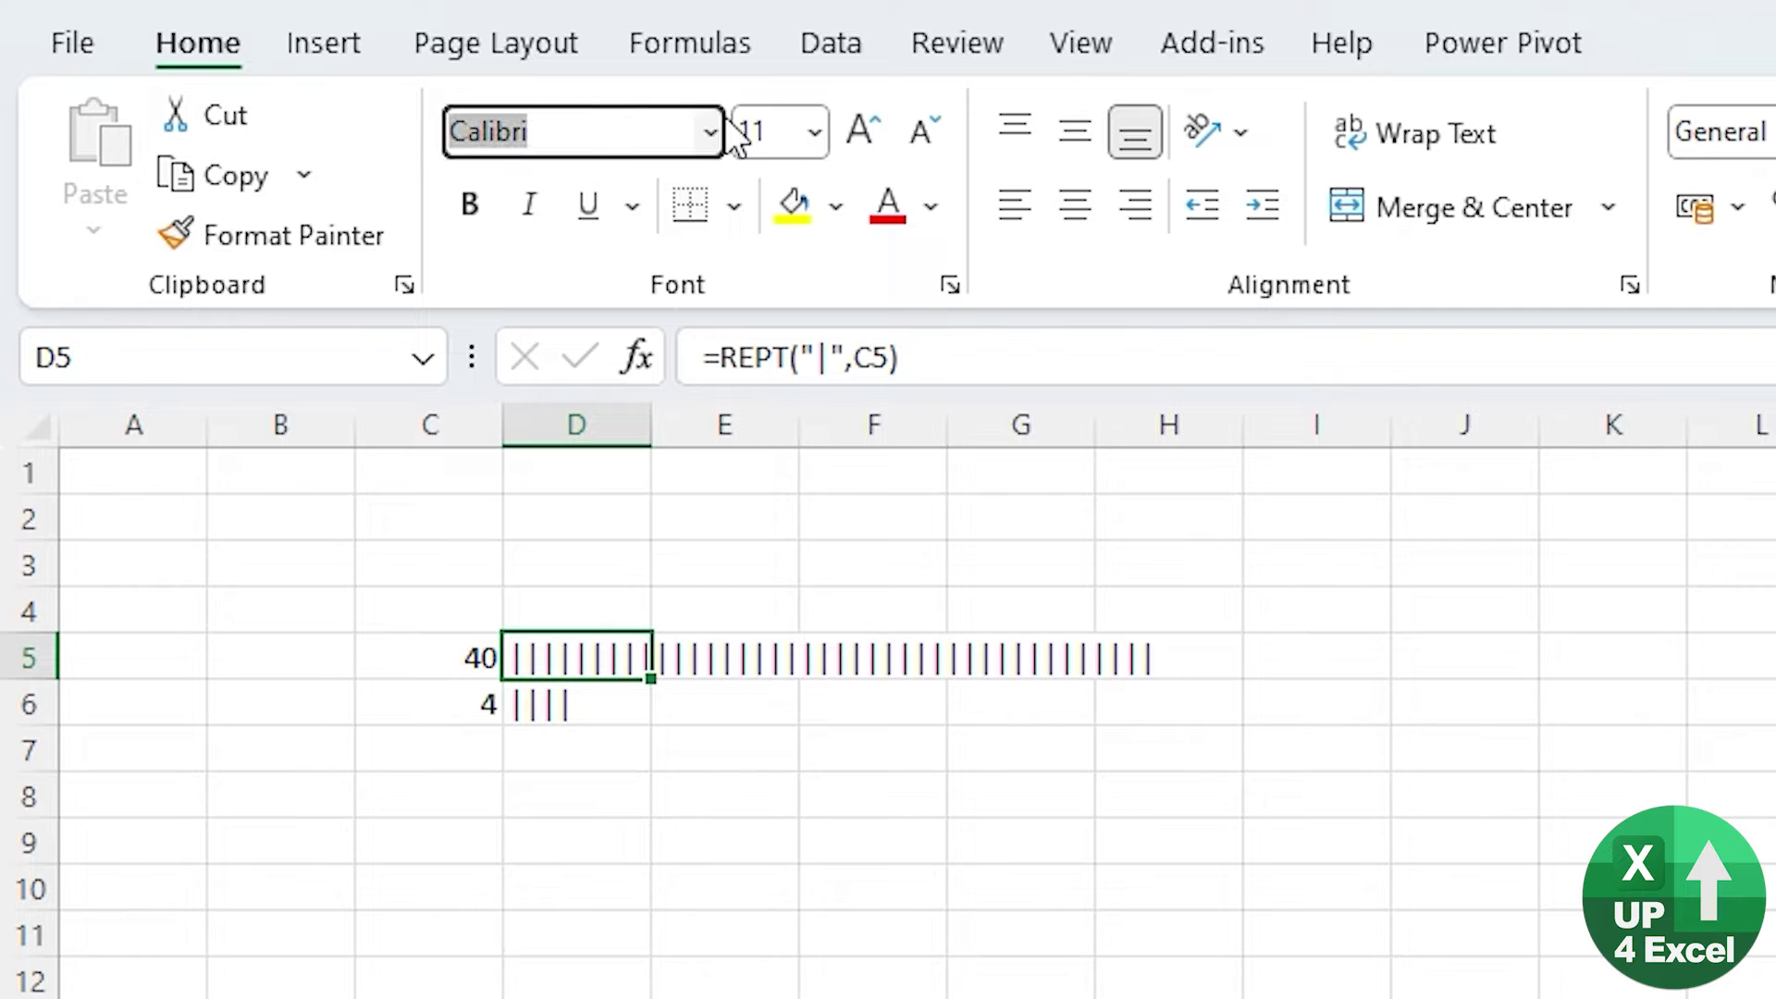
pyautogui.write('Play')
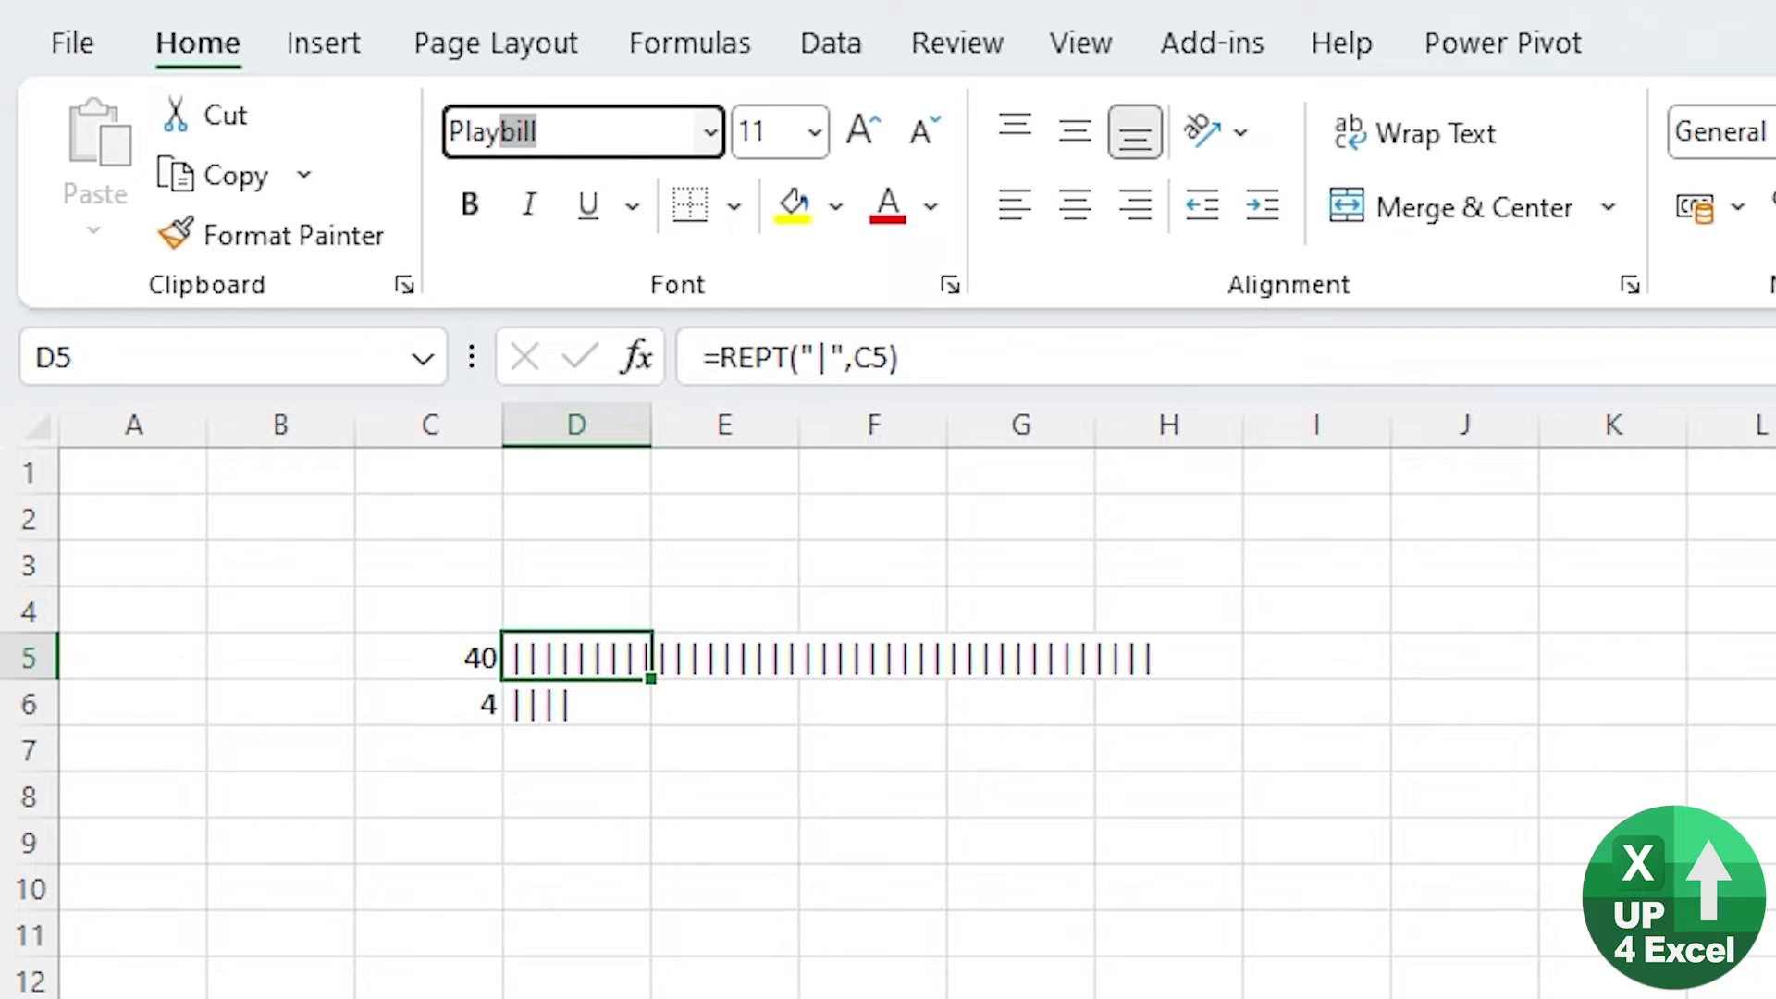
pyautogui.press('Tab')
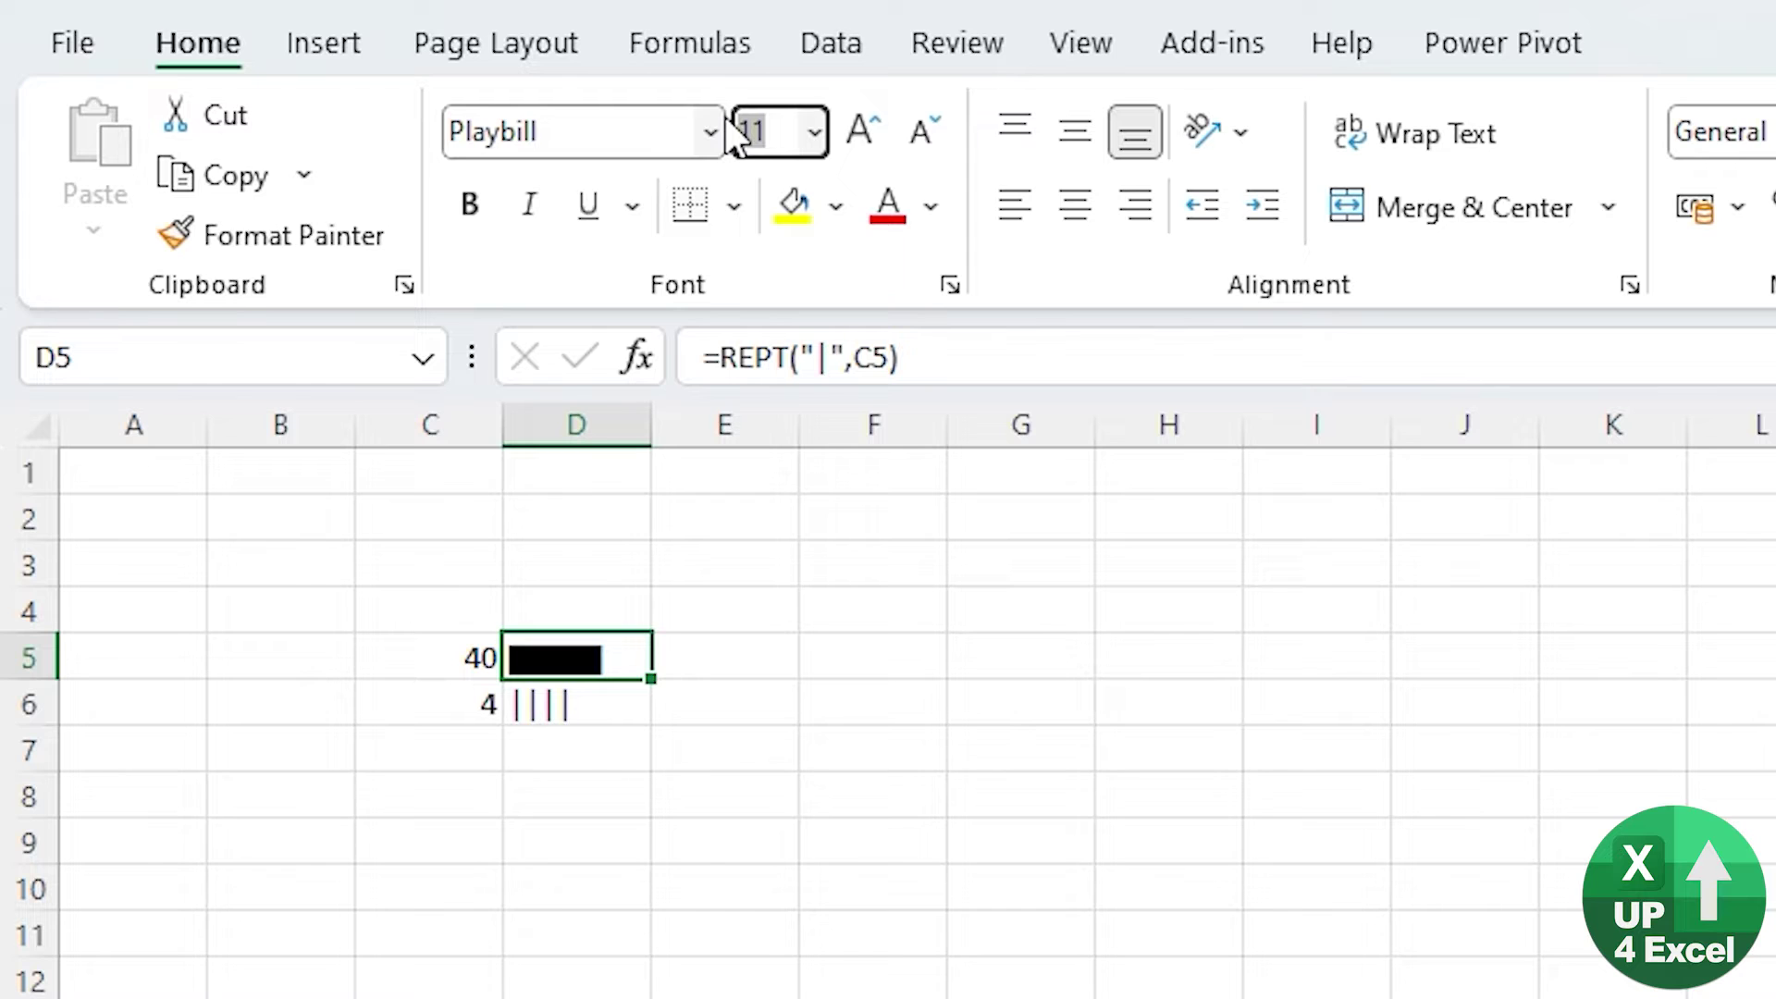
pyautogui.press('Return')
pyautogui.press('Up')
pyautogui.press('Down')
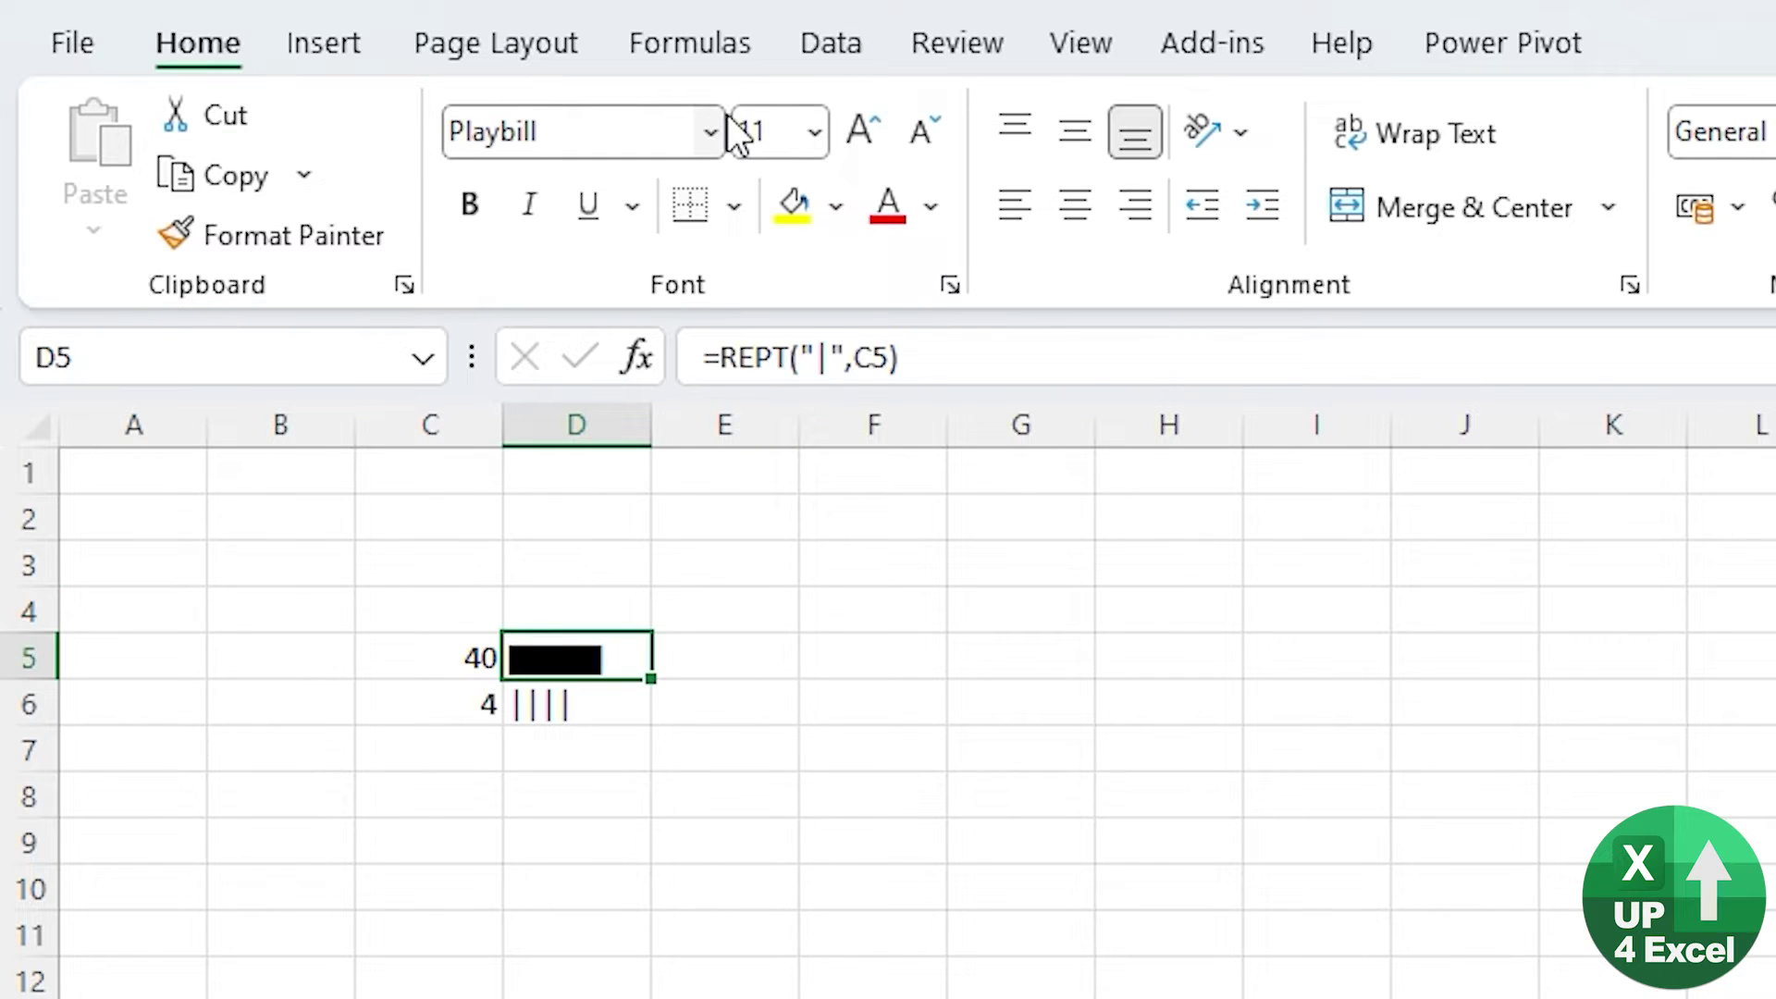
pyautogui.click(333, 243)
pyautogui.click(565, 710)
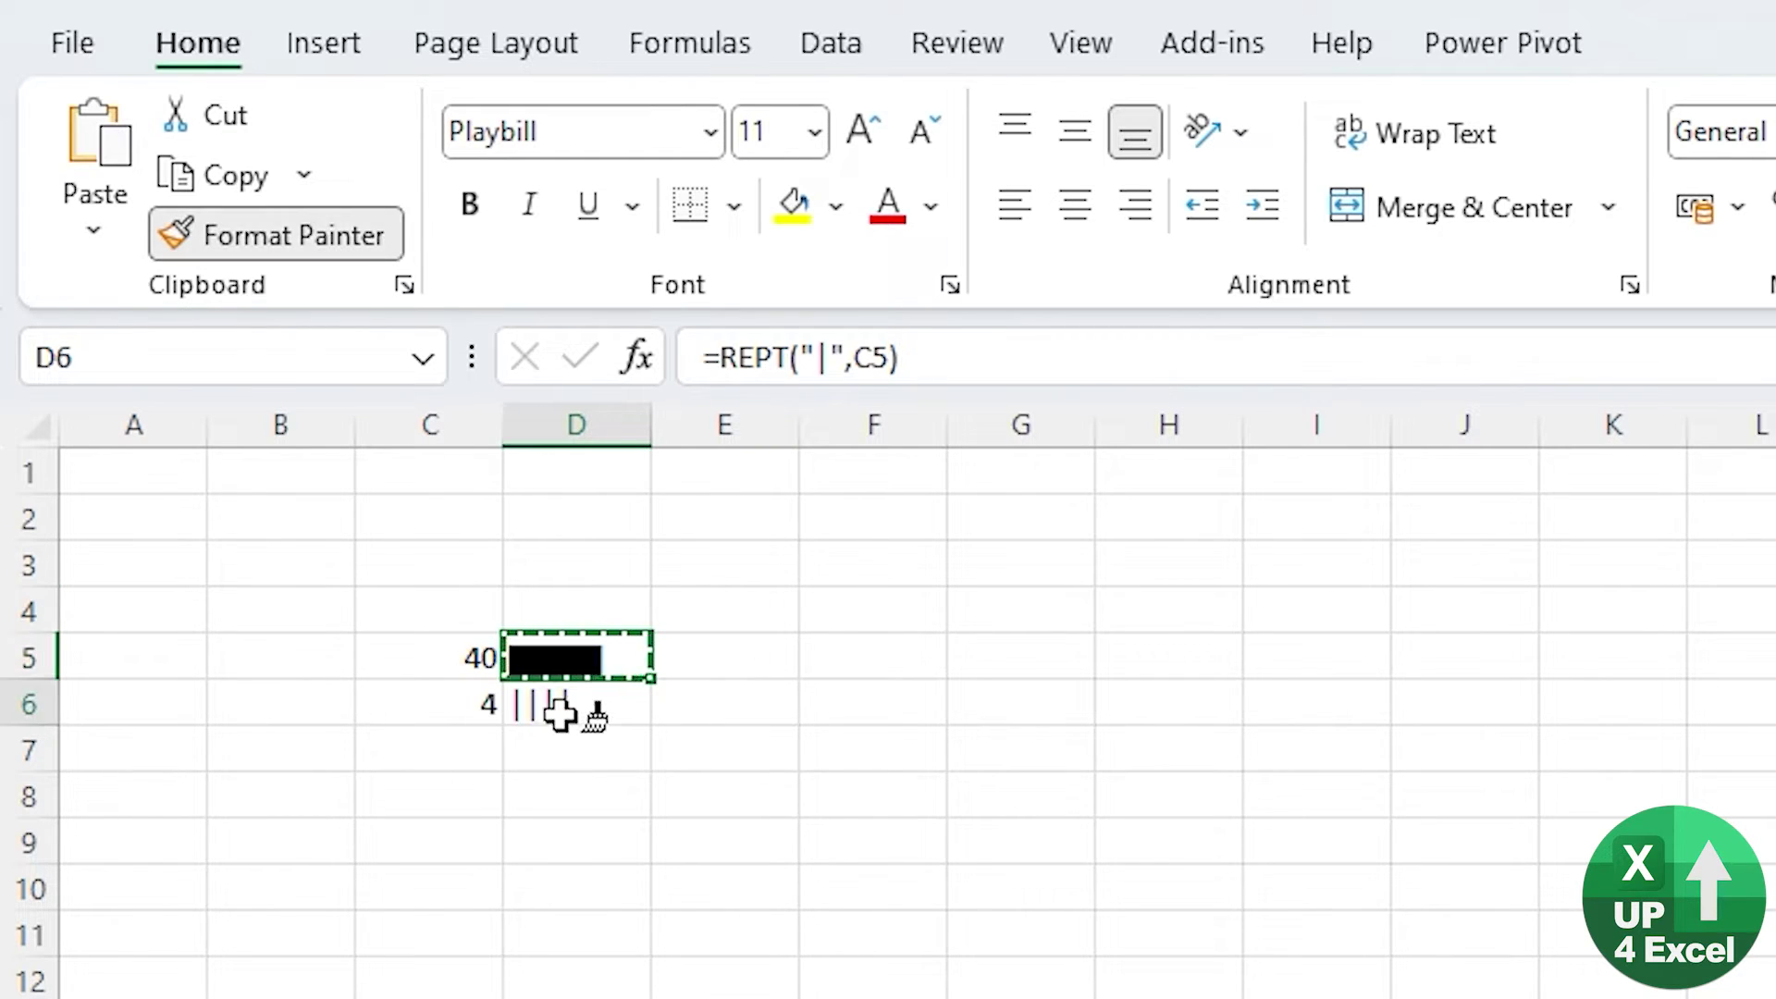
# Change C6 to 45, then 100, so its bar lengthens
pyautogui.click(460, 718)
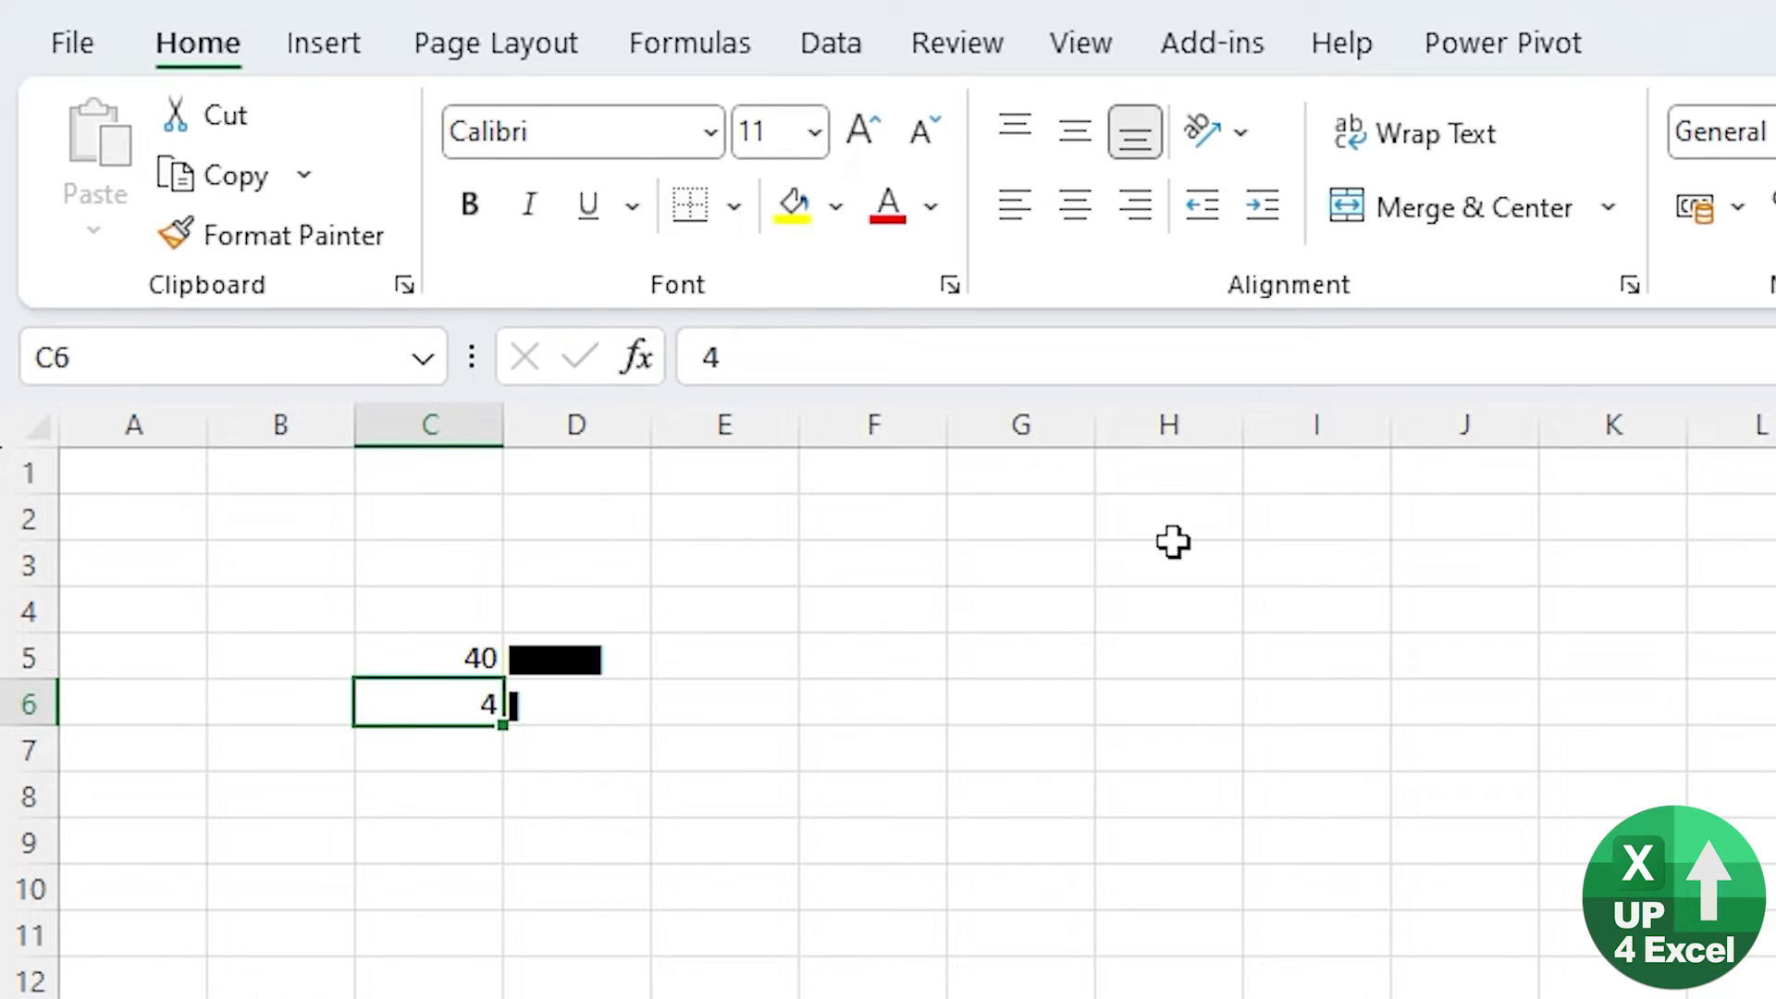
pyautogui.write('45')
pyautogui.hotkey('ctrl', 'Return')
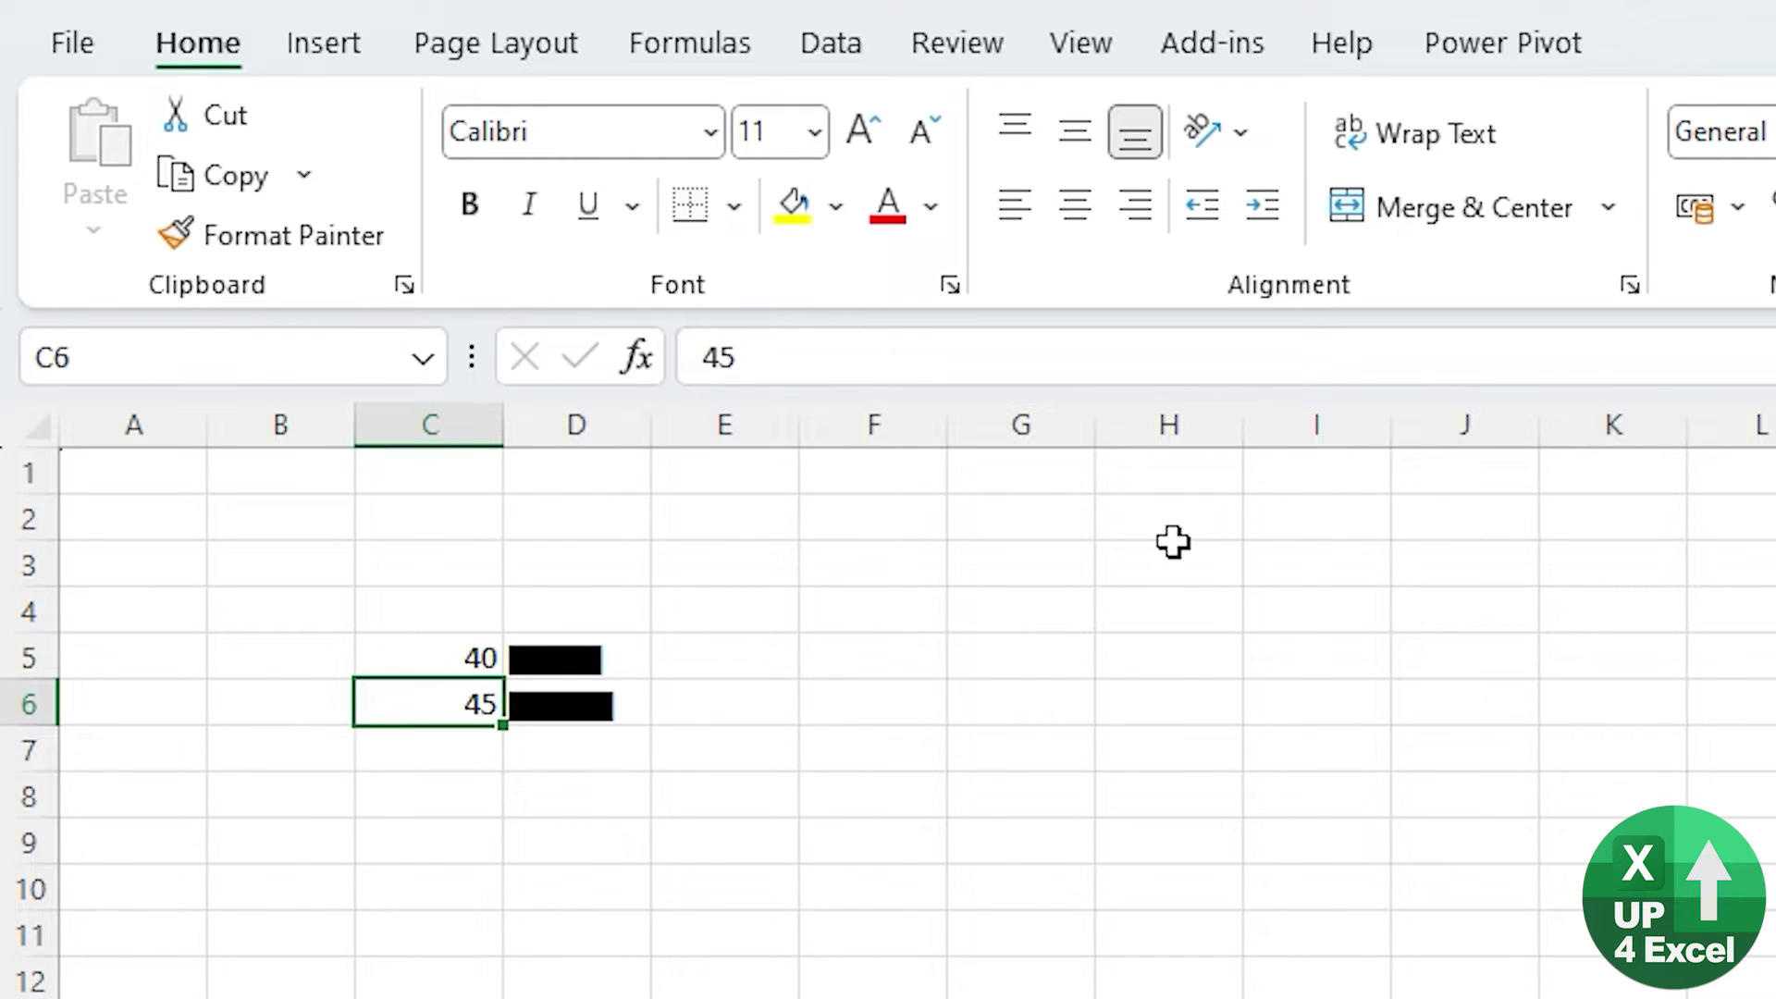
pyautogui.write('100')
pyautogui.press('Return')
pyautogui.press('Up')
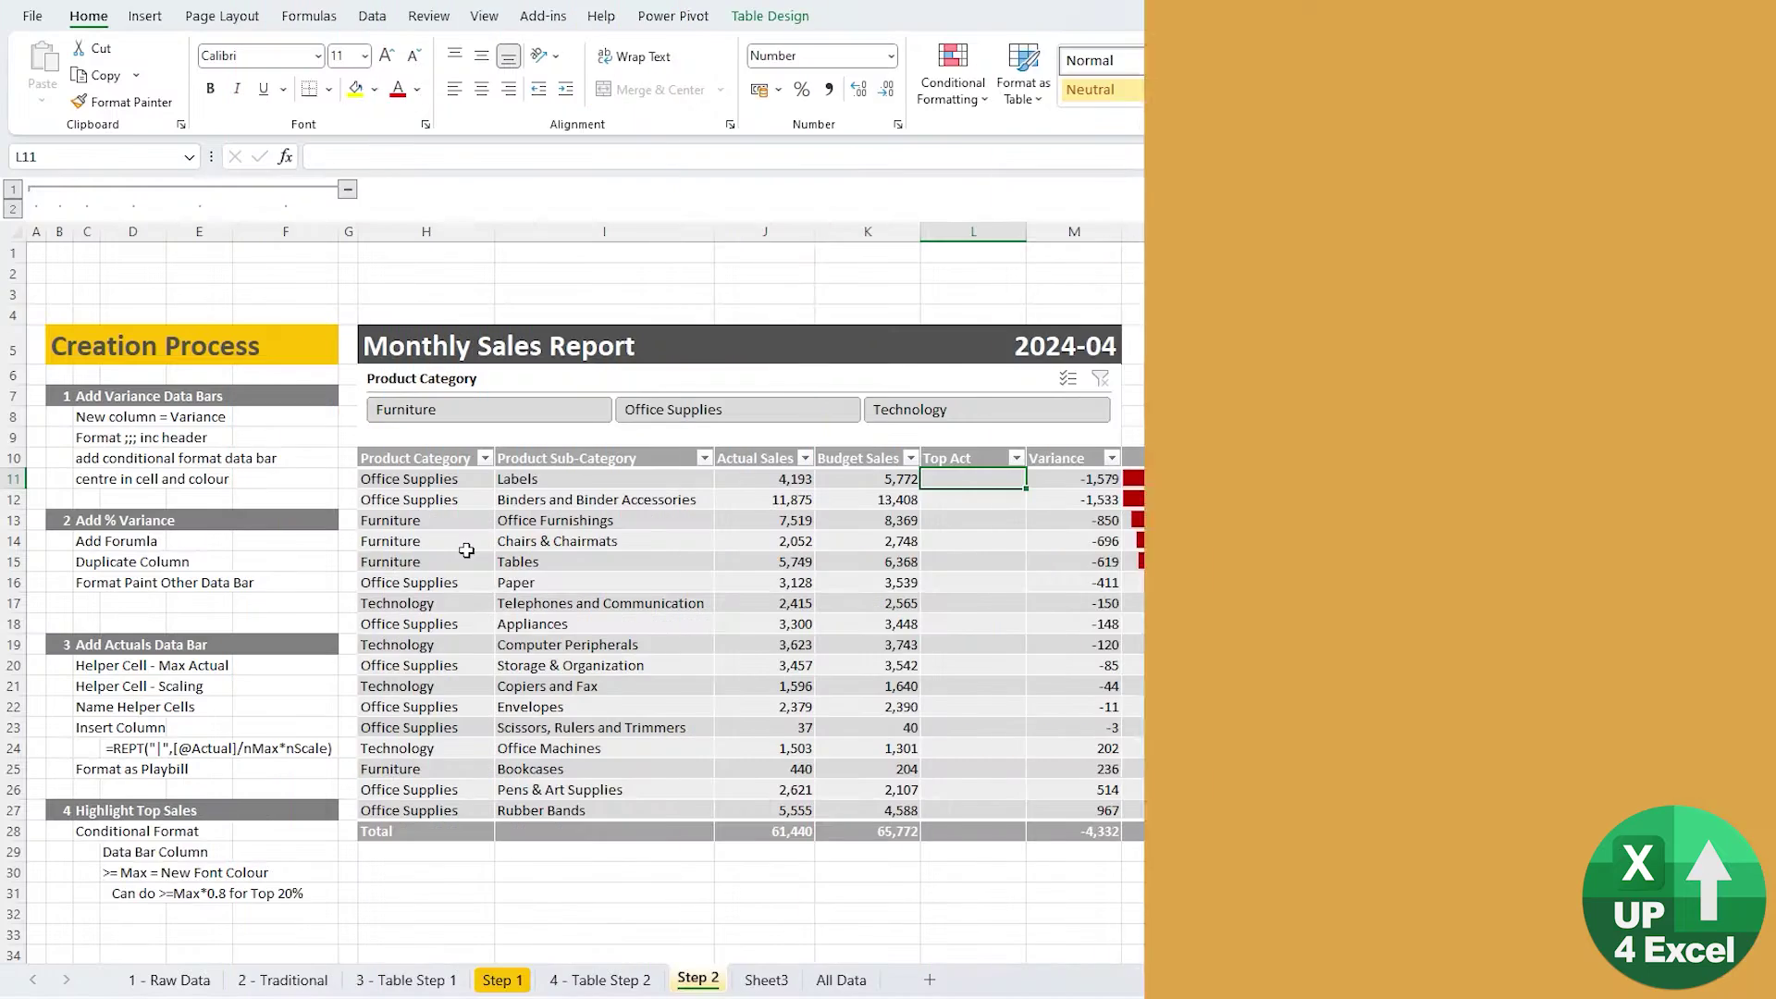
# Label B2 Max and enter =MAX(tblStep2[Actual Sales]) in D2 with thousands separators
pyautogui.click(70, 273)
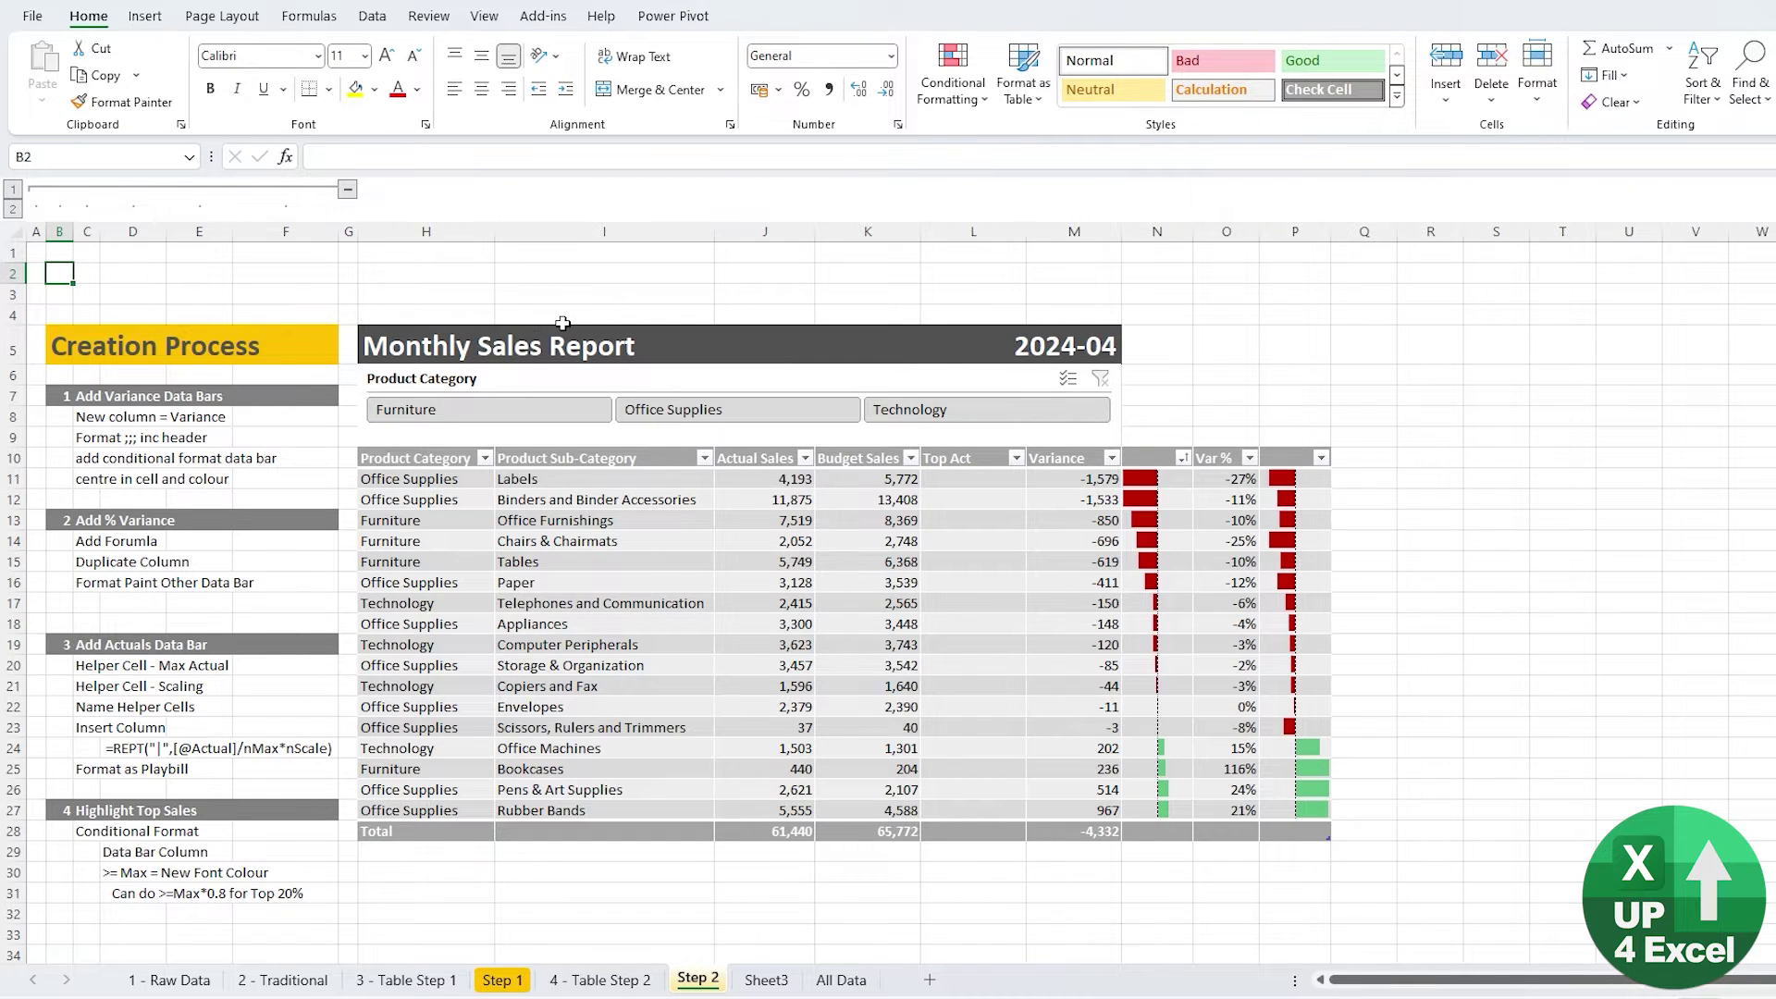
pyautogui.write('Max')
pyautogui.press('Return')
pyautogui.press('Up')
pyautogui.press('Right')
pyautogui.press('Right')
pyautogui.write('=MAX(')
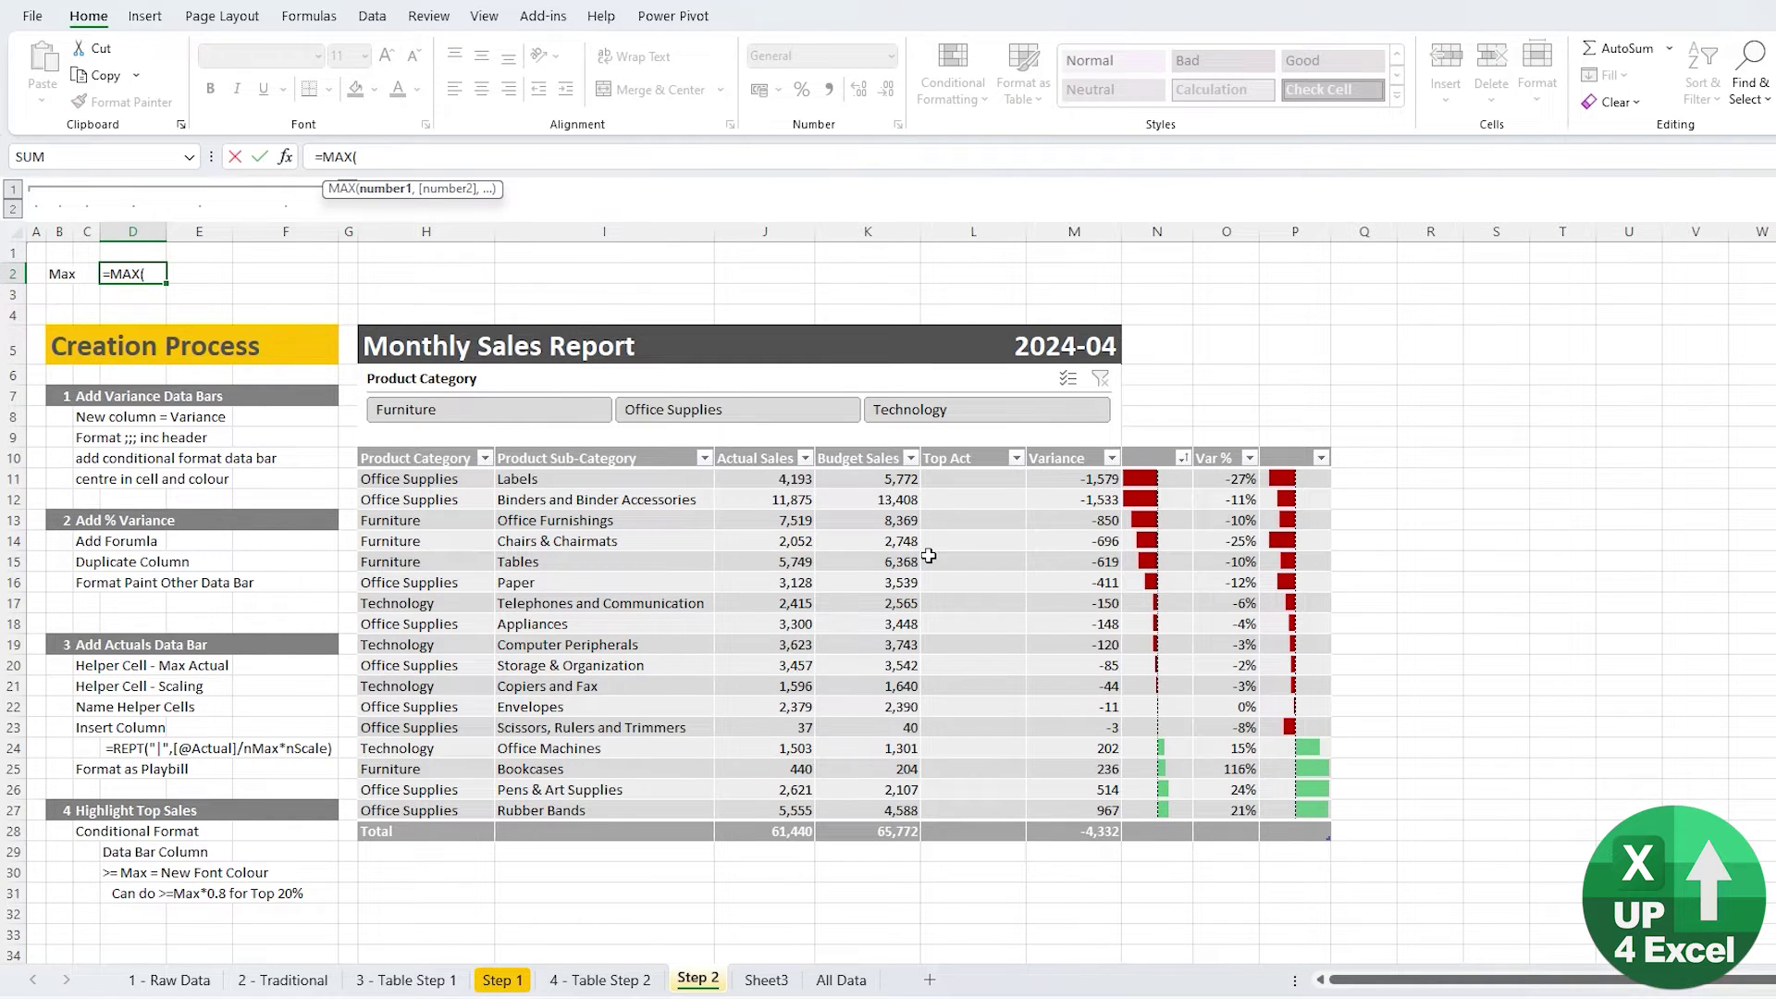
pyautogui.click(765, 450)
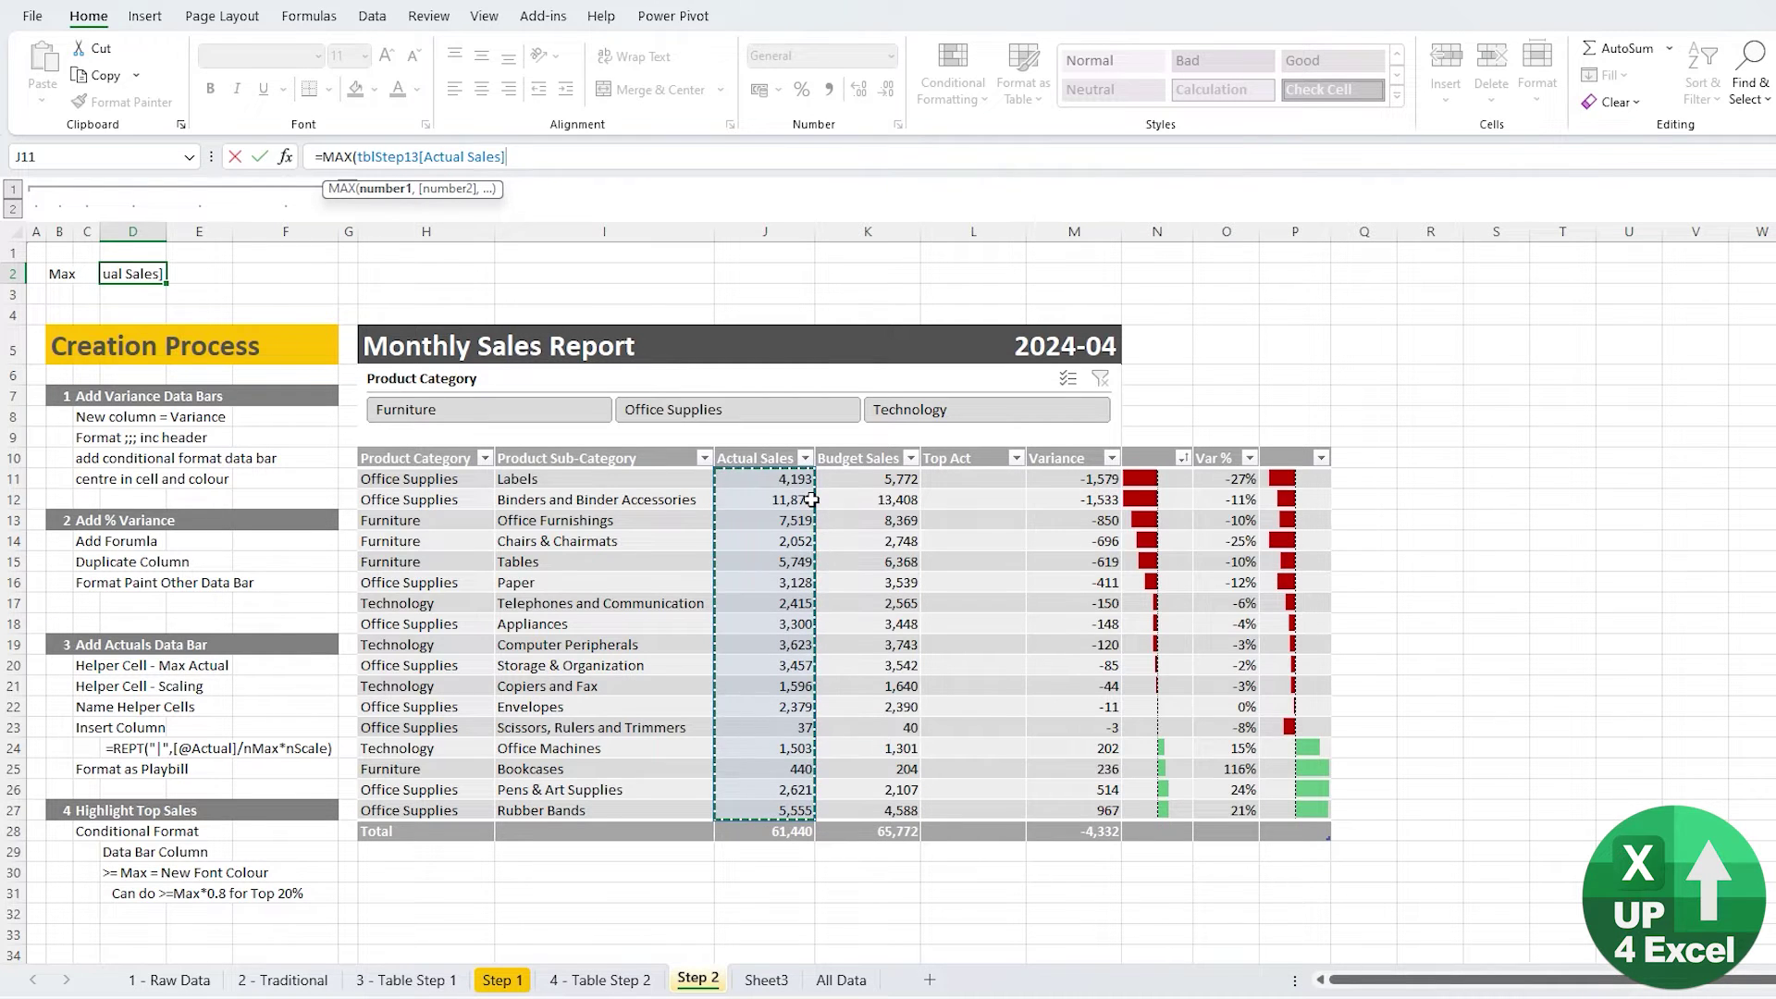
pyautogui.write(')')
pyautogui.hotkey('ctrl', 'Return')
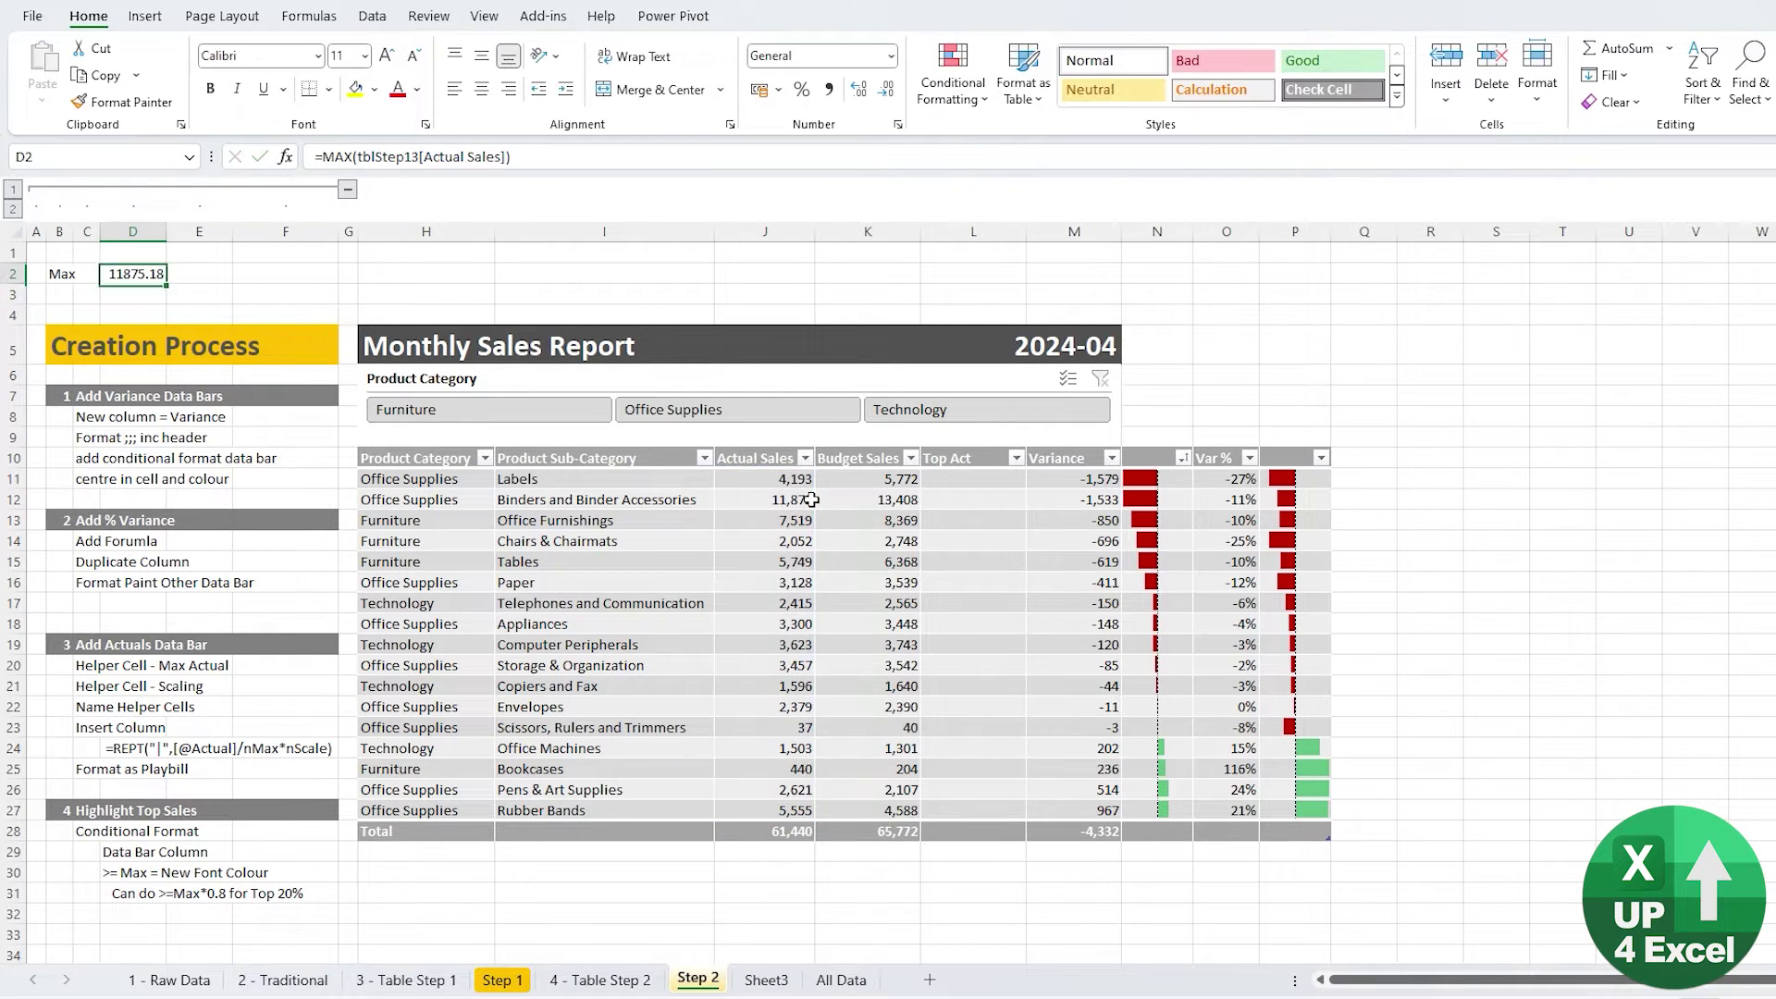
pyautogui.hotkey('ctrl', 'shift', '1')
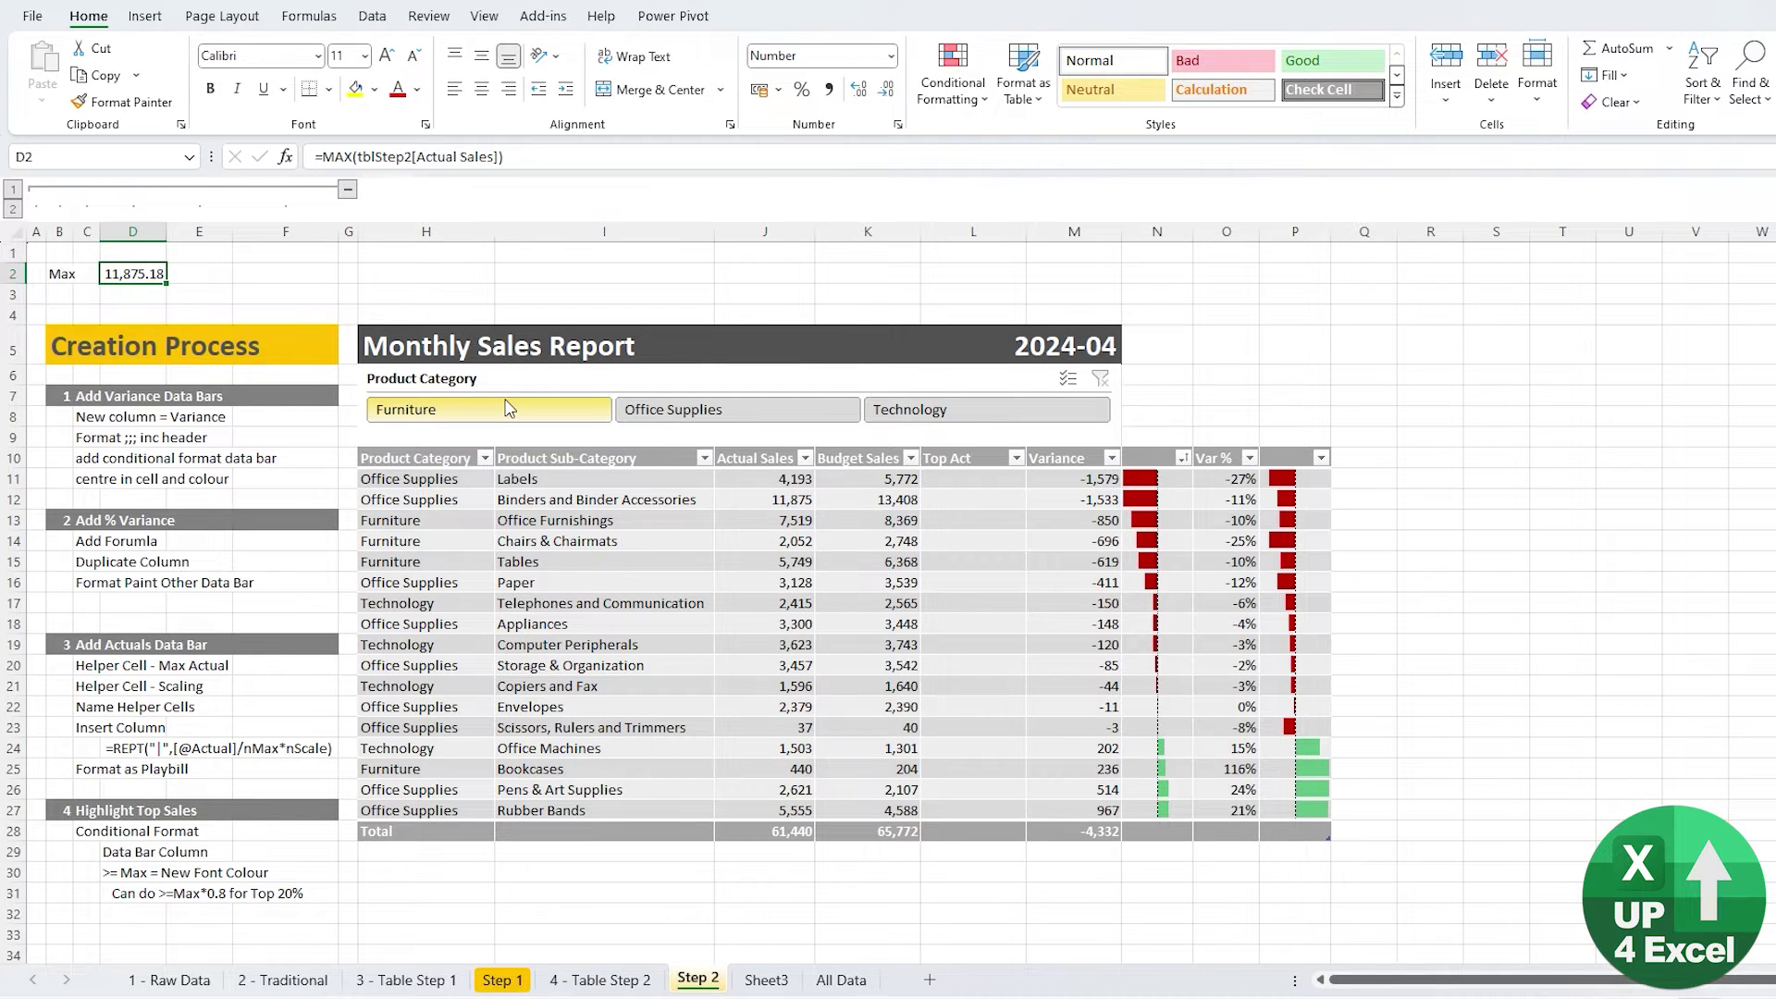
# Type the Scale label in B3, then switch to Sheet3
pyautogui.press('Down')
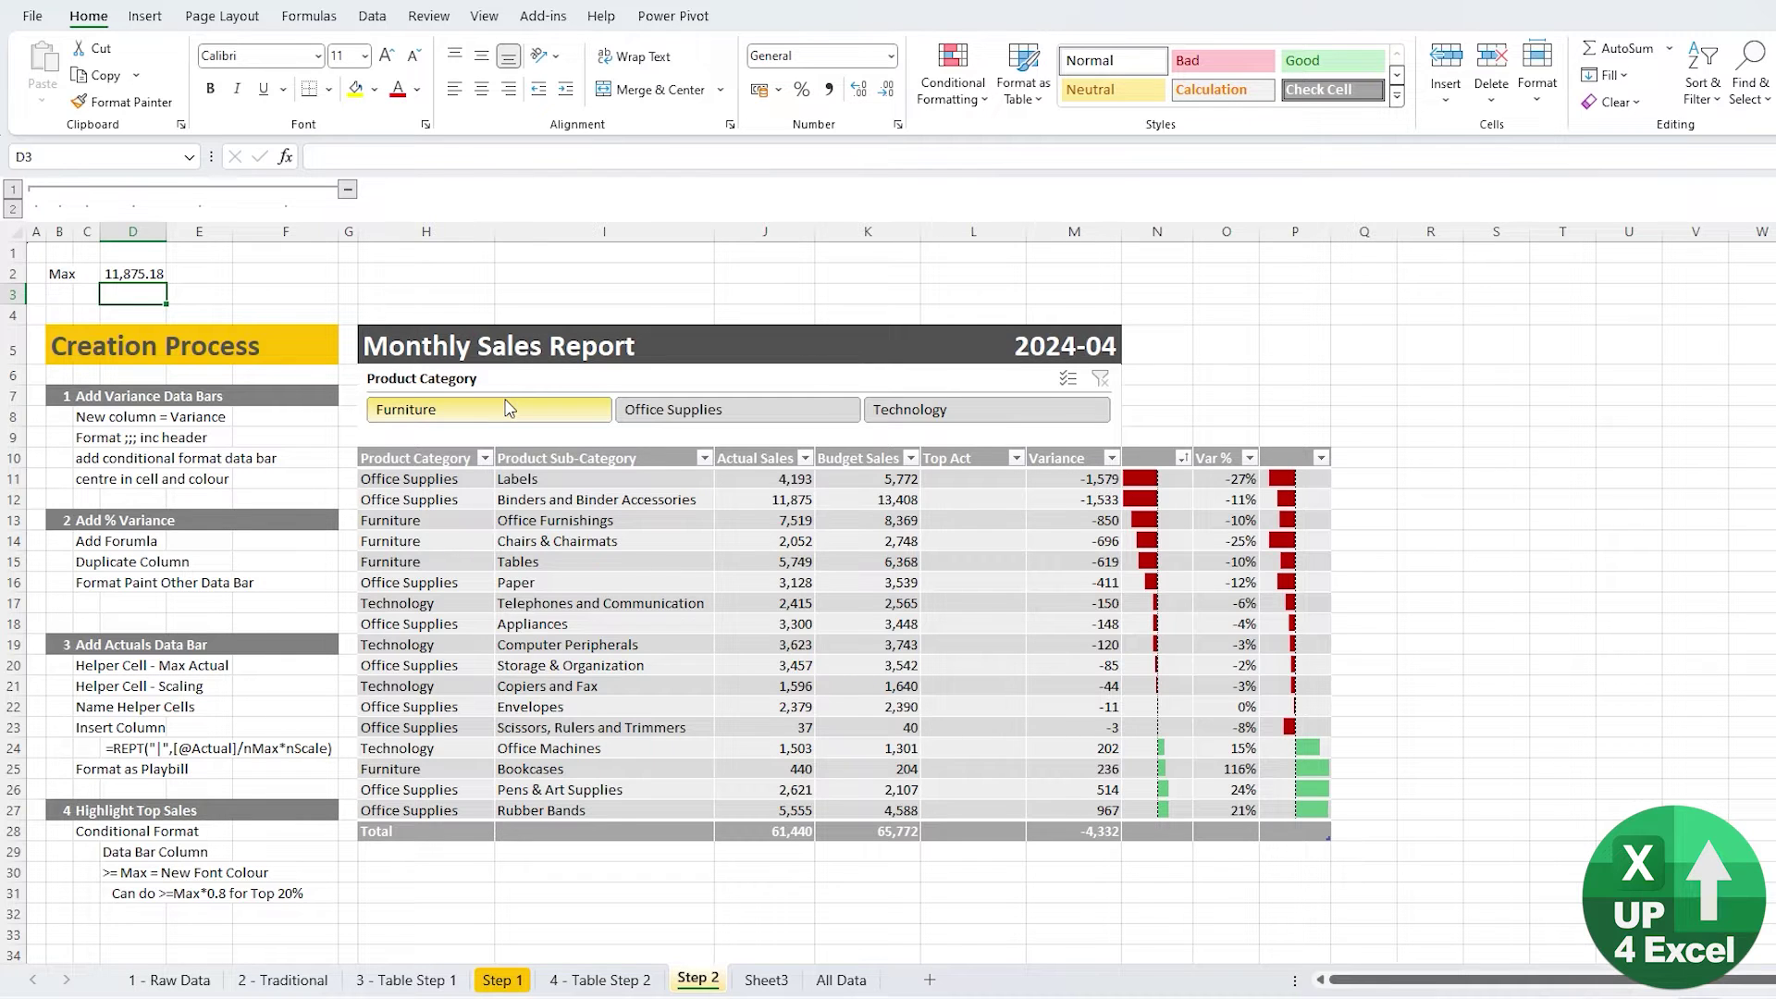
pyautogui.press('Left')
pyautogui.press('Left')
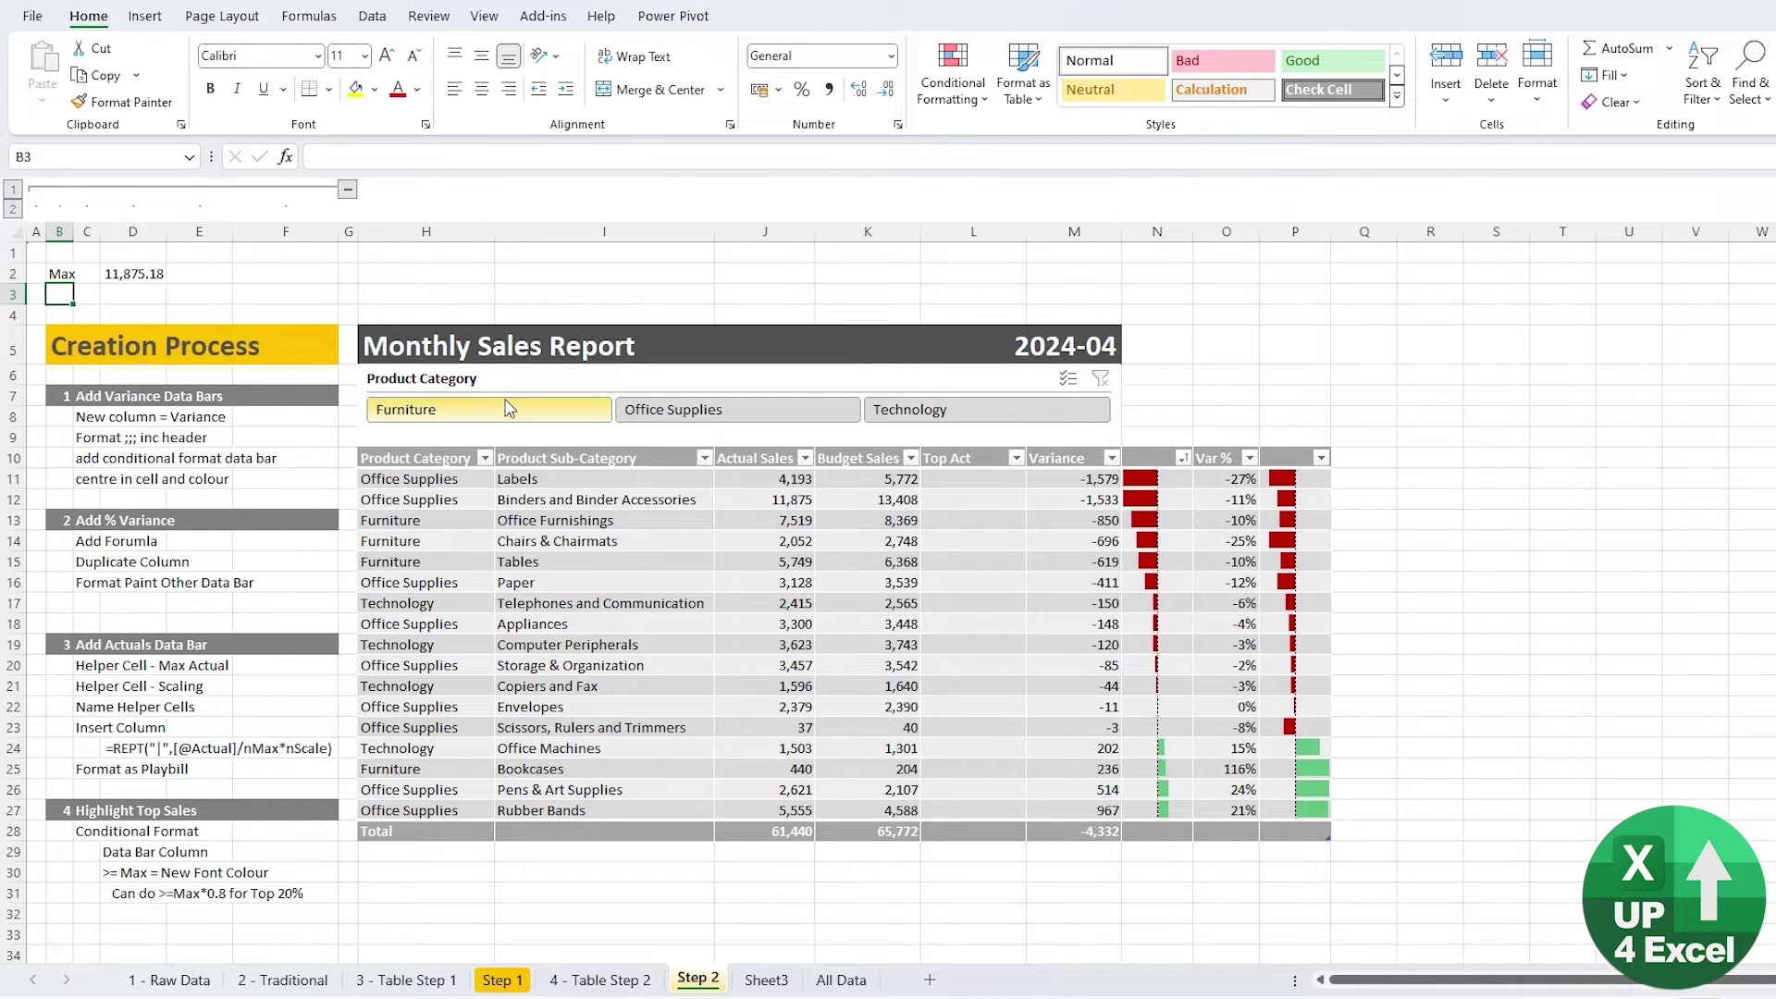
pyautogui.write('Scale')
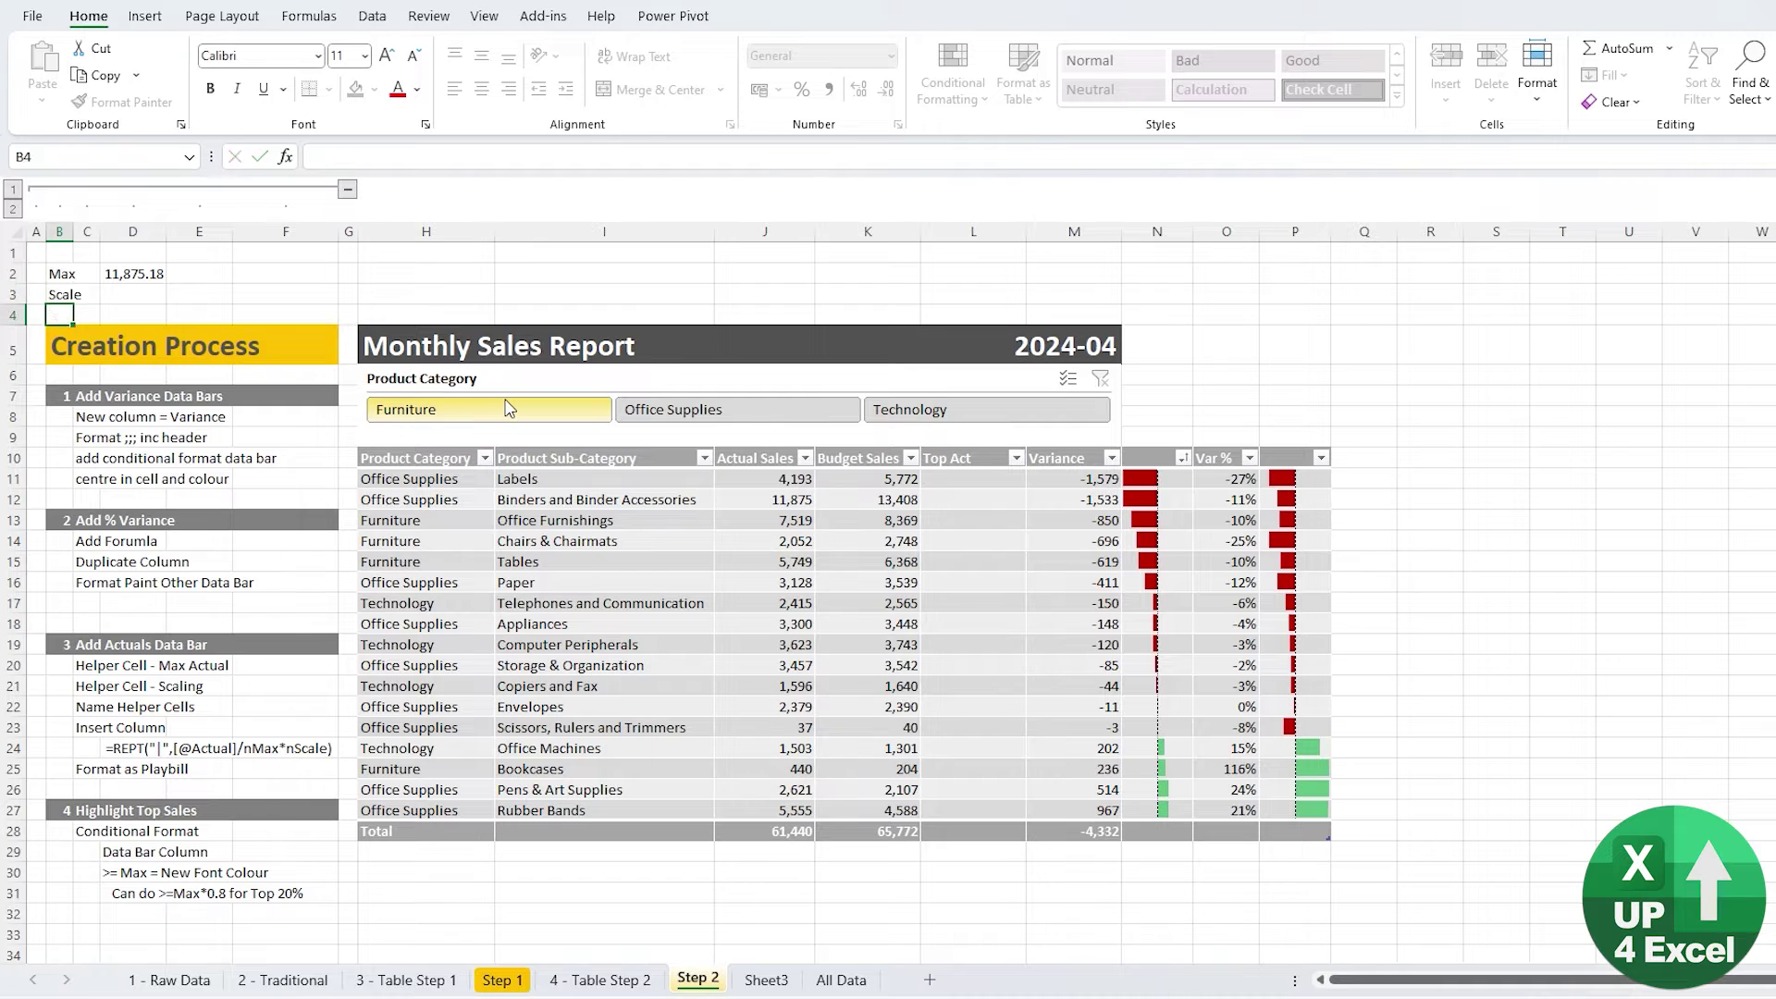
pyautogui.press('Tab')
pyautogui.press('Right')
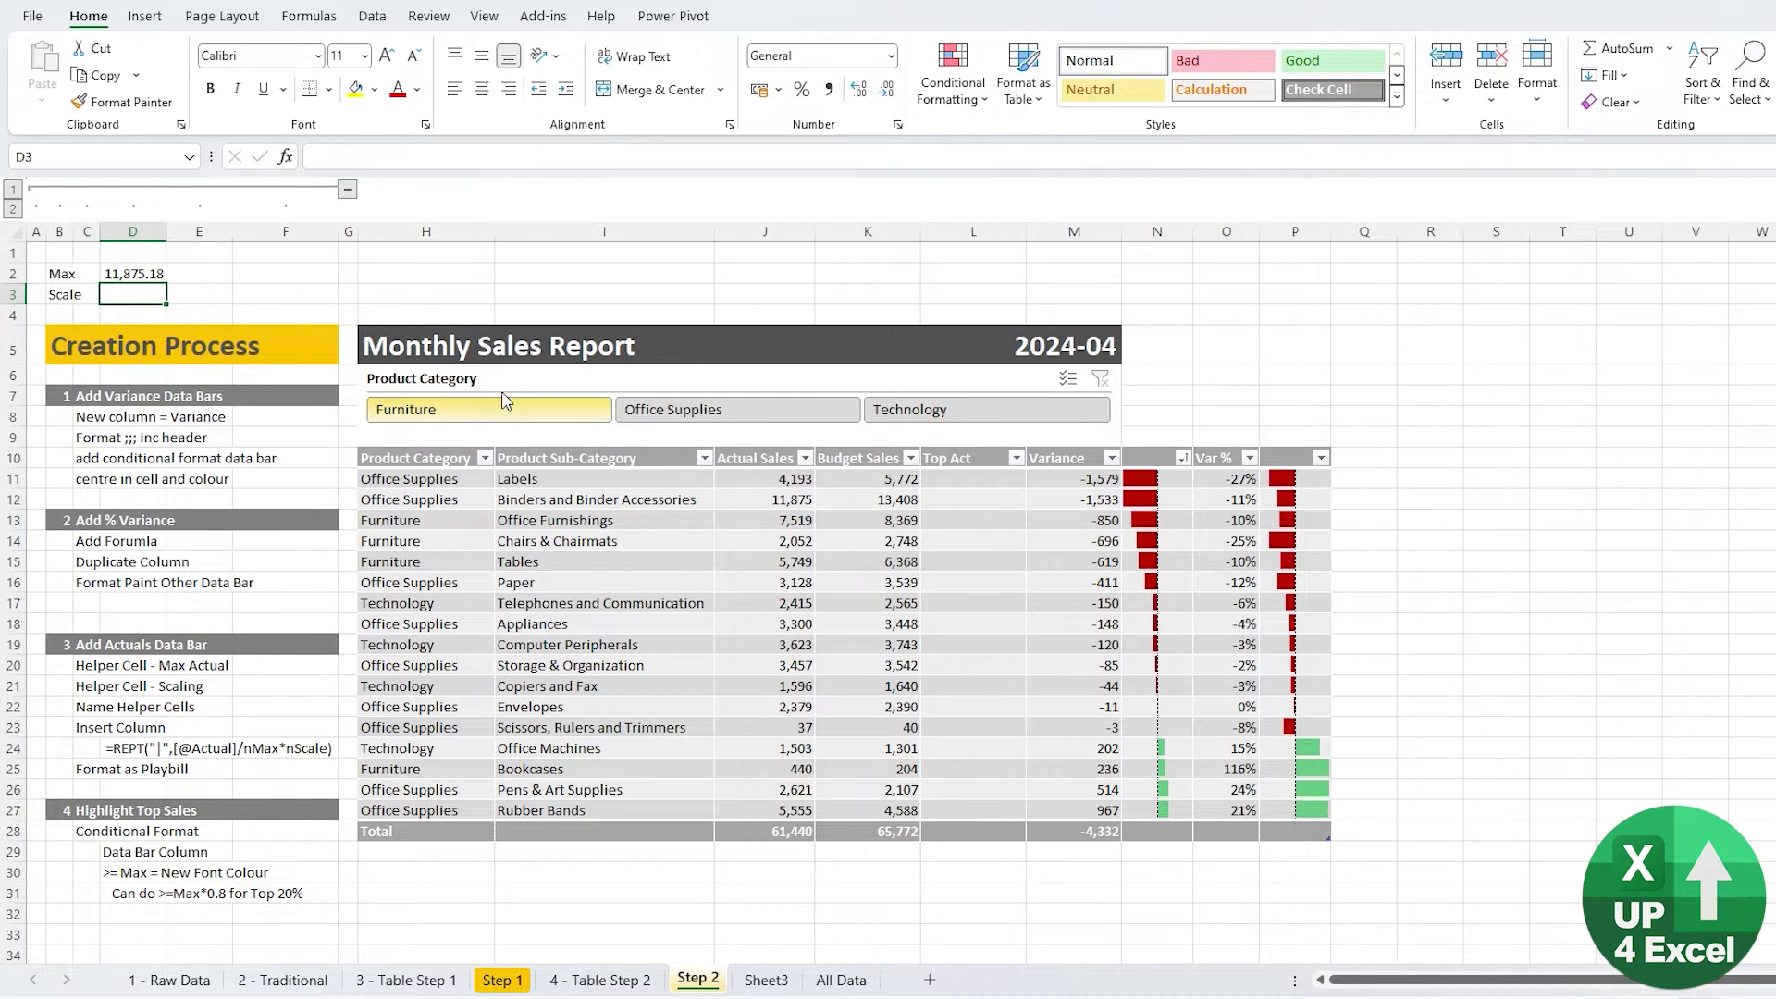
pyautogui.hotkey('ctrl', 'pagedown')
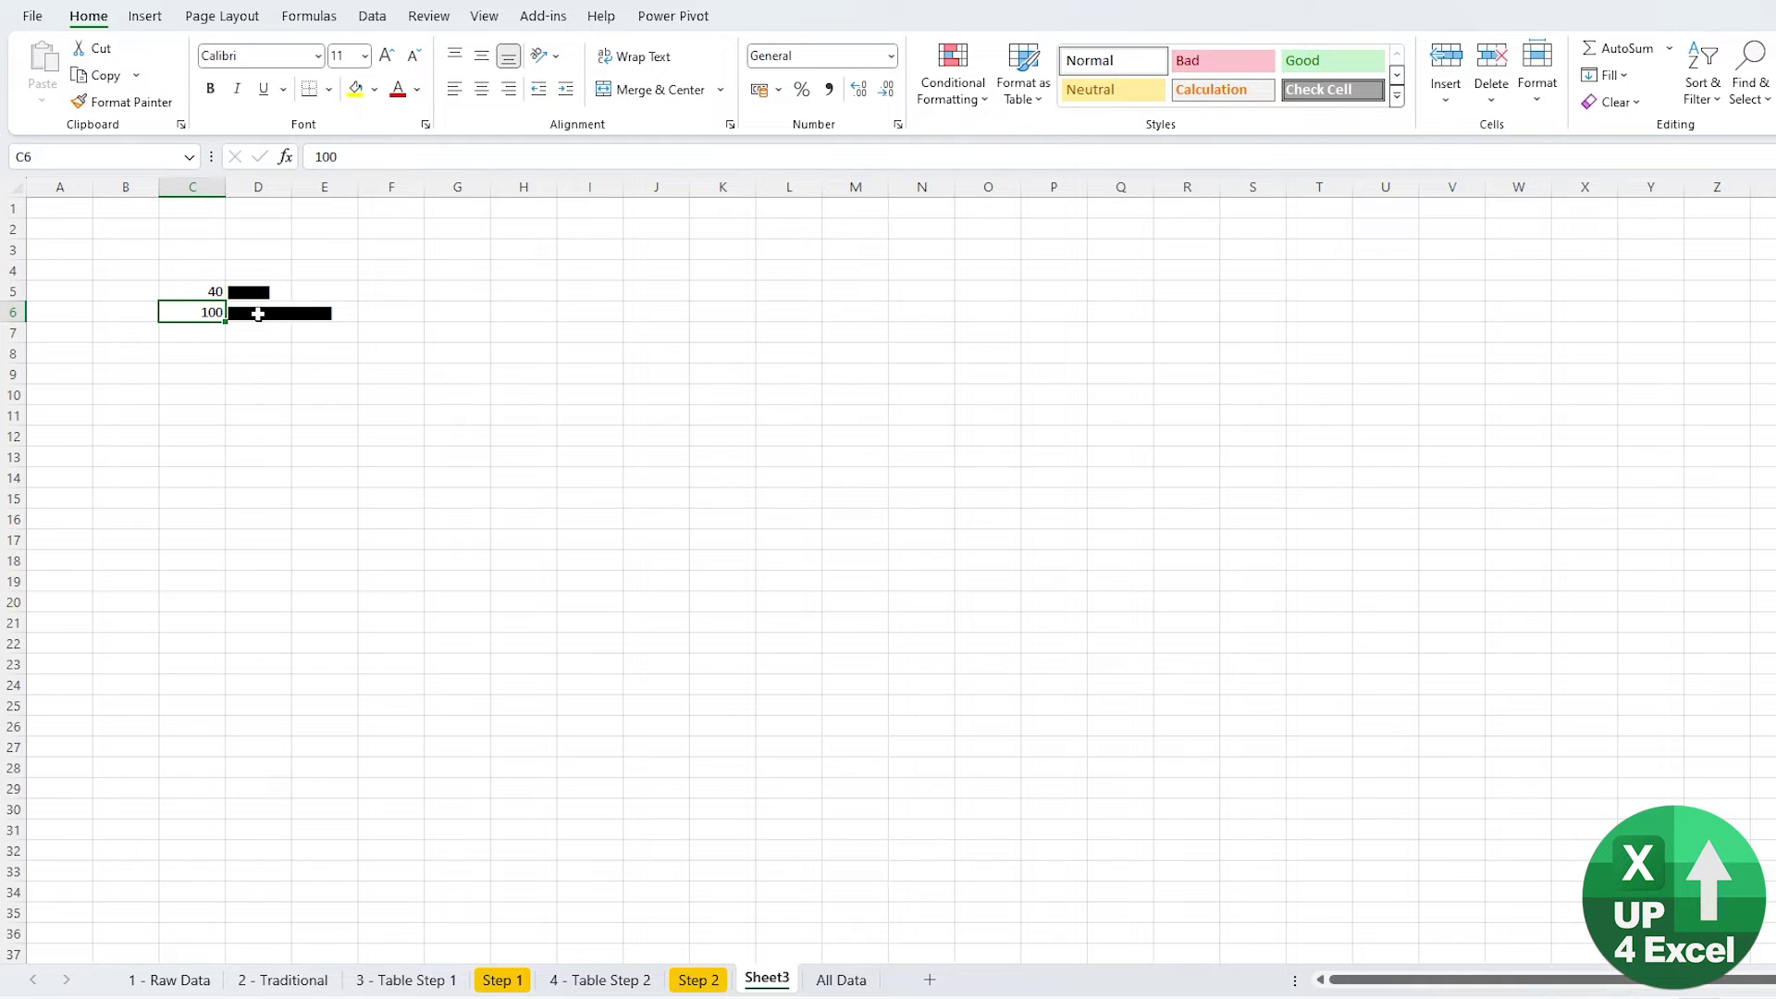
# Widen column D on Sheet3, set C6 to 50, and return to the Step 2 sheet
pyautogui.moveTo(291, 187); pyautogui.dragTo(340, 185)
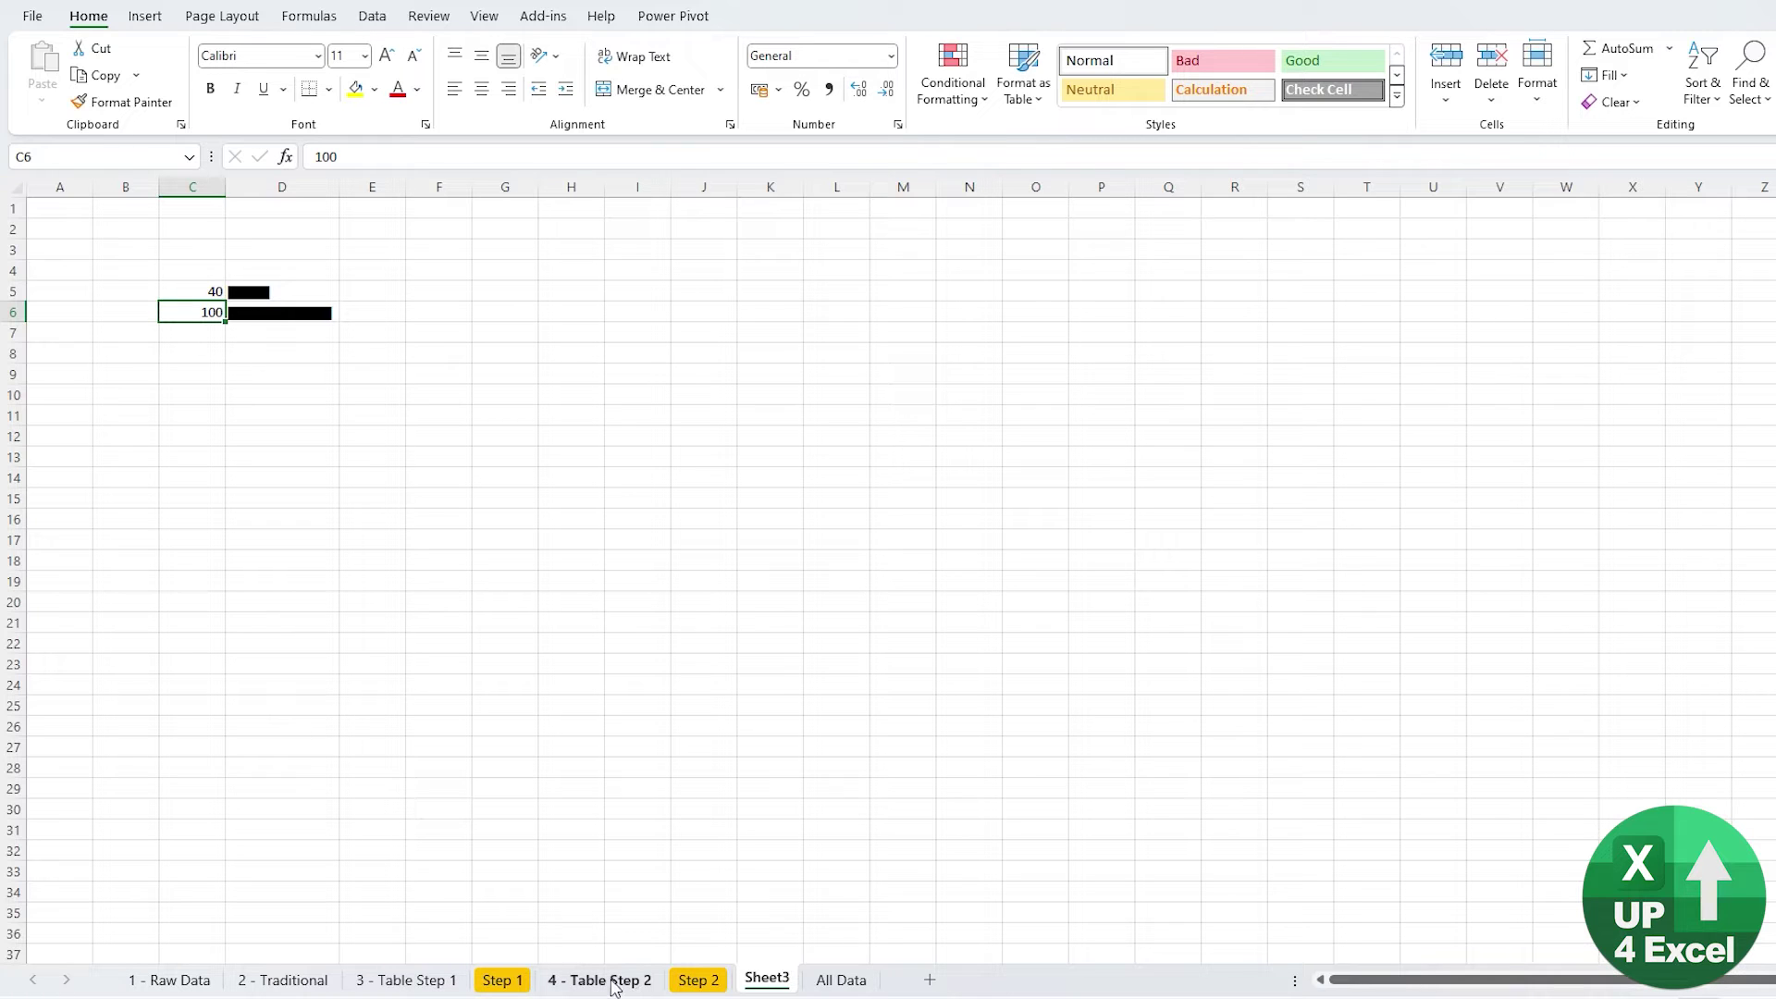
pyautogui.write('50')
pyautogui.press('Return')
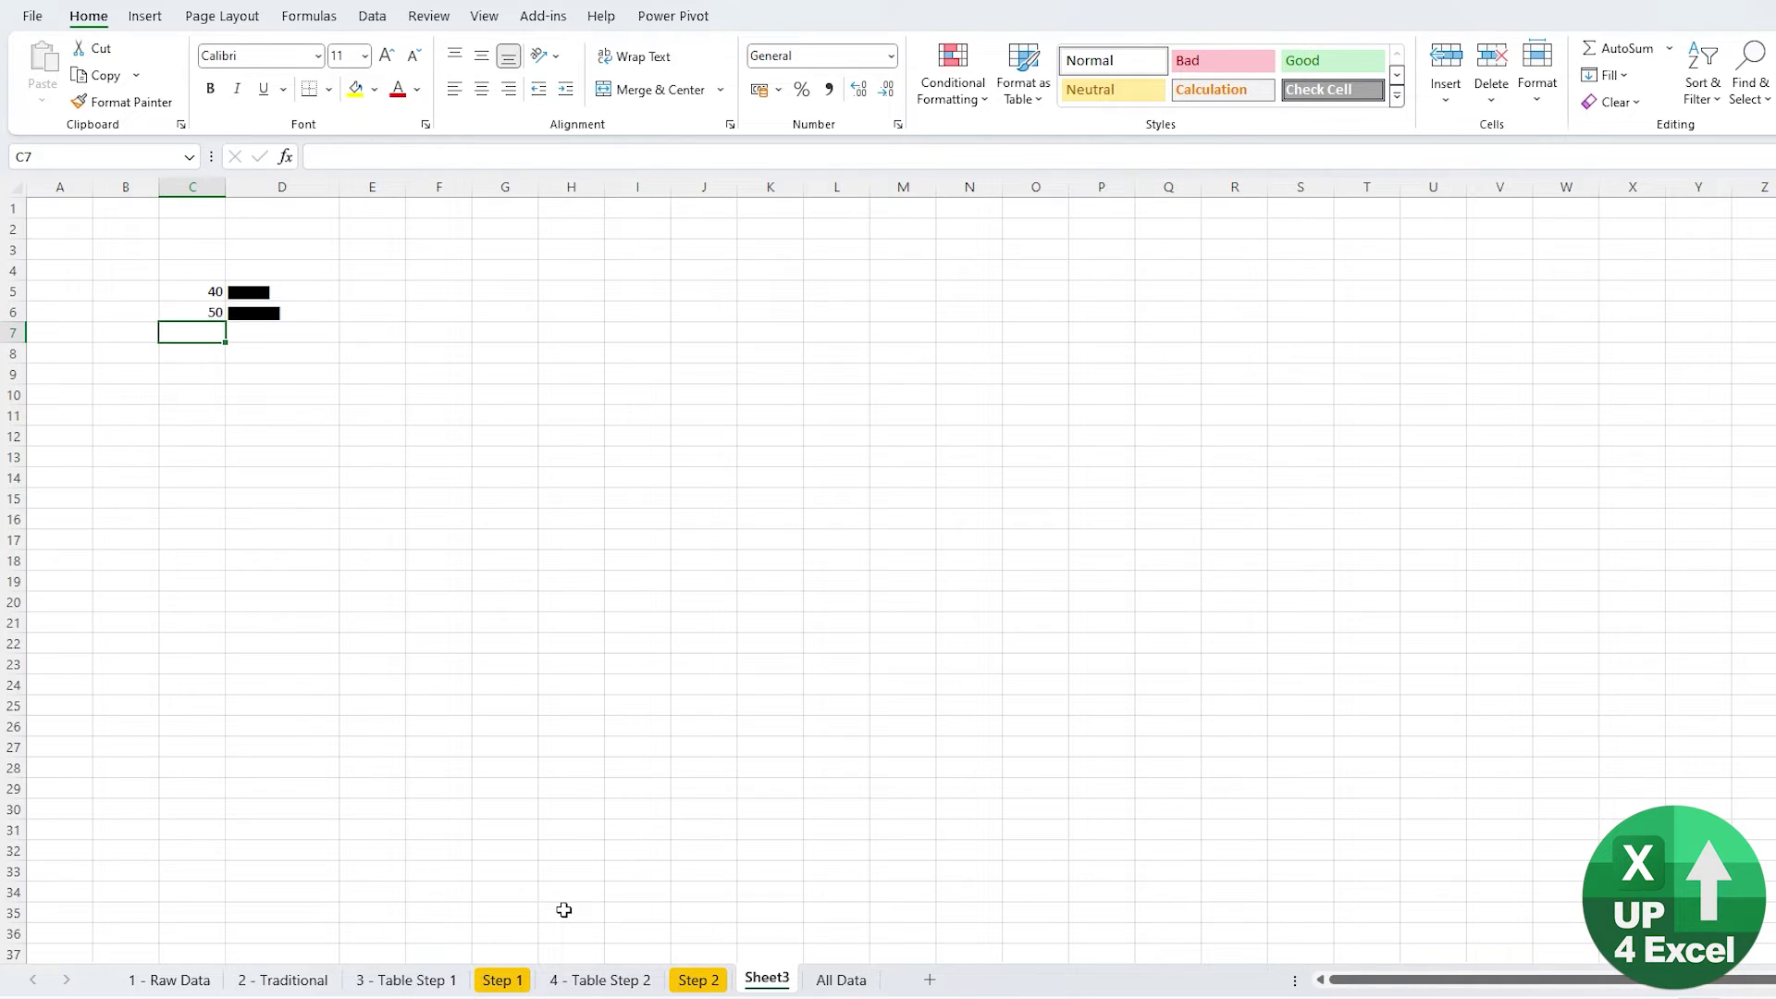
pyautogui.press('Up')
pyautogui.press('Right')
pyautogui.press('Left')
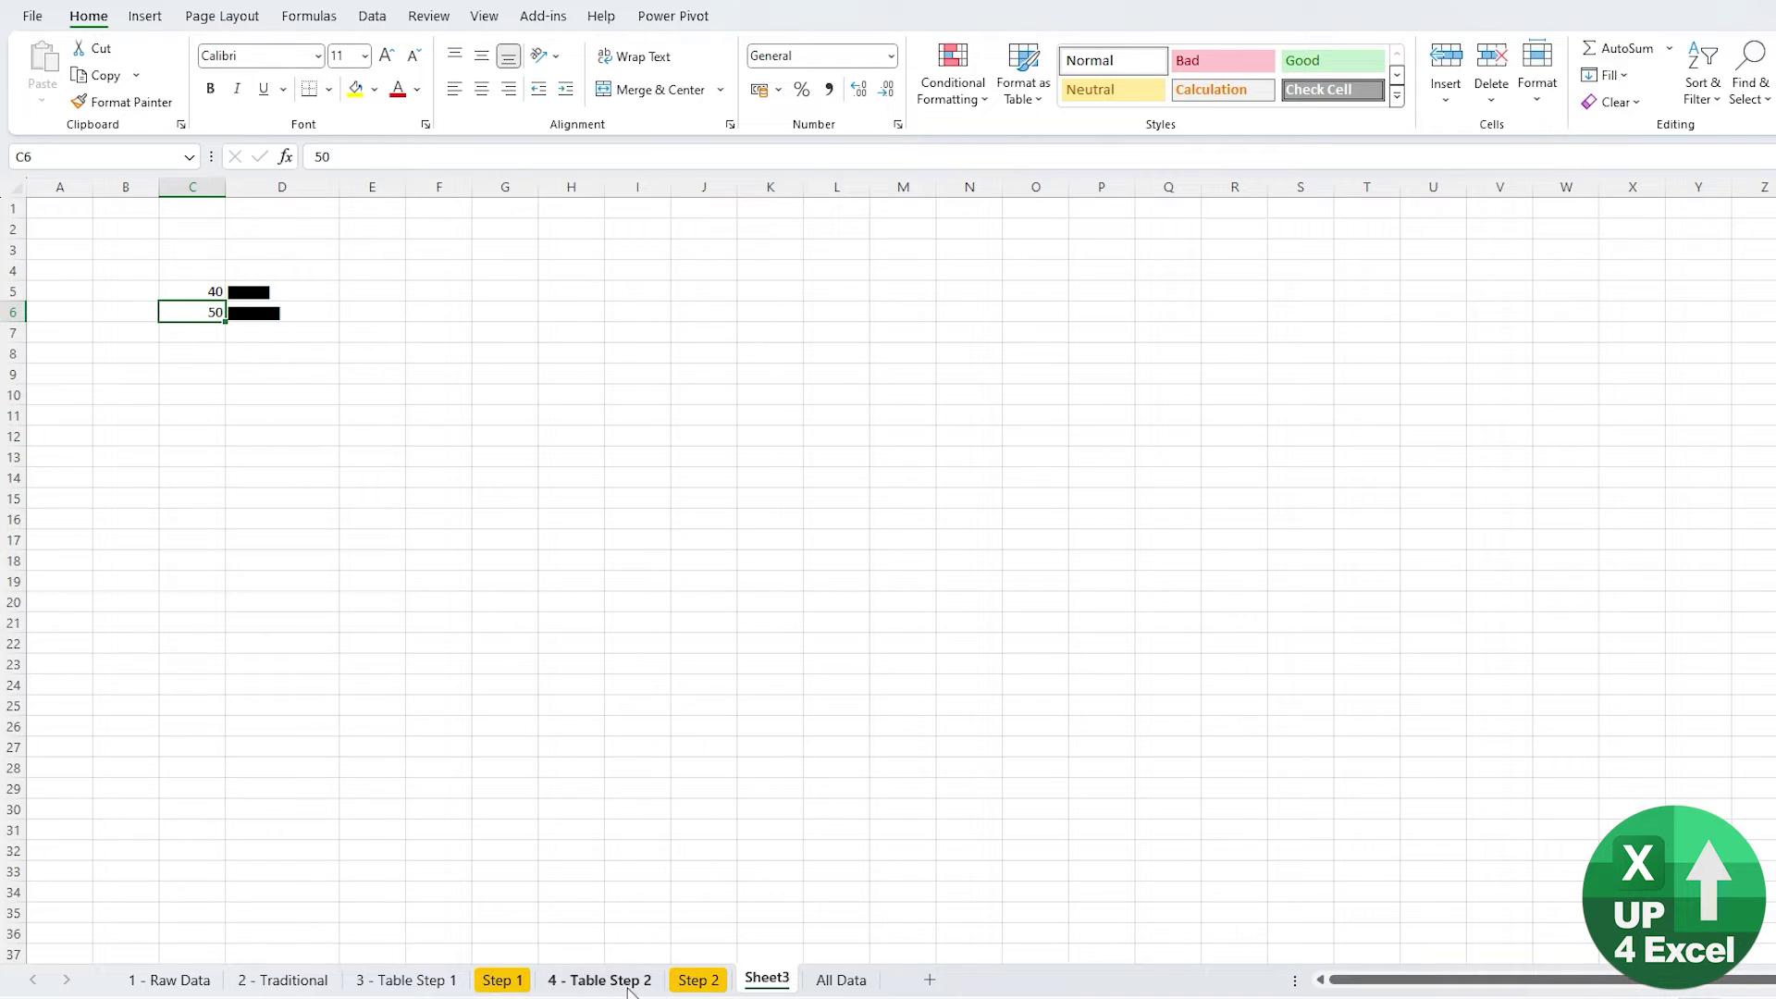
pyautogui.click(698, 980)
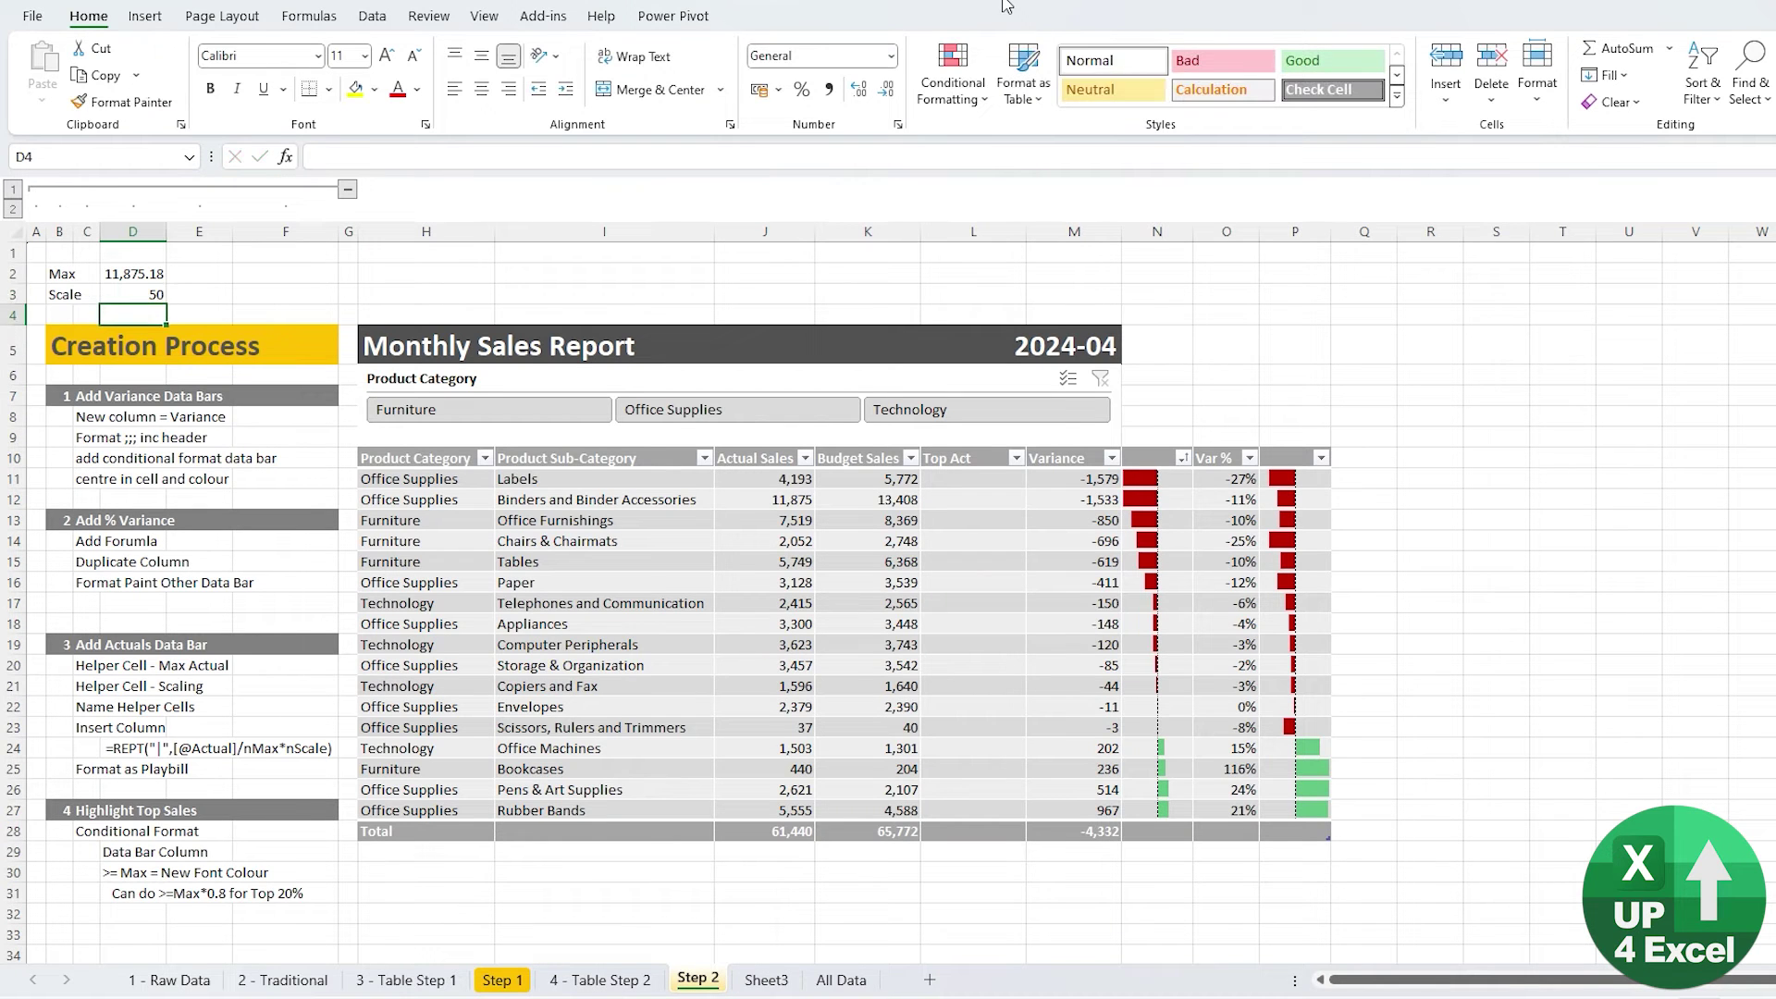
# Name D2 nMaxActual and D3 nMaxScale through the Name Box
pyautogui.press('Up')
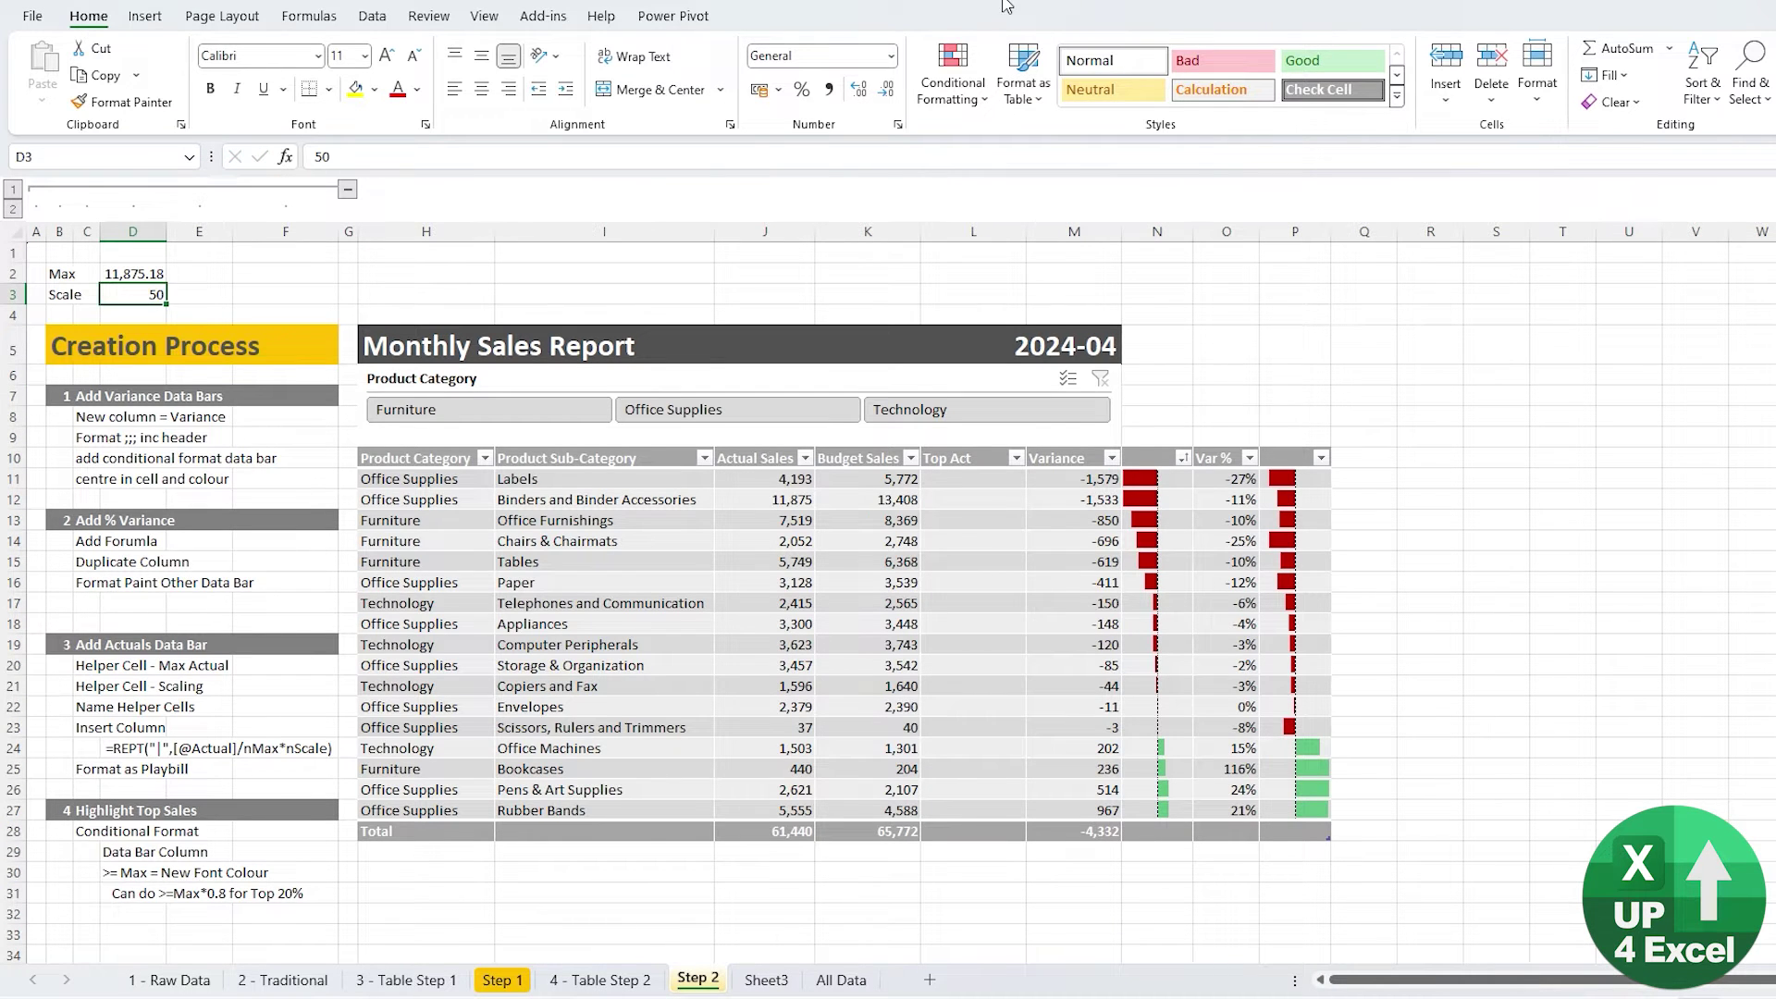
pyautogui.click(143, 273)
pyautogui.click(95, 155)
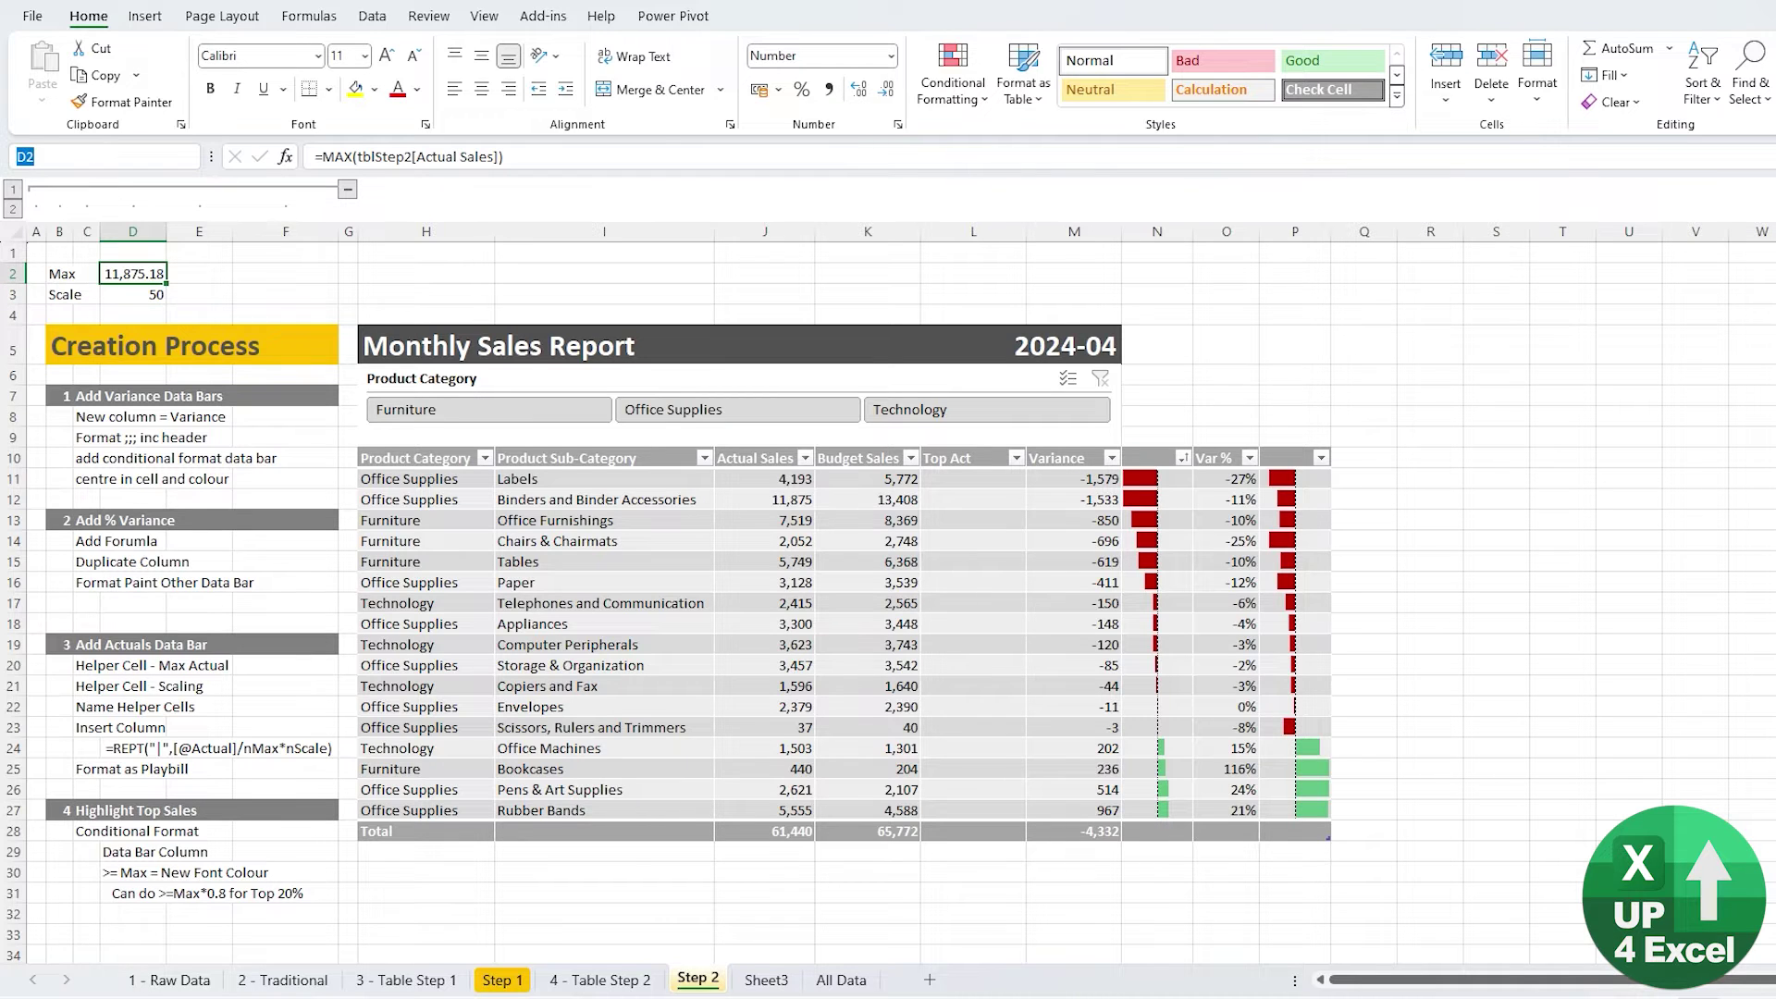
pyautogui.write('nMaxActu')
pyautogui.press('Return')
pyautogui.press('Return')
pyautogui.click(79, 155)
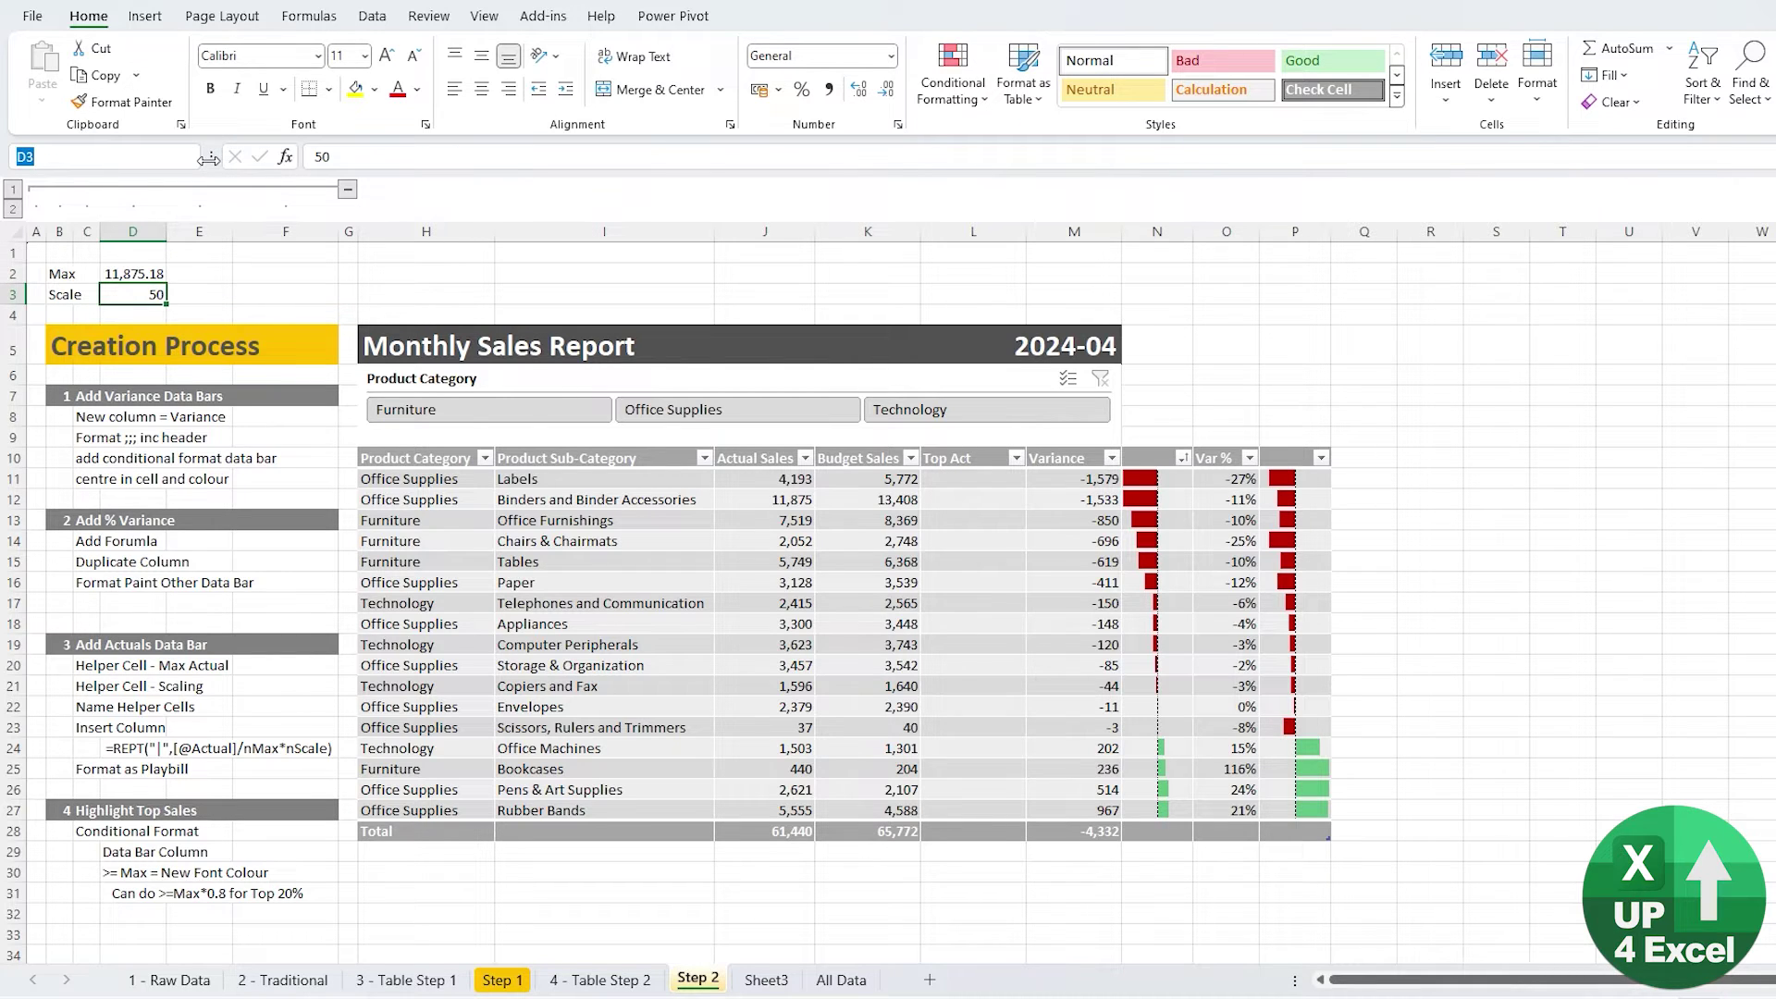
pyautogui.write('nMax*nScale')
pyautogui.press('Return')
# Enter =REPT("|",[@[Actual Sales]]/nMaxActual*nMaxScale) in L11 to fill the Top Act column
pyautogui.click(973, 478)
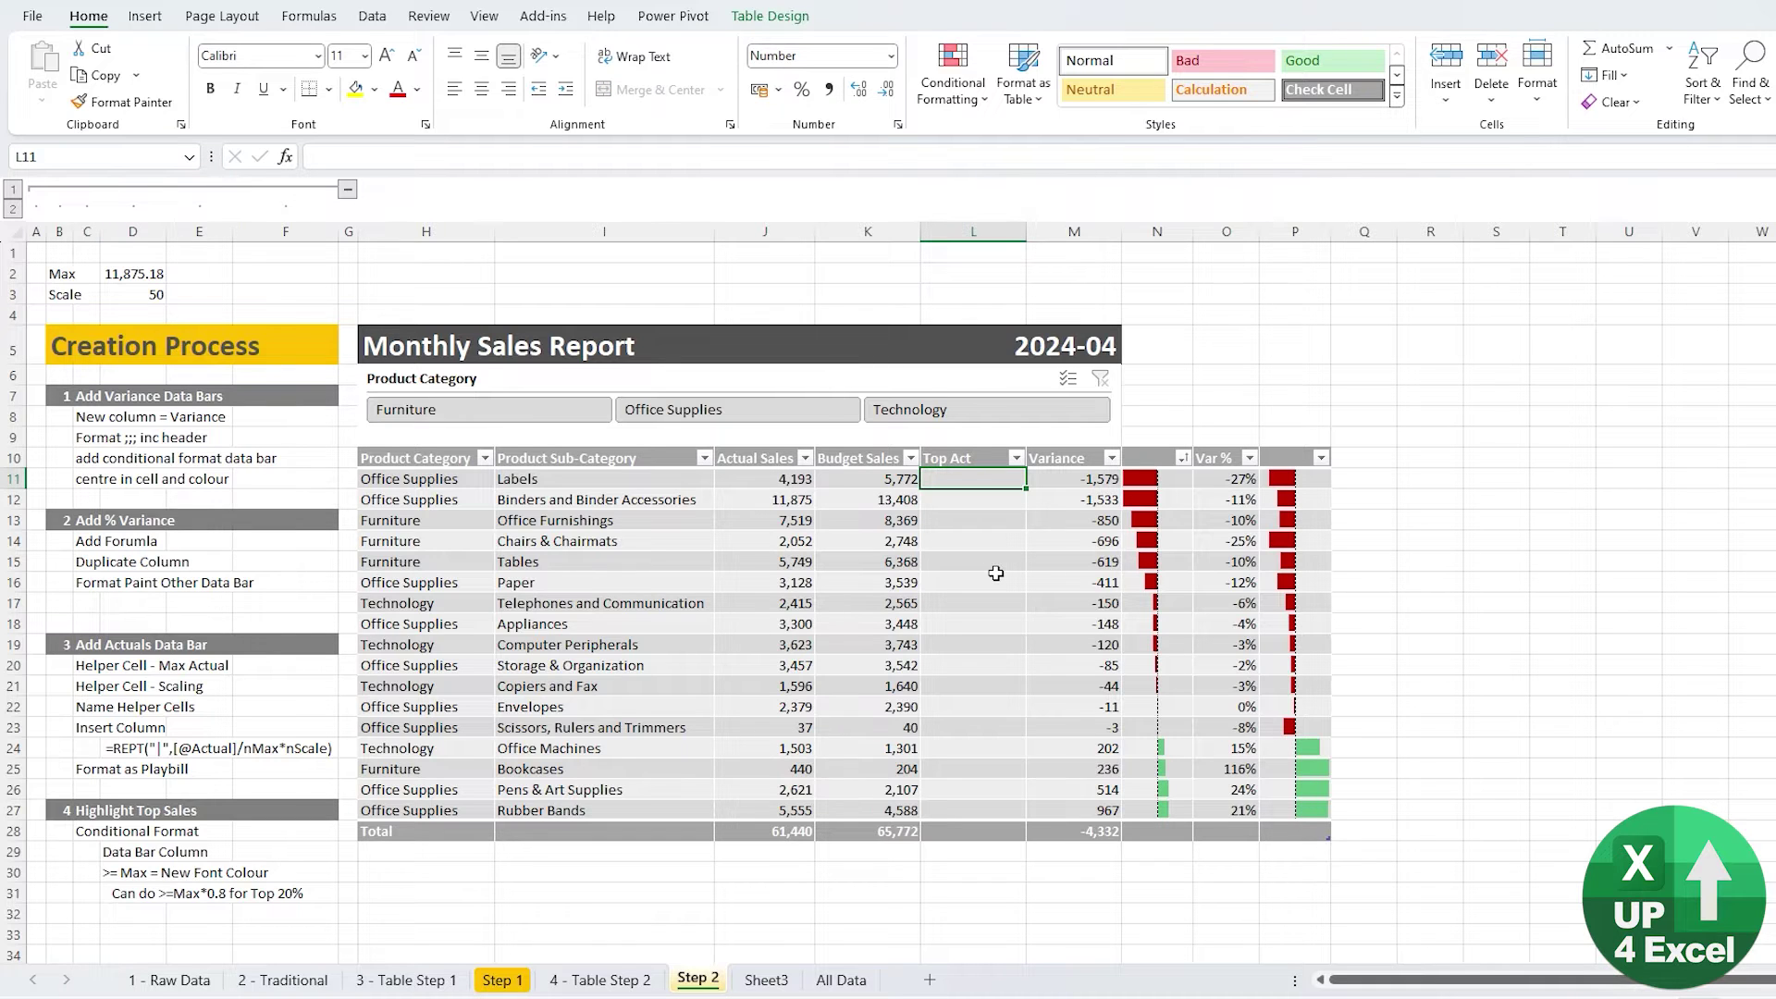
pyautogui.write('=rept(')
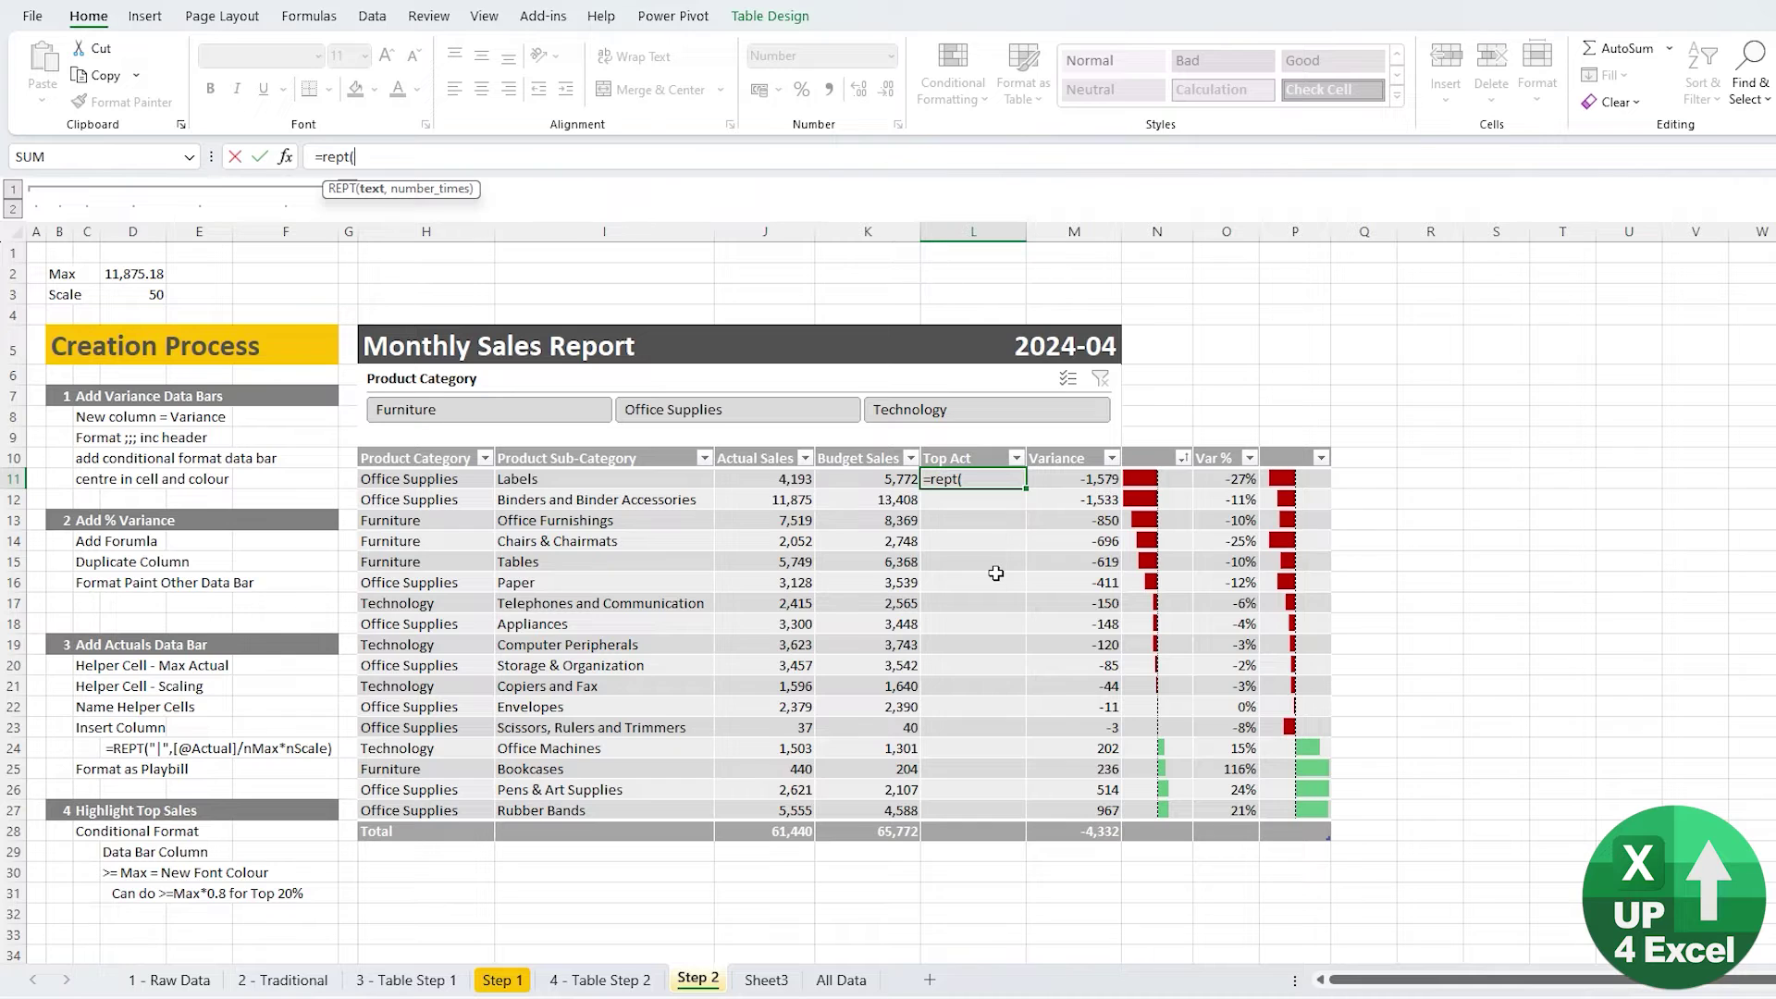
pyautogui.write('"|",')
pyautogui.press('Left')
pyautogui.press('Left')
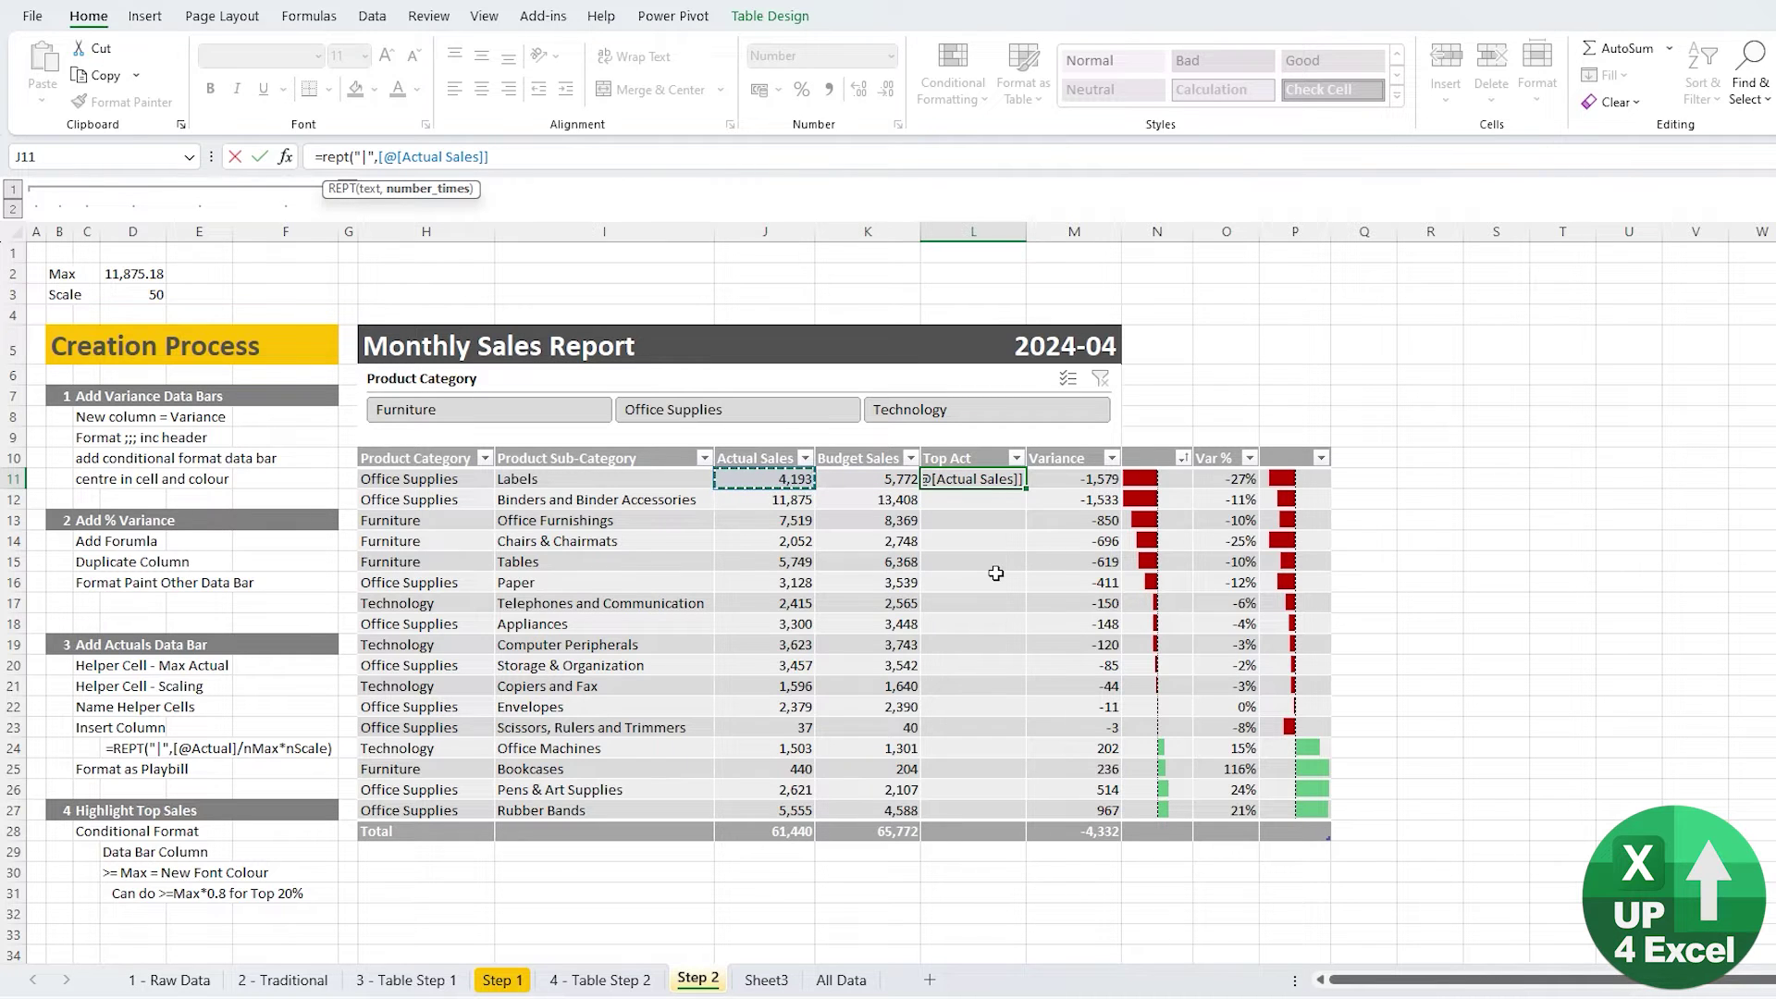
pyautogui.write('/')
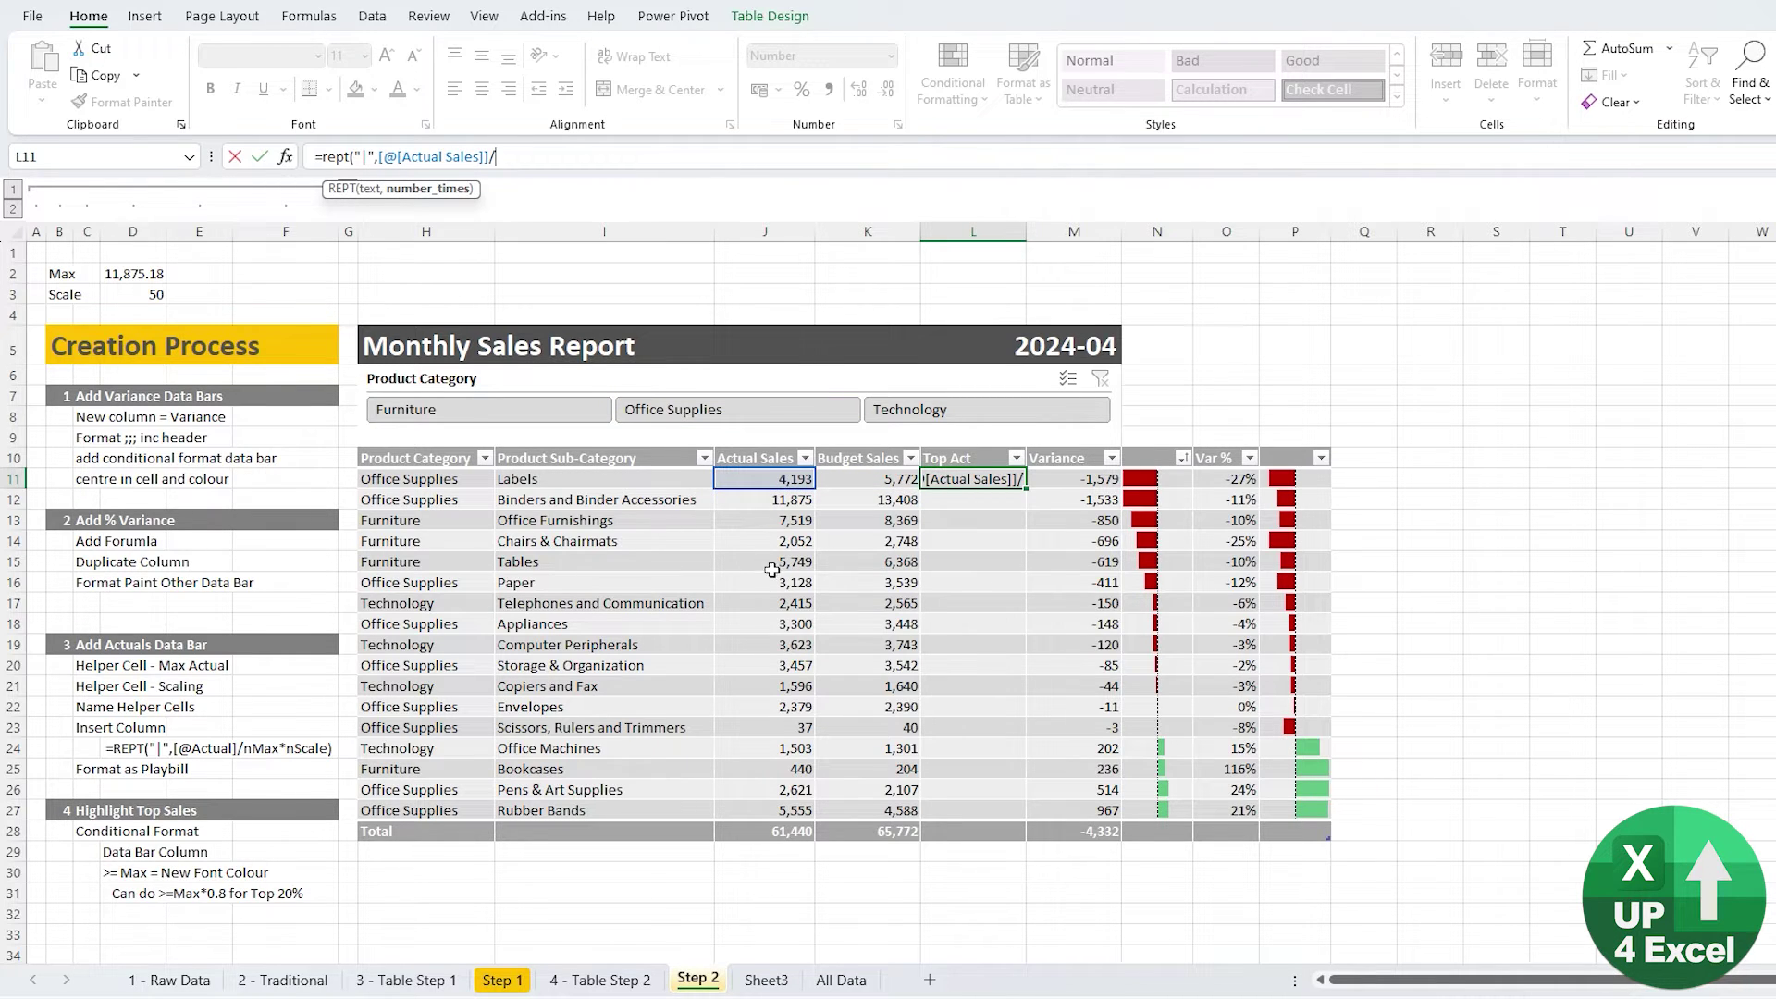
pyautogui.click(128, 273)
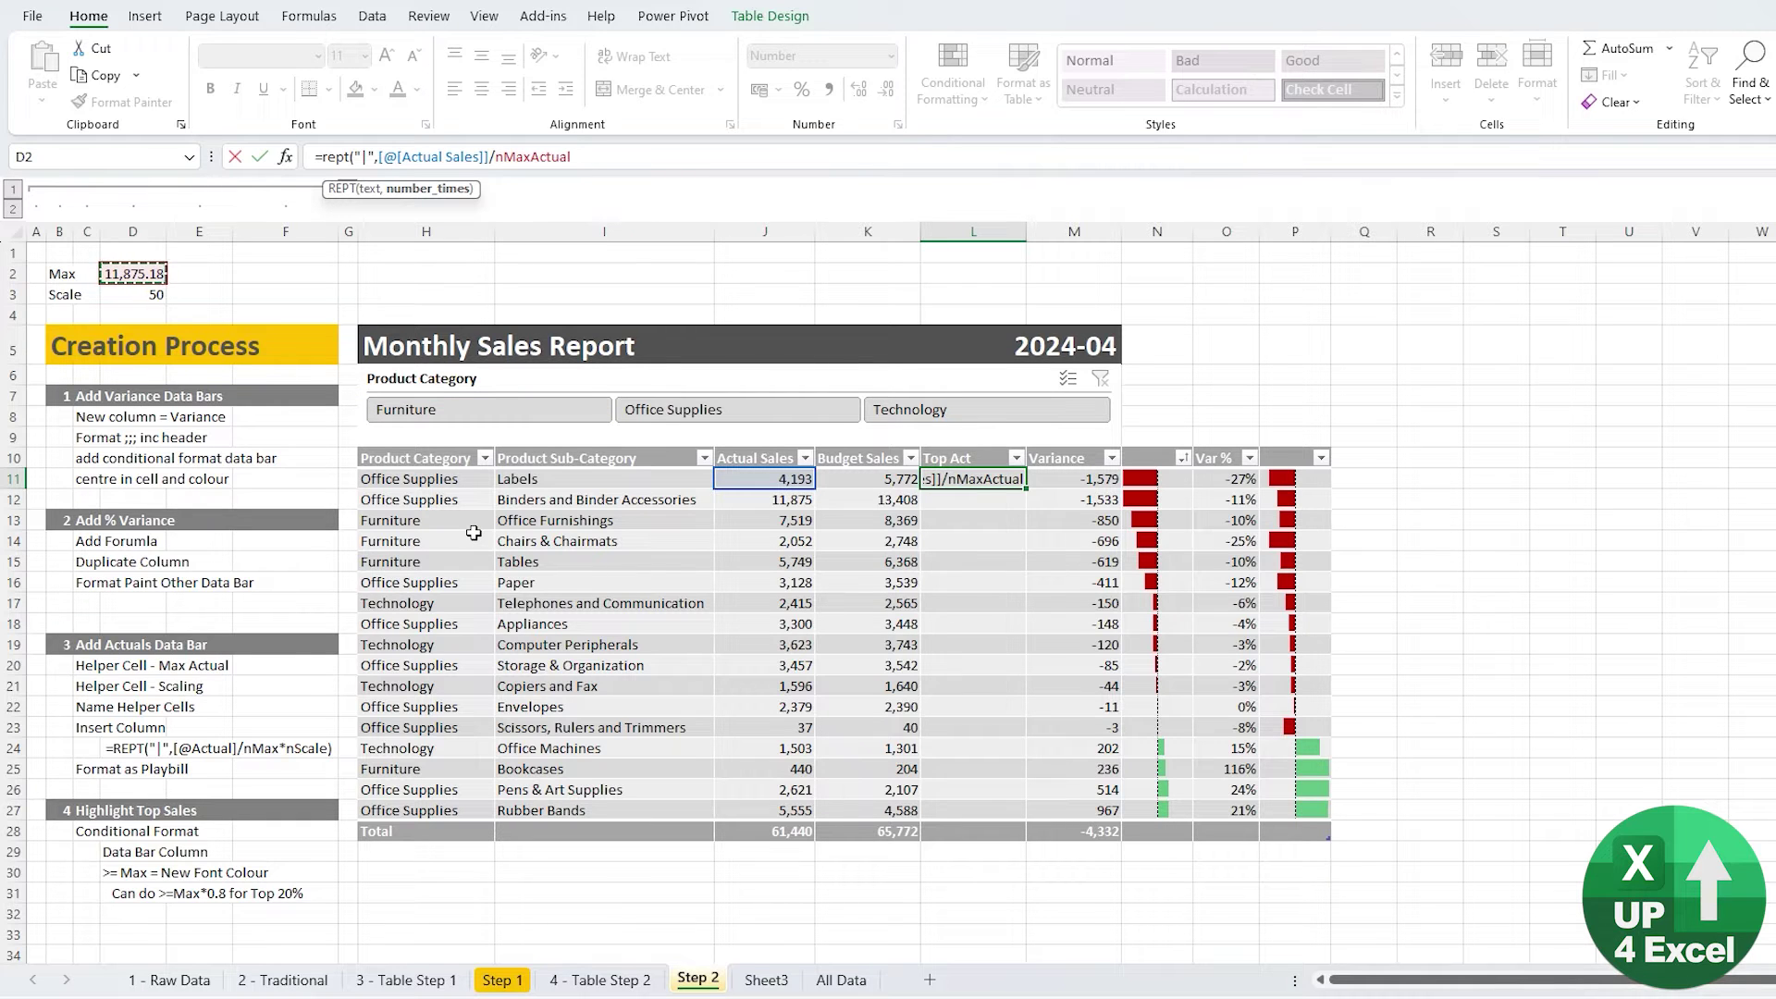
pyautogui.write('*')
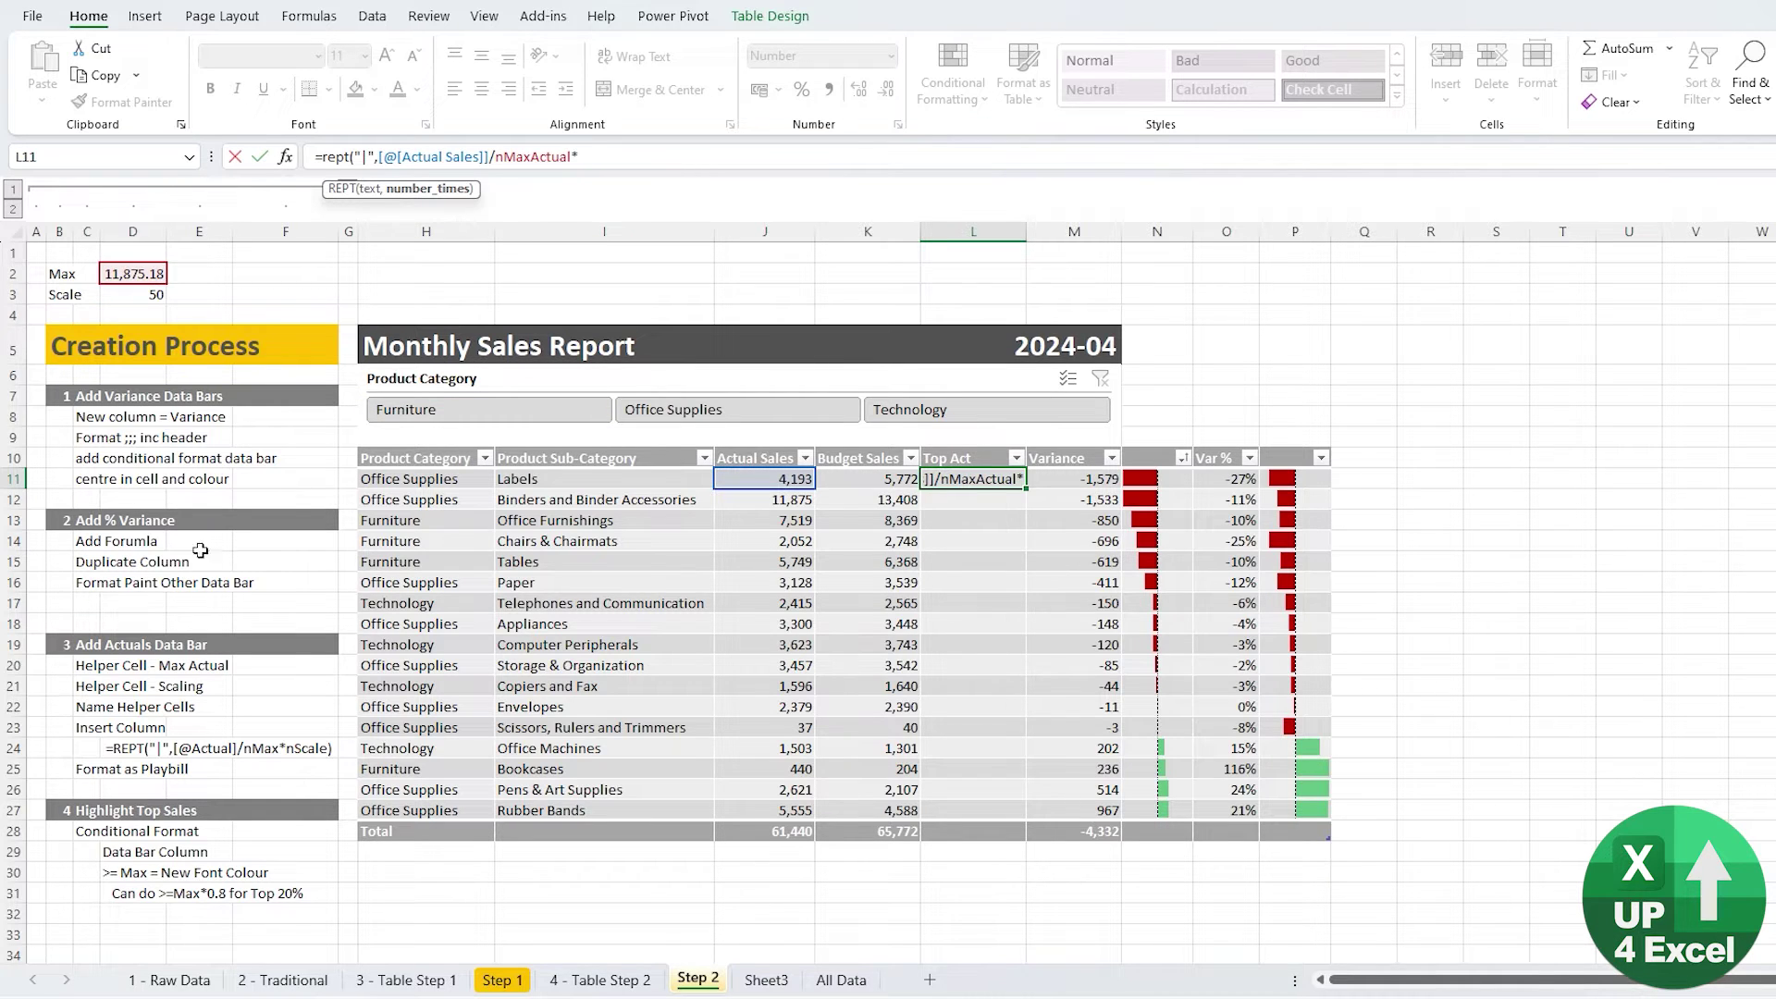
pyautogui.click(158, 293)
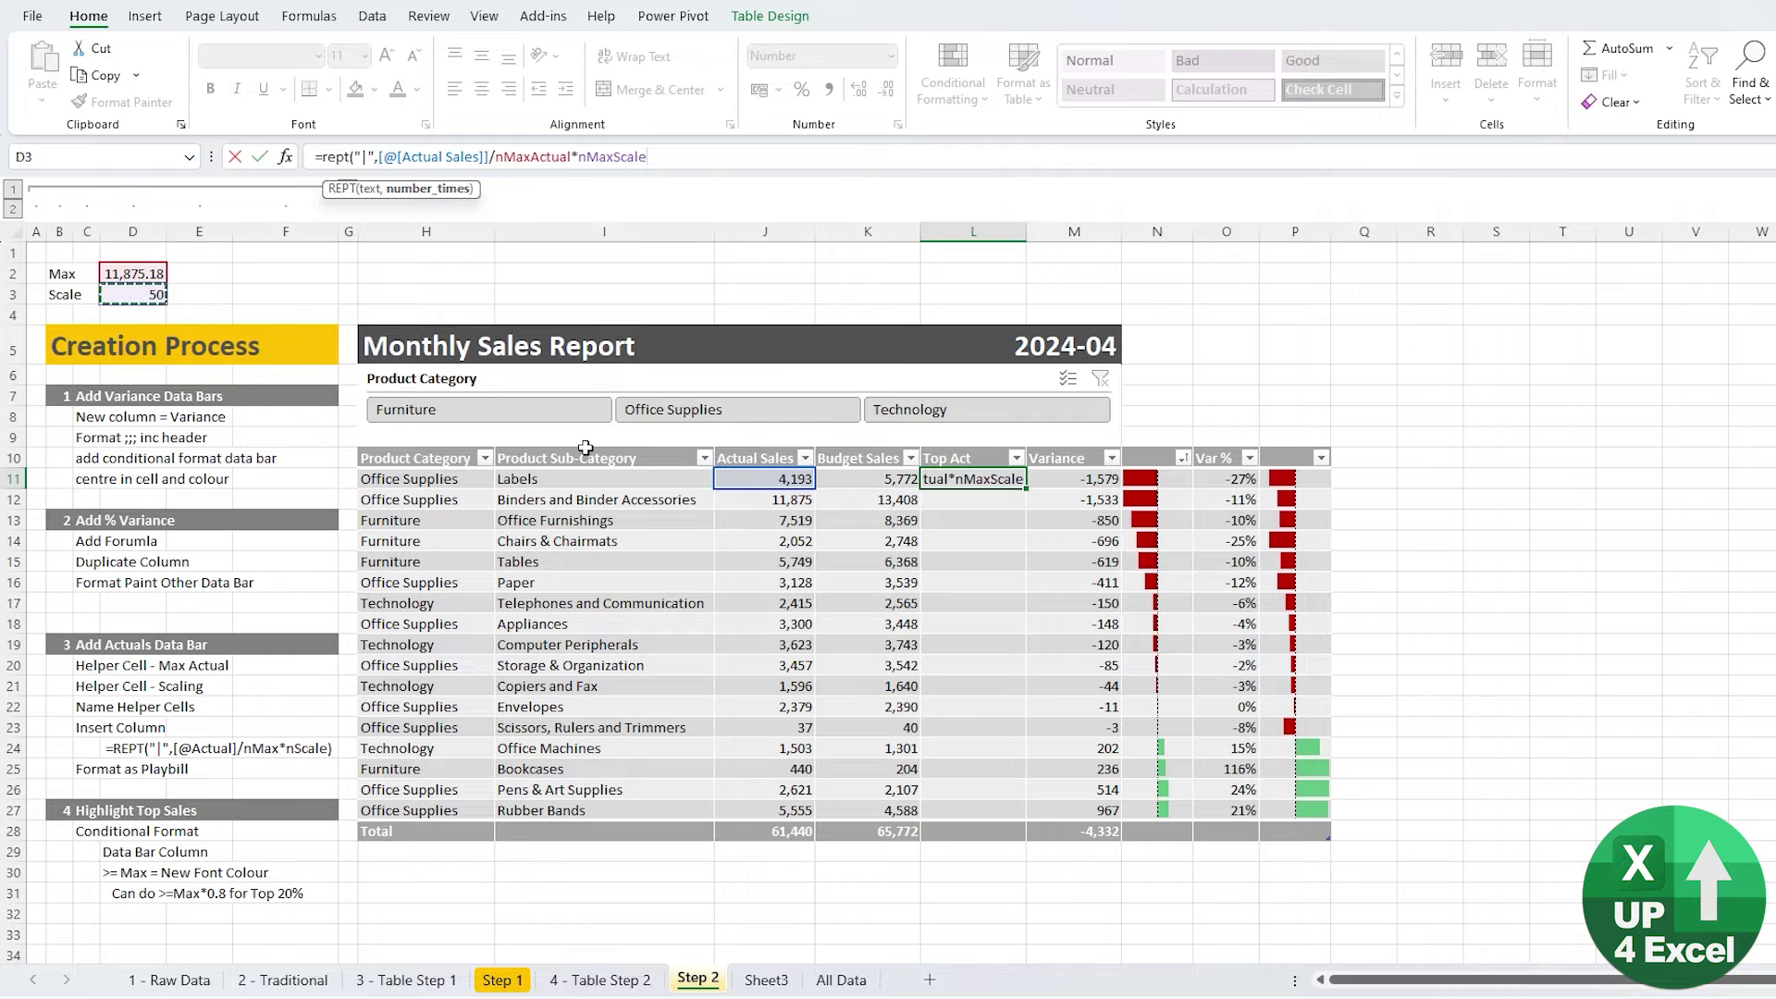
pyautogui.press('Return')
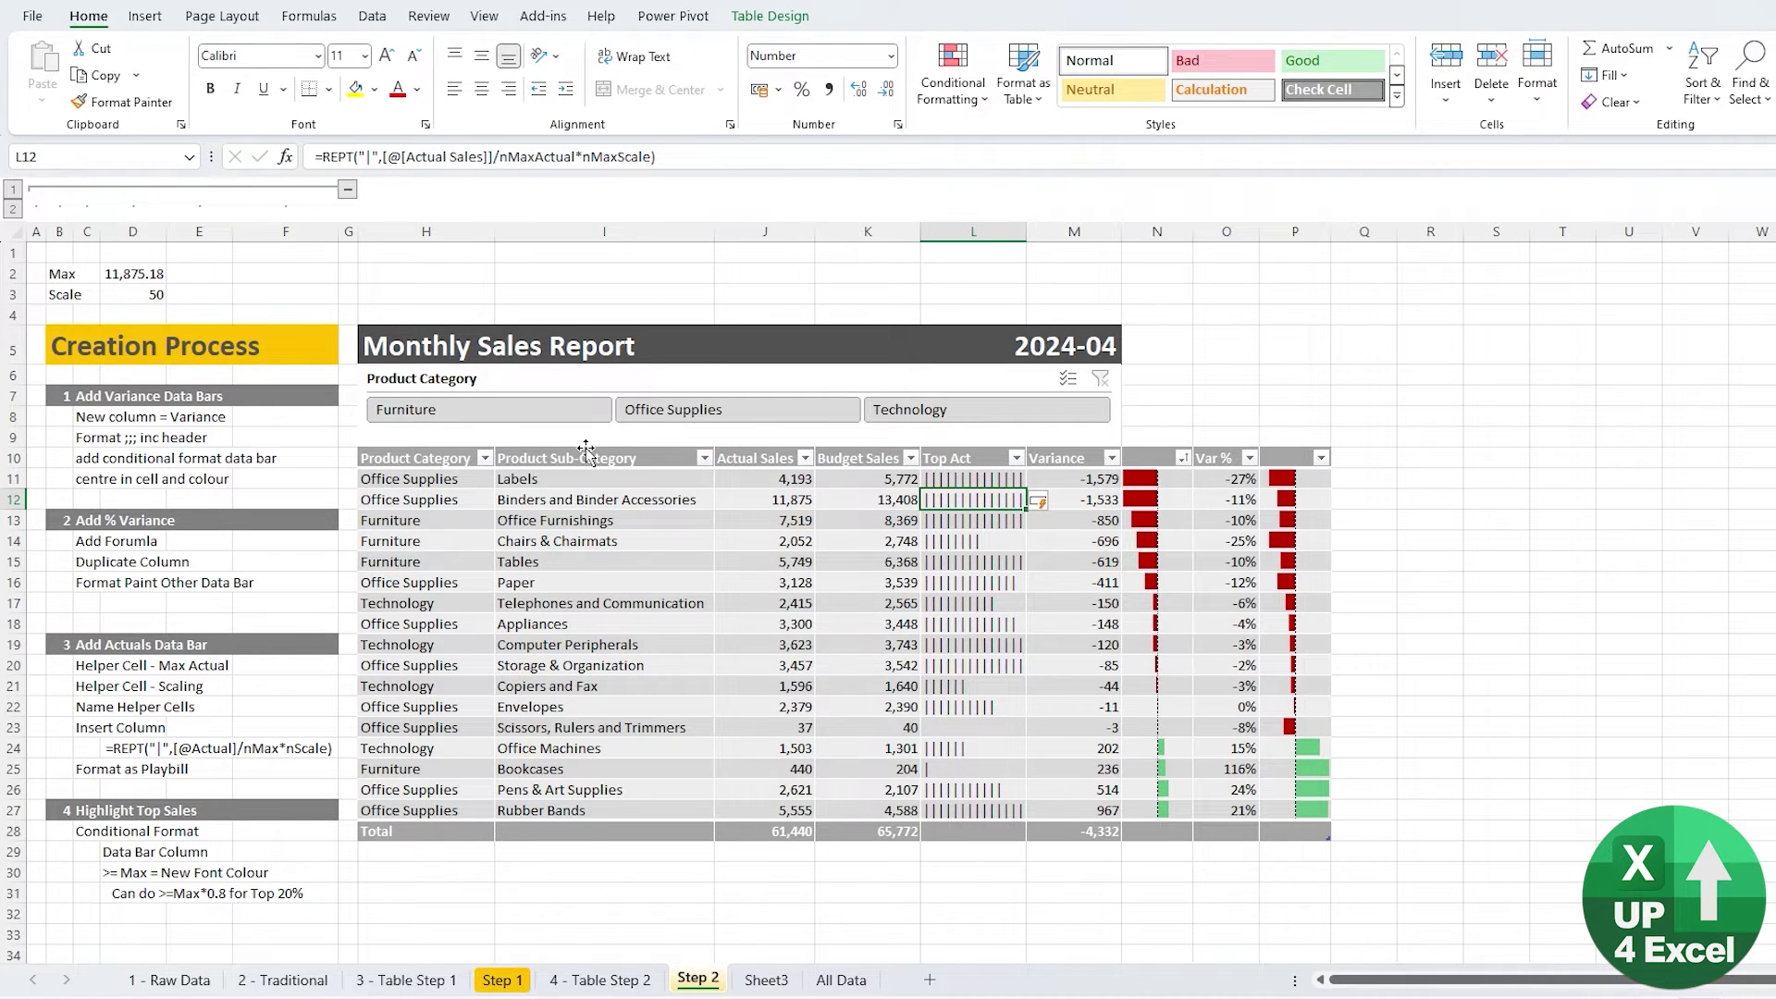
# Set the Top Act cells to the Playbill font and AutoFit column L
pyautogui.hotkey('ctrl', 'space')
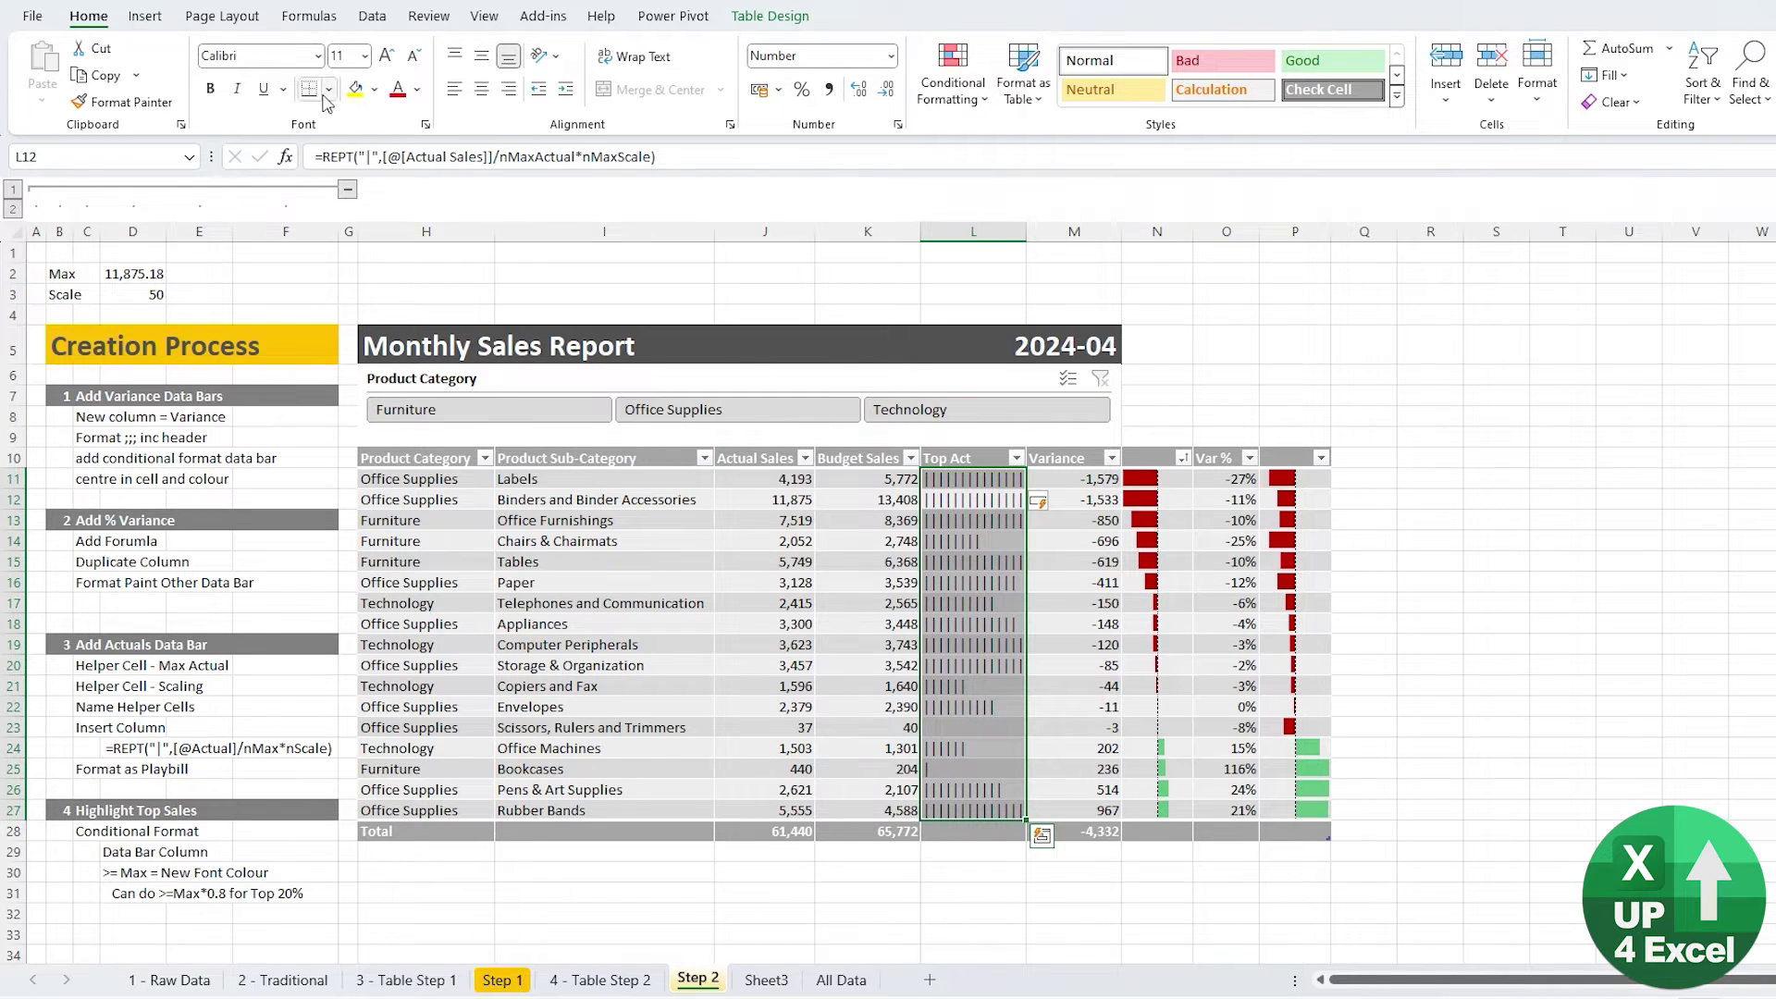
pyautogui.click(317, 56)
pyautogui.write('Playbill')
pyautogui.press('Tab')
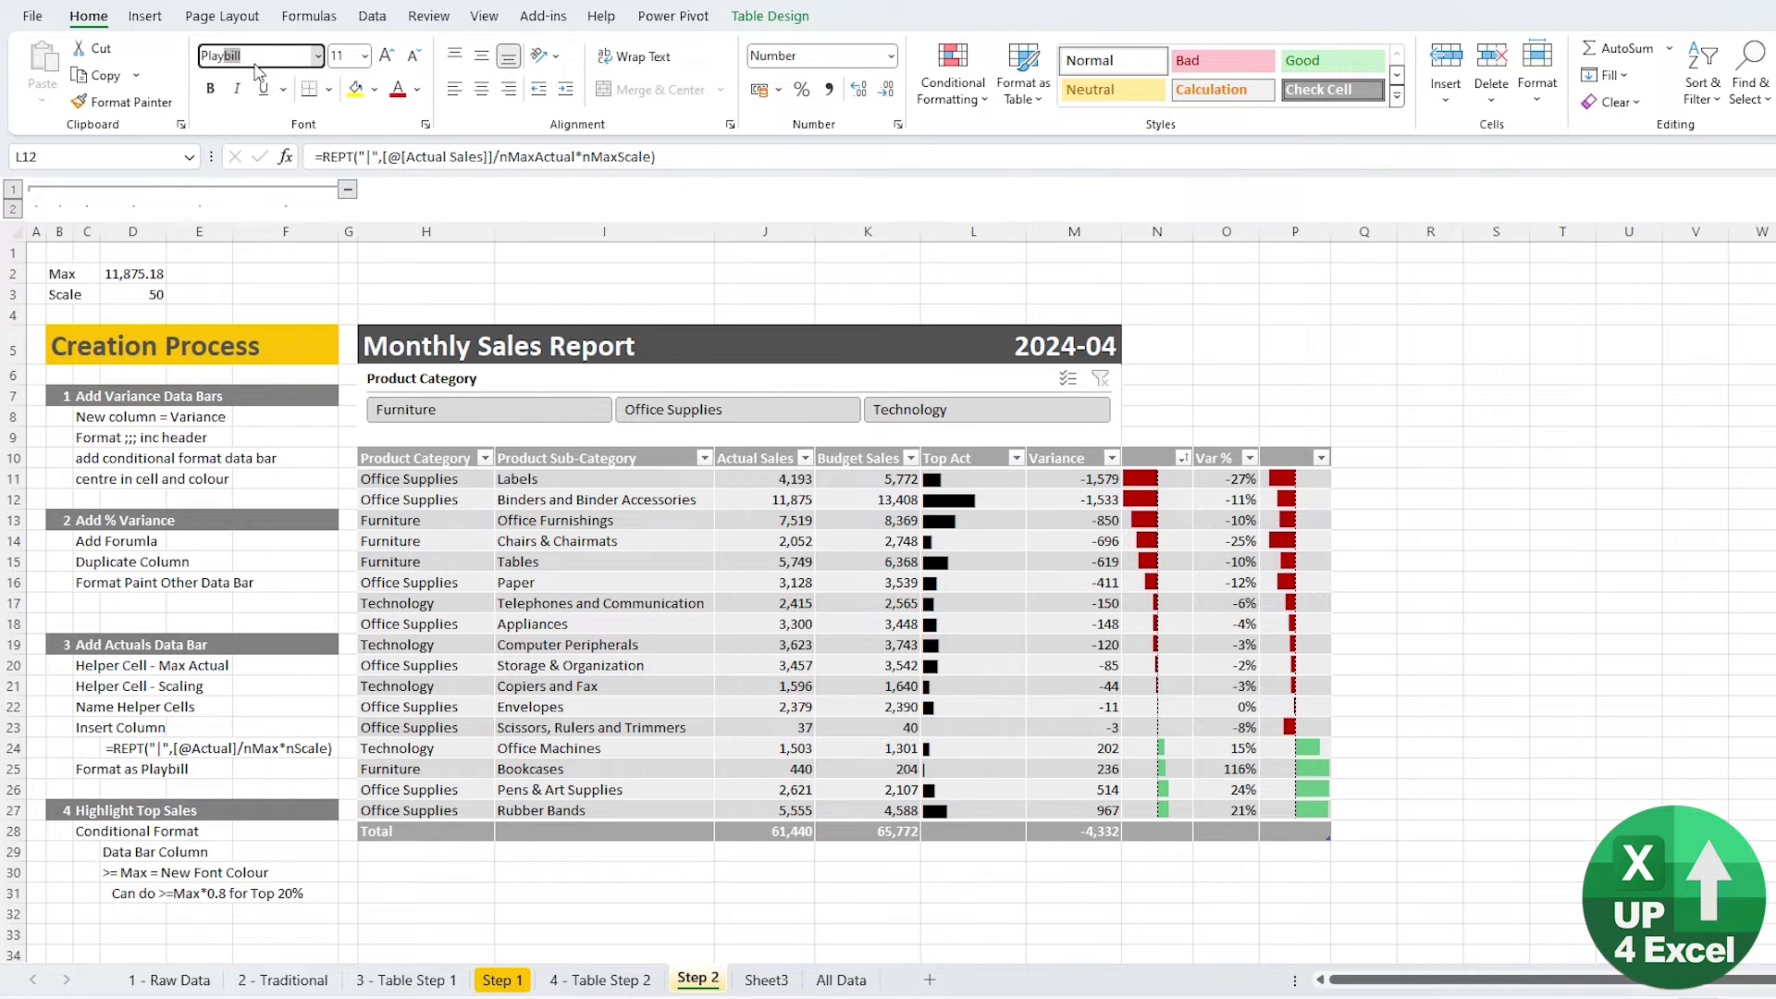
pyautogui.press('Return')
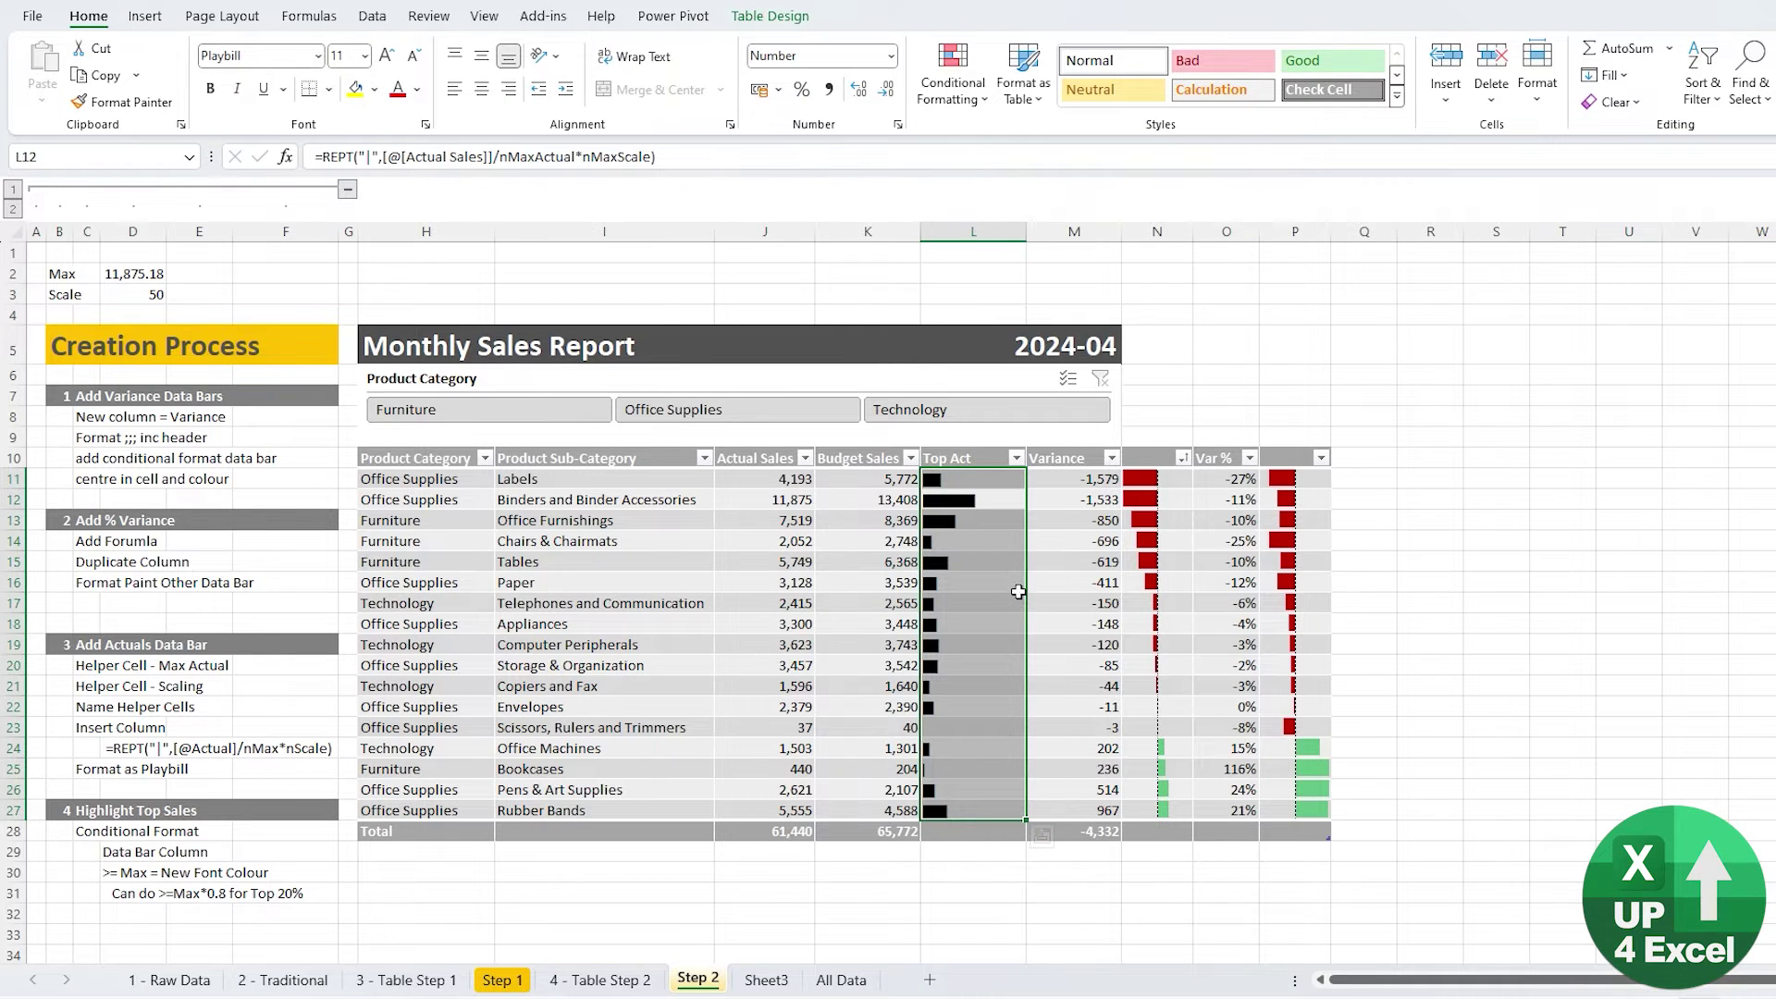
pyautogui.click(962, 504)
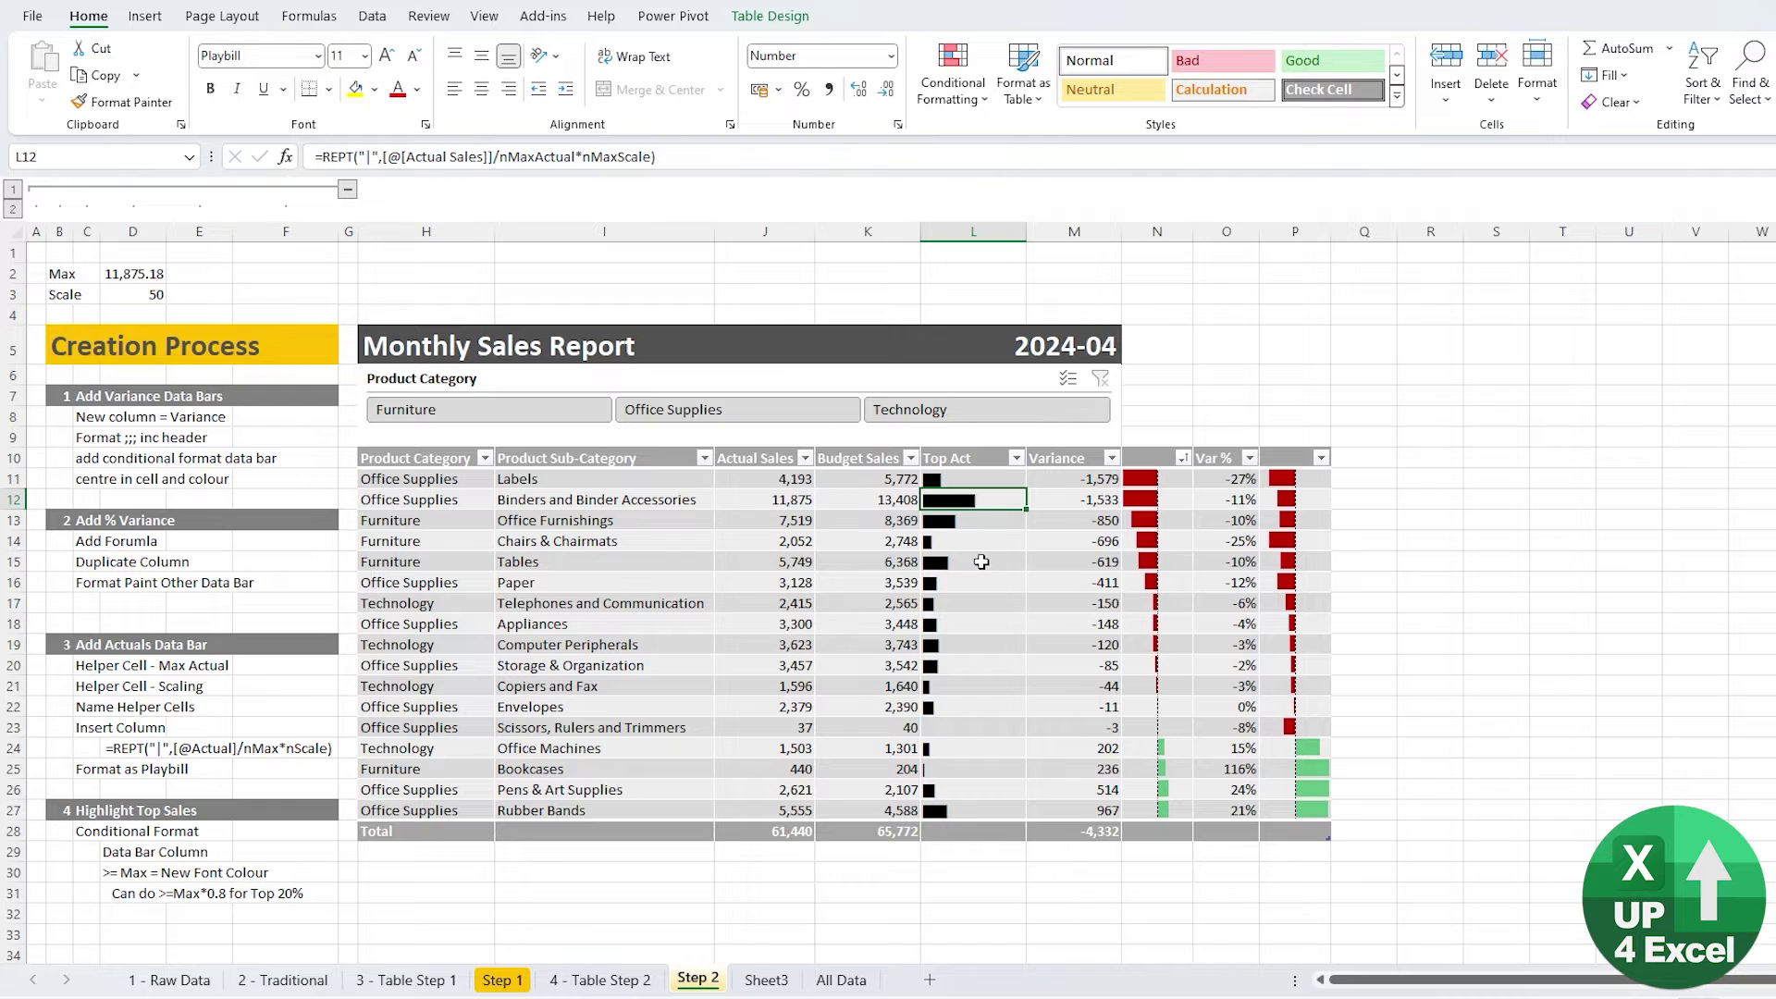
pyautogui.doubleClick(1025, 239)
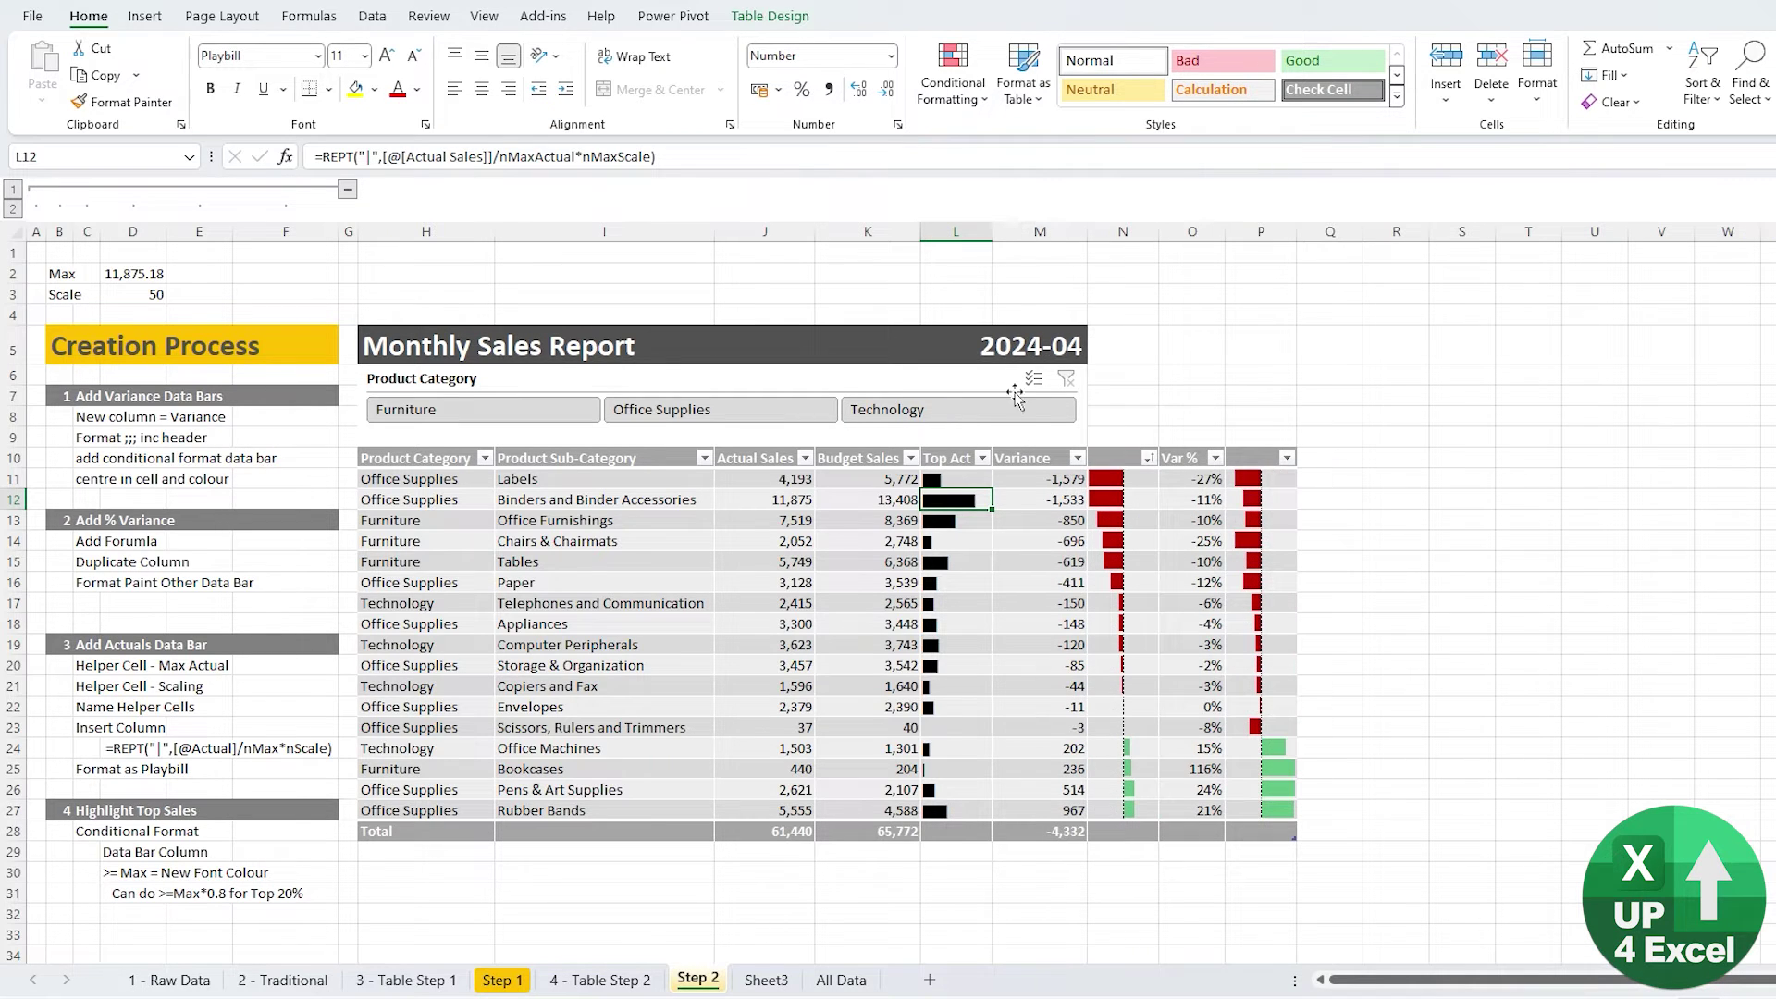
# Try Scale values of 60 and 65 in D3, settling on 60
pyautogui.click(126, 305)
pyautogui.write('60')
pyautogui.press('Return')
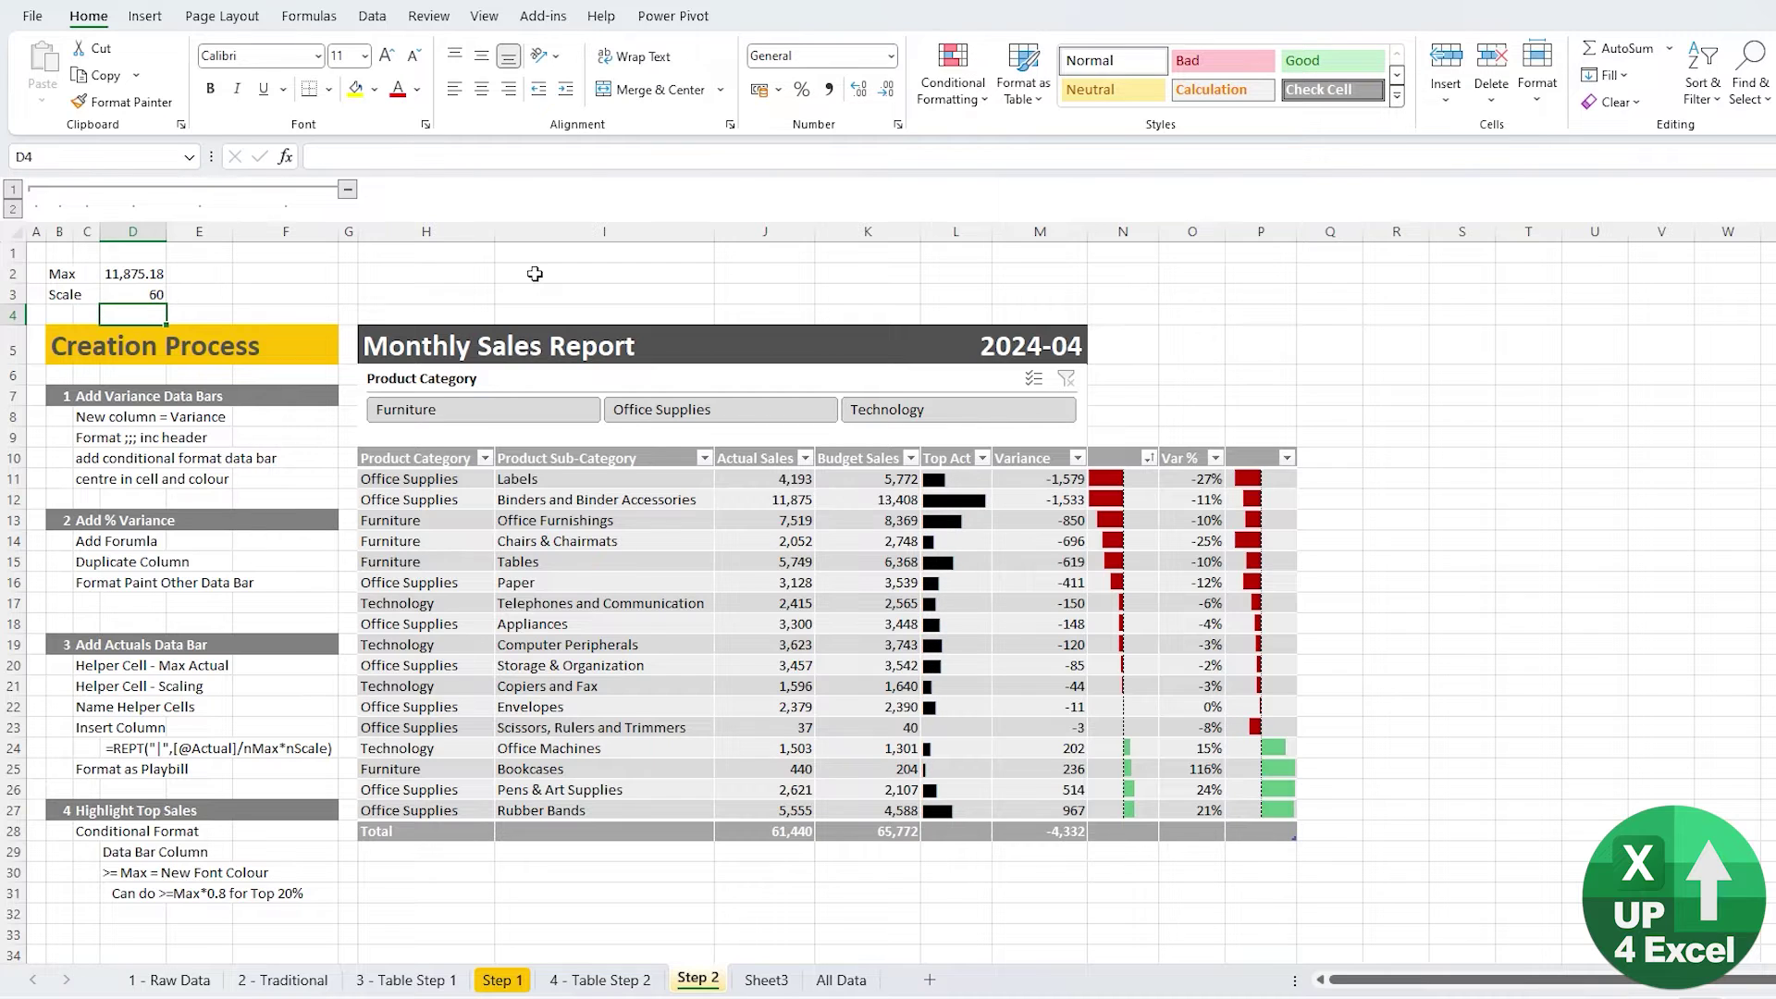
pyautogui.press('Up')
pyautogui.write('65')
pyautogui.press('Return')
pyautogui.press('Up')
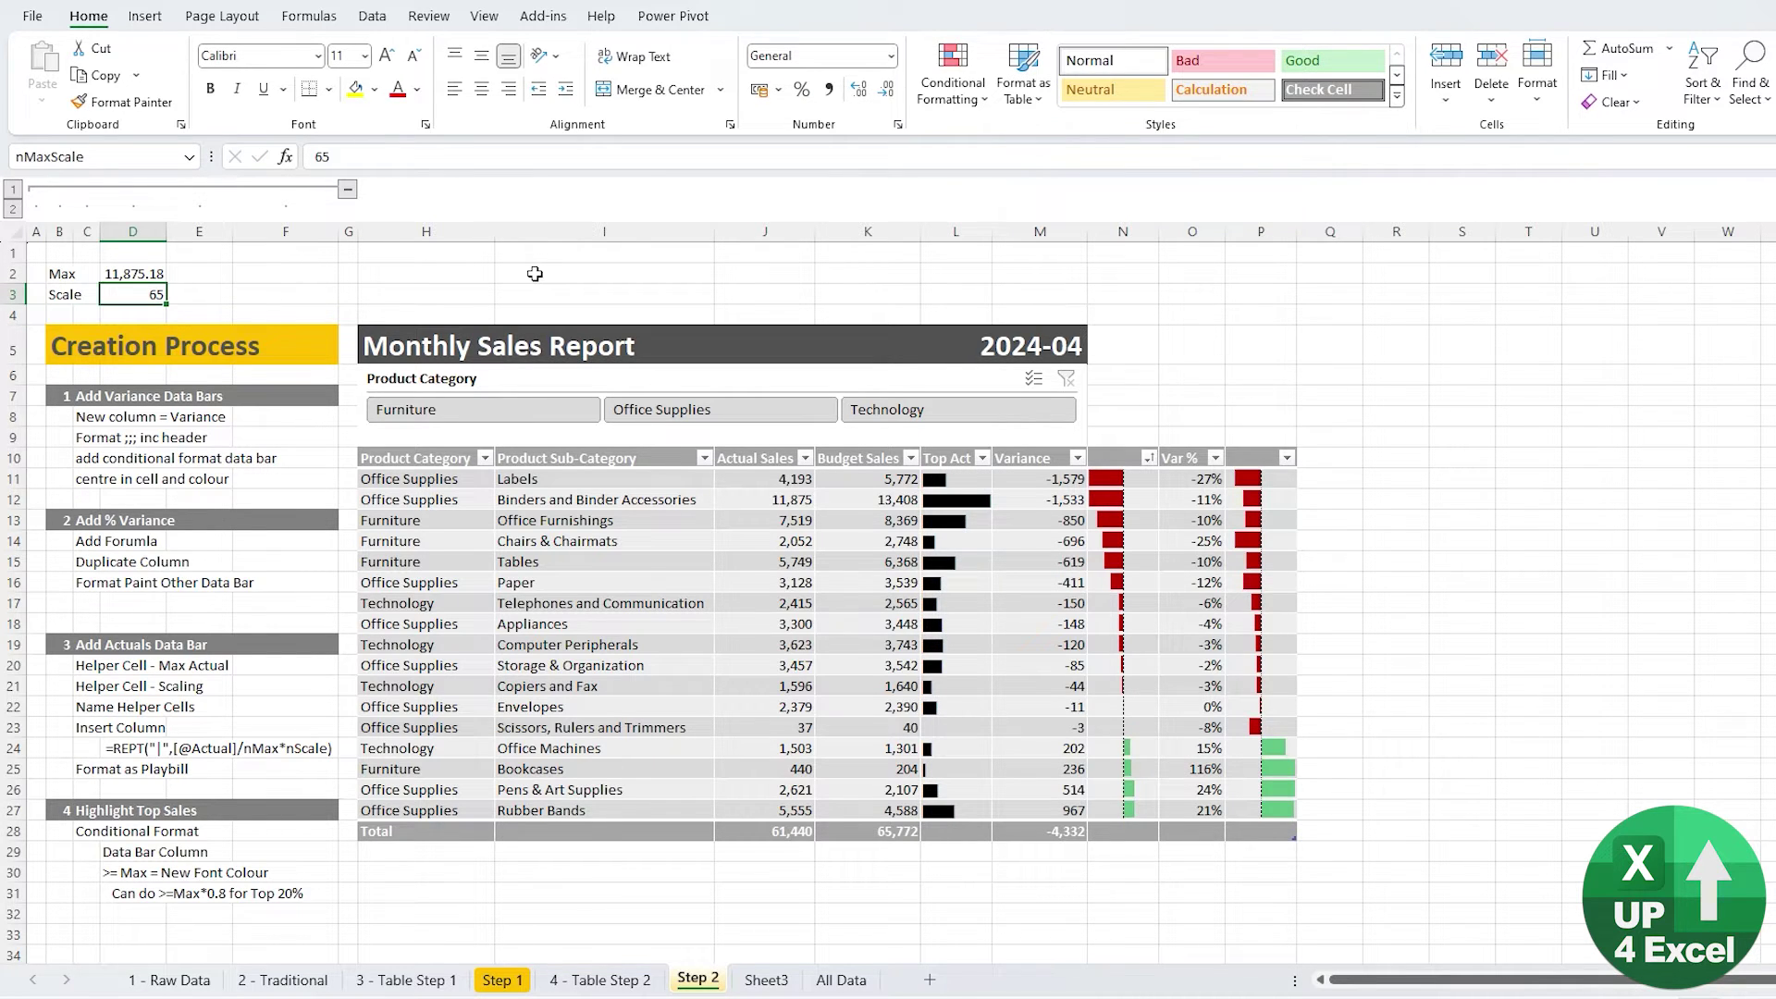
pyautogui.write('60')
pyautogui.press('Return')
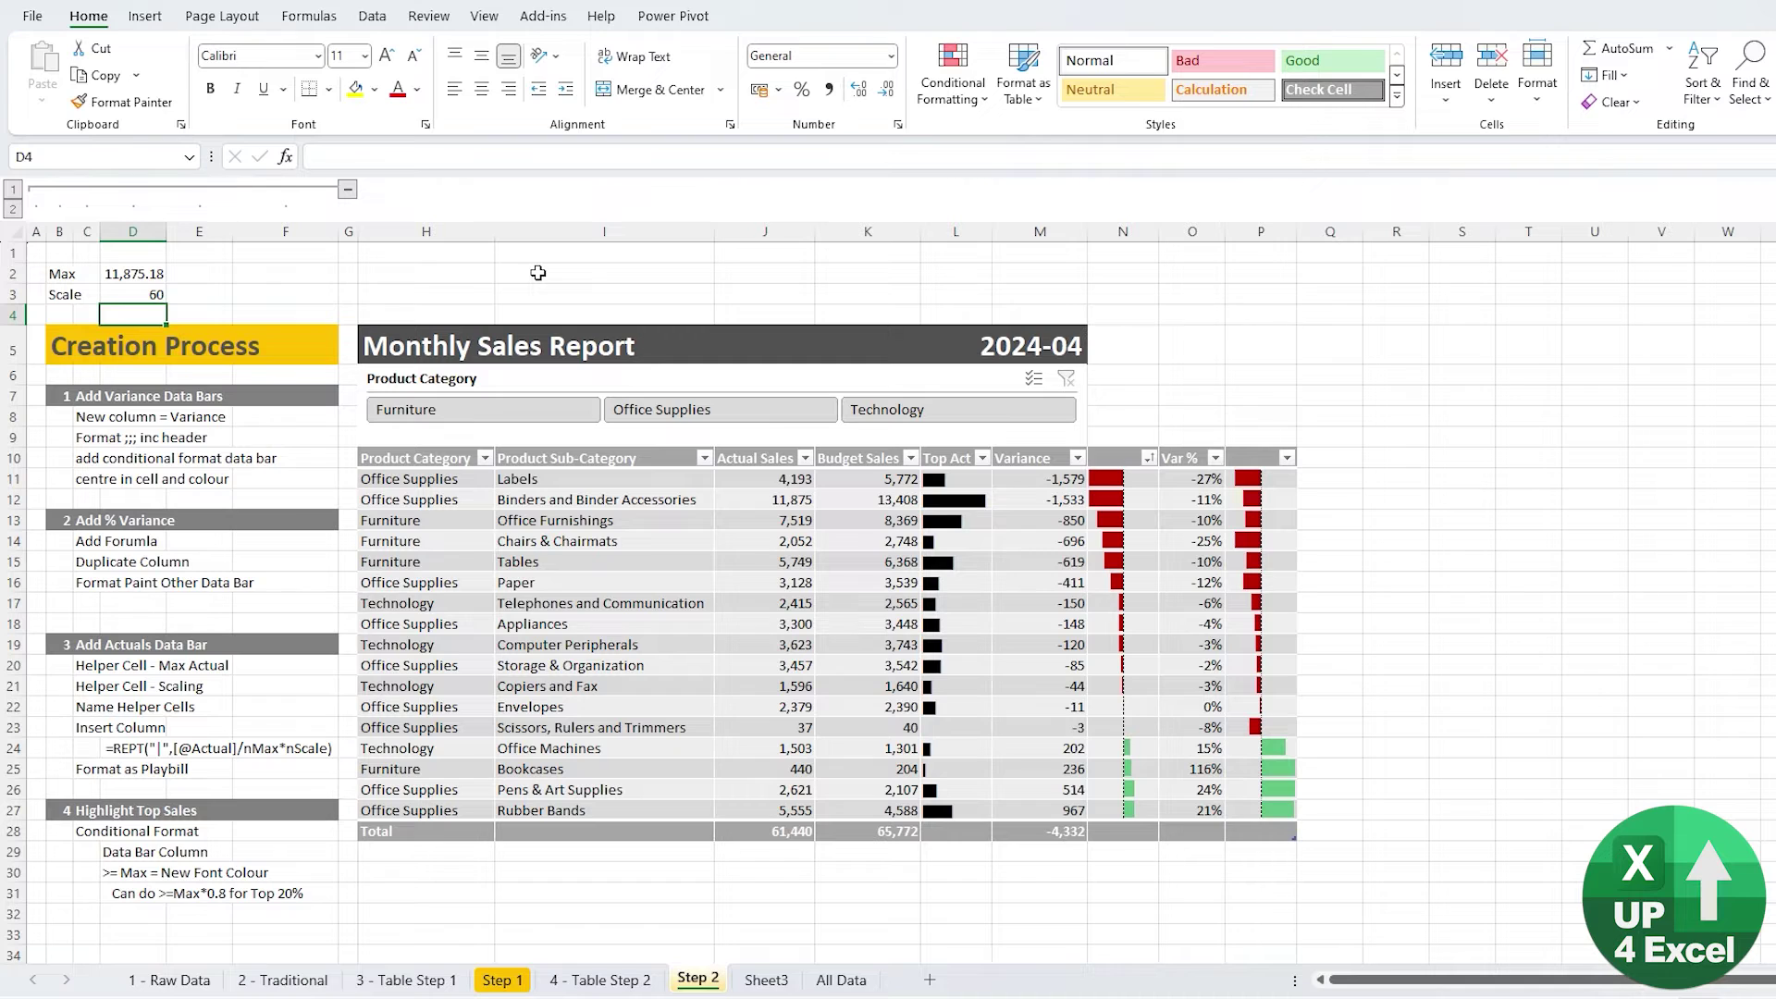
pyautogui.click(952, 478)
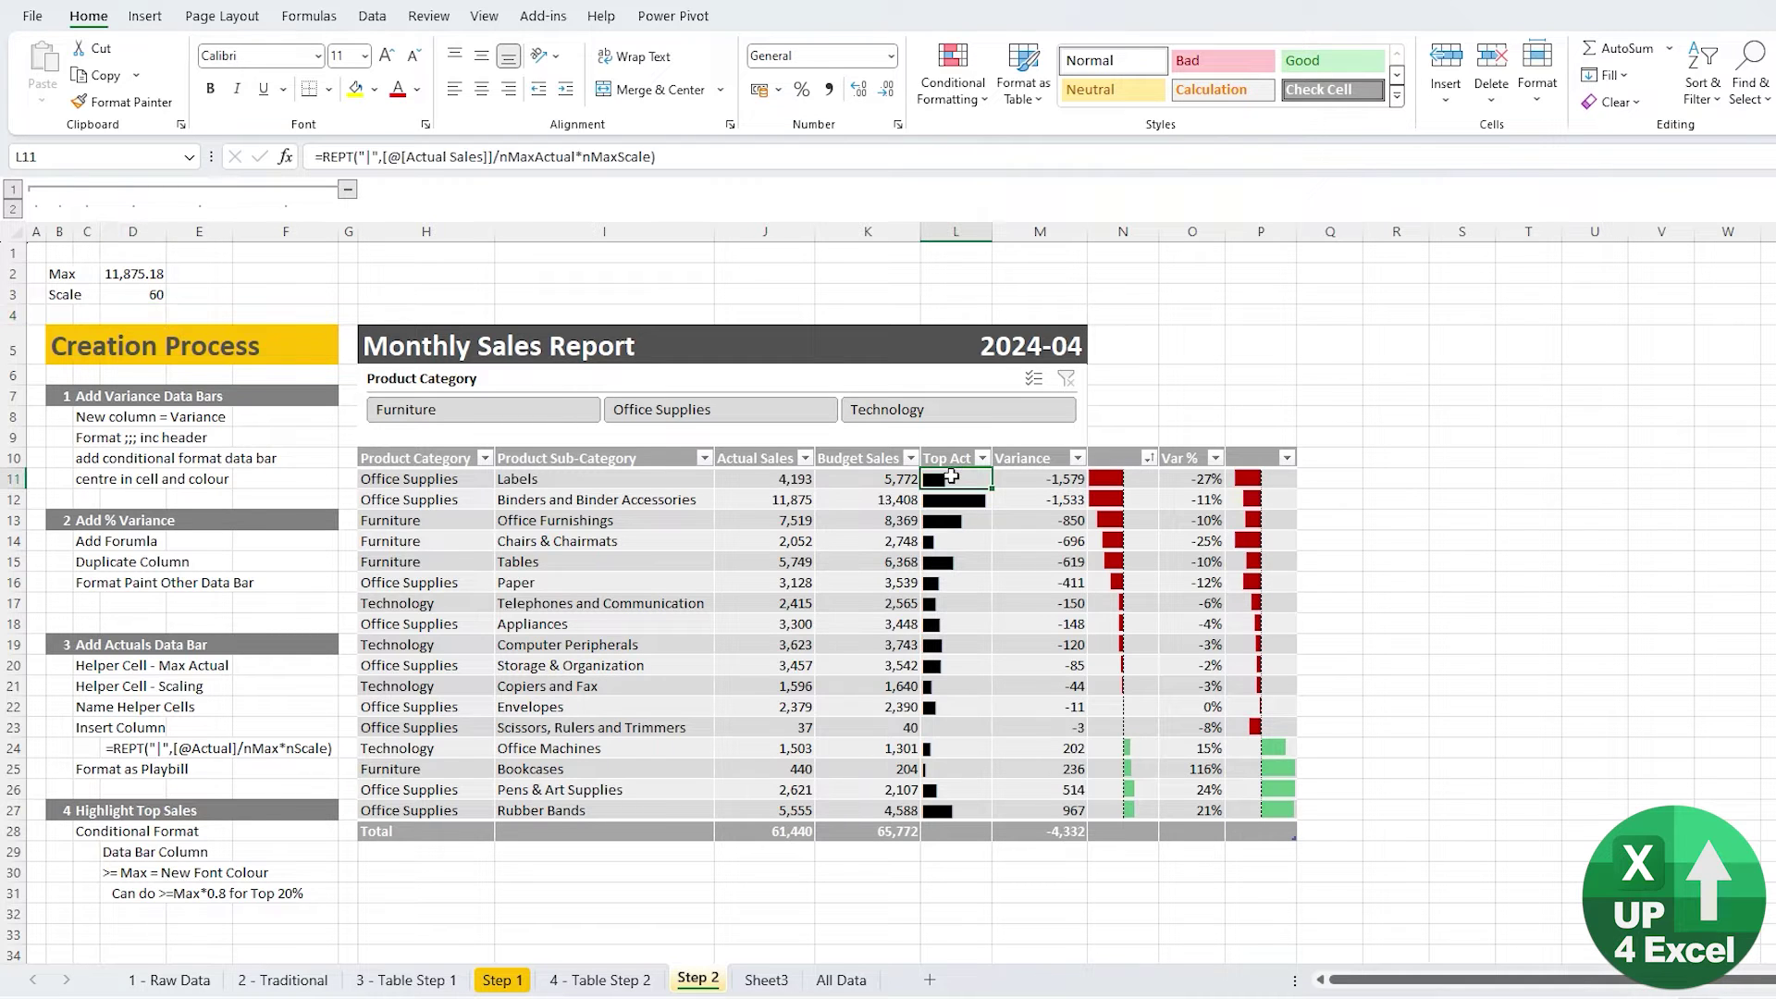
# Turn the Top Act bars' font grey, then open Conditional Formatting with L11 selected
pyautogui.click(417, 89)
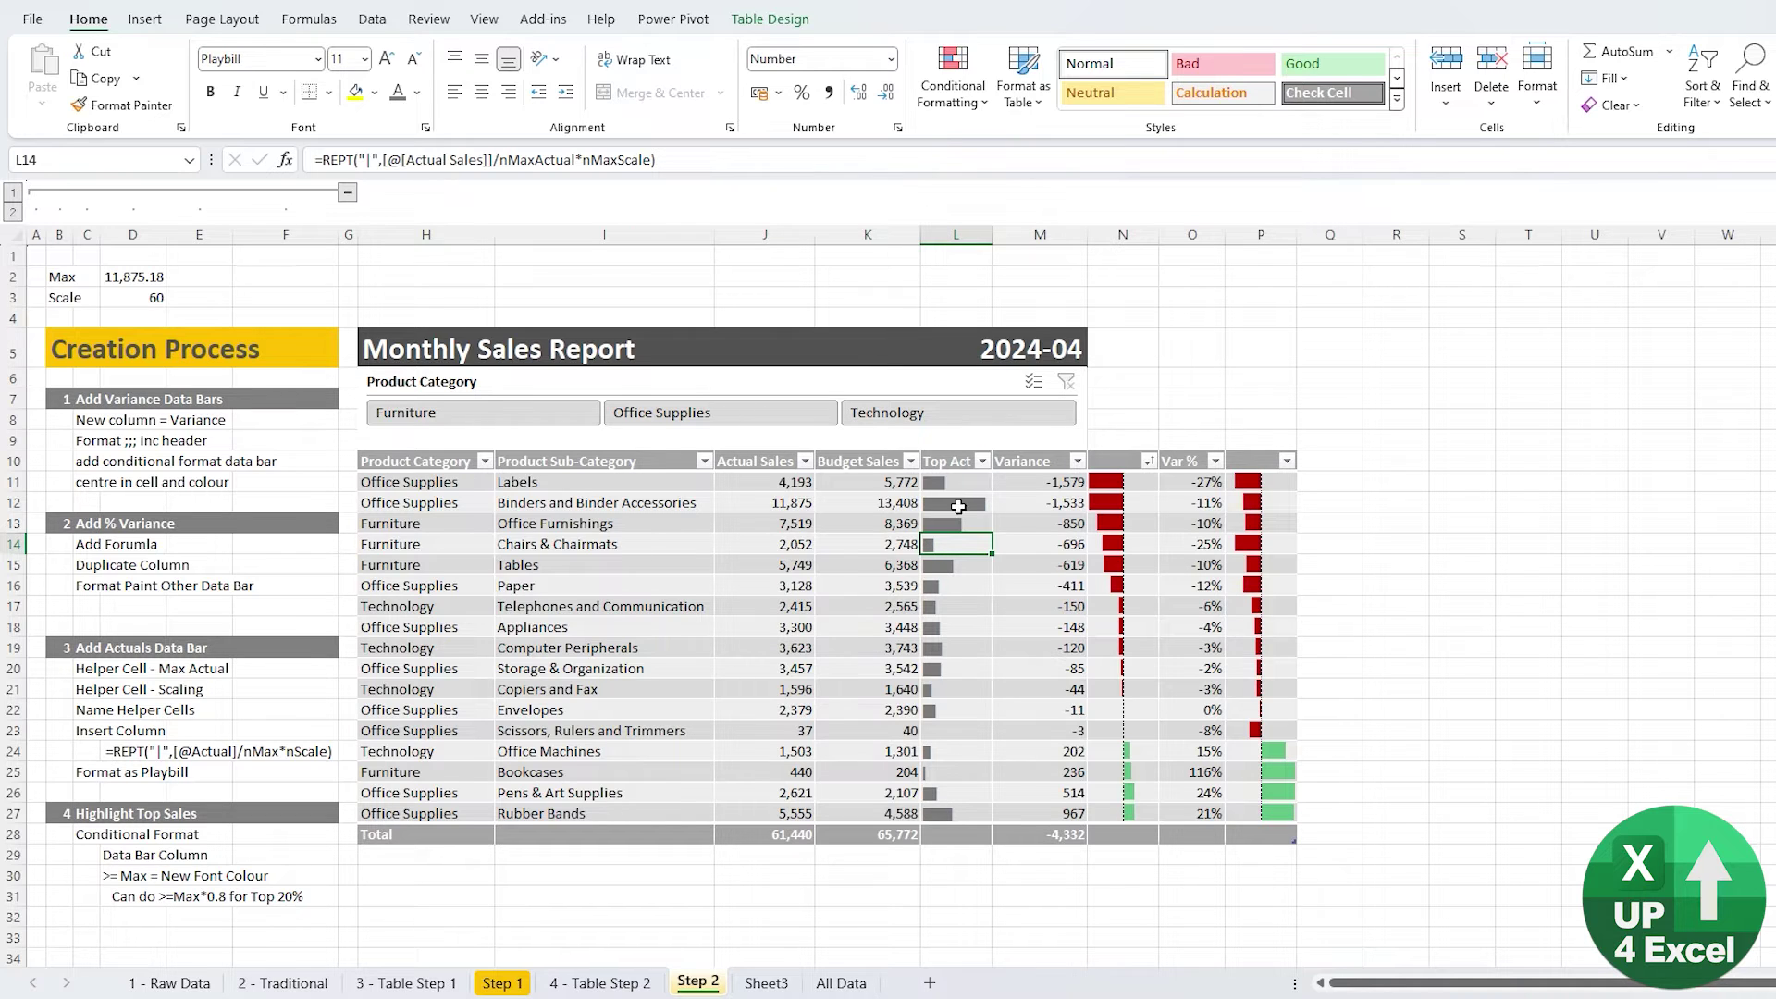
pyautogui.click(113, 278)
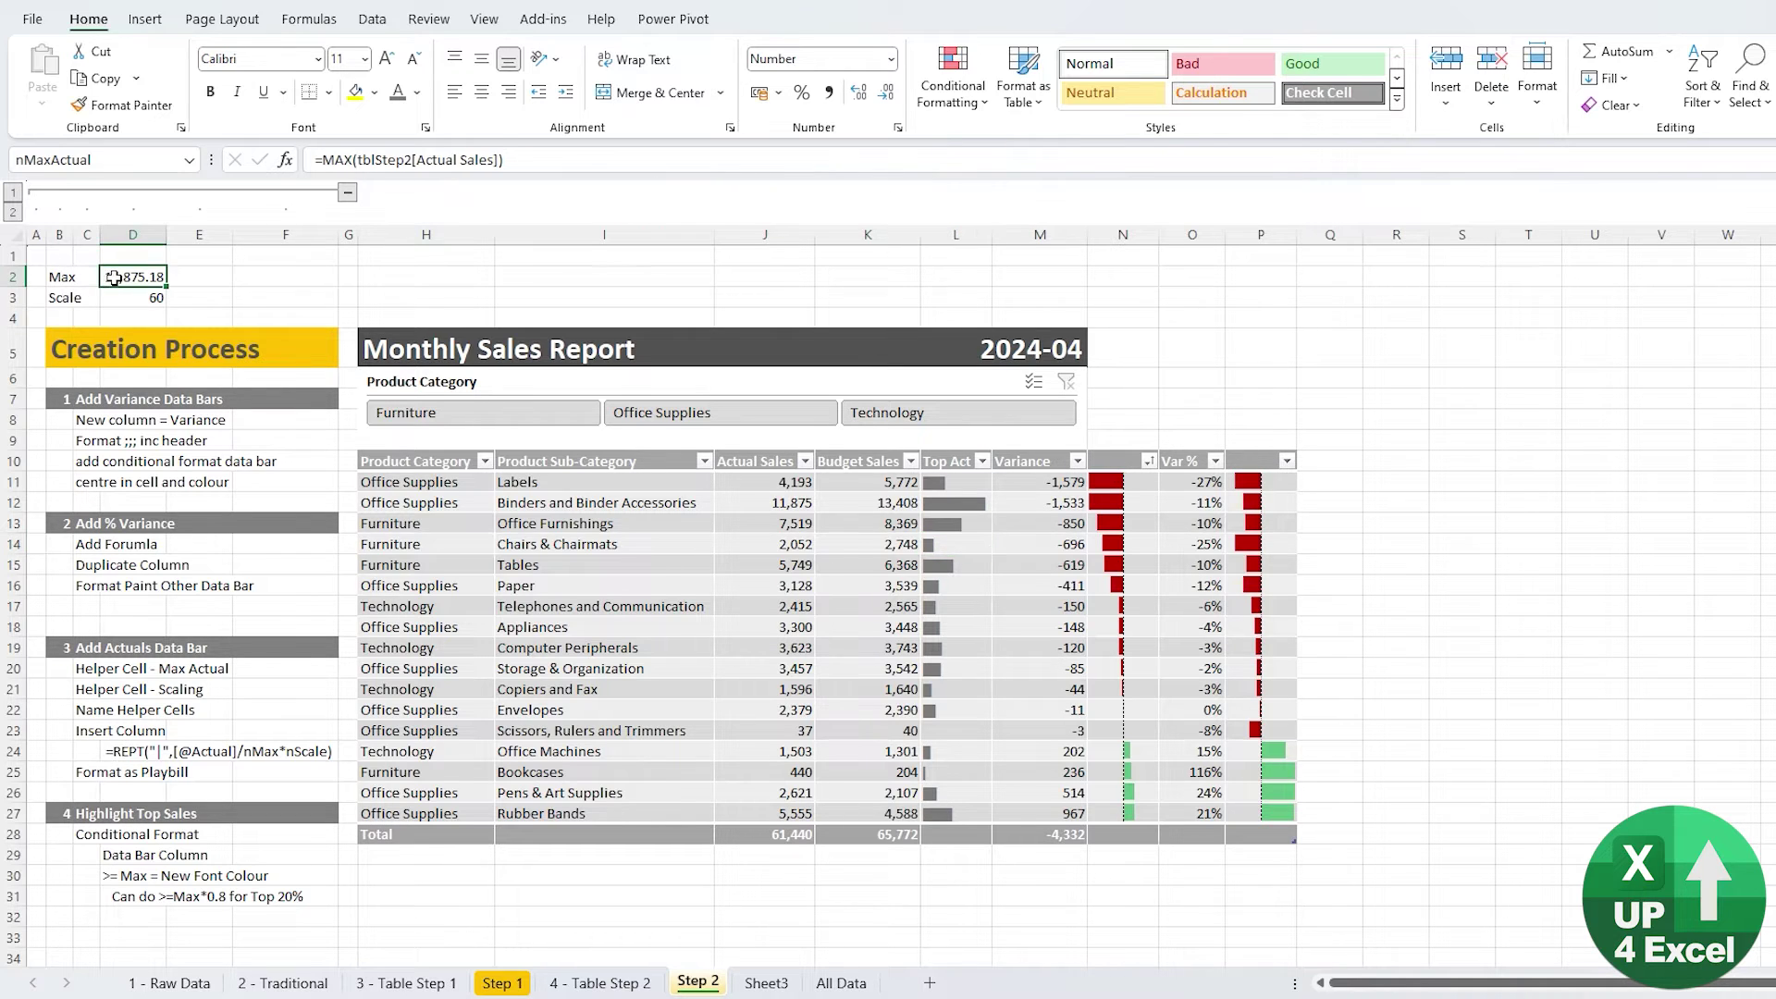
pyautogui.click(960, 483)
pyautogui.click(953, 79)
pyautogui.moveTo(1025, 143)
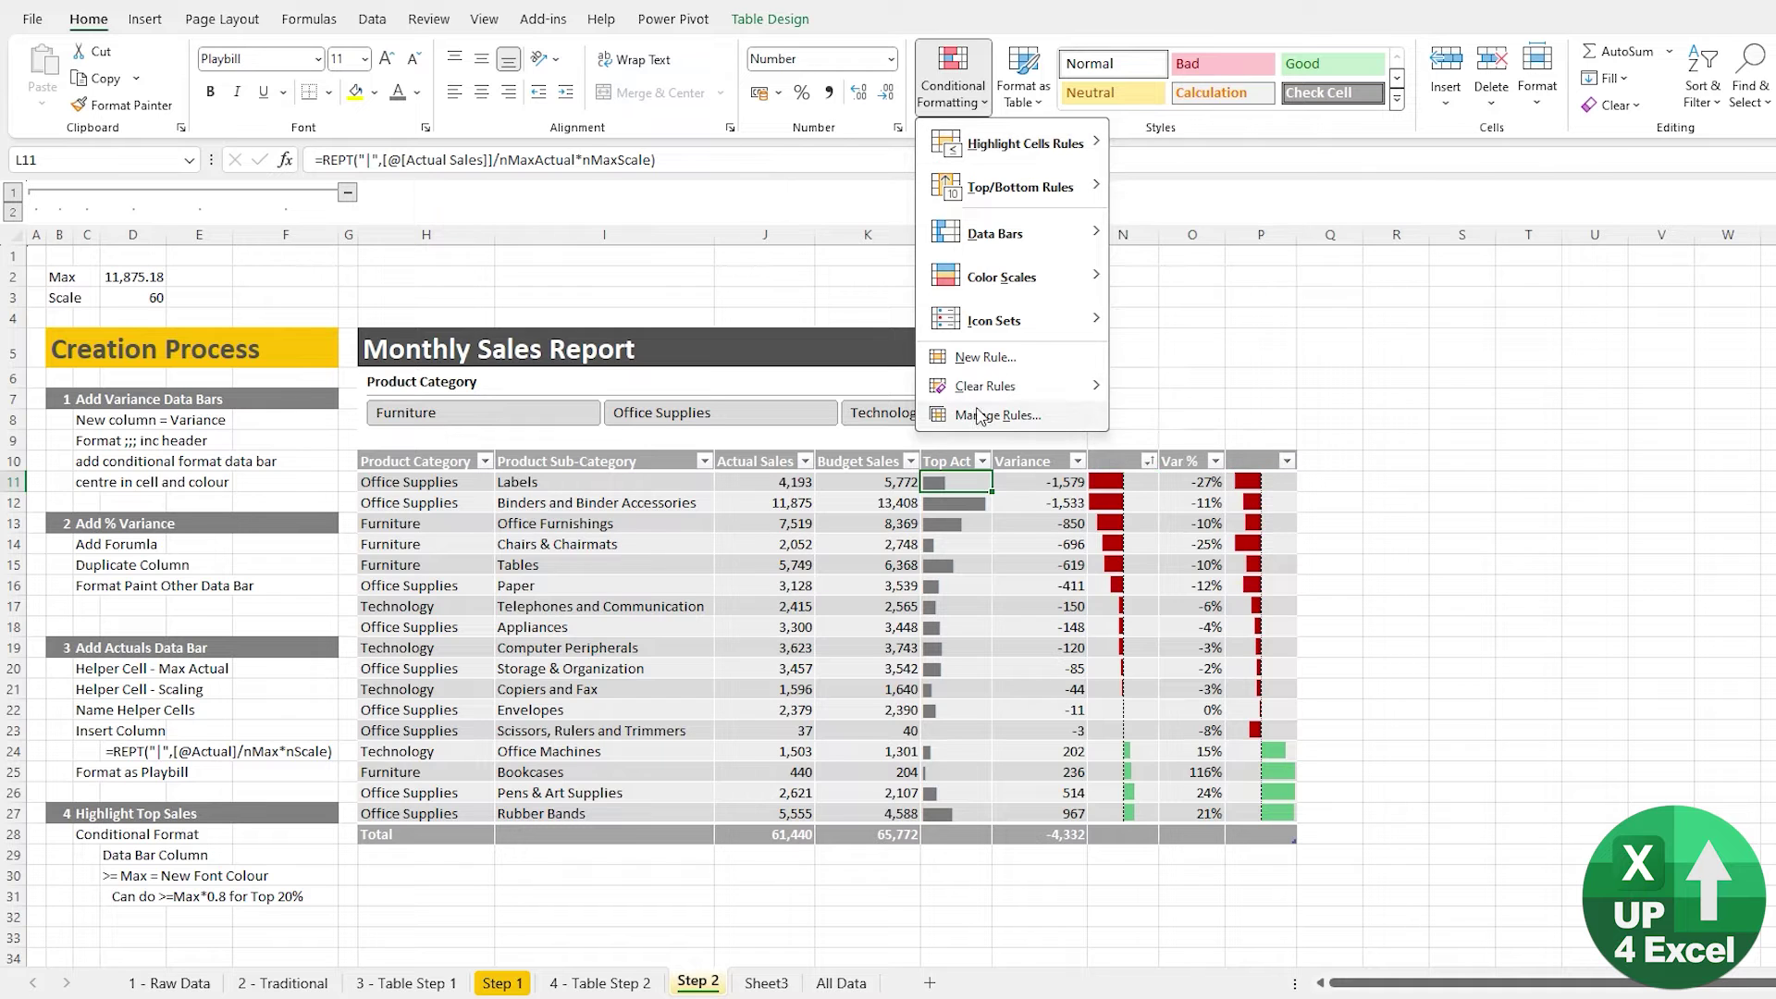
# Start a new formula-based rule with the condition =$J11>=$D$2
pyautogui.click(980, 358)
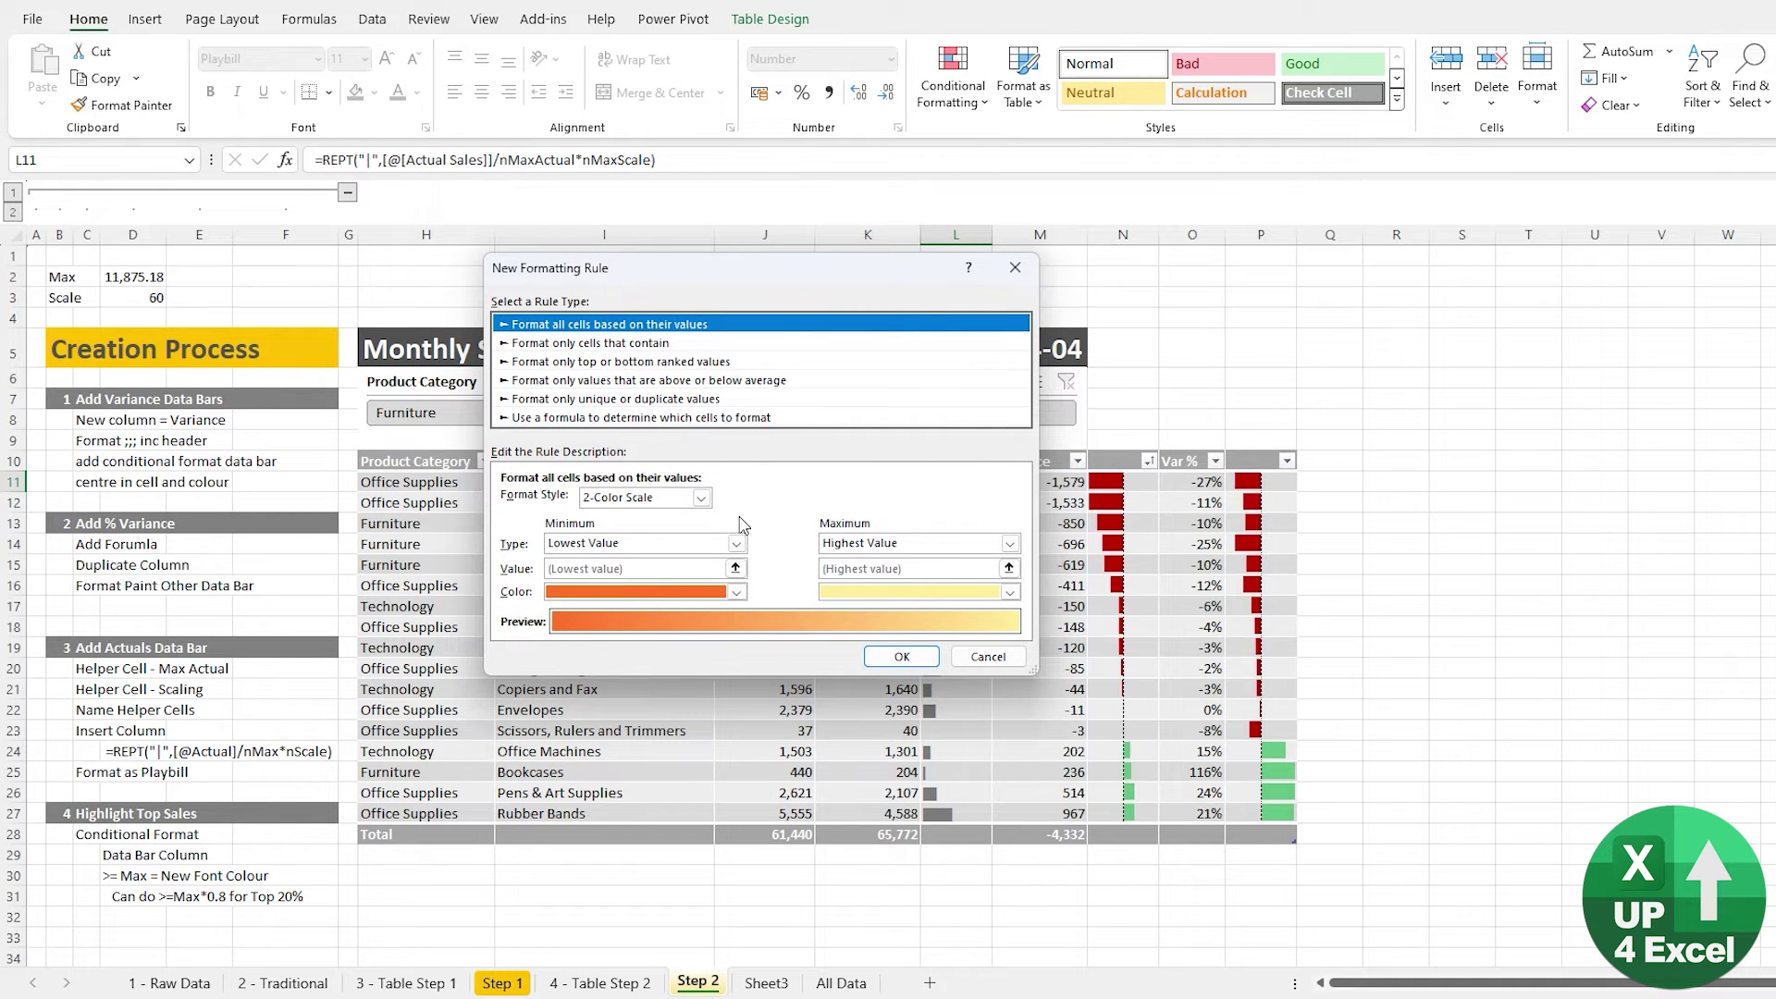
pyautogui.moveTo(793, 277); pyautogui.dragTo(1372, 411)
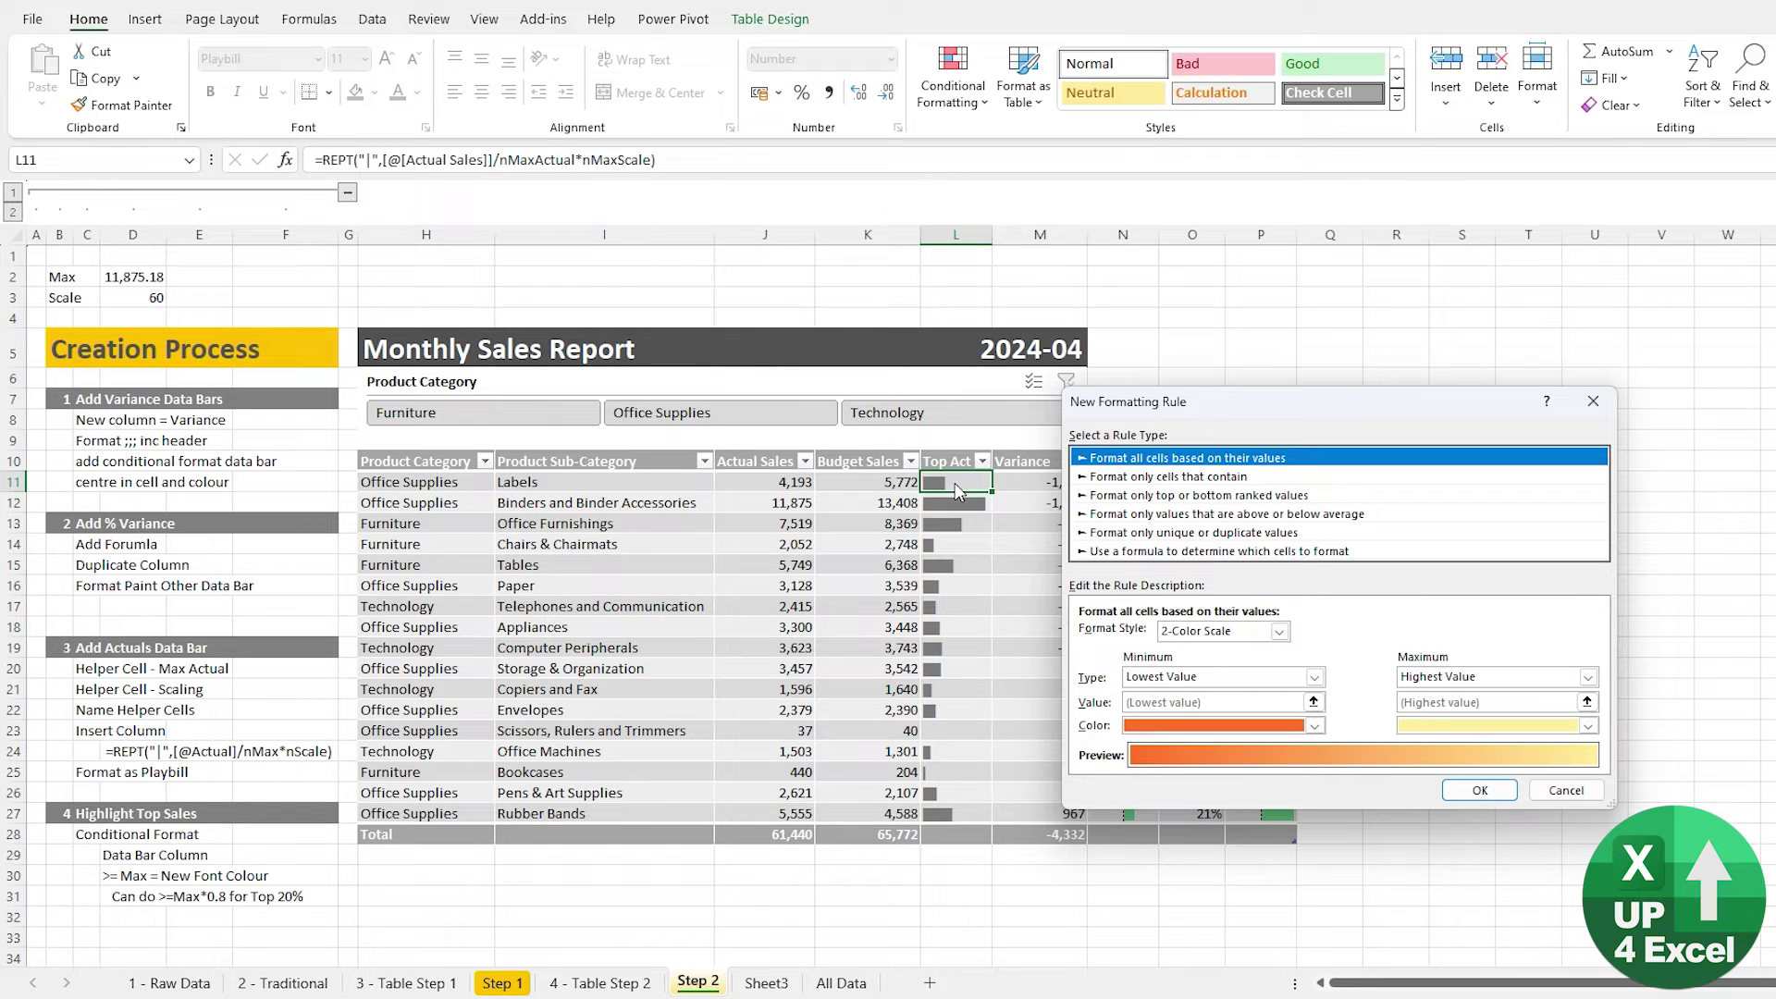
pyautogui.moveTo(1221, 407); pyautogui.dragTo(333, 452)
pyautogui.click(330, 597)
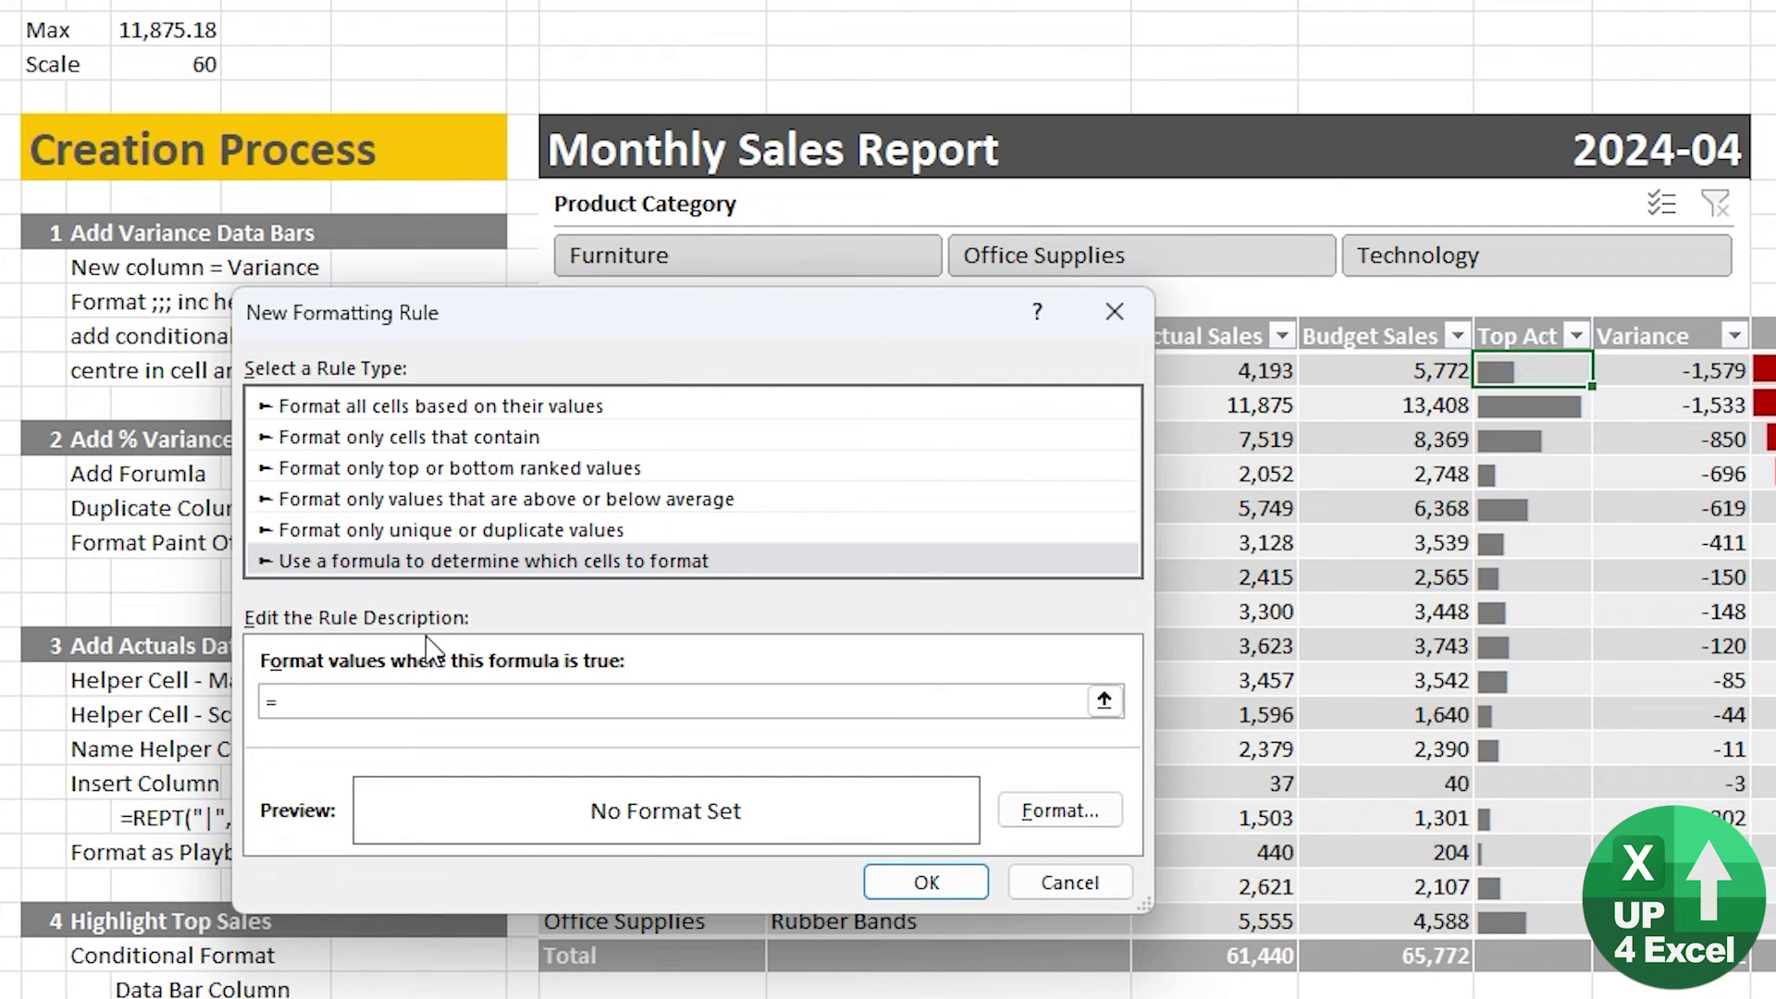
pyautogui.click(1226, 375)
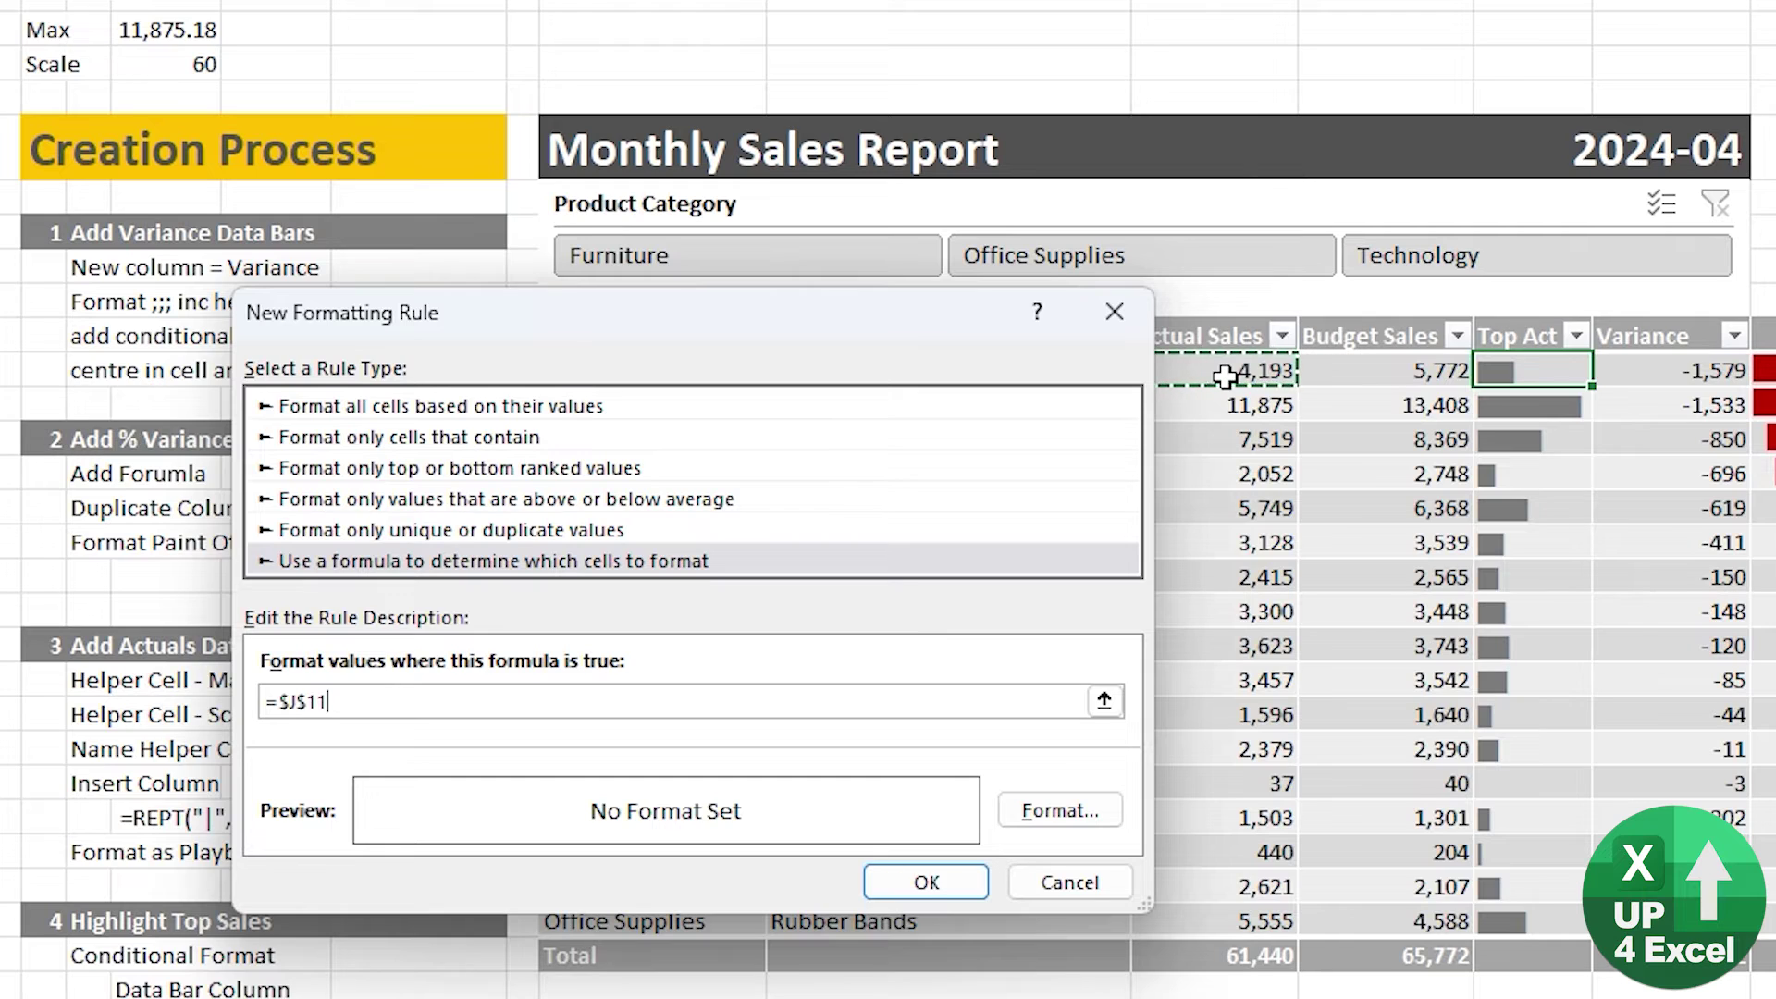
pyautogui.press('F4')
pyautogui.press('F4')
pyautogui.write('>=')
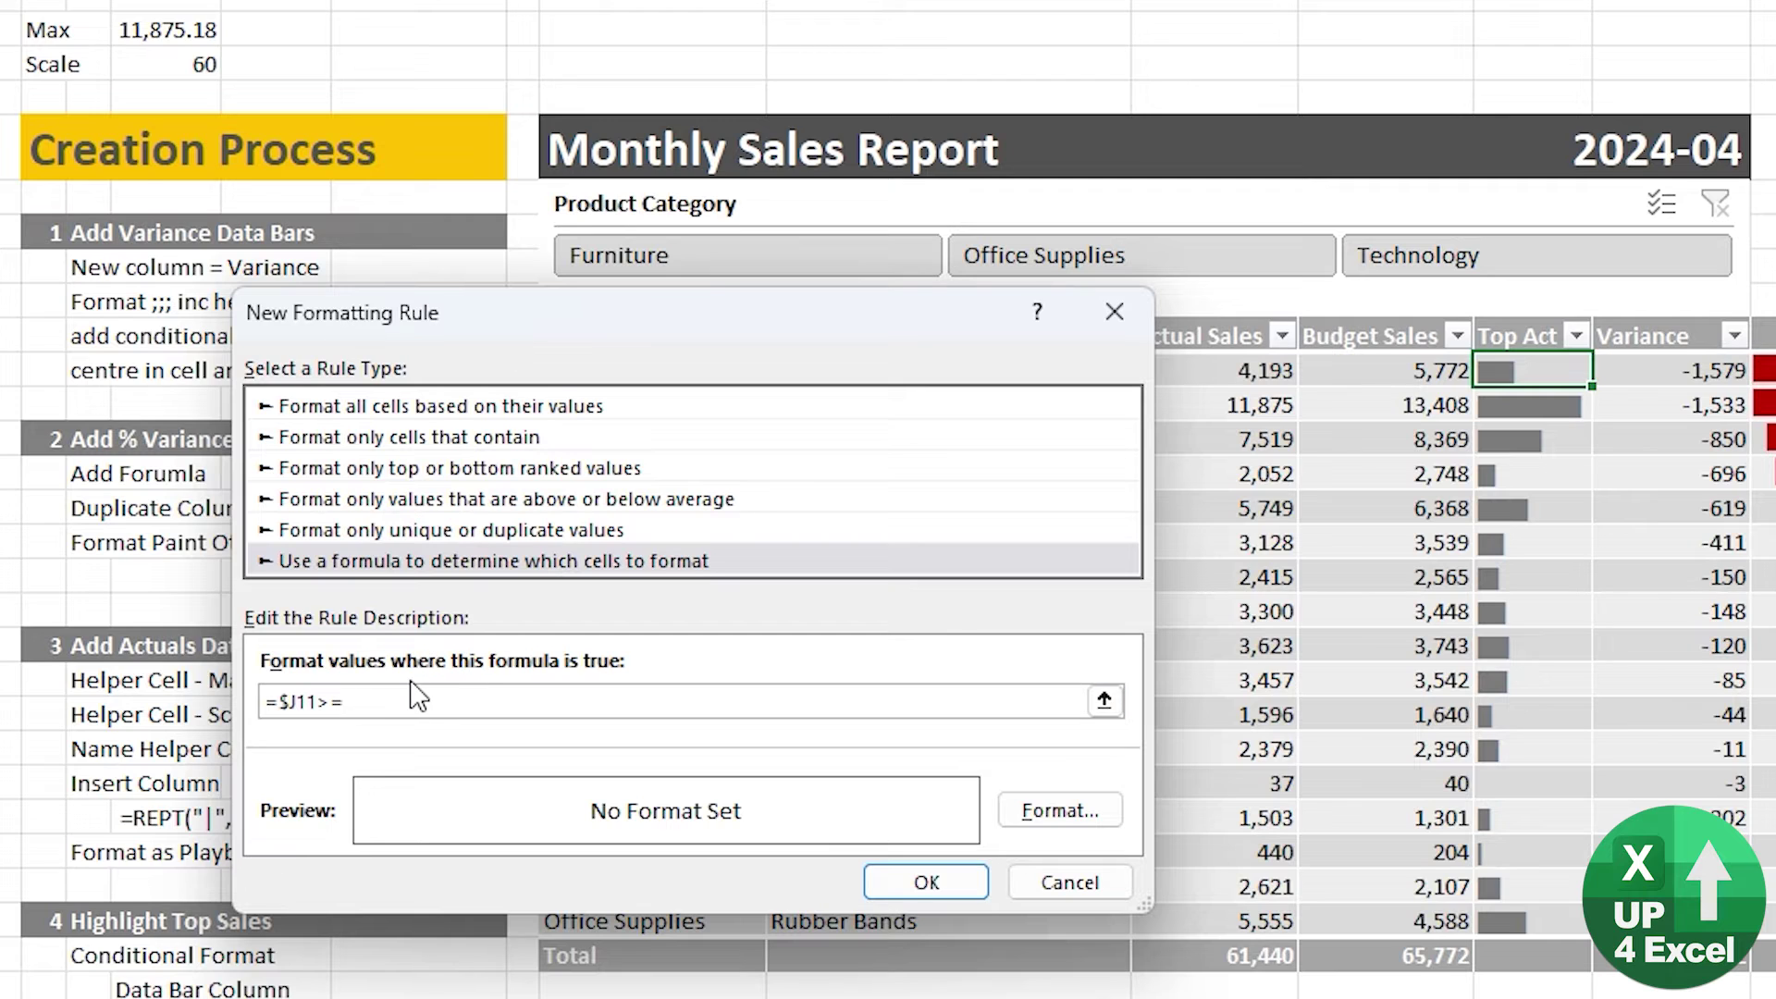
pyautogui.click(199, 31)
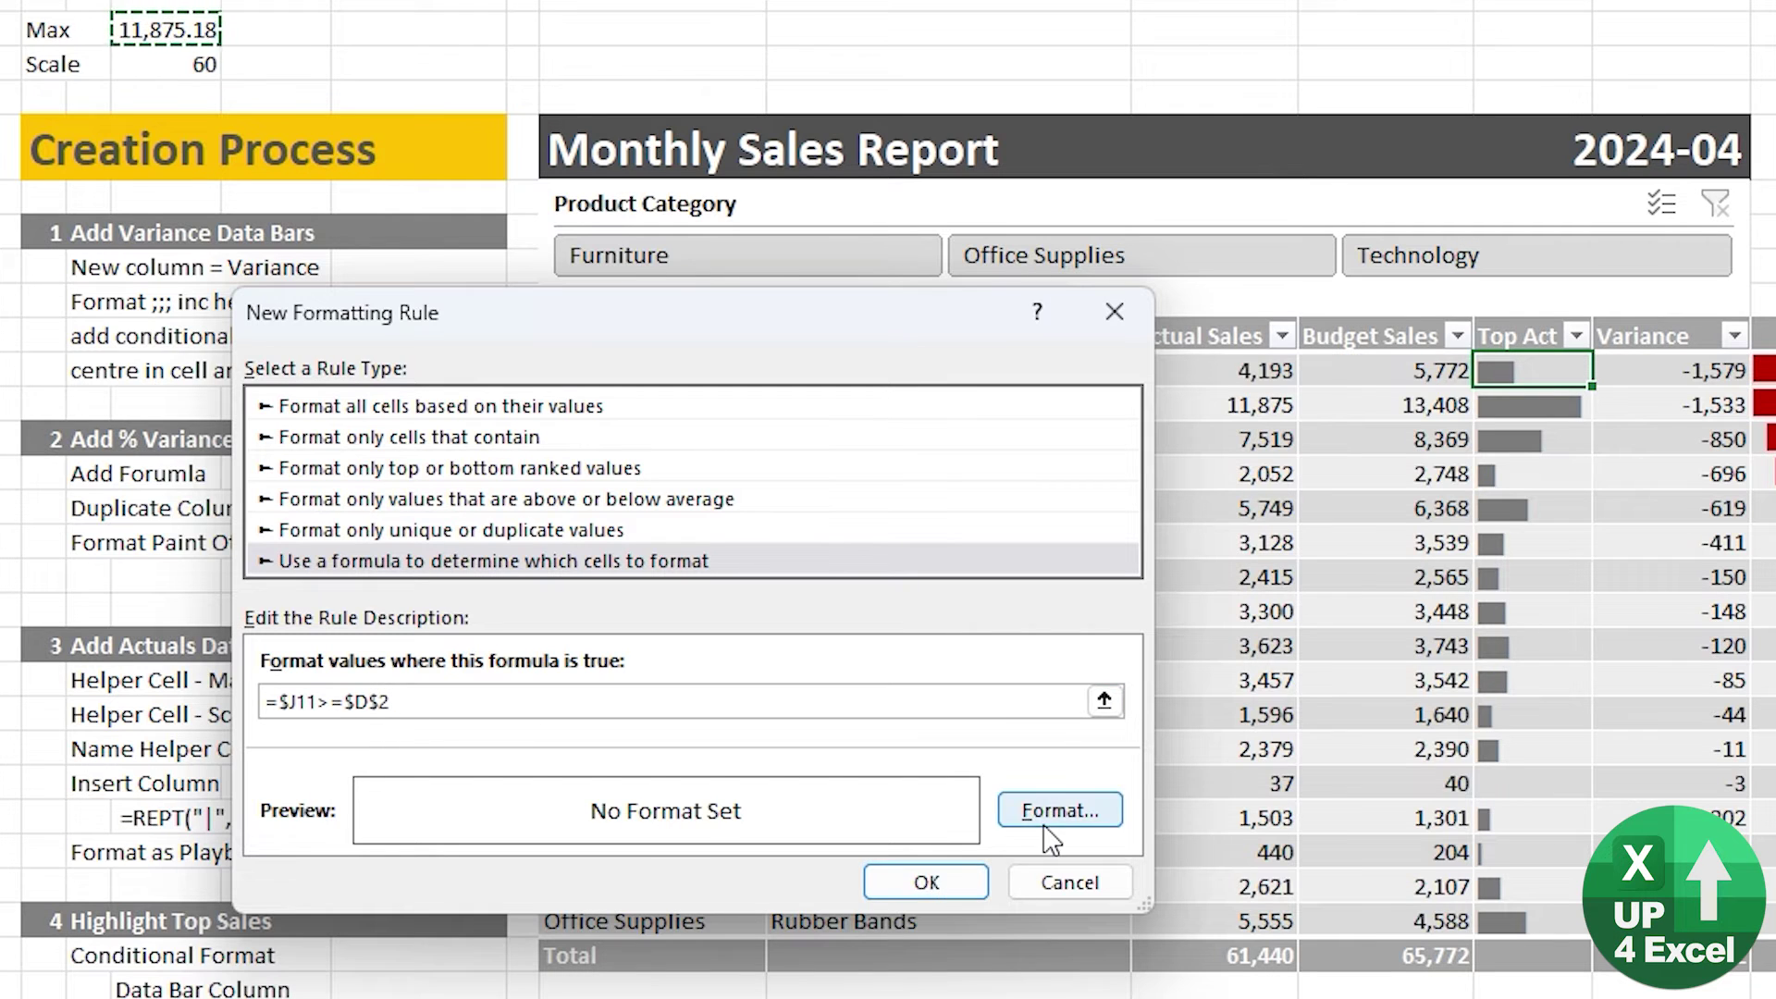
# Give matching cells a gold font and save the top-sales rule
pyautogui.click(1087, 807)
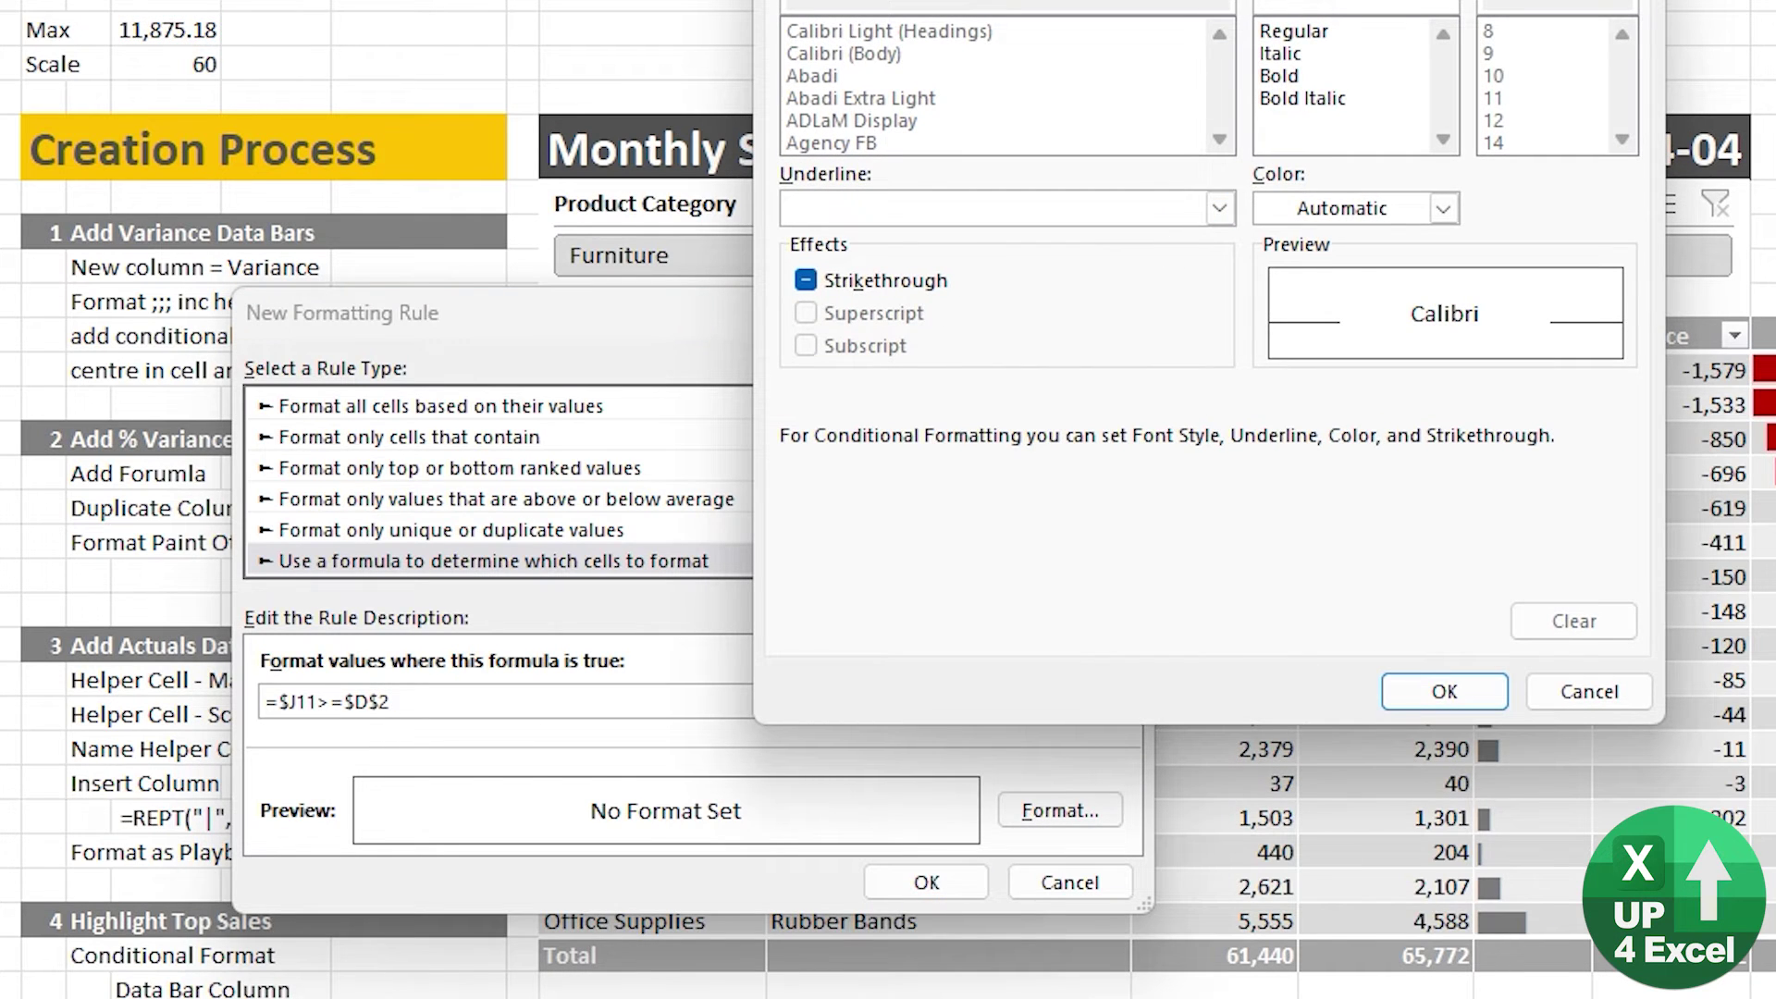
pyautogui.click(1443, 208)
pyautogui.click(1465, 343)
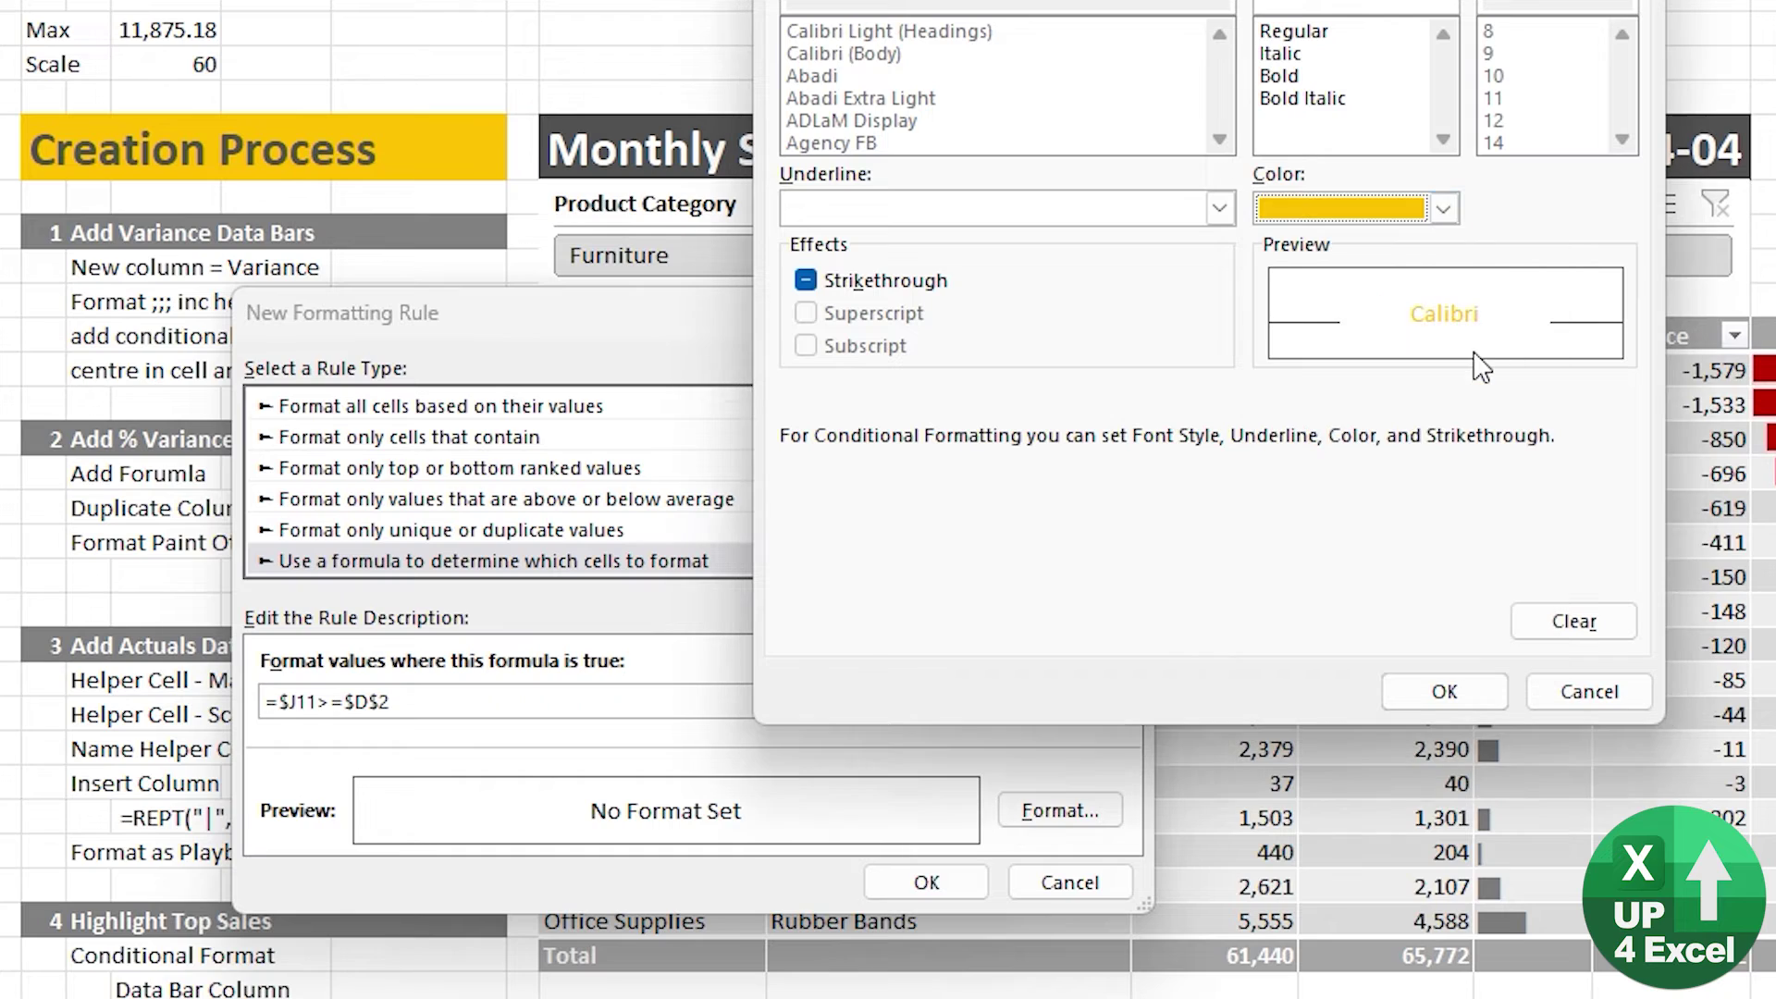
pyautogui.click(1456, 690)
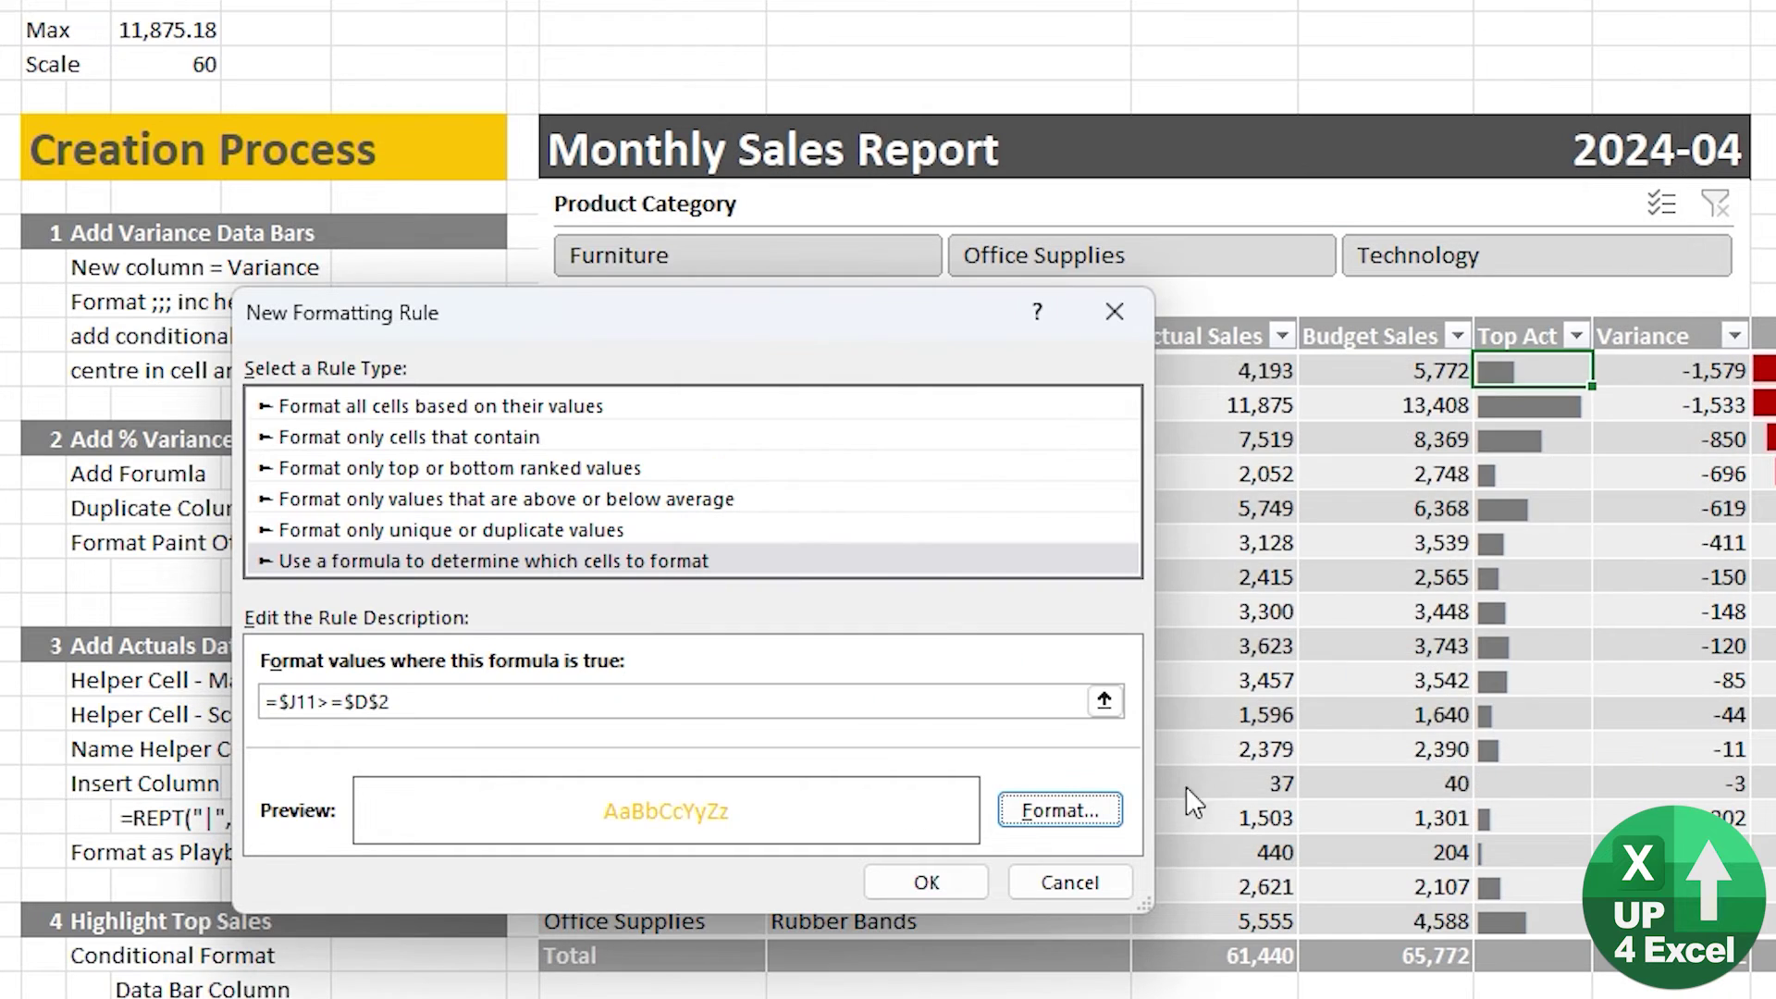
pyautogui.click(927, 883)
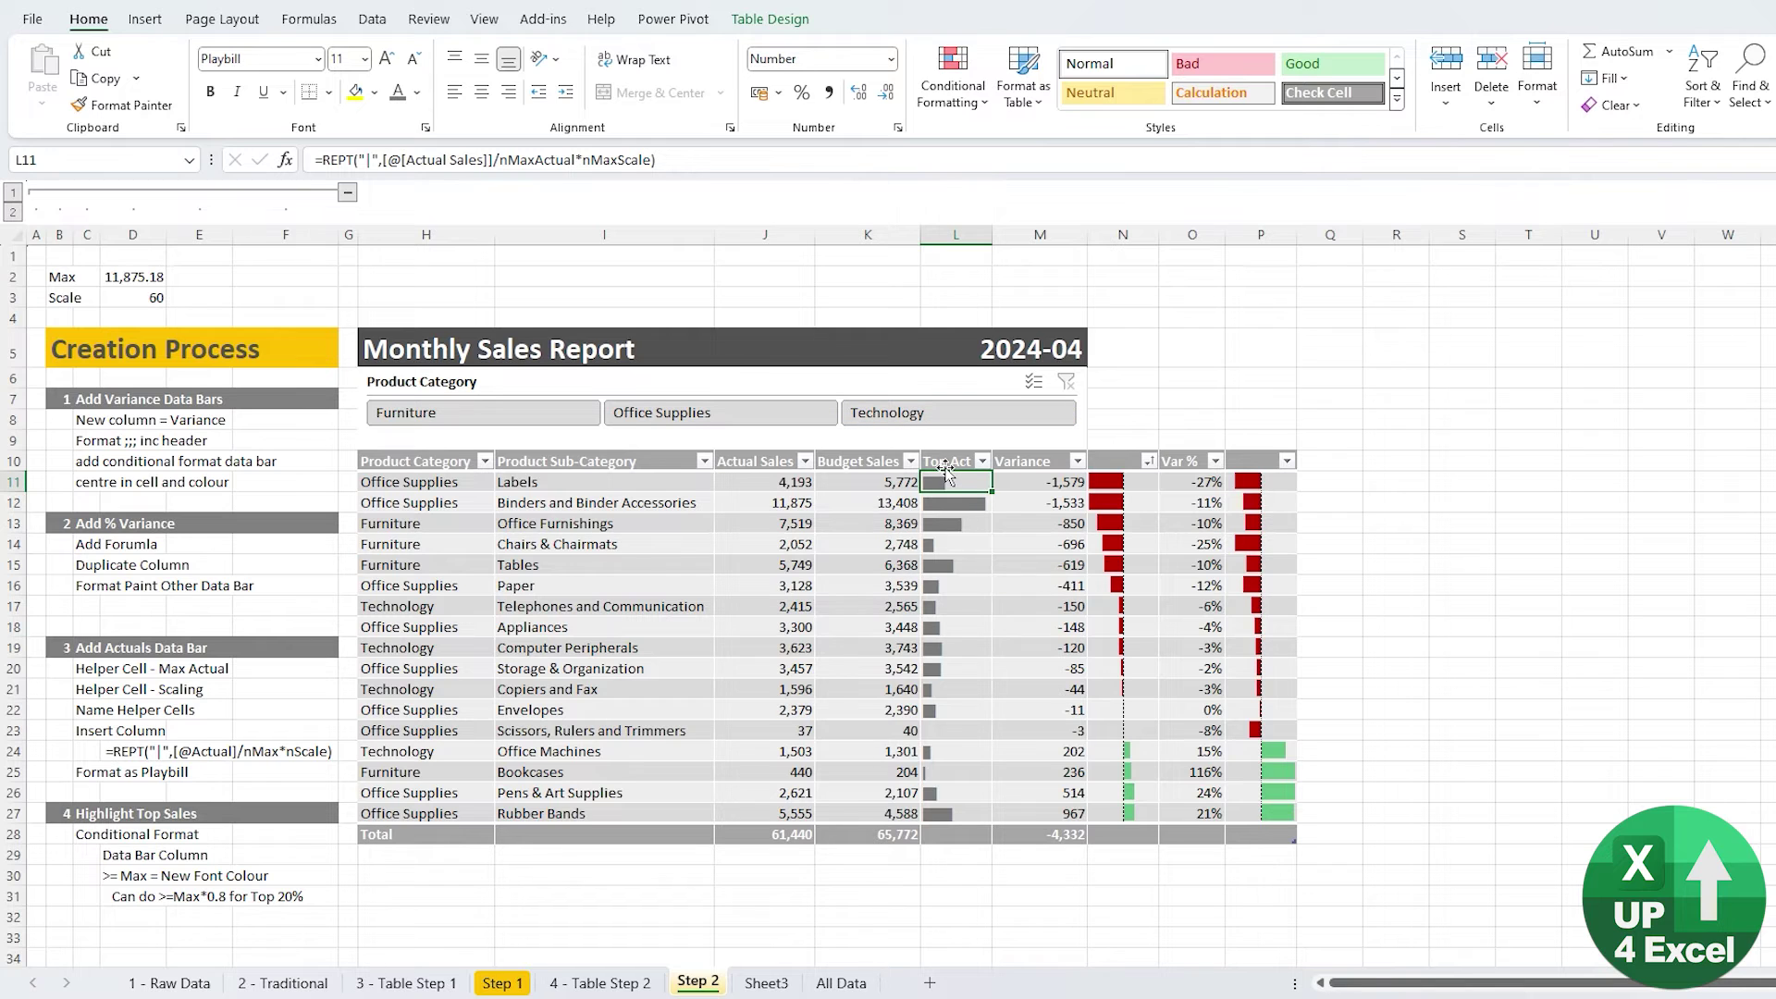
# In Manage Rules, set the gold rule's Applies to range to =$L$11:$L$27 and apply it
pyautogui.click(953, 83)
pyautogui.click(1021, 412)
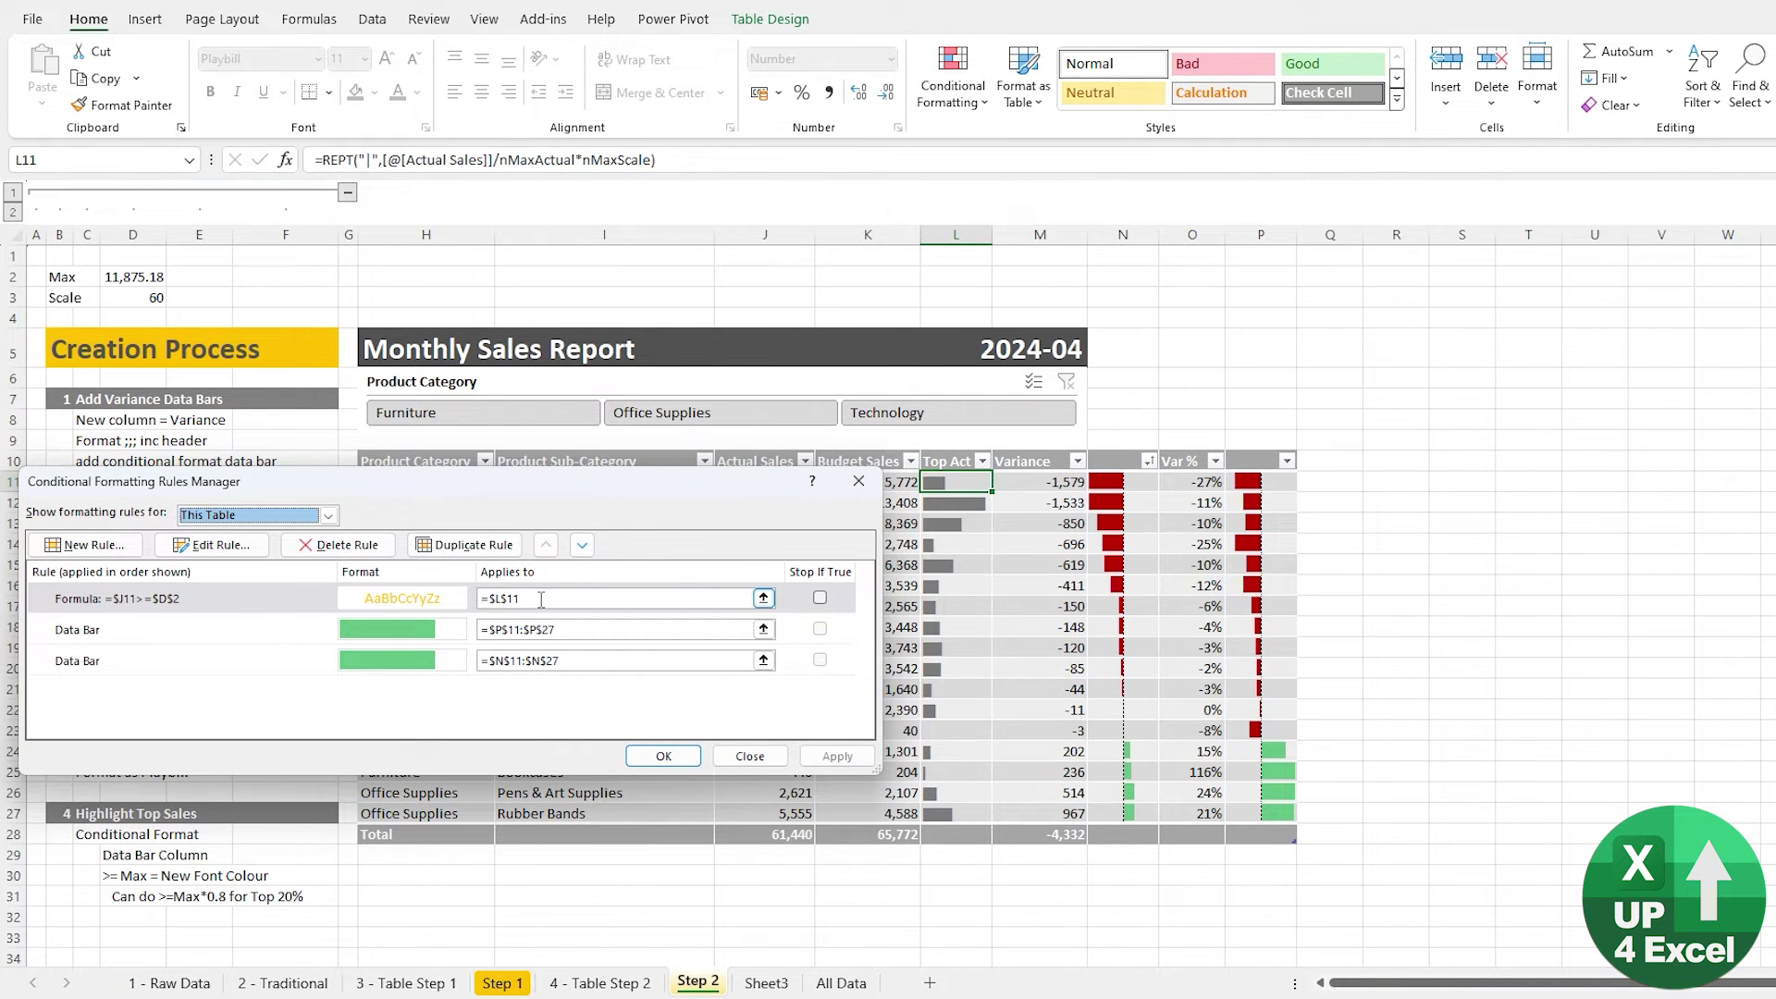
pyautogui.click(764, 598)
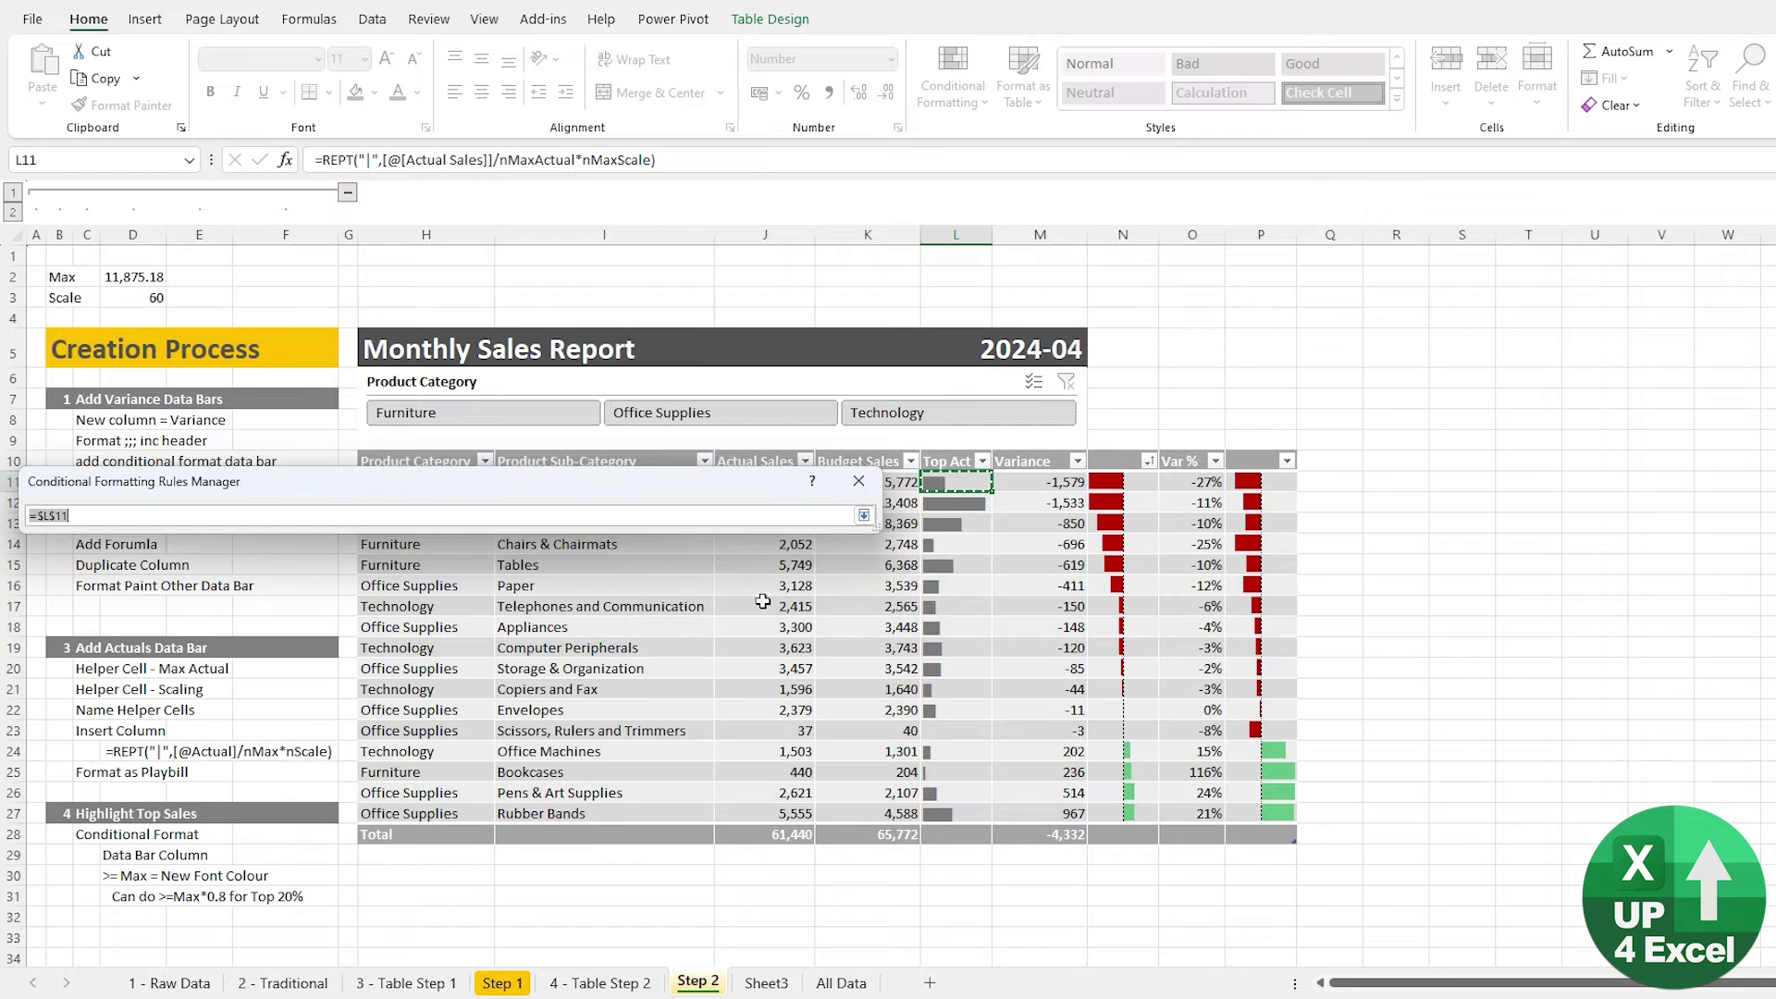
pyautogui.click(959, 448)
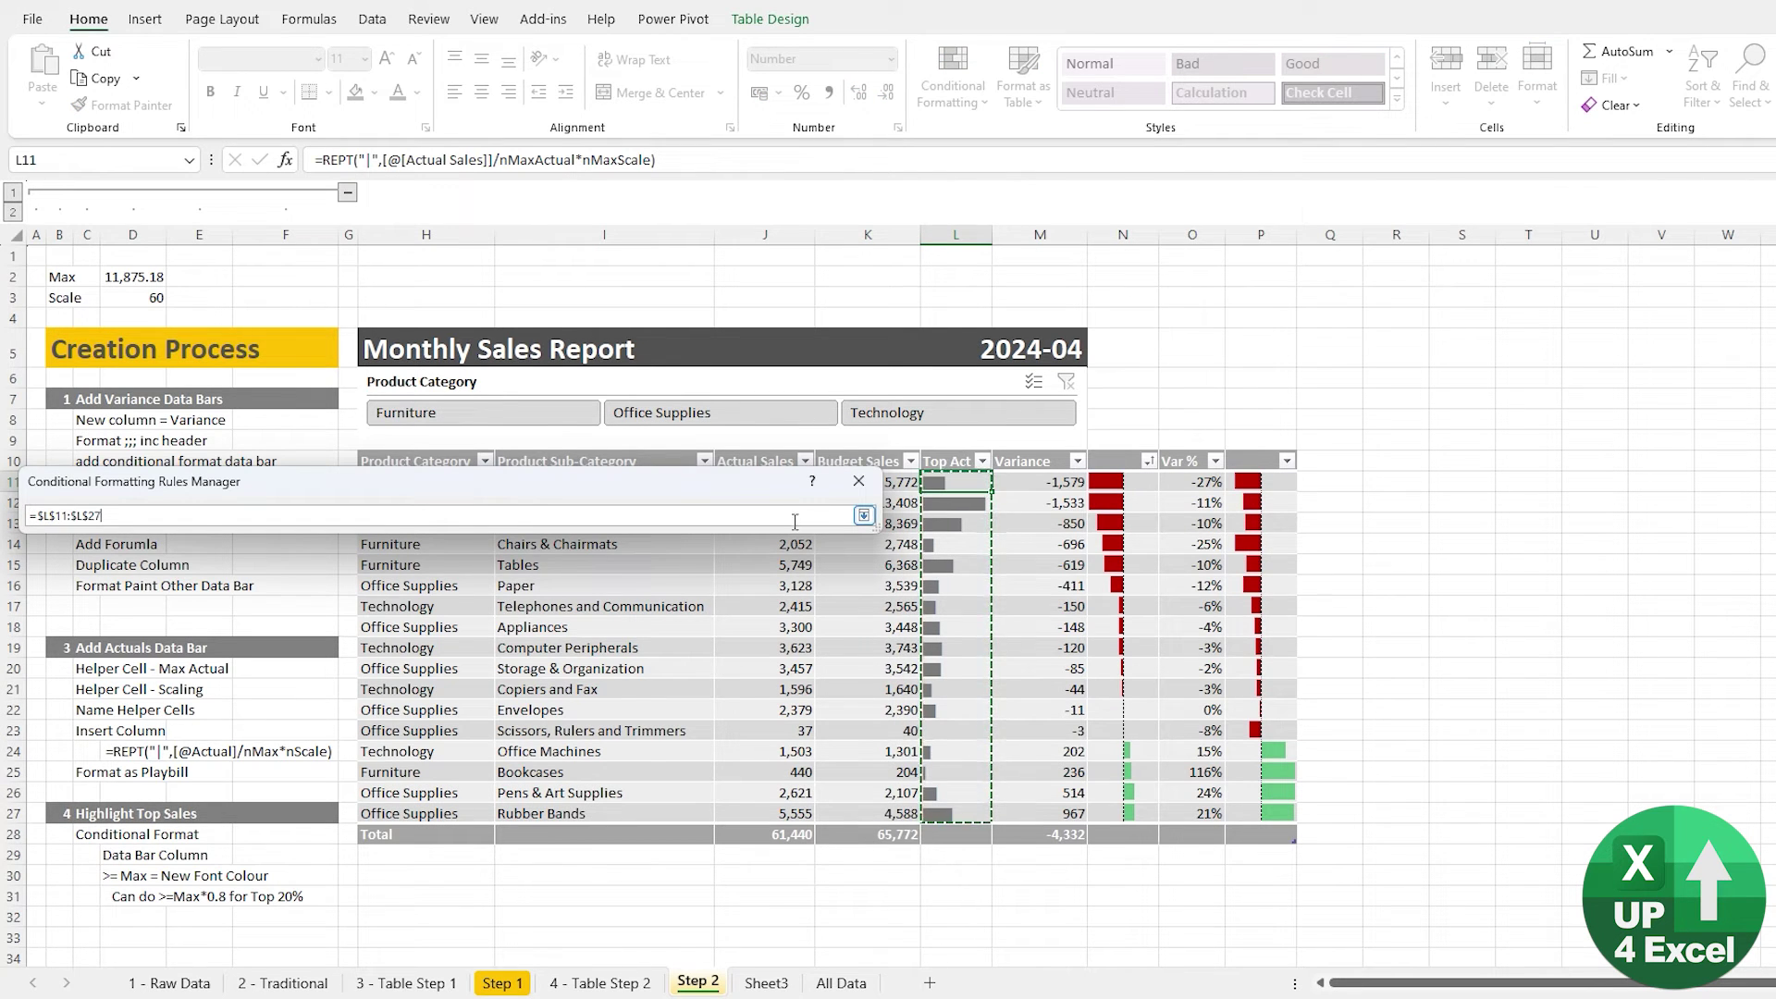
pyautogui.click(863, 516)
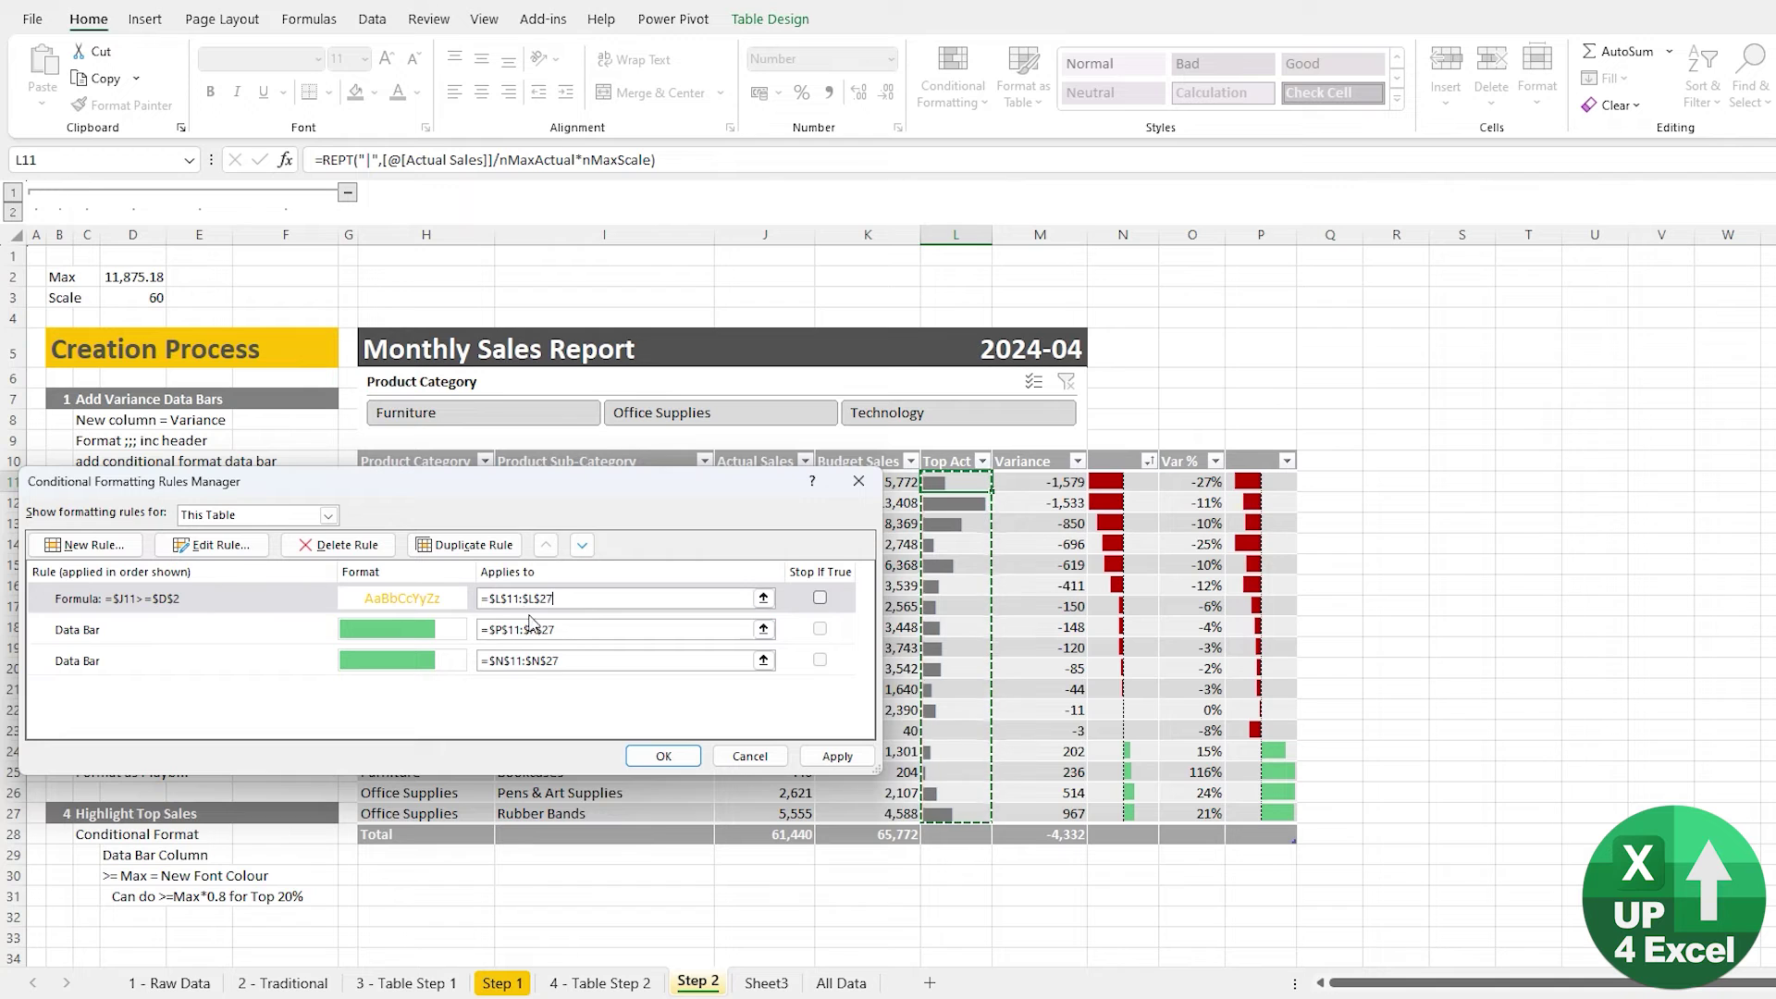
pyautogui.click(834, 756)
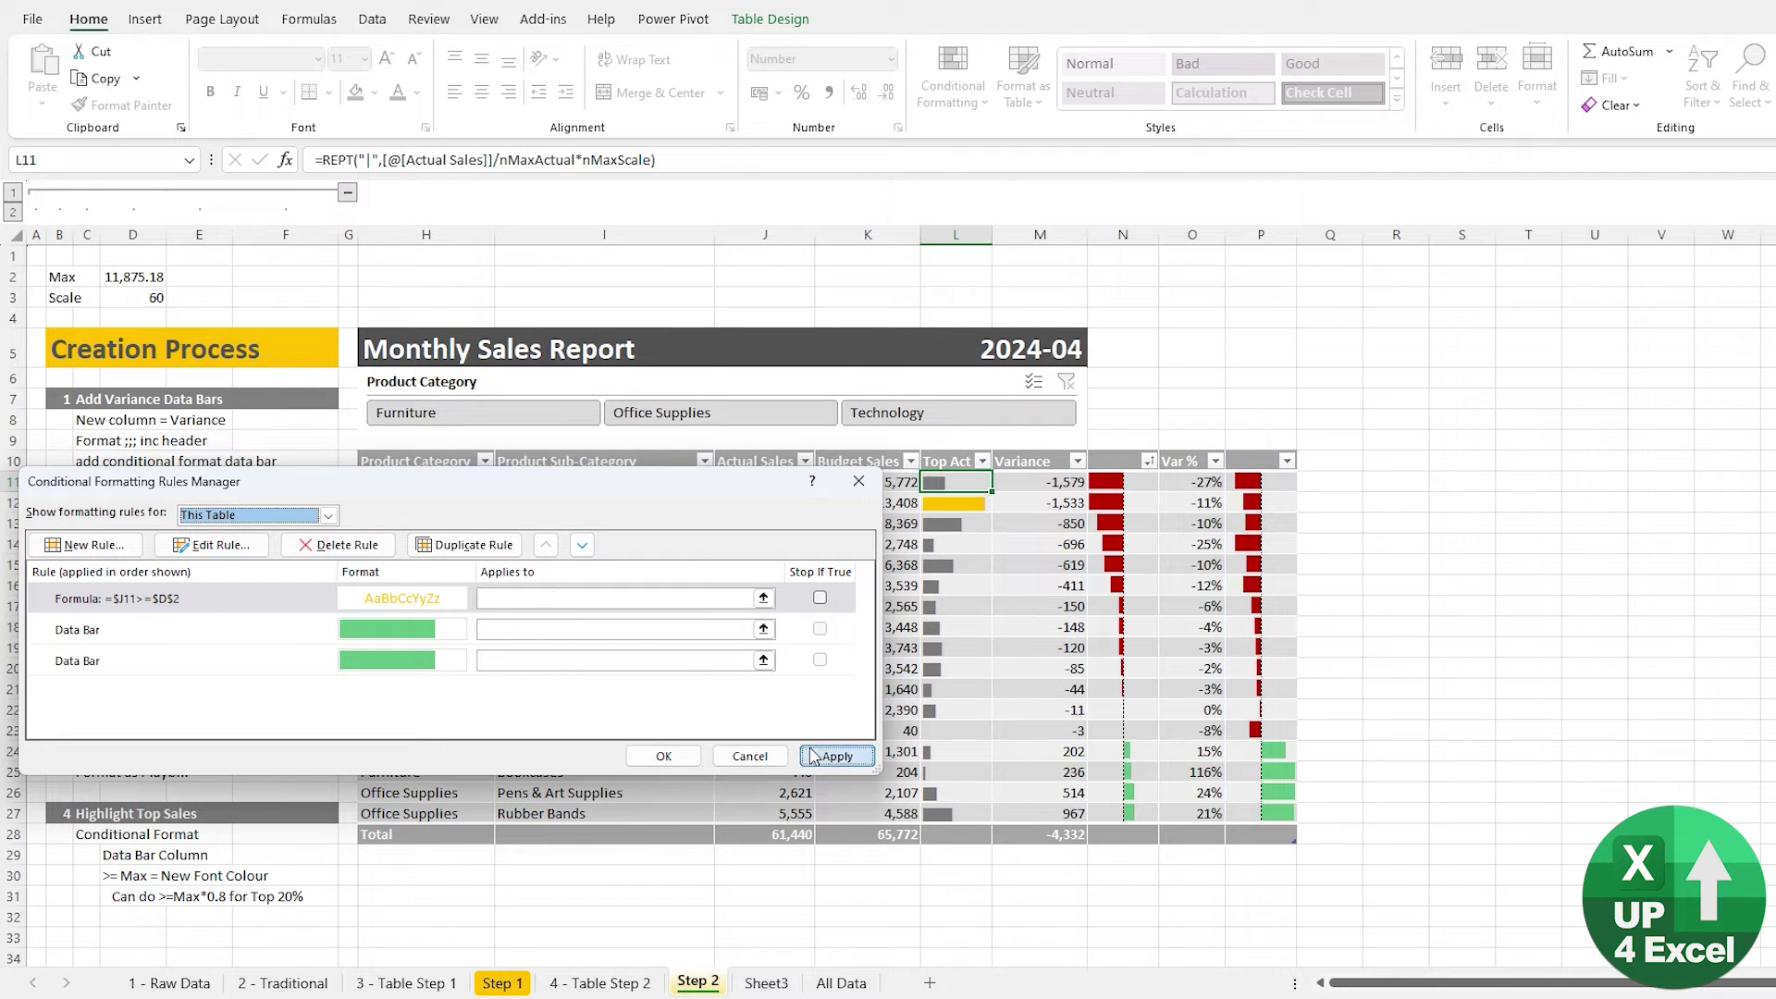
pyautogui.click(684, 755)
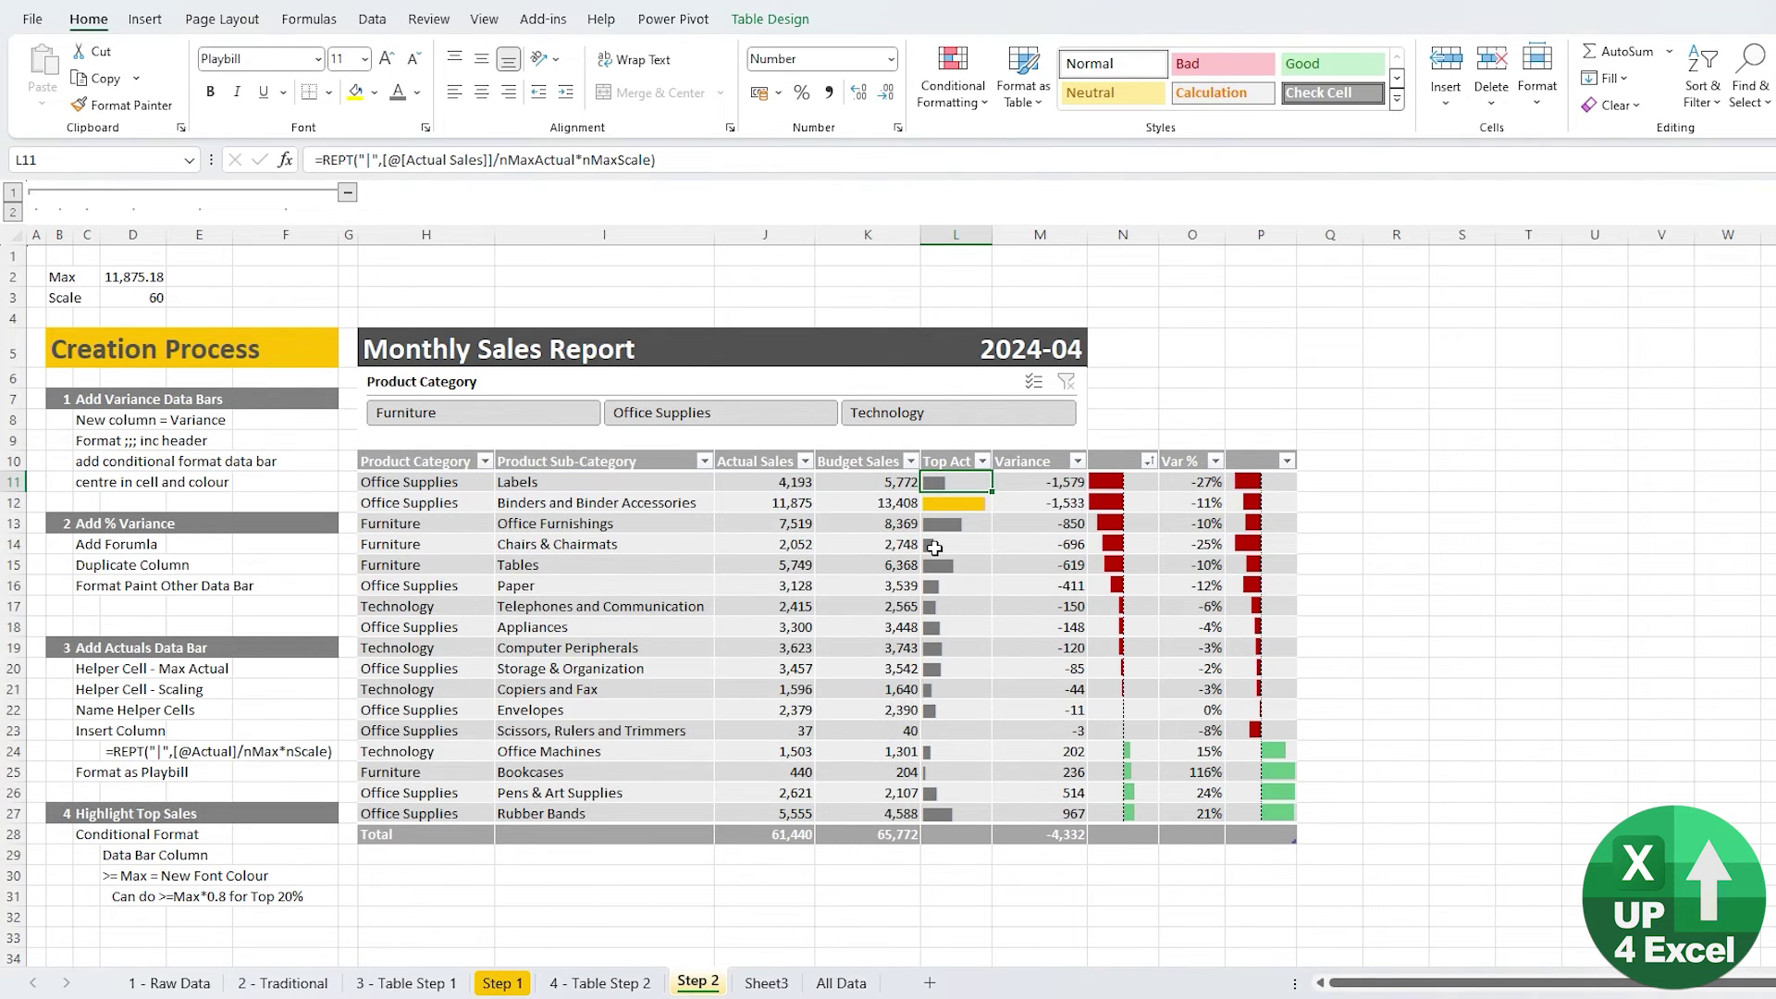
pyautogui.click(600, 502)
pyautogui.click(981, 503)
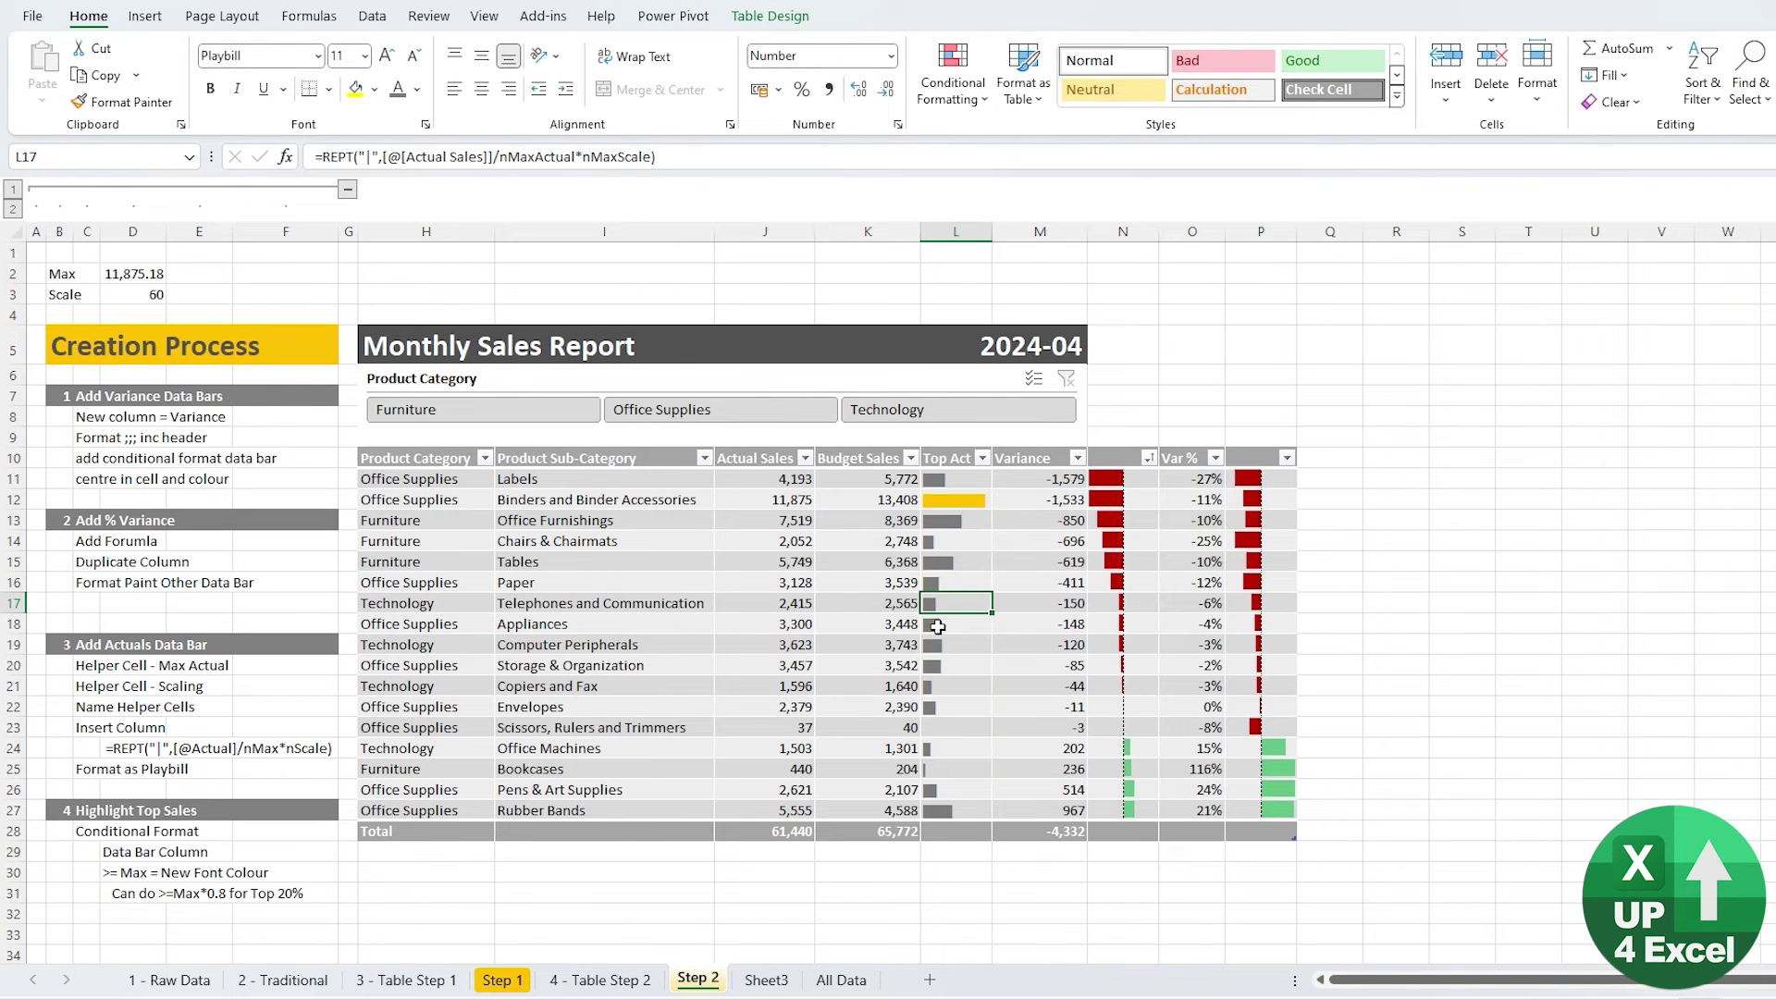
pyautogui.click(961, 413)
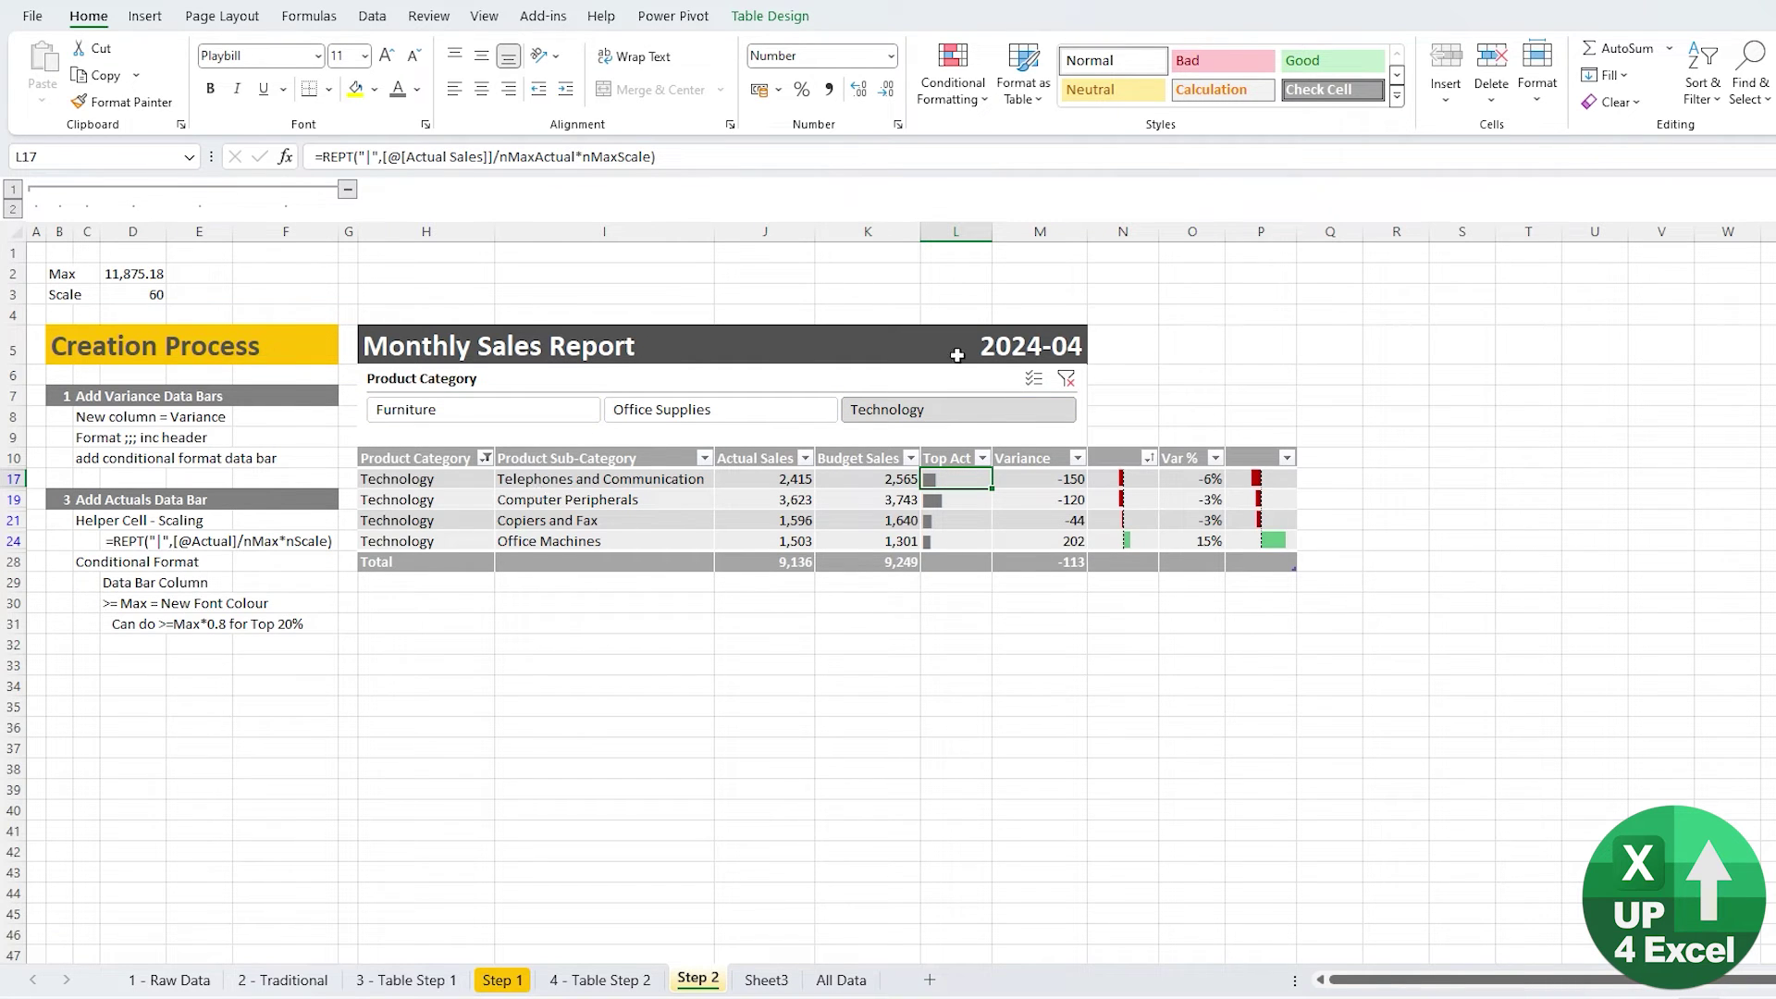
pyautogui.click(1066, 379)
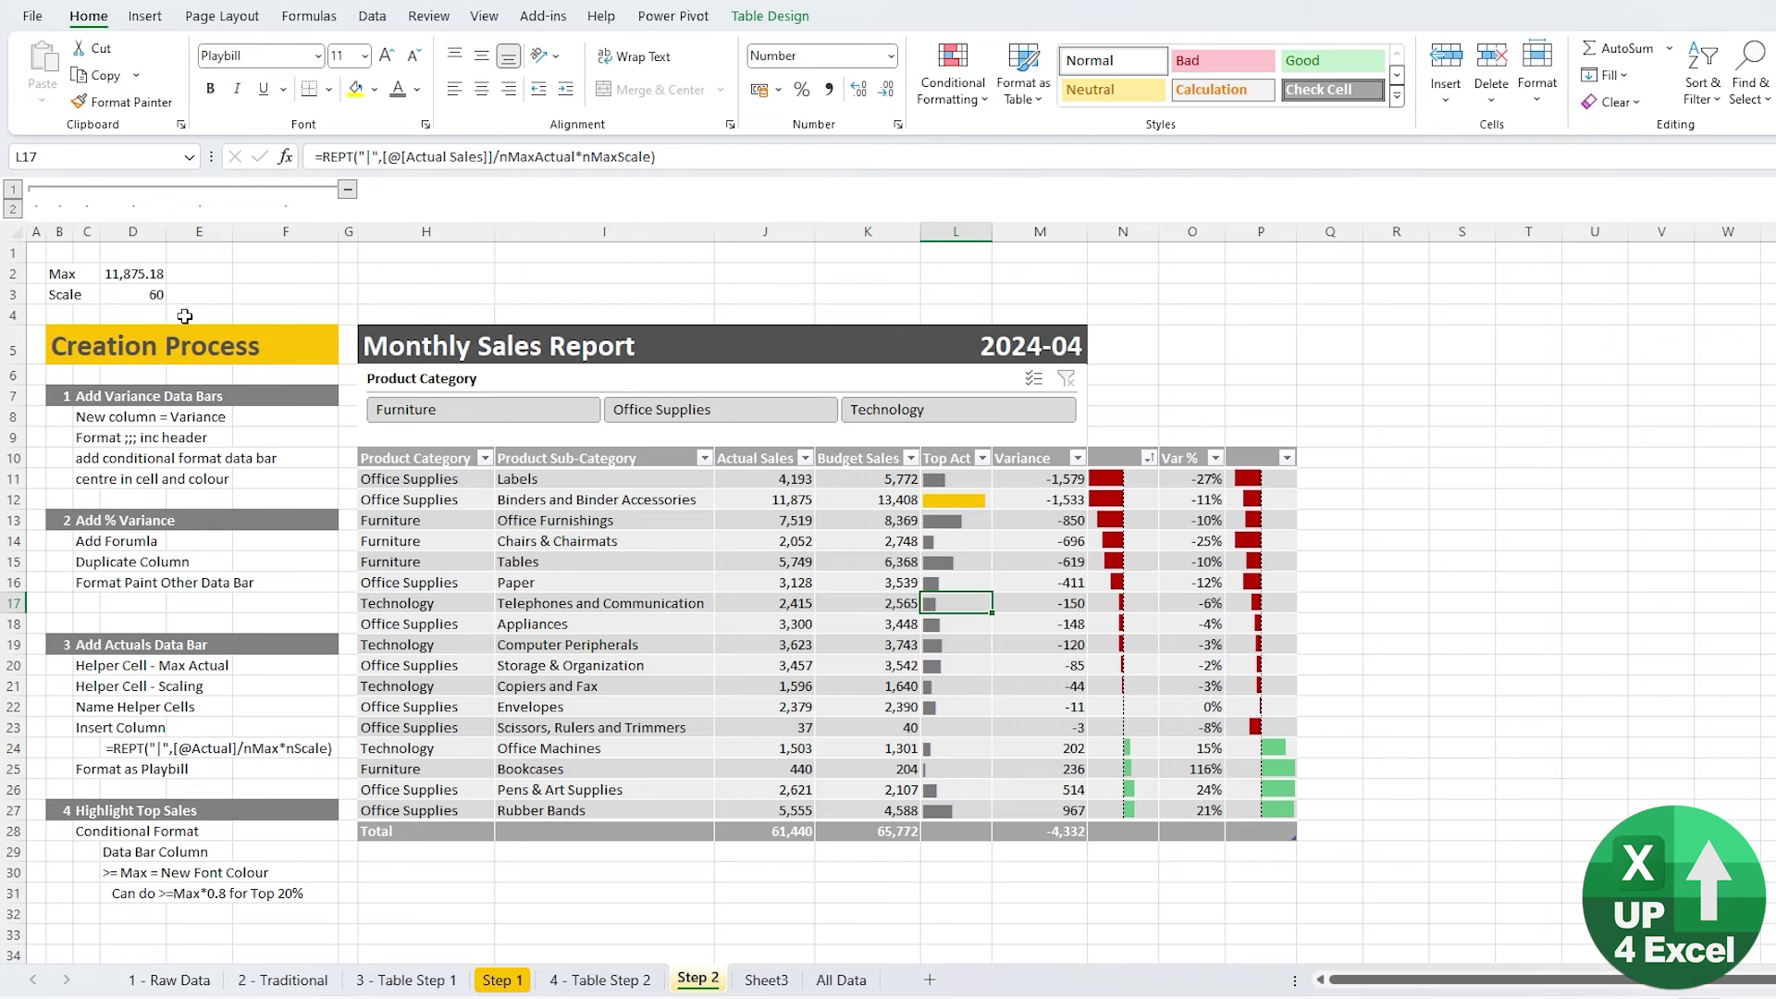
pyautogui.click(125, 276)
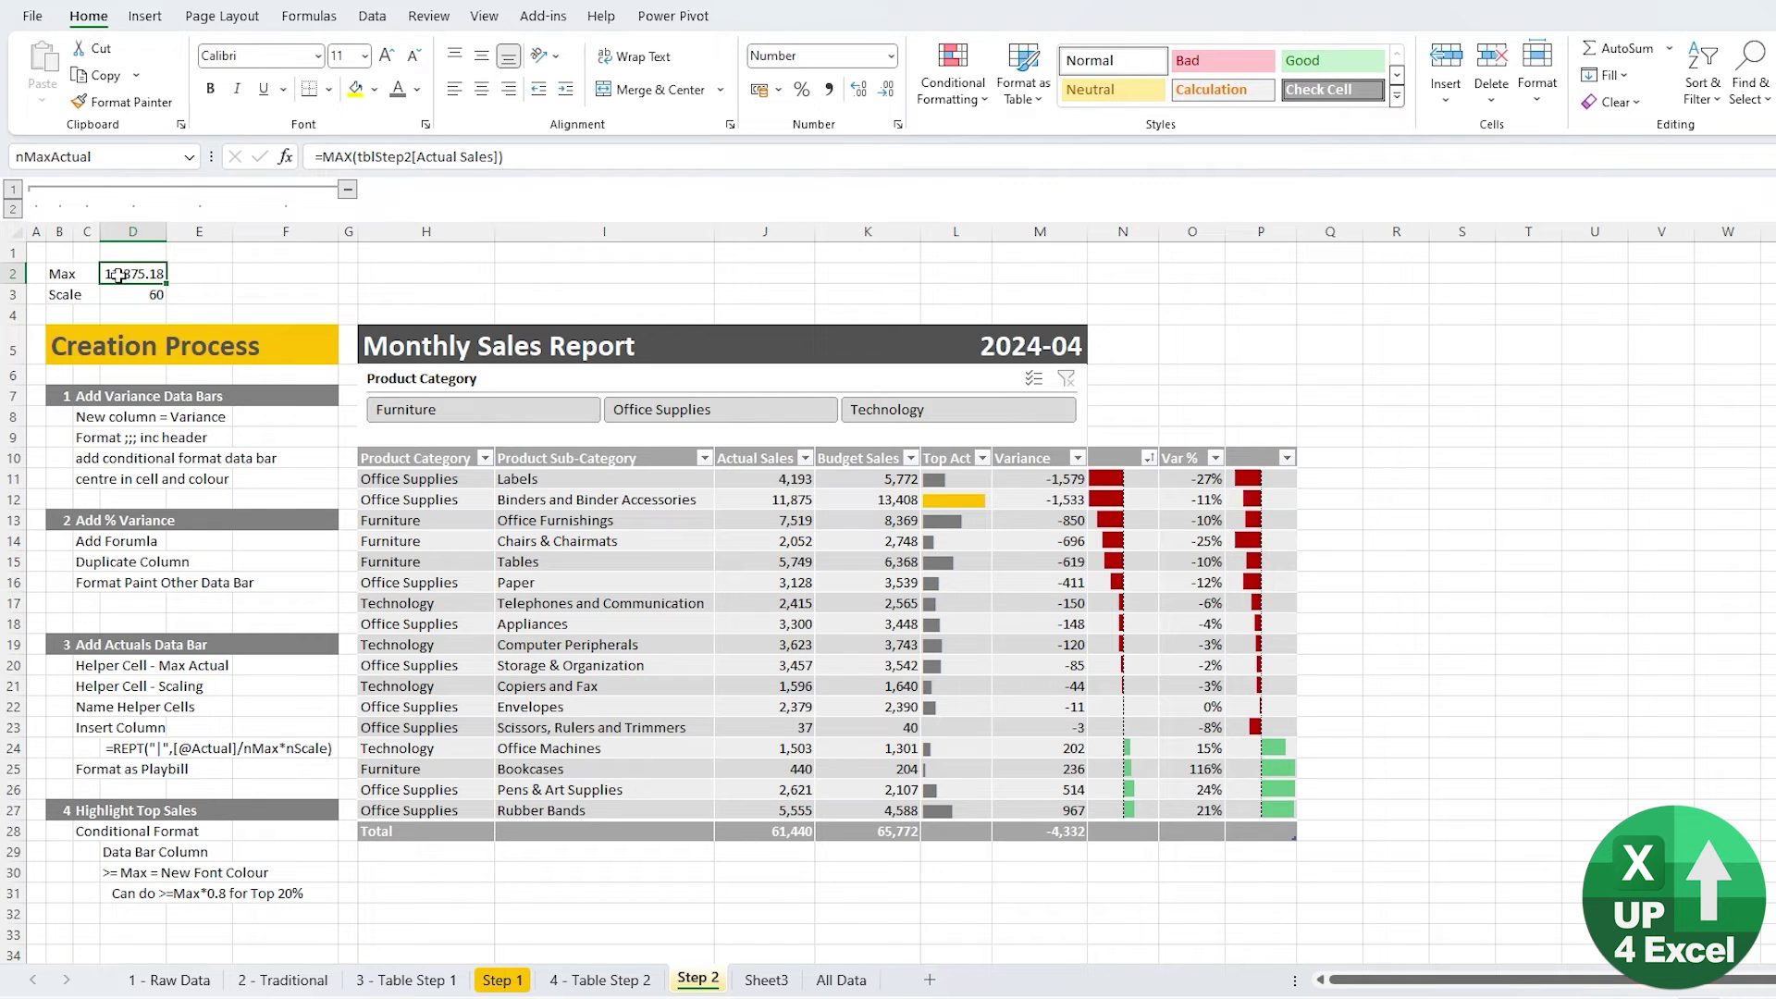
# Replace MAX with SUBTOTAL in the D2 Max formula
pyautogui.click(326, 159)
pyautogui.hotkey('shift', 'Right')
pyautogui.hotkey('shift', 'Right')
pyautogui.hotkey('shift', 'Right')
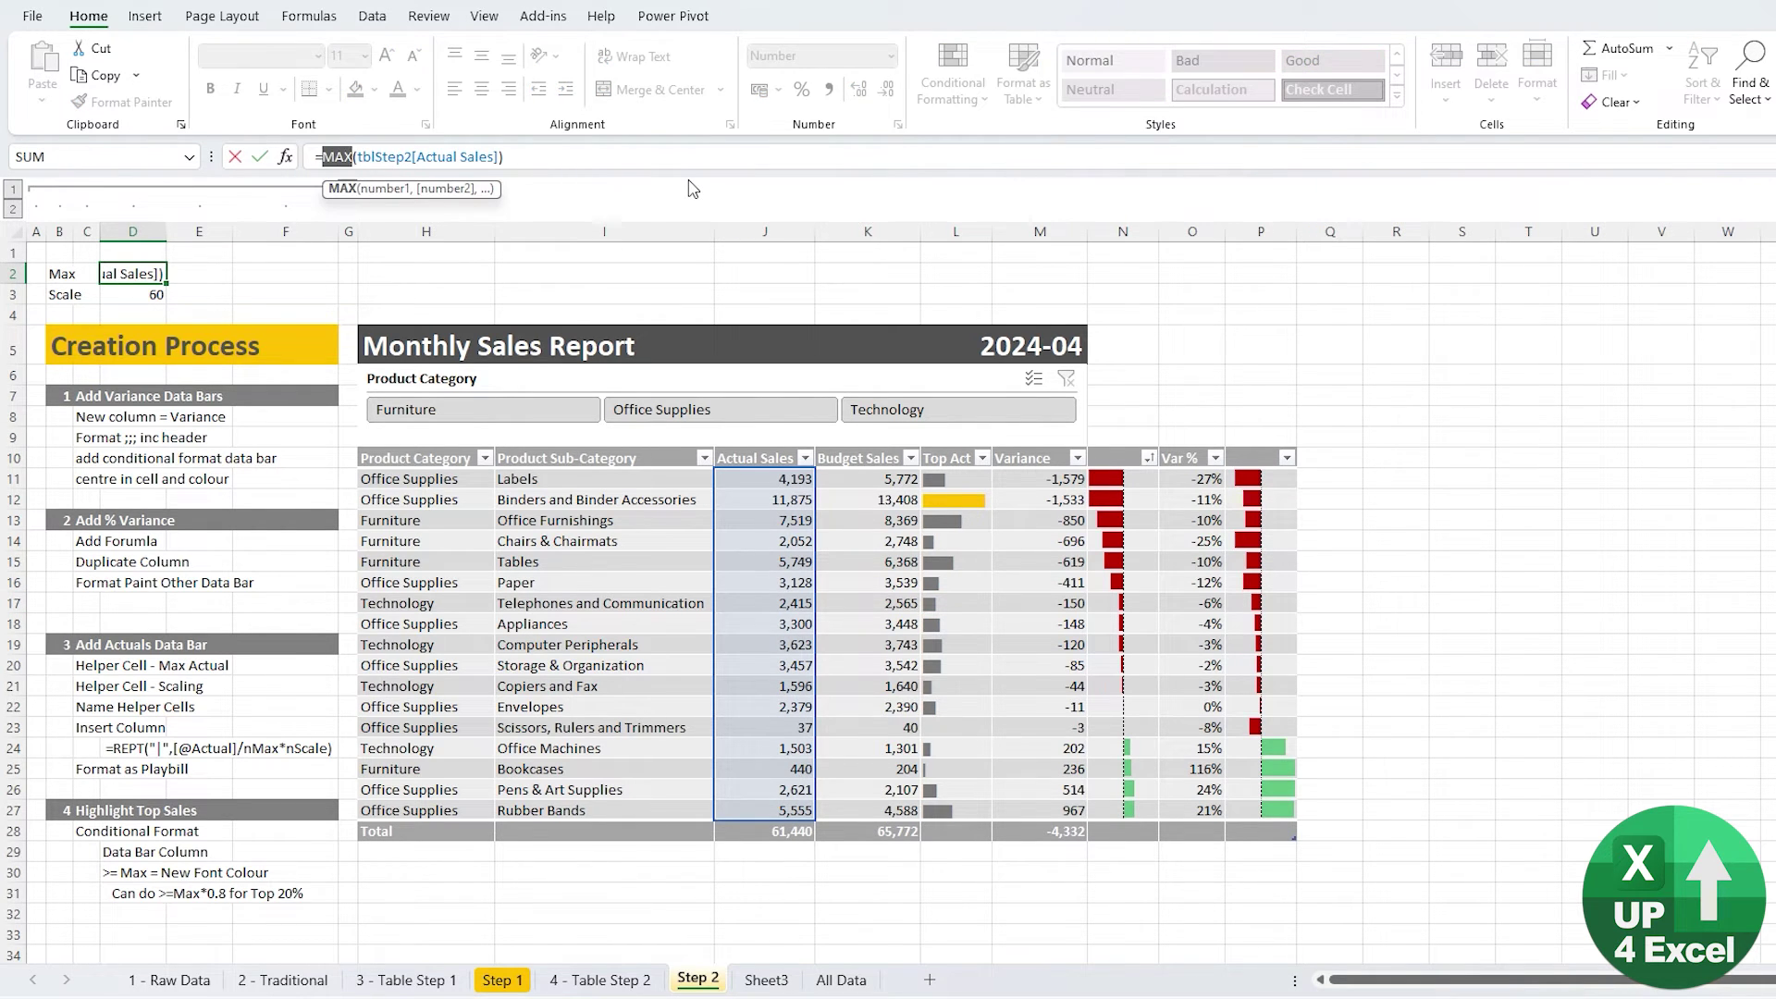
pyautogui.write('sub')
pyautogui.press('Down')
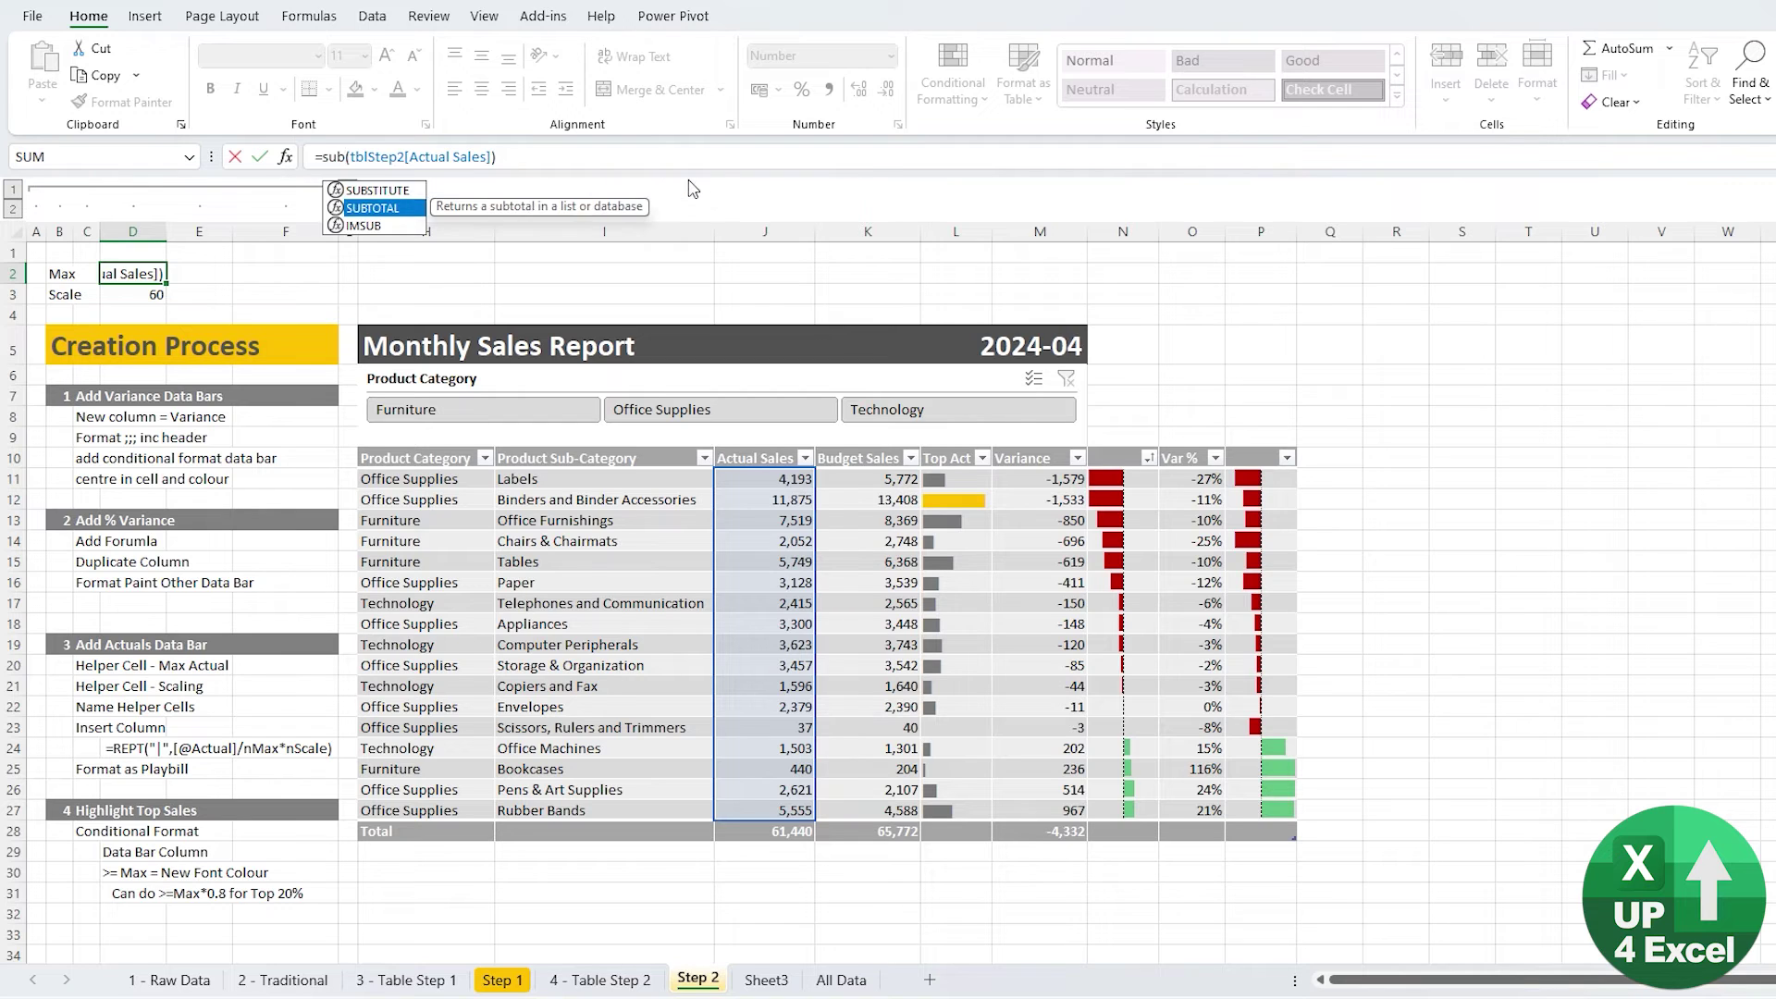
pyautogui.press('Tab')
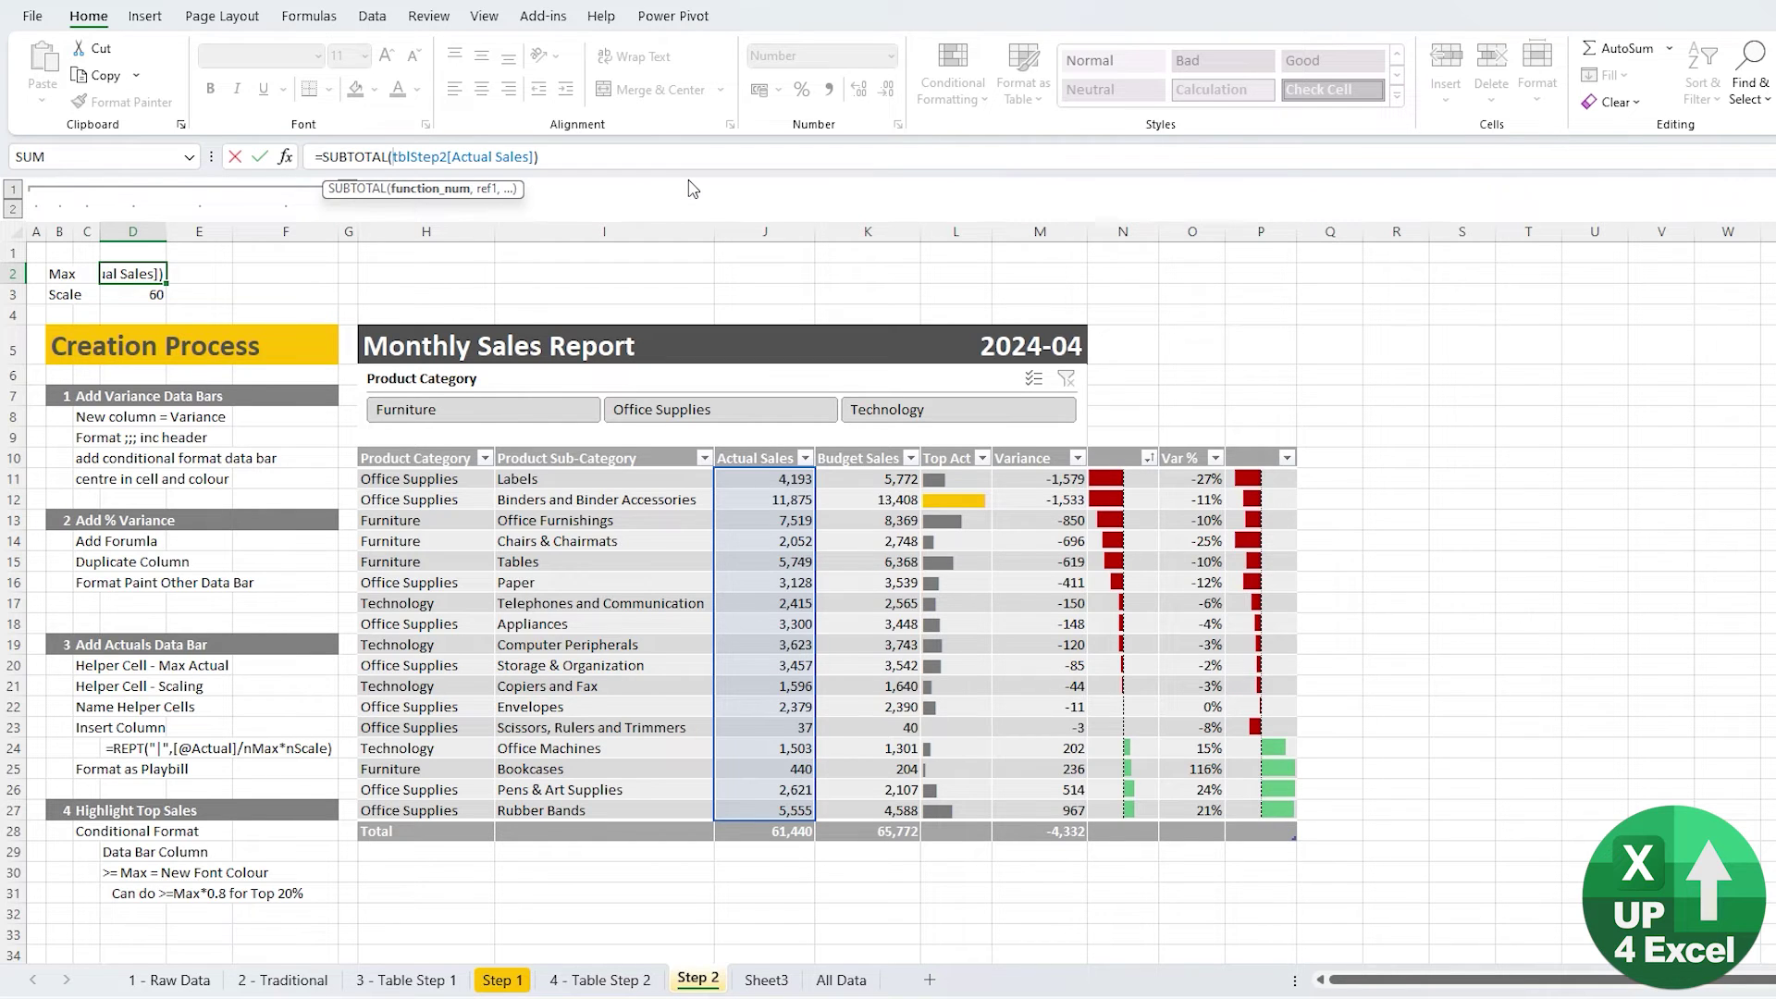
# Choose 104 - MAX as SUBTOTAL's function number and commit =SUBTOTAL(104,tblStep2[Actual Sales])
pyautogui.write('1')
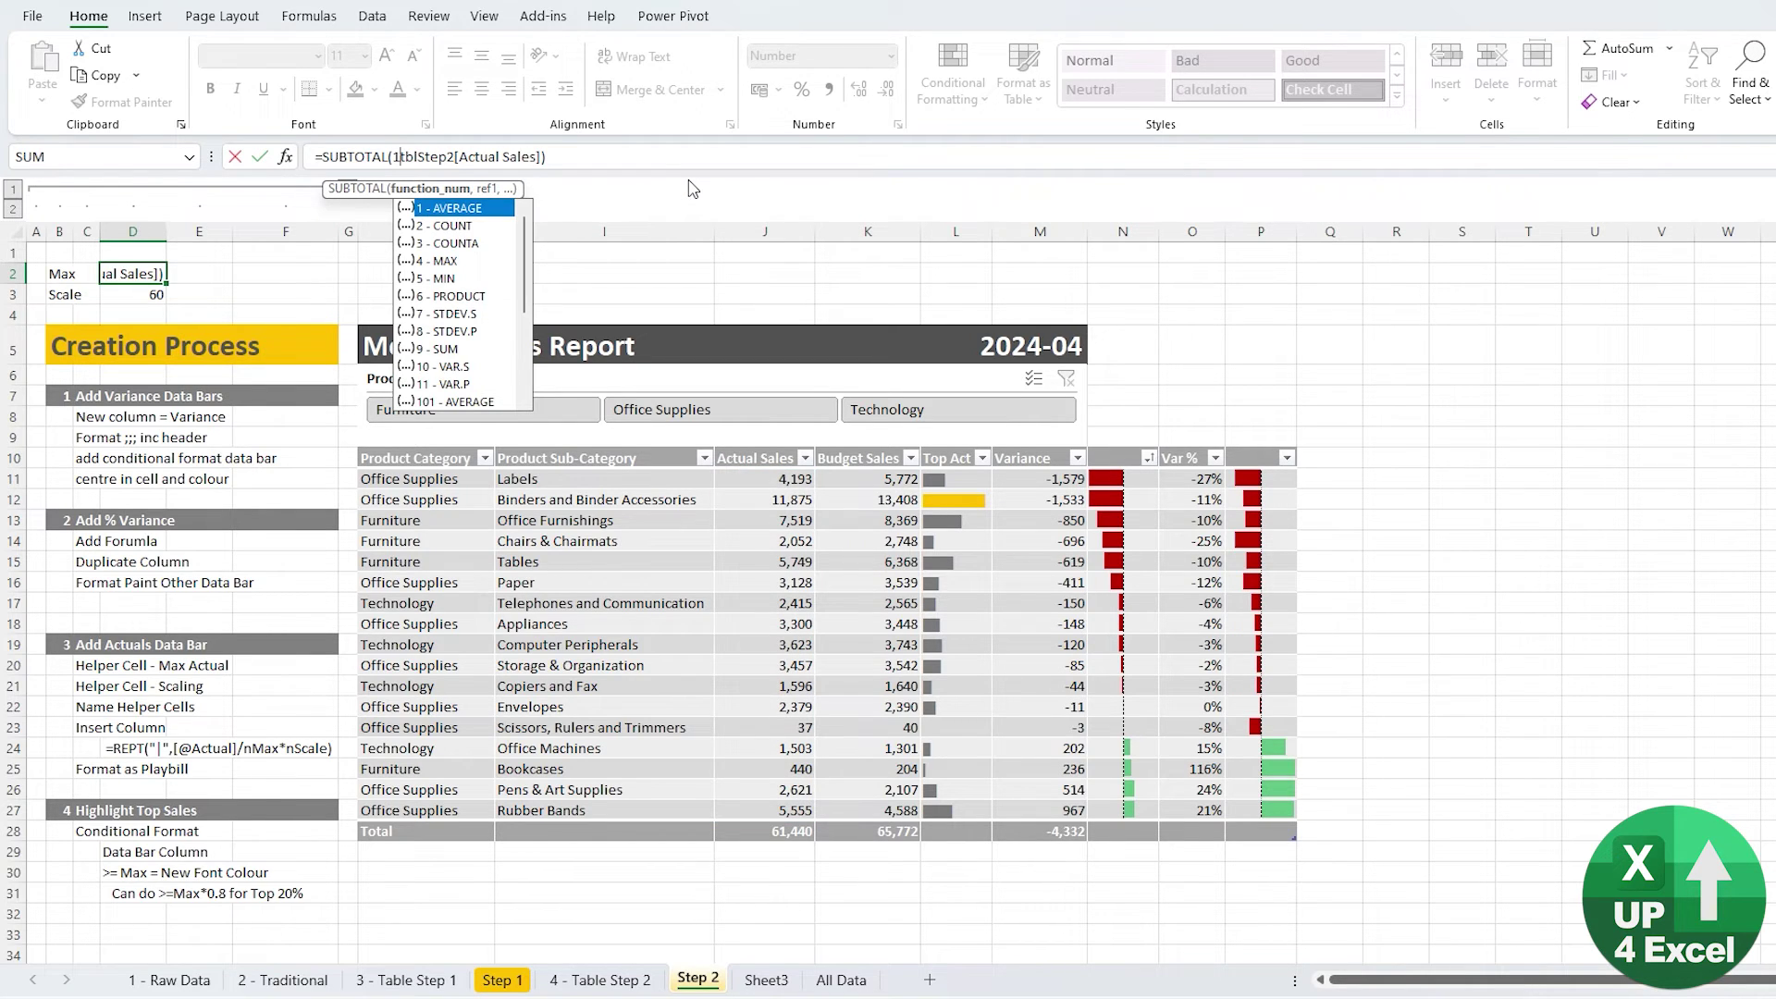
pyautogui.press('Down')
pyautogui.press('Down')
pyautogui.press('Down')
pyautogui.press('Down')
pyautogui.press('Down')
pyautogui.press('Up')
pyautogui.press('Up')
pyautogui.press('Down')
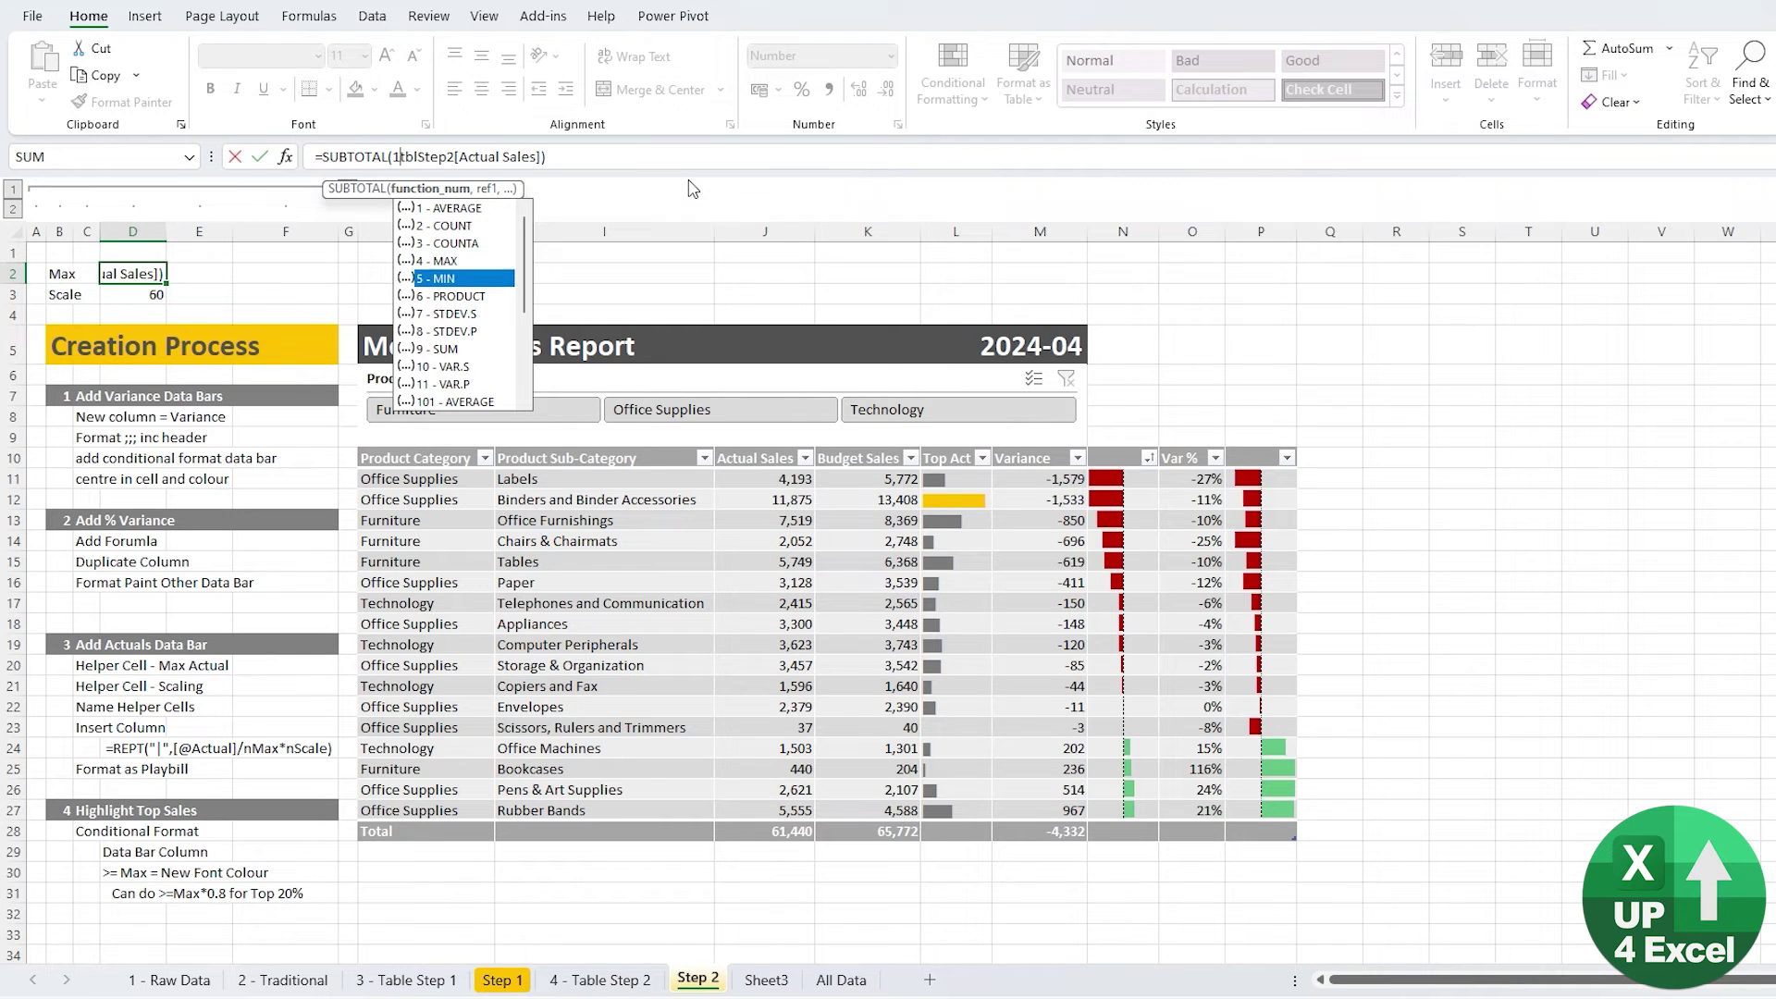
pyautogui.press('Down')
pyautogui.press('Down')
pyautogui.press('Down')
pyautogui.press('Down')
pyautogui.press('Down')
pyautogui.press('Down')
pyautogui.press('Down')
pyautogui.press('Down')
pyautogui.press('Down')
pyautogui.press('Down')
pyautogui.press('Down')
pyautogui.press('Down')
pyautogui.press('Down')
pyautogui.press('Down')
pyautogui.press('Down')
pyautogui.press('Down')
pyautogui.press('Down')
pyautogui.press('Up')
pyautogui.press('Up')
pyautogui.press('Up')
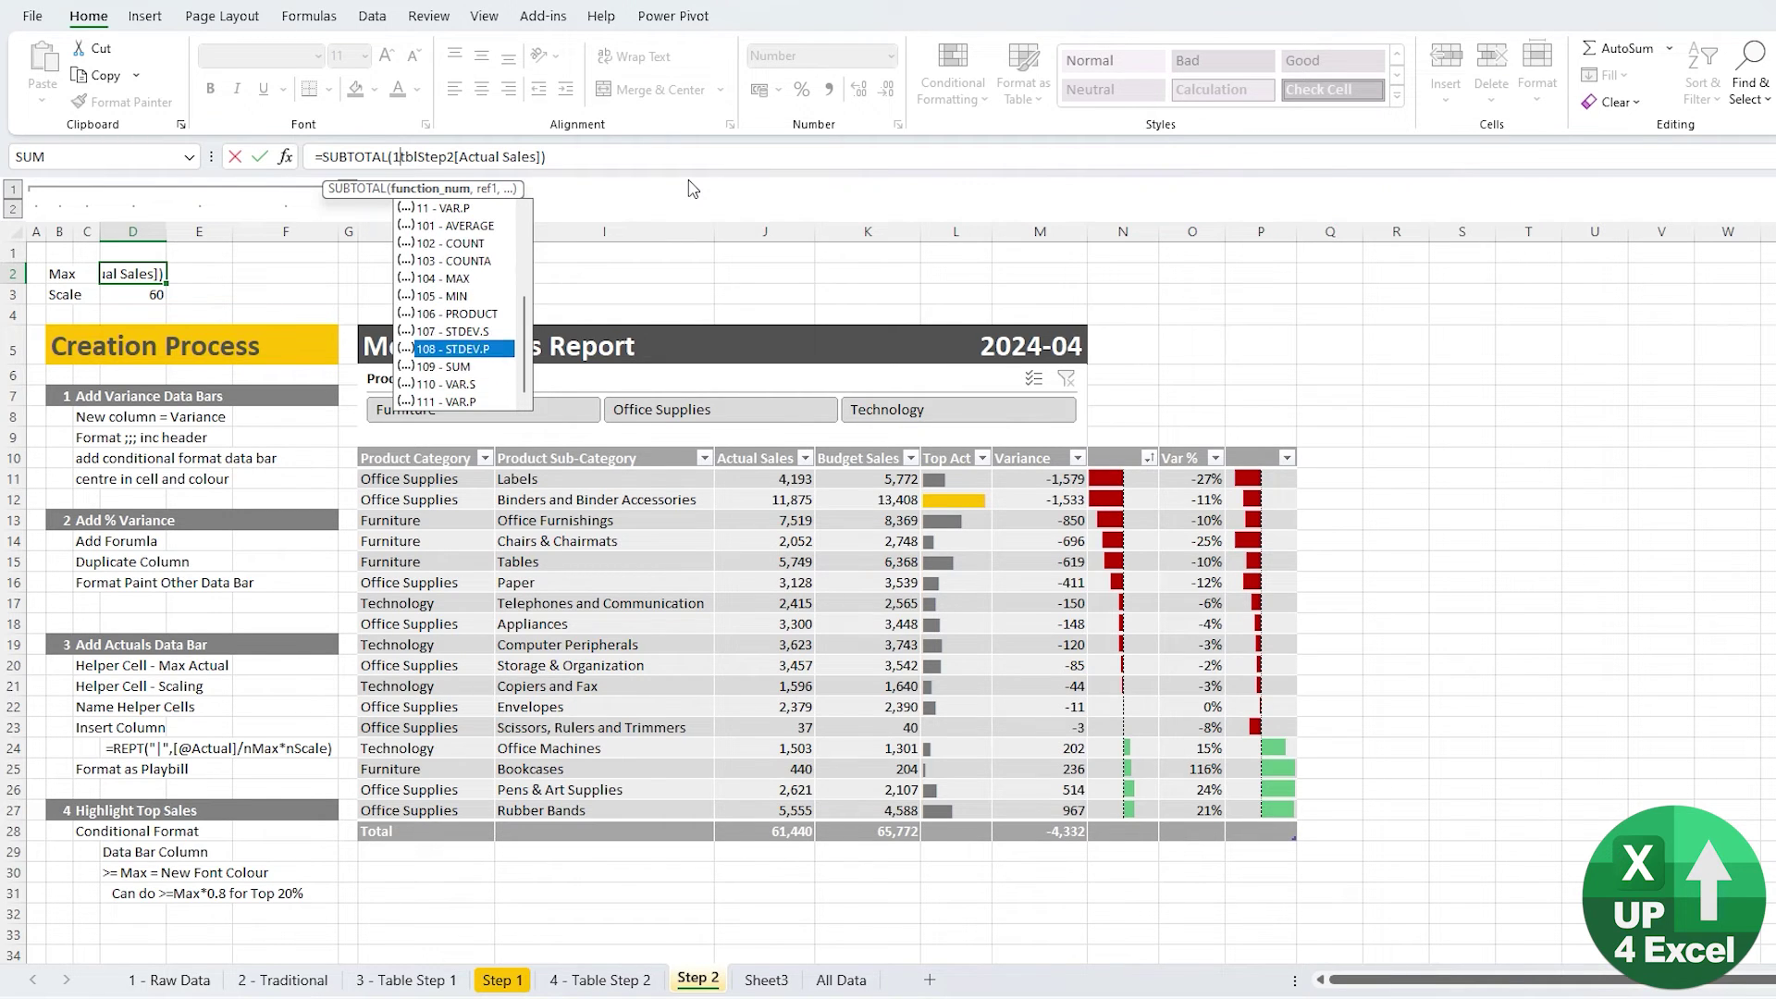
pyautogui.press('Up')
pyautogui.press('Up')
pyautogui.press('Up')
pyautogui.press('Up')
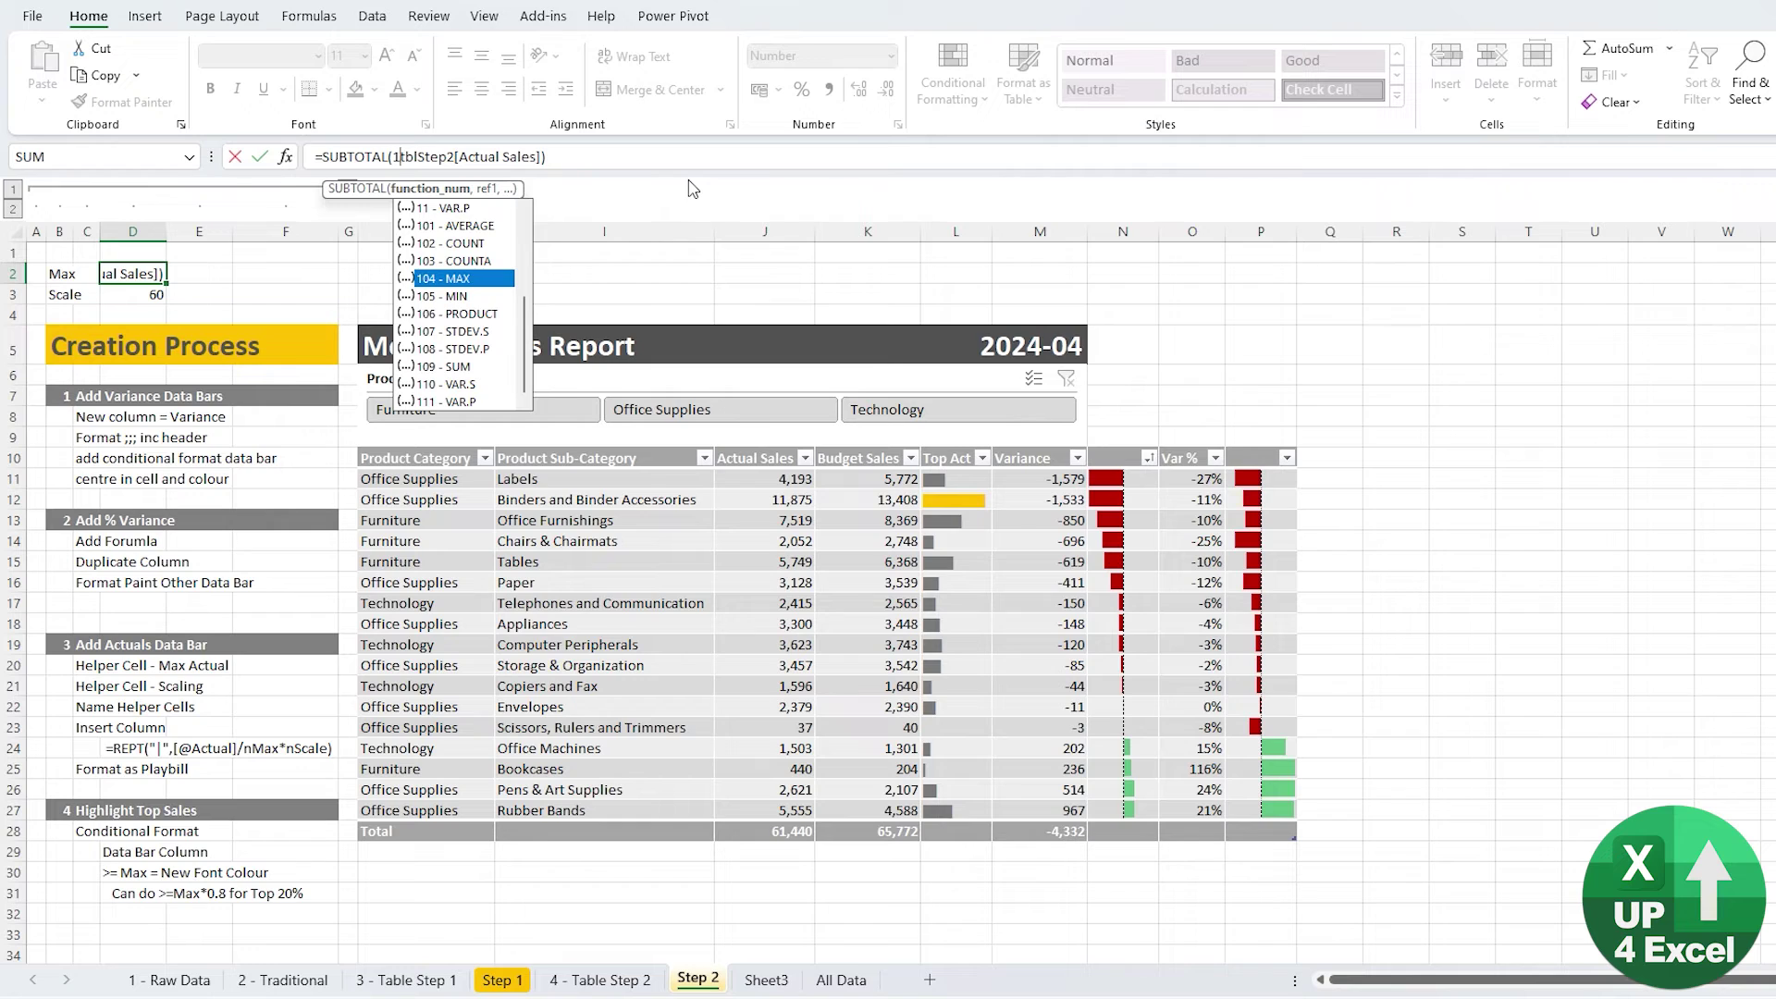
pyautogui.press('Tab')
pyautogui.write(',')
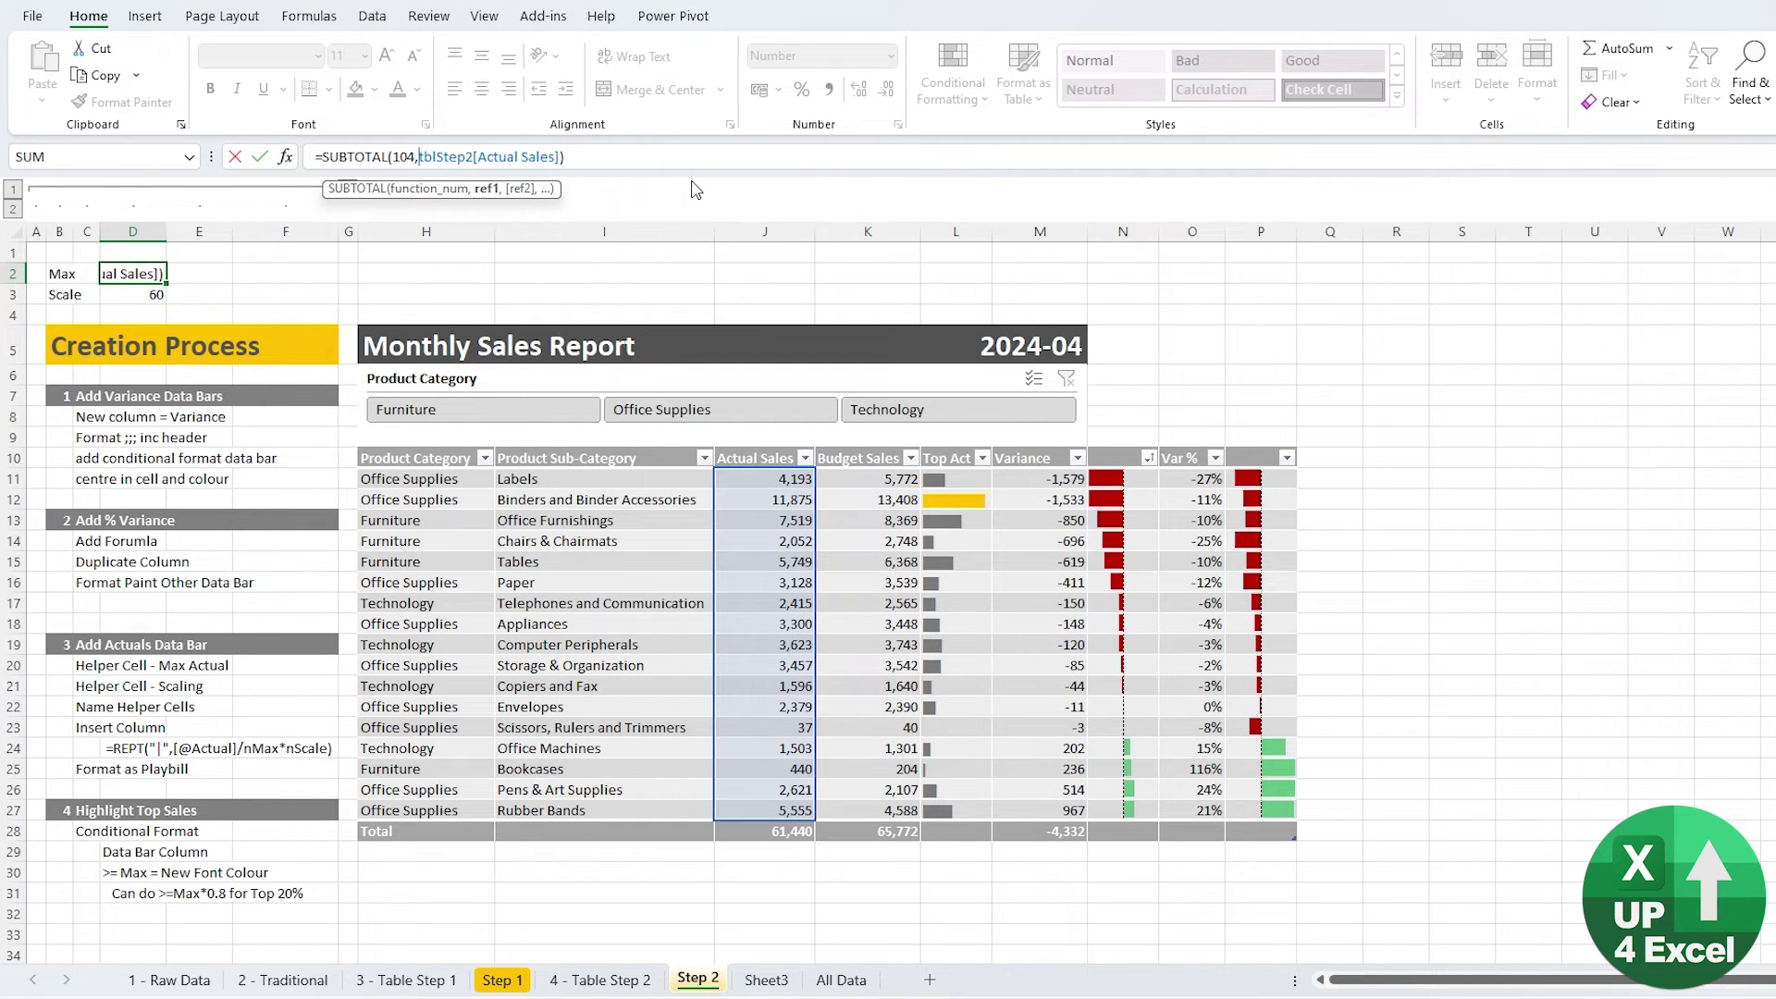
pyautogui.press('Return')
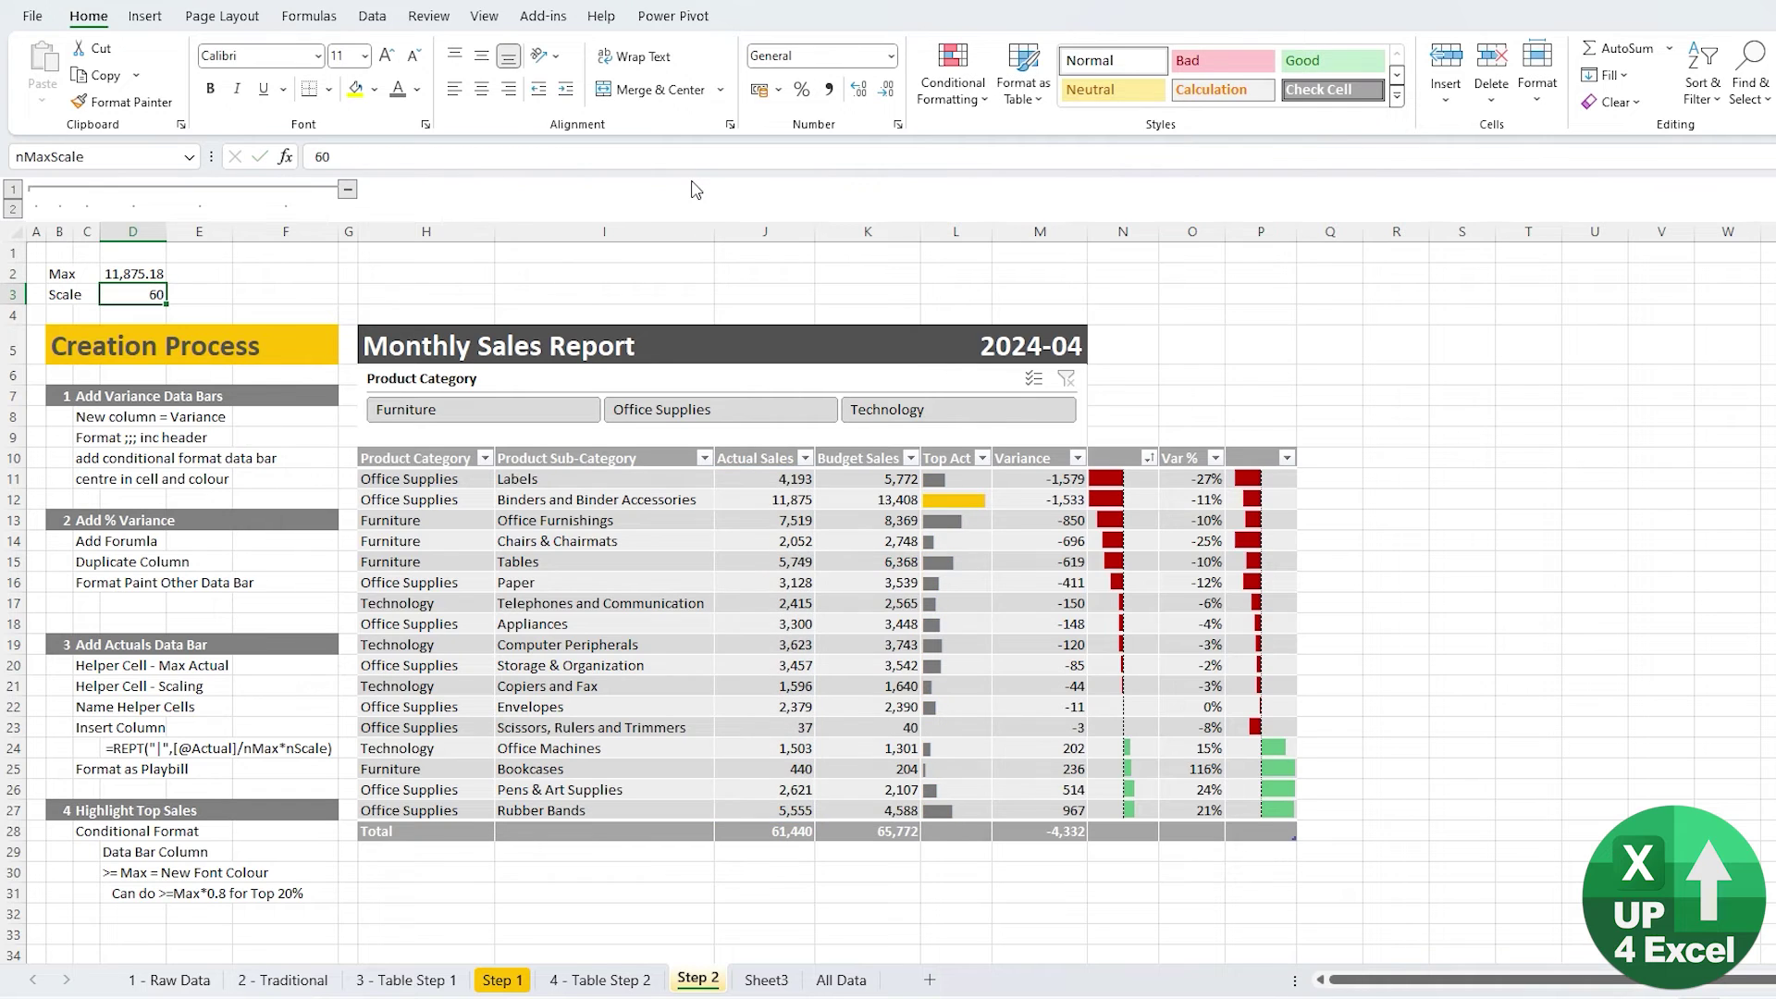
# Test the Max with Technology and Furniture slicer filters, then clear the category filter
pyautogui.click(956, 407)
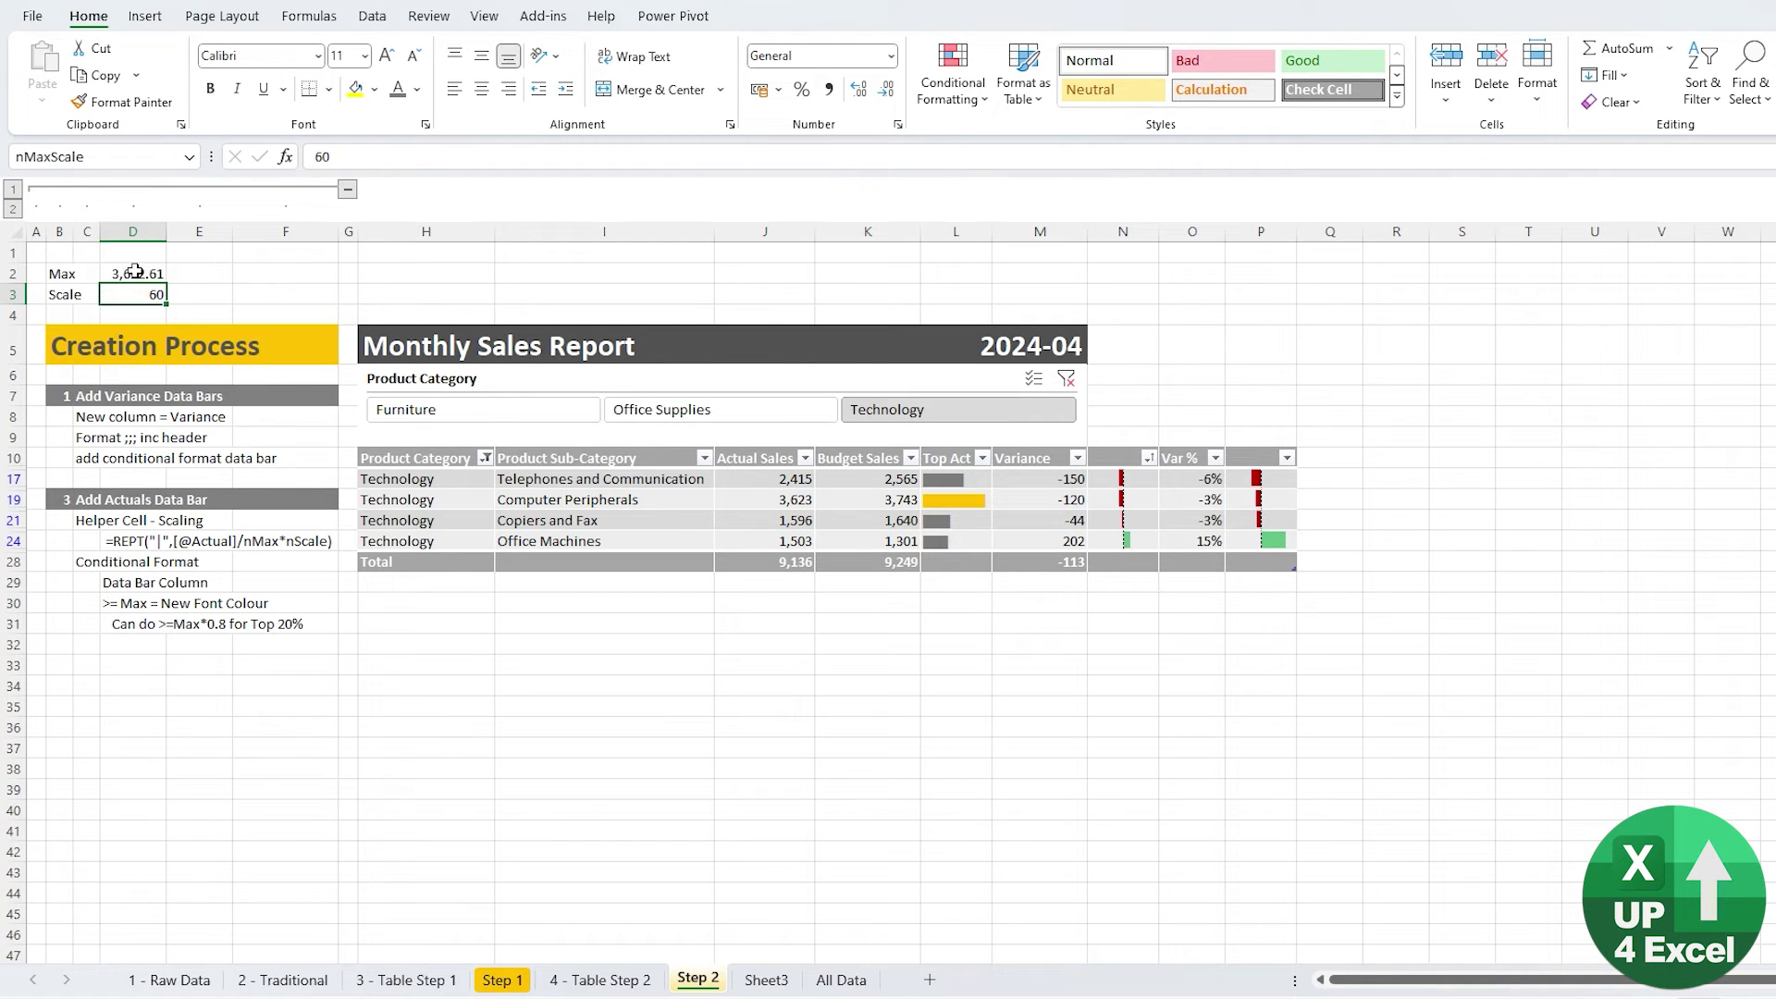
pyautogui.click(576, 415)
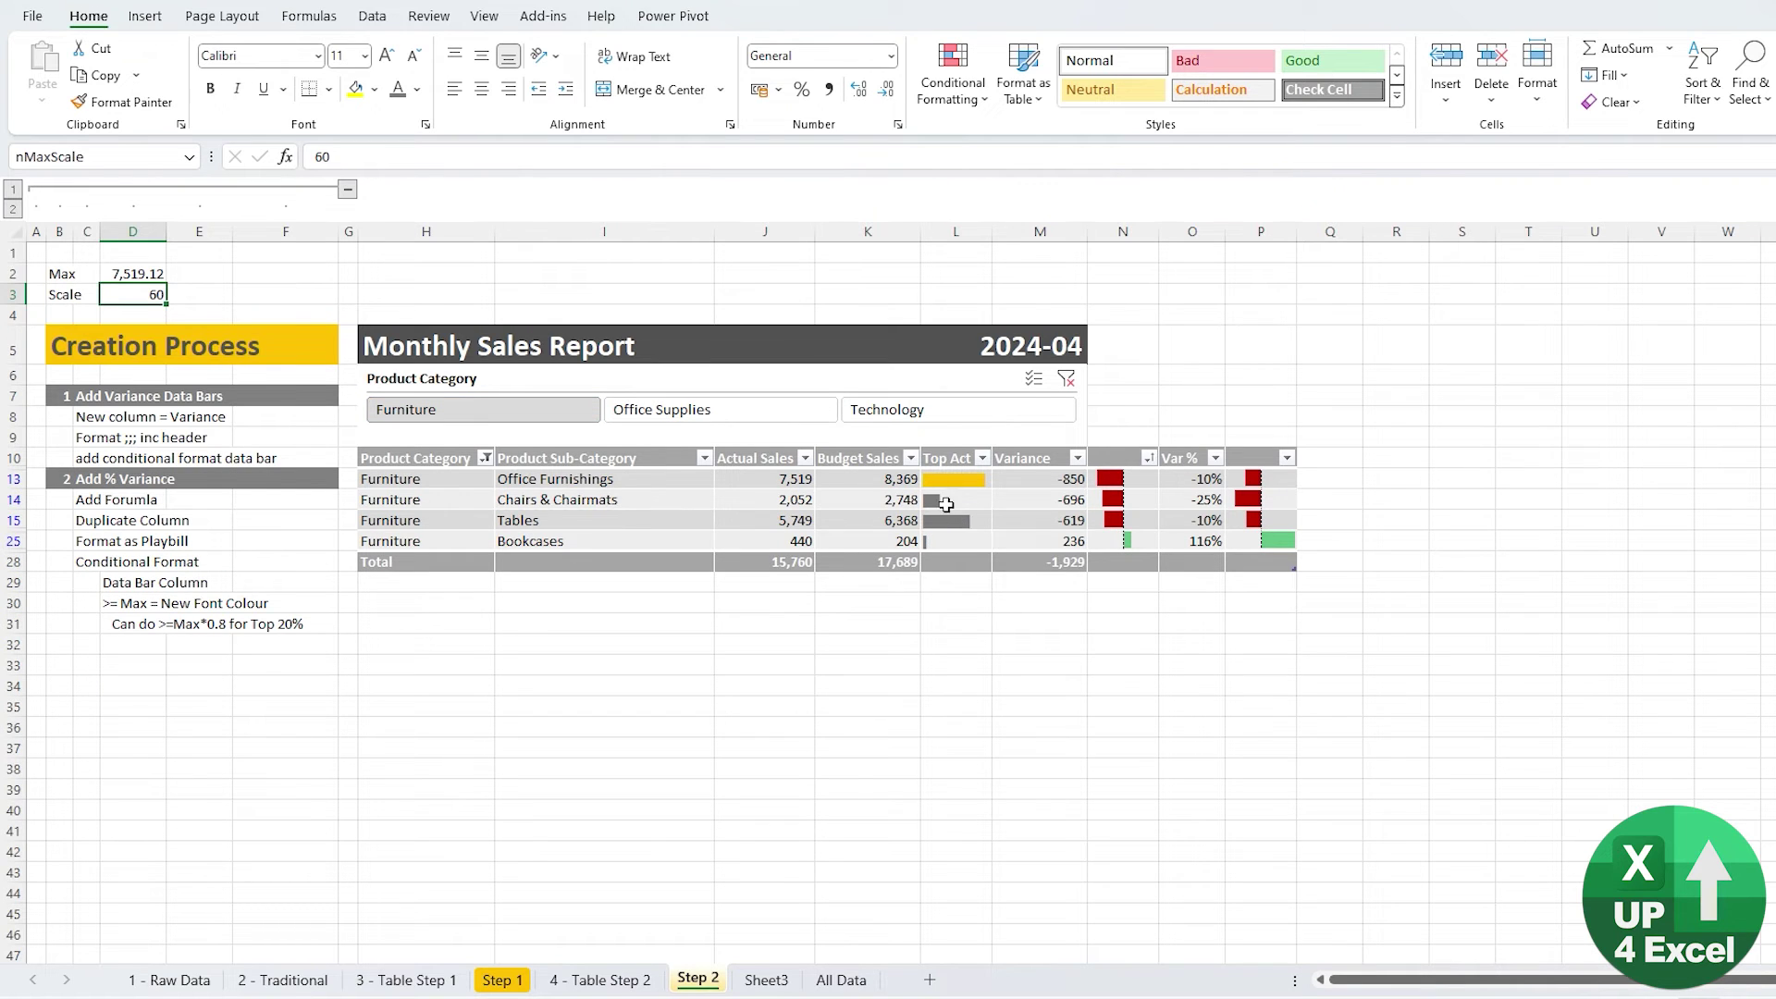
pyautogui.click(149, 631)
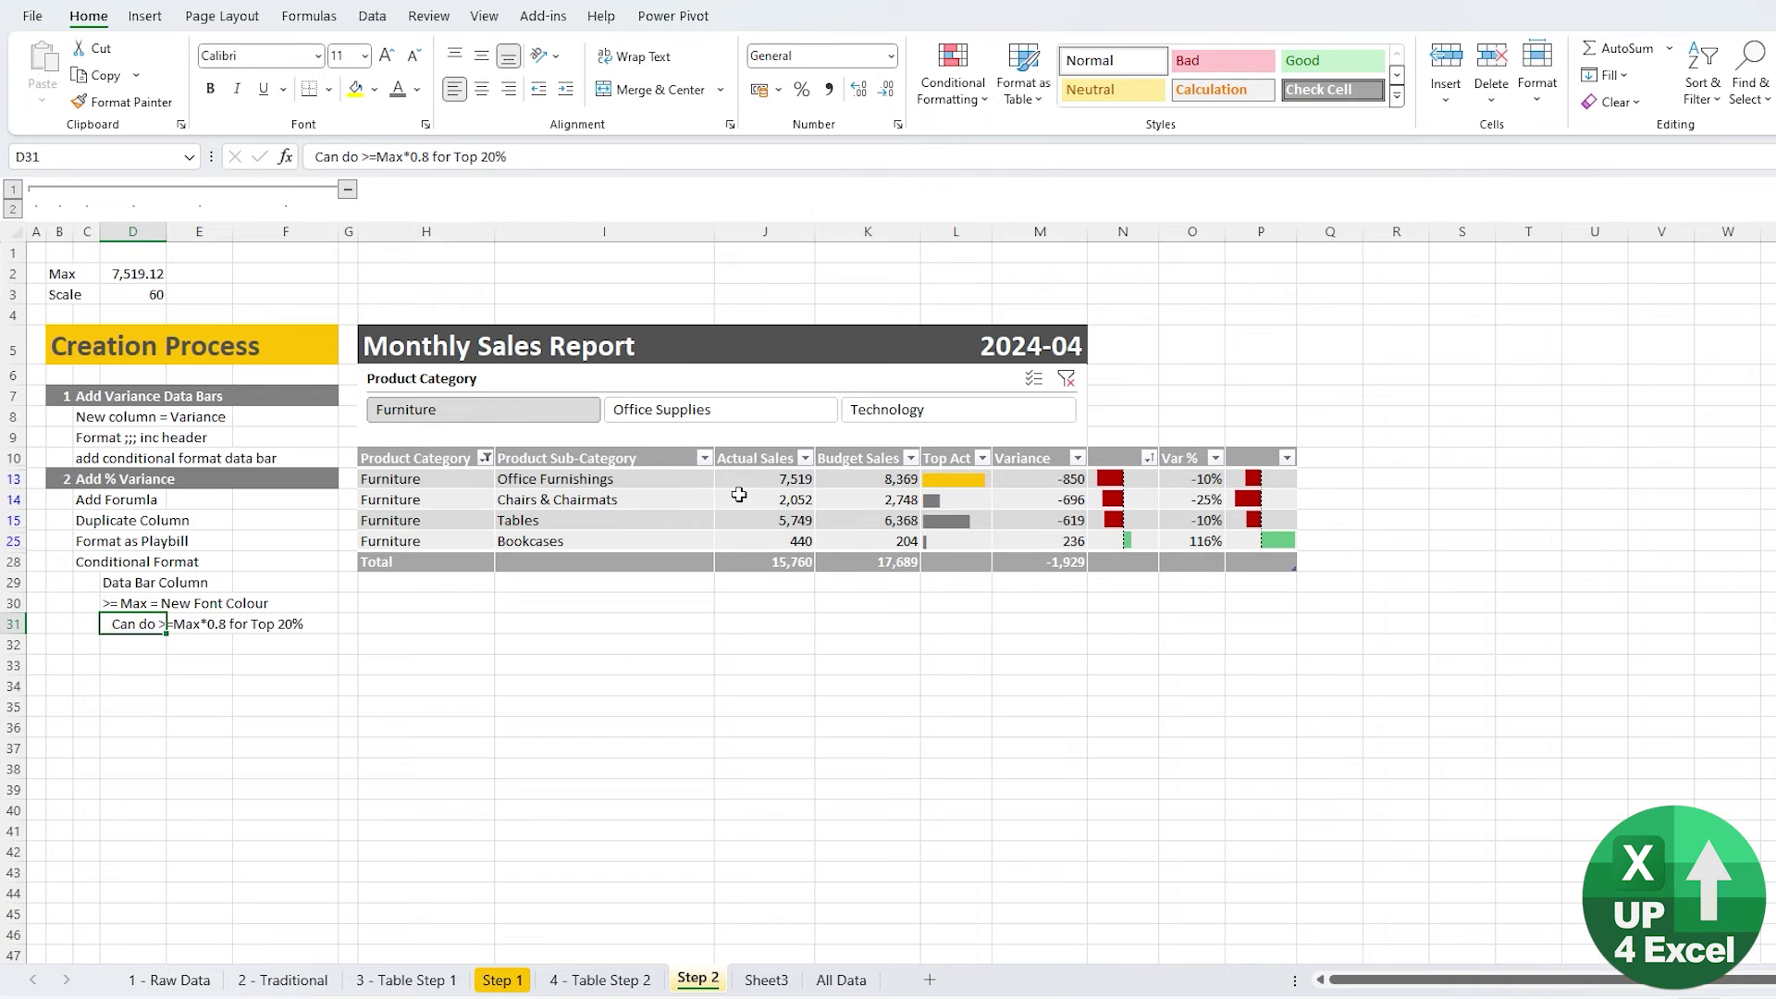
pyautogui.click(1066, 379)
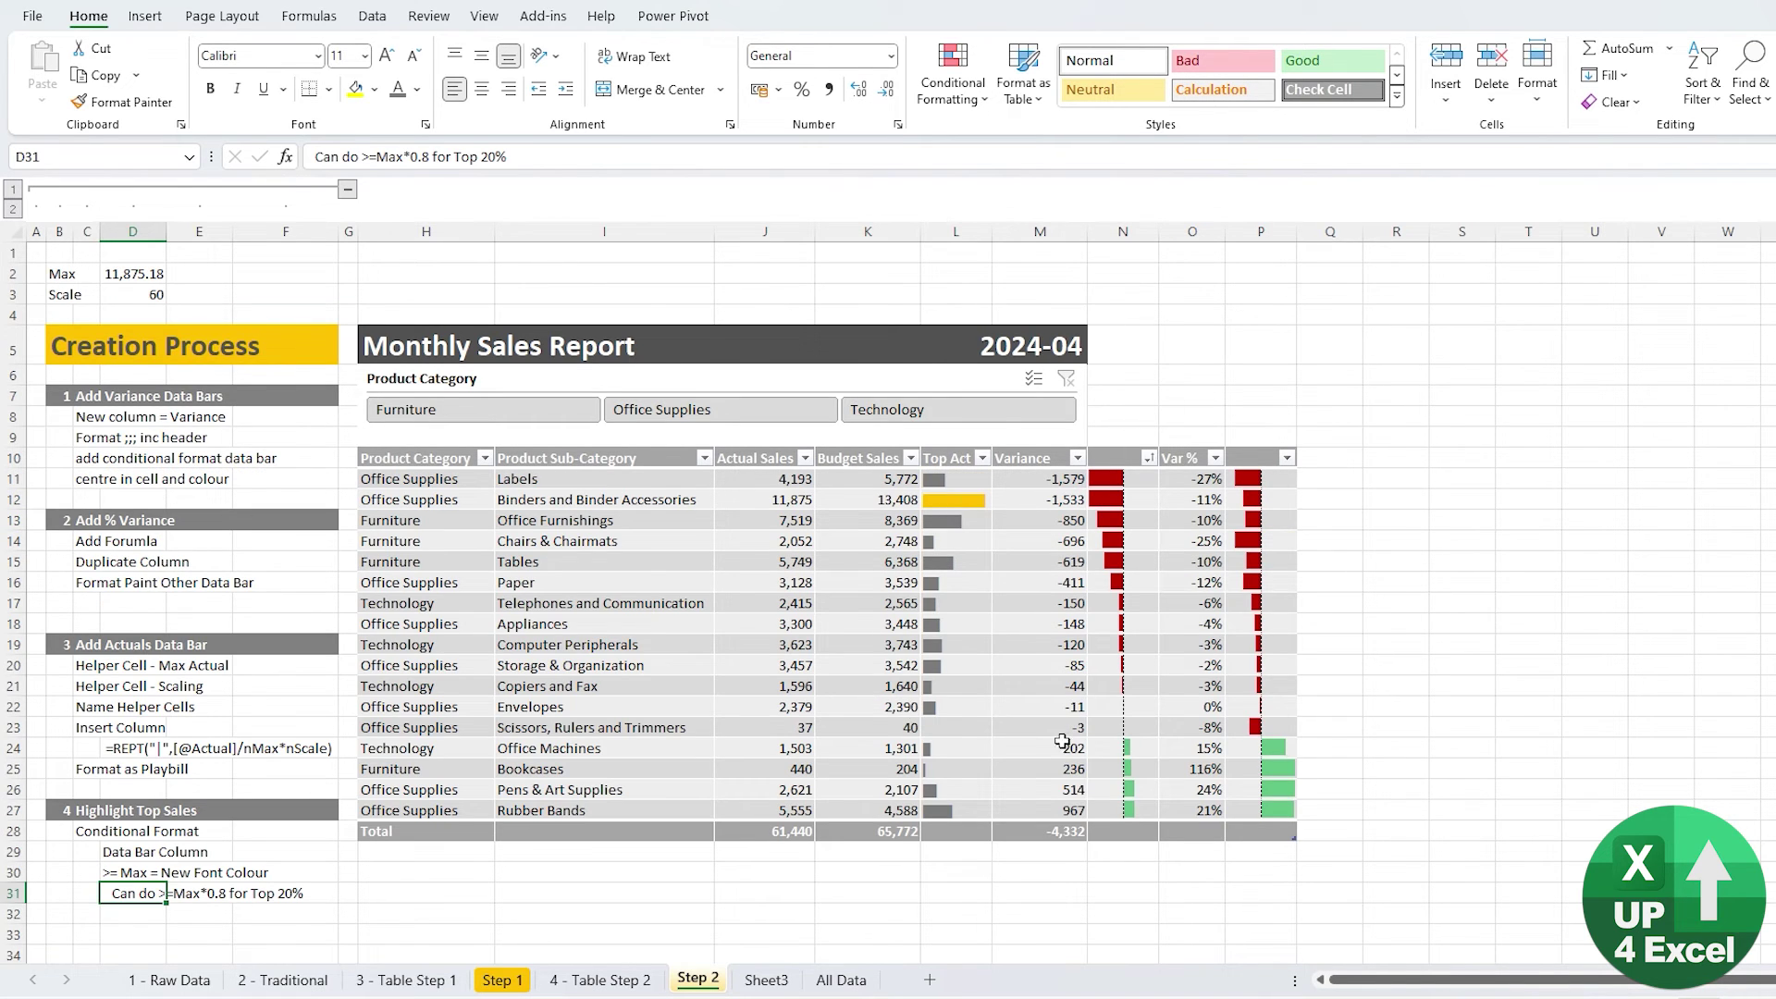
# Widen the Product Category slicer across the report and move the 2024-04 date to O5:P5
pyautogui.click(987, 377)
pyautogui.moveTo(1087, 406); pyautogui.dragTo(1297, 406)
pyautogui.click(946, 342)
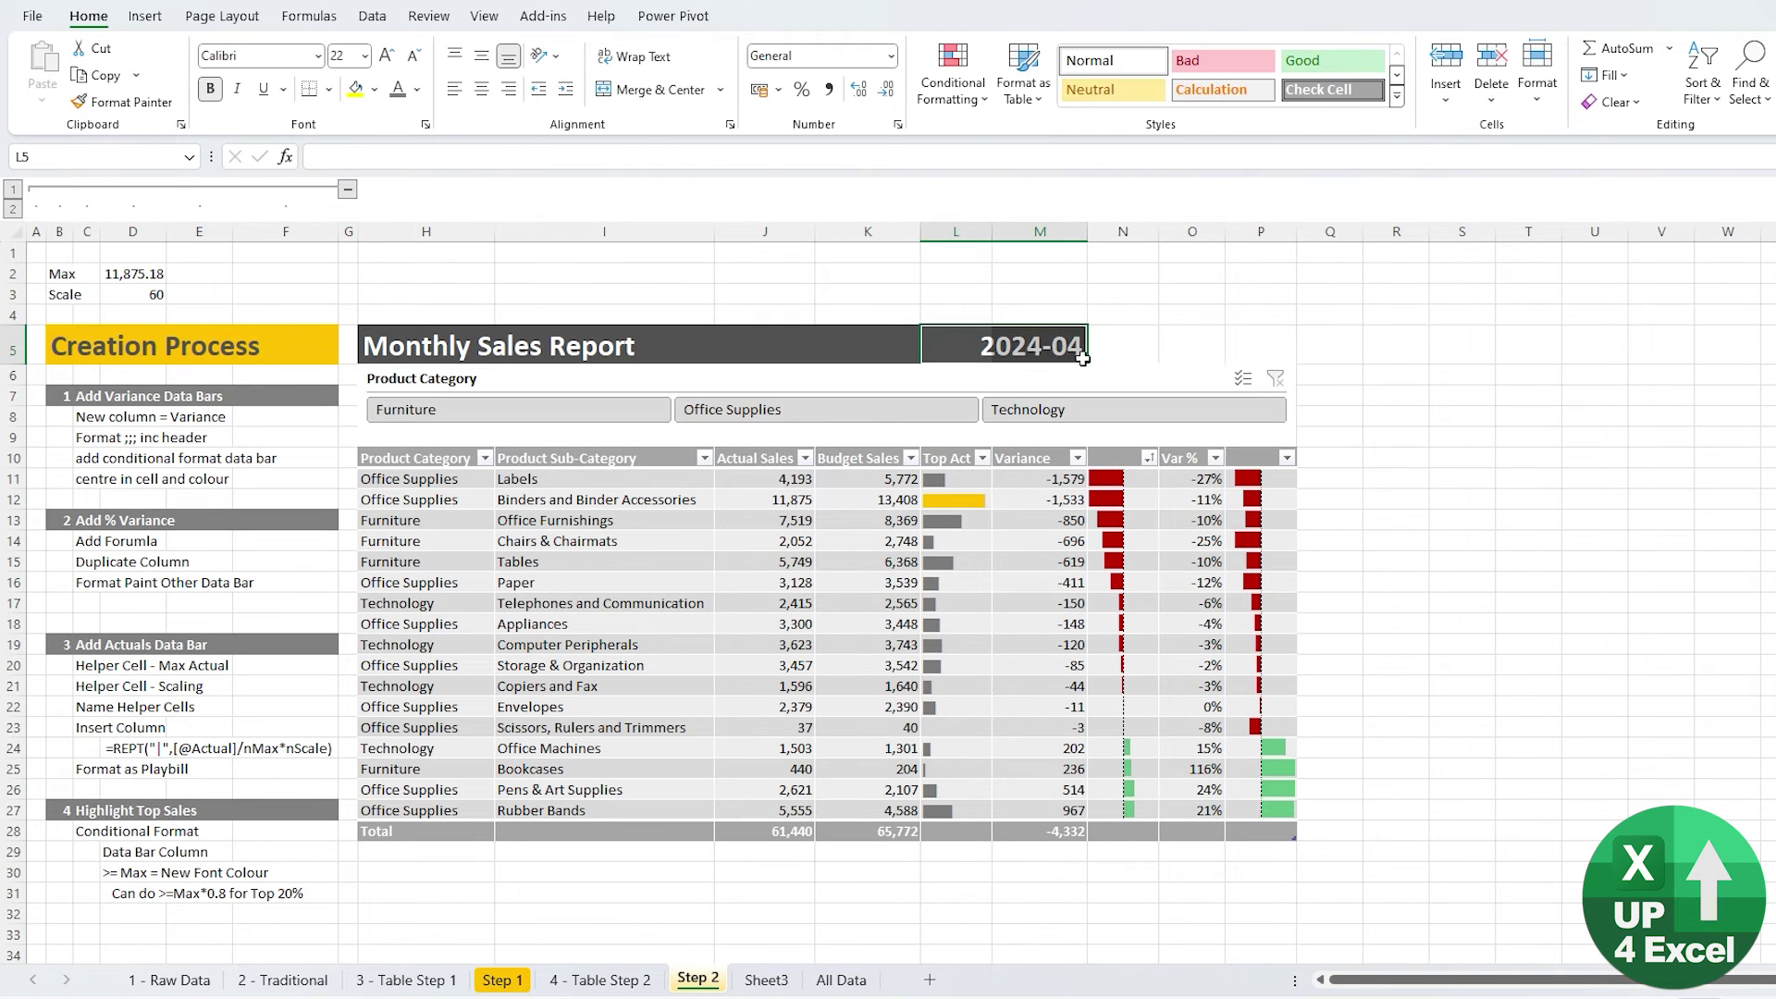
pyautogui.moveTo(1004, 362); pyautogui.dragTo(1239, 349)
pyautogui.click(1148, 639)
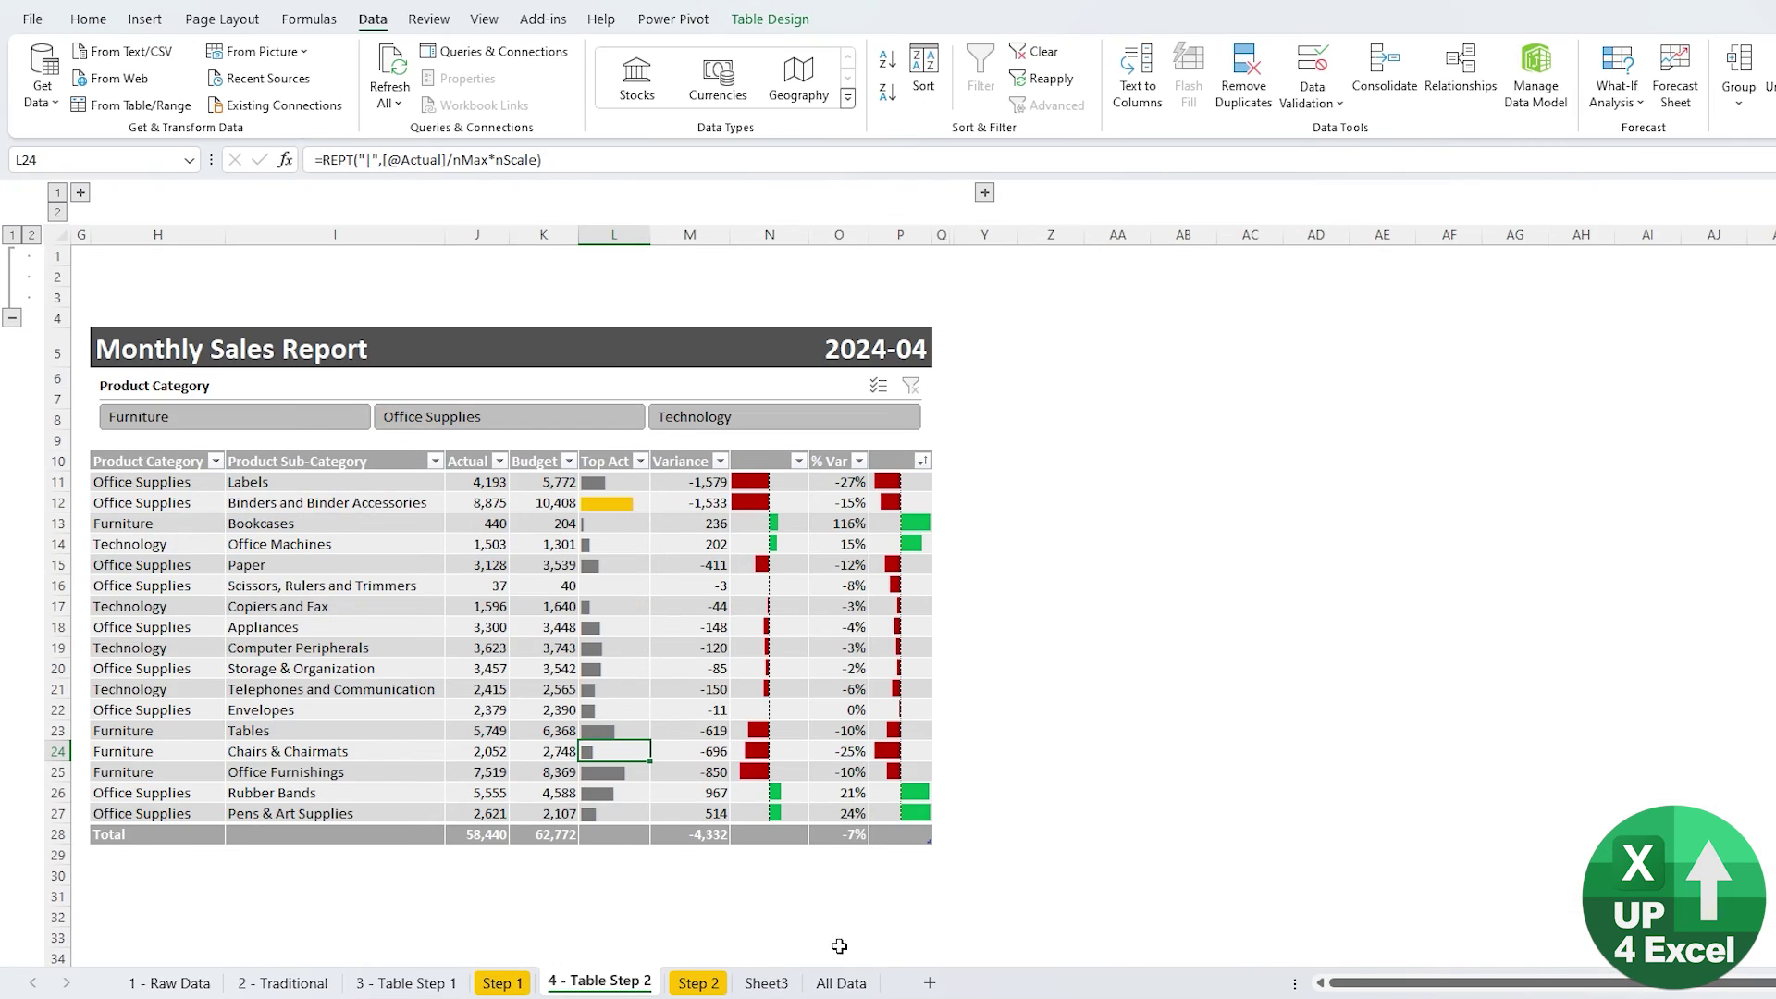
# Paste the copied All Data rows into the first empty row below the Step 2 table
pyautogui.click(842, 980)
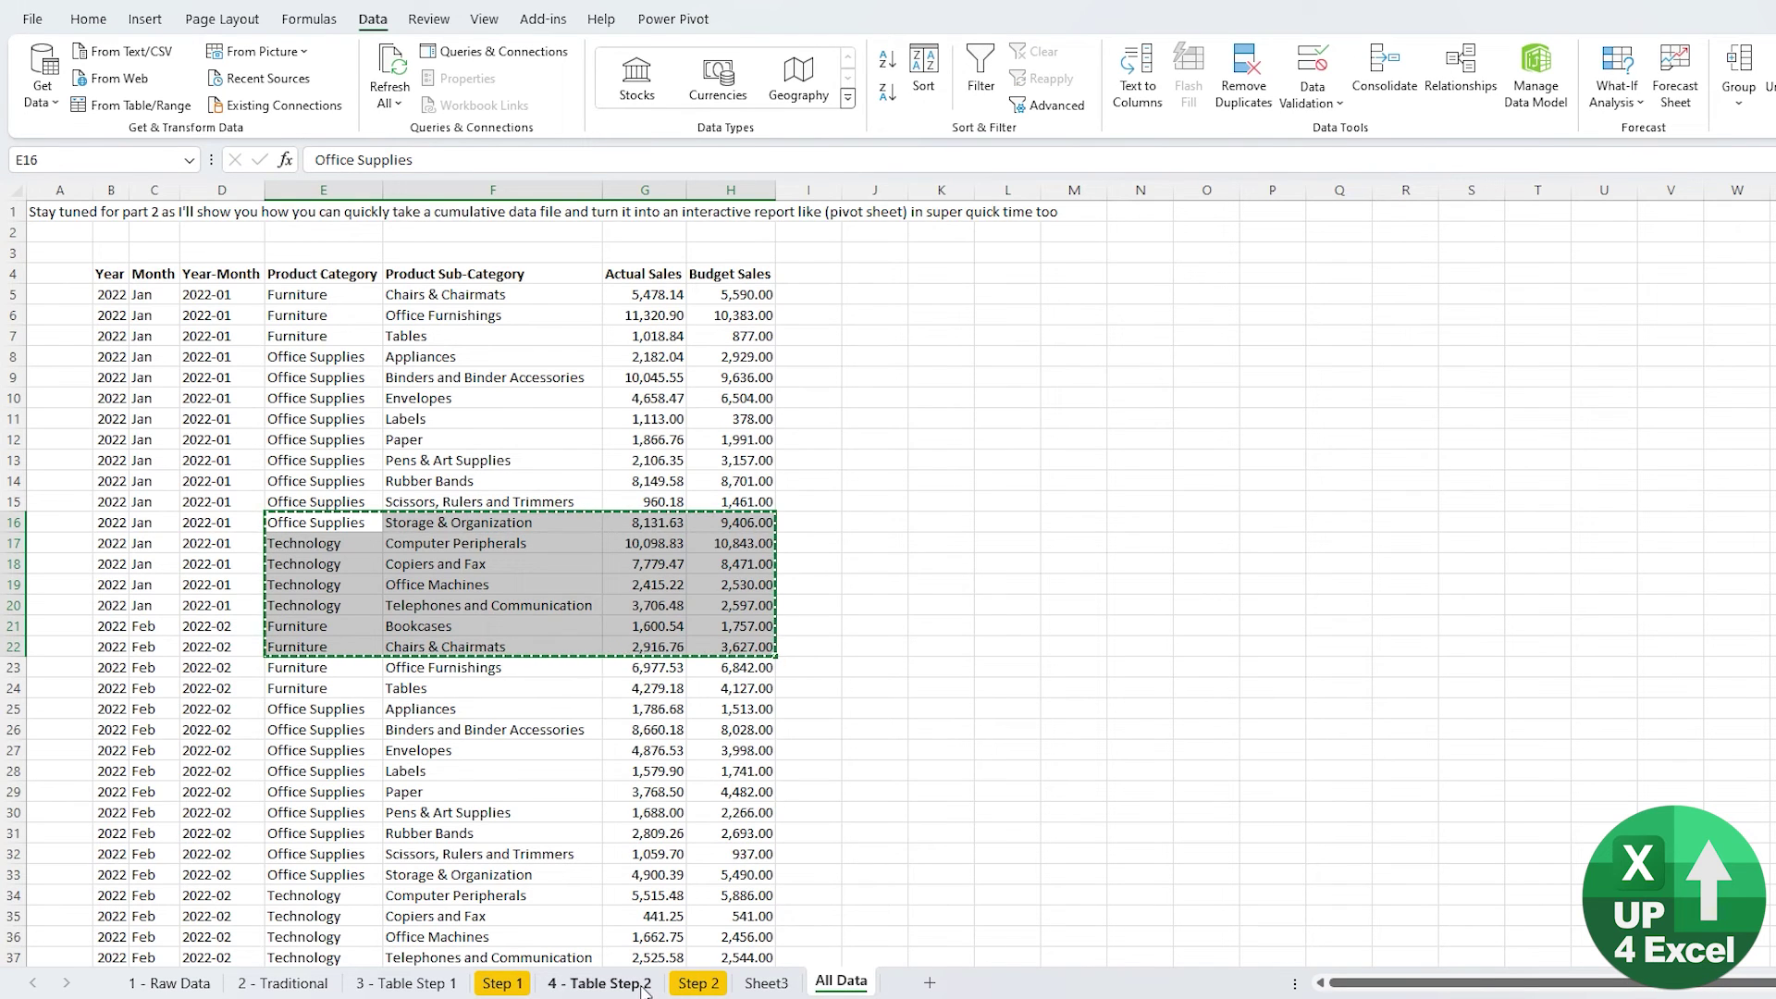
pyautogui.click(696, 982)
pyautogui.click(93, 834)
pyautogui.write('Office Supplies\tStorage & Organization\t8,132\t9,406 Technology\tComputer Peripherals\t10,099\t10,843 Technology\tCopiers and Fax\t7,779\t8,471 Technology\tOffice Machines\t2,415\t2,530 Technology\tTelephones and Communication\t3,706\t2,597 Furniture\tBookcases\t1,601\t1,757 Furniture\tChairs & Chairmats\t2,917\t3,627')
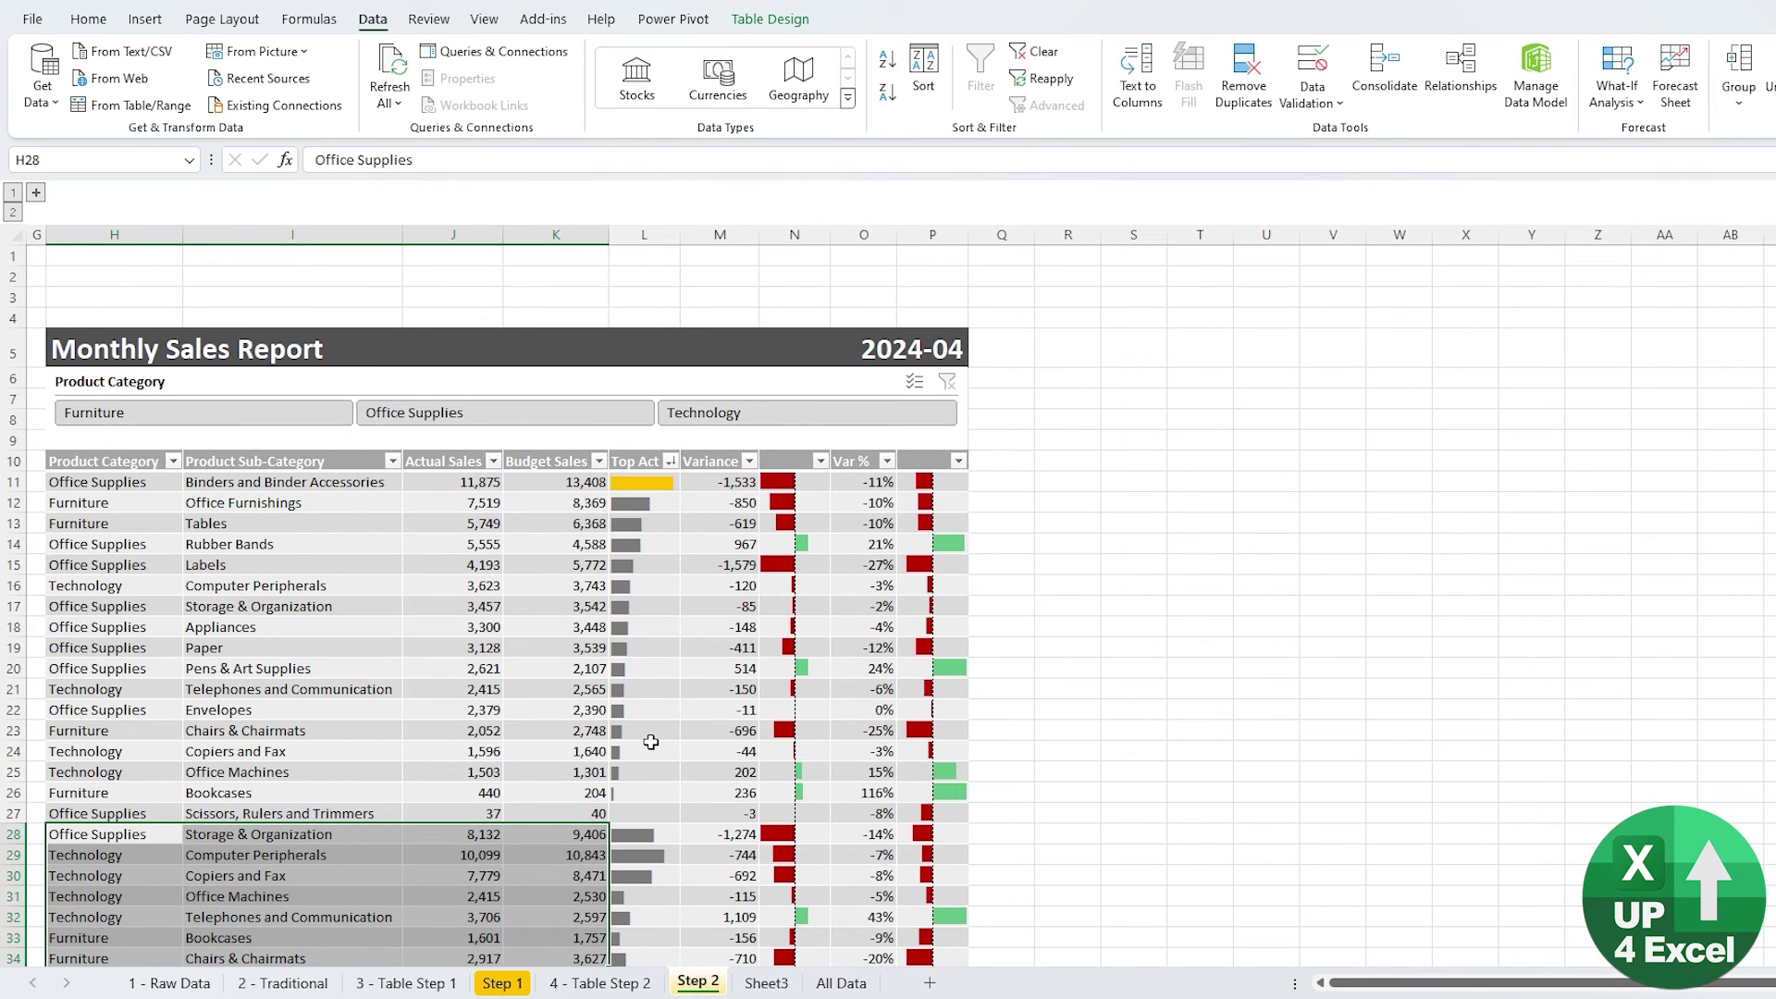
# Try the Technology and Office Supplies filters and sort by the Var % column
pyautogui.click(703, 413)
pyautogui.click(561, 532)
pyautogui.click(614, 588)
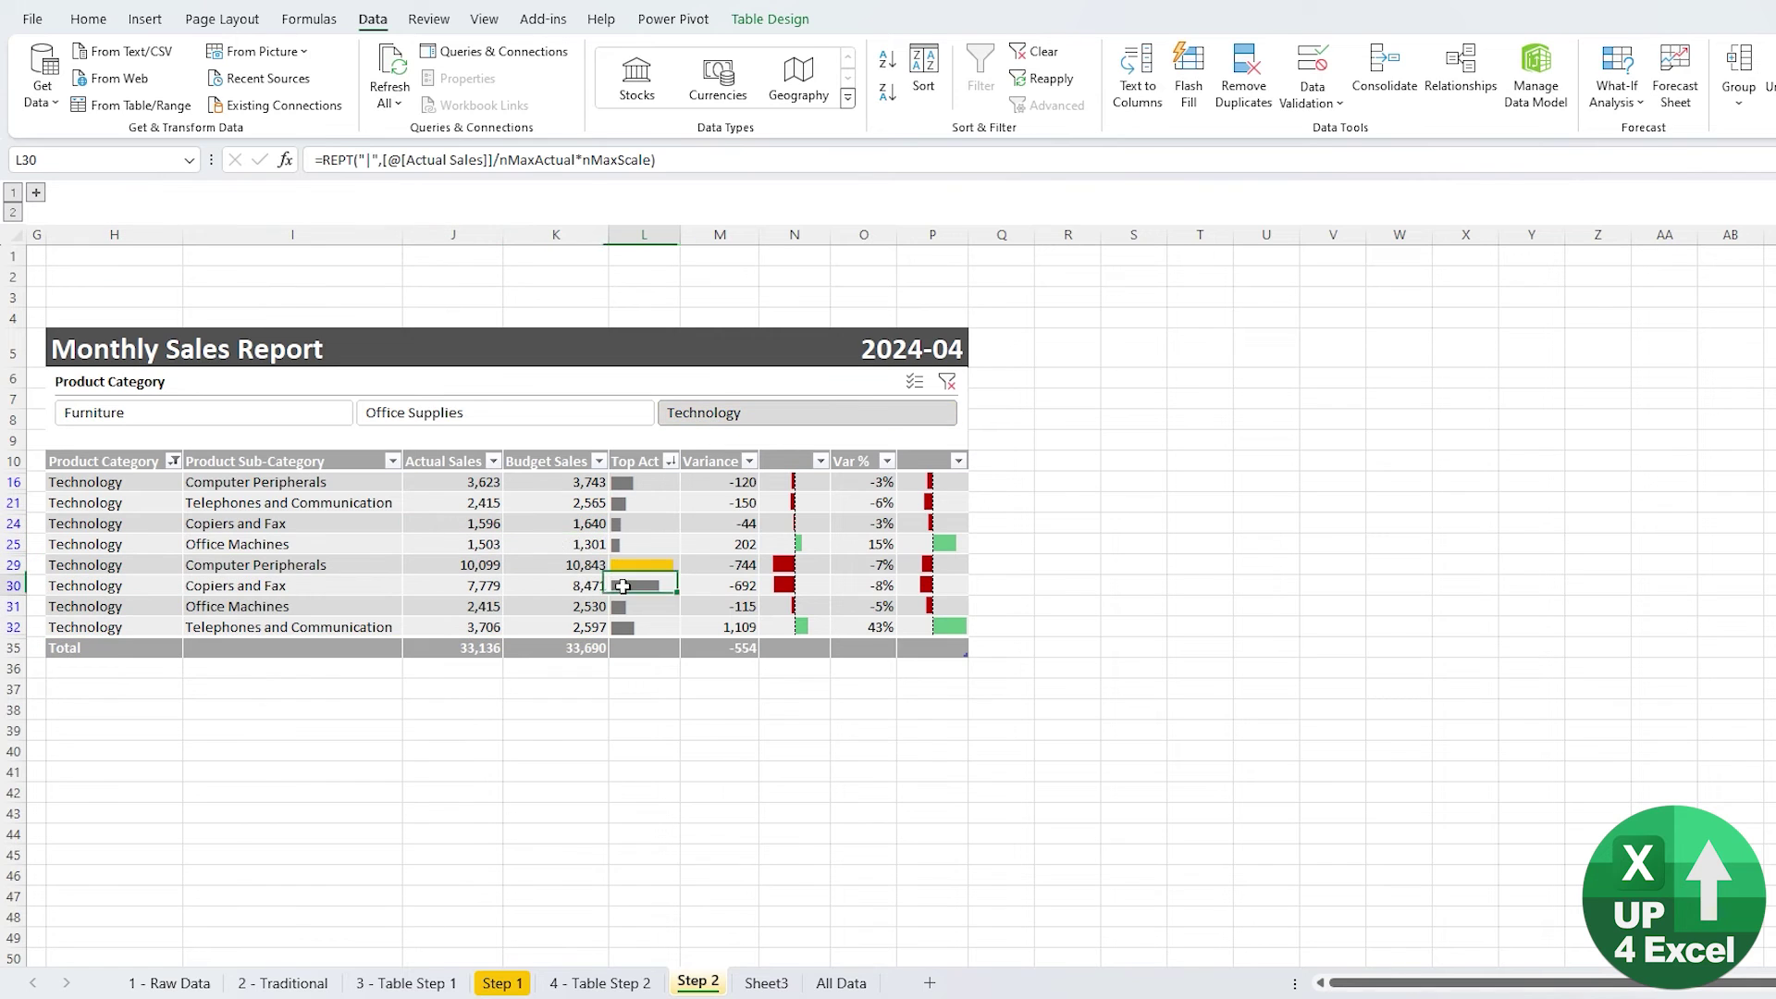
pyautogui.click(441, 418)
pyautogui.click(899, 585)
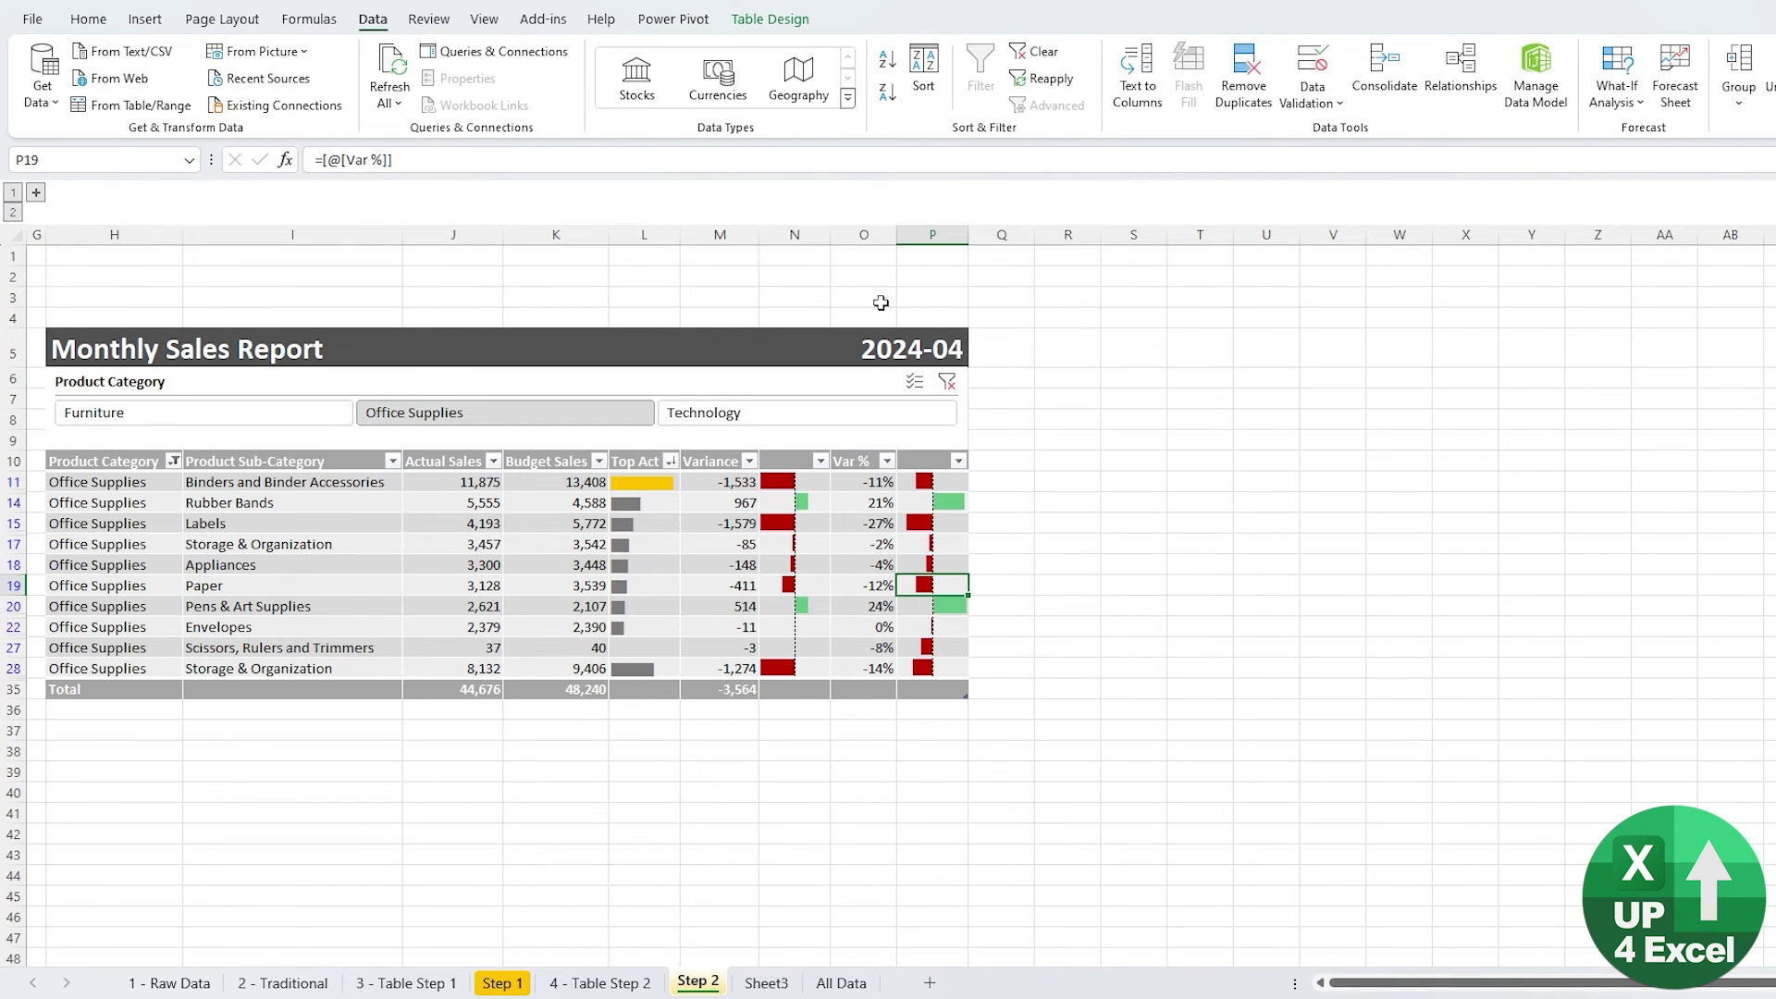
pyautogui.click(890, 61)
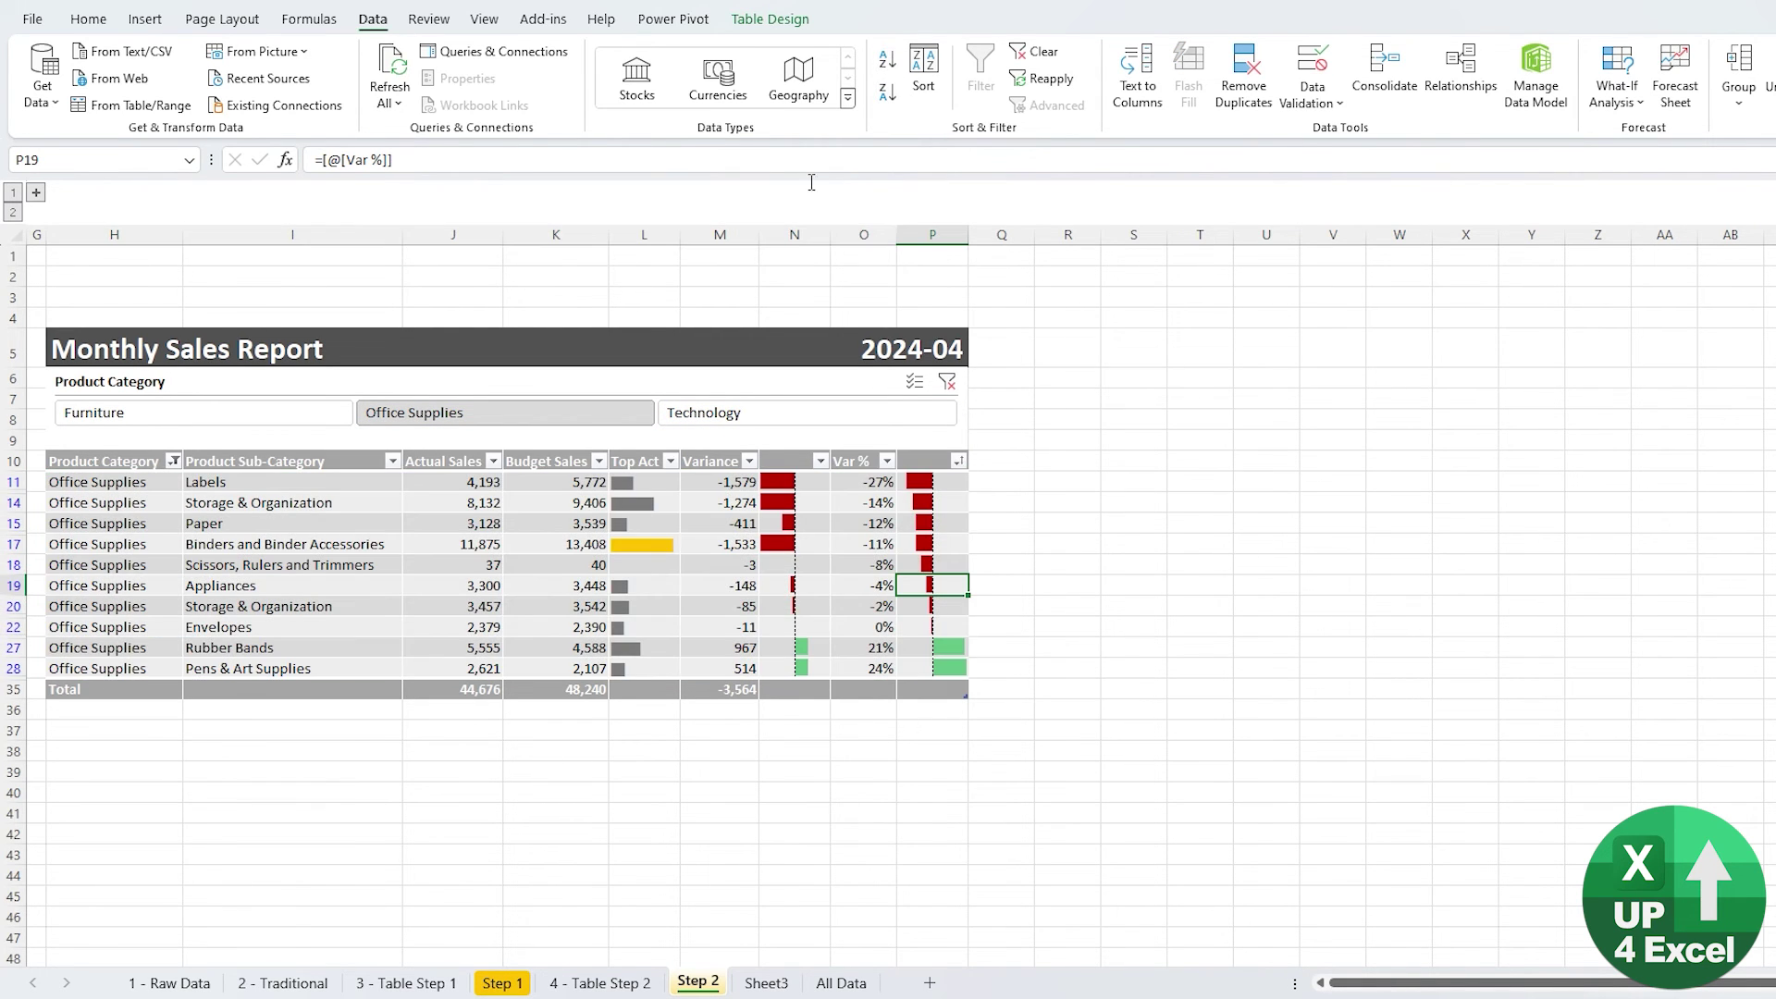
pyautogui.click(641, 523)
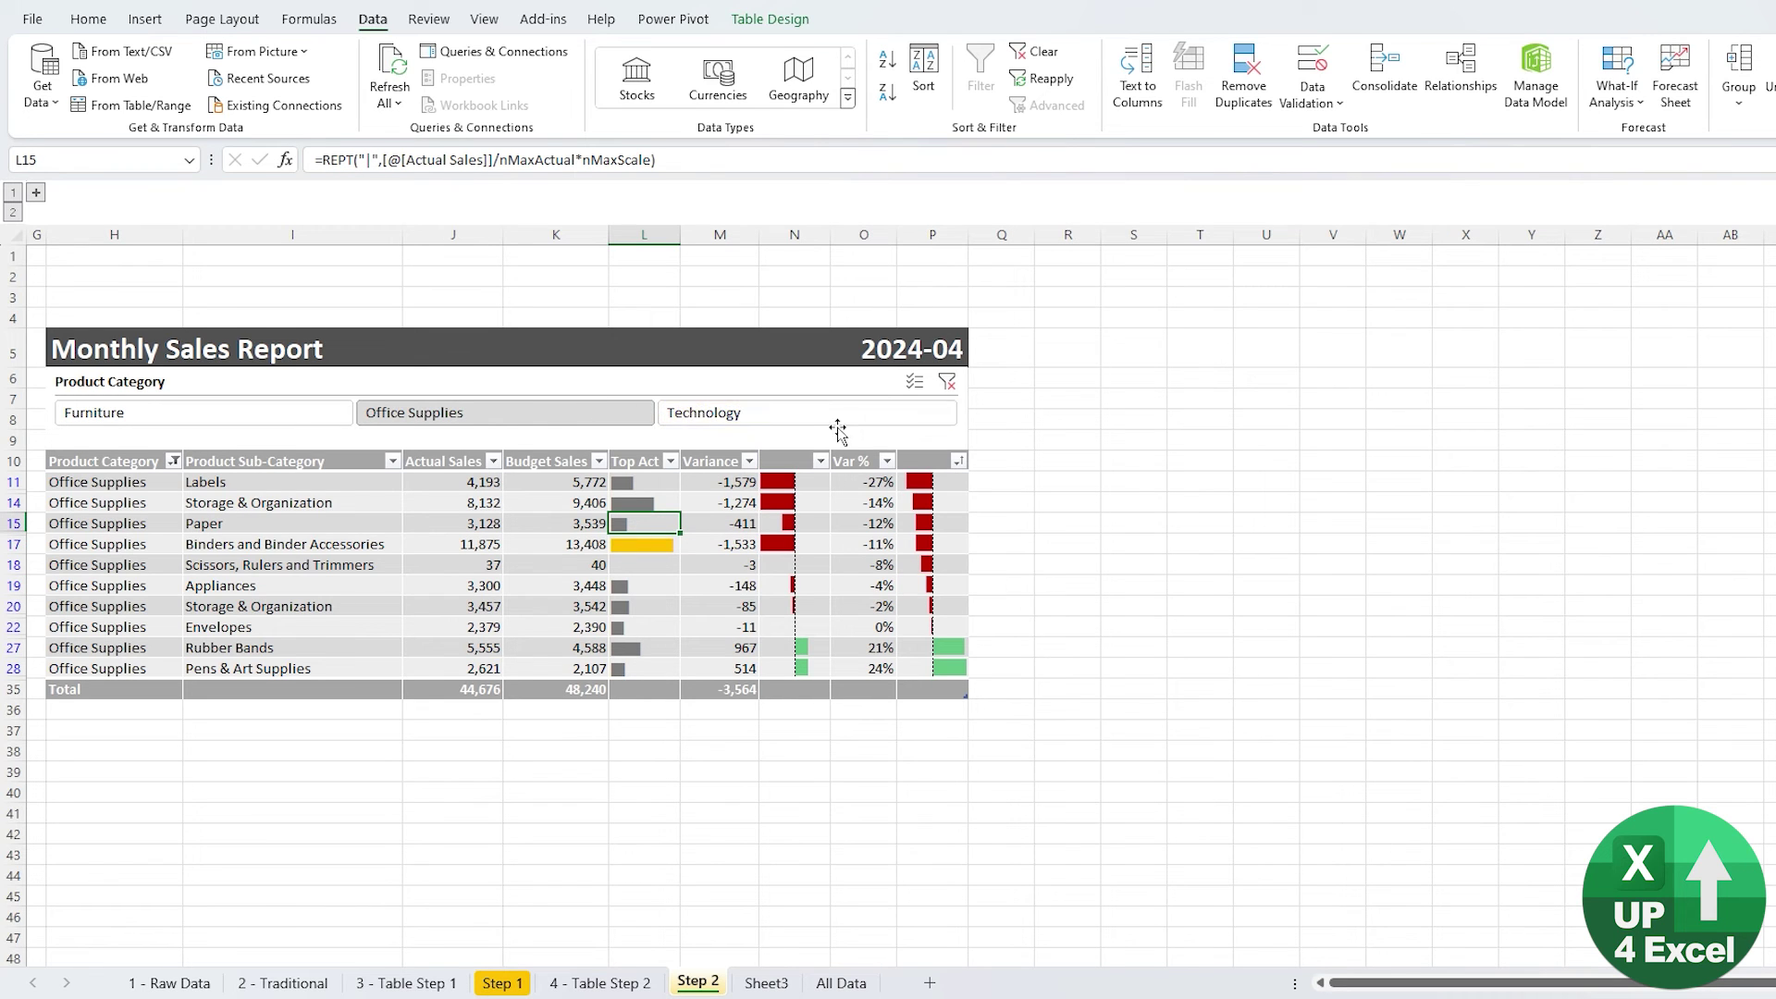
# Clear the category filter and sort the table by Variance, largest first
pyautogui.hotkey('alt', 'c')
pyautogui.click(804, 597)
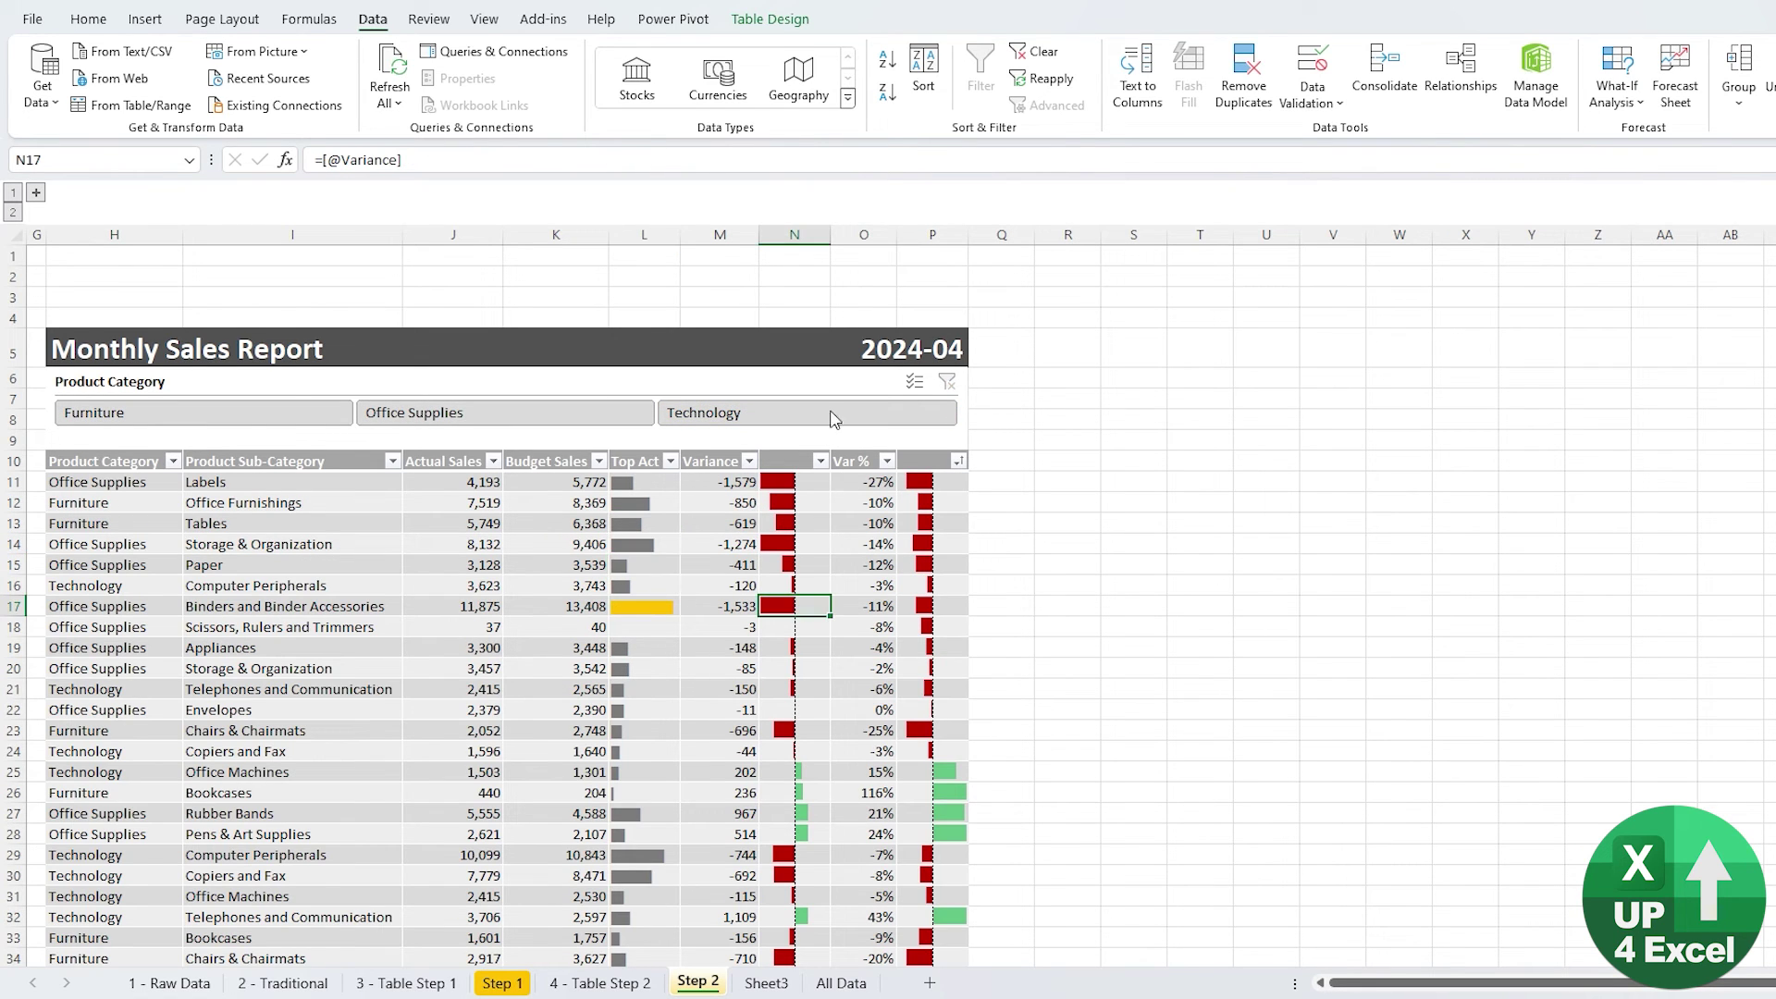
pyautogui.click(887, 92)
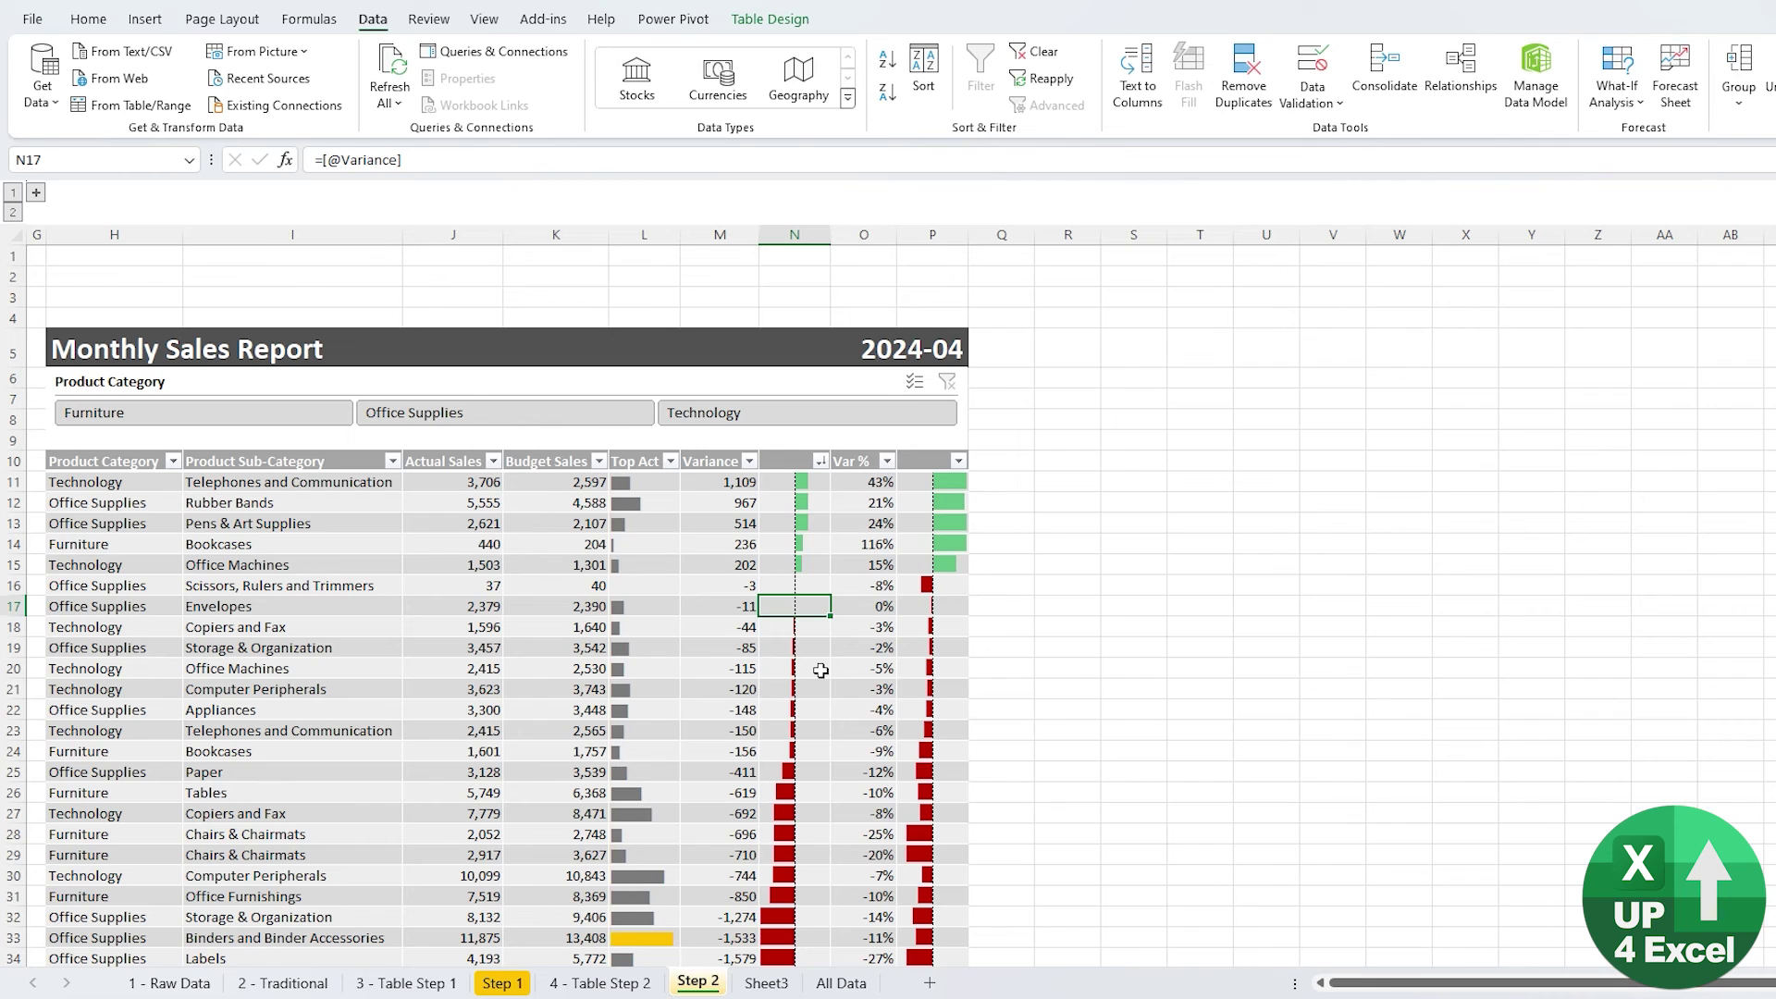
# Sort Variance smallest first, then collapse and re-expand the Office Supplies pivot group
pyautogui.click(888, 60)
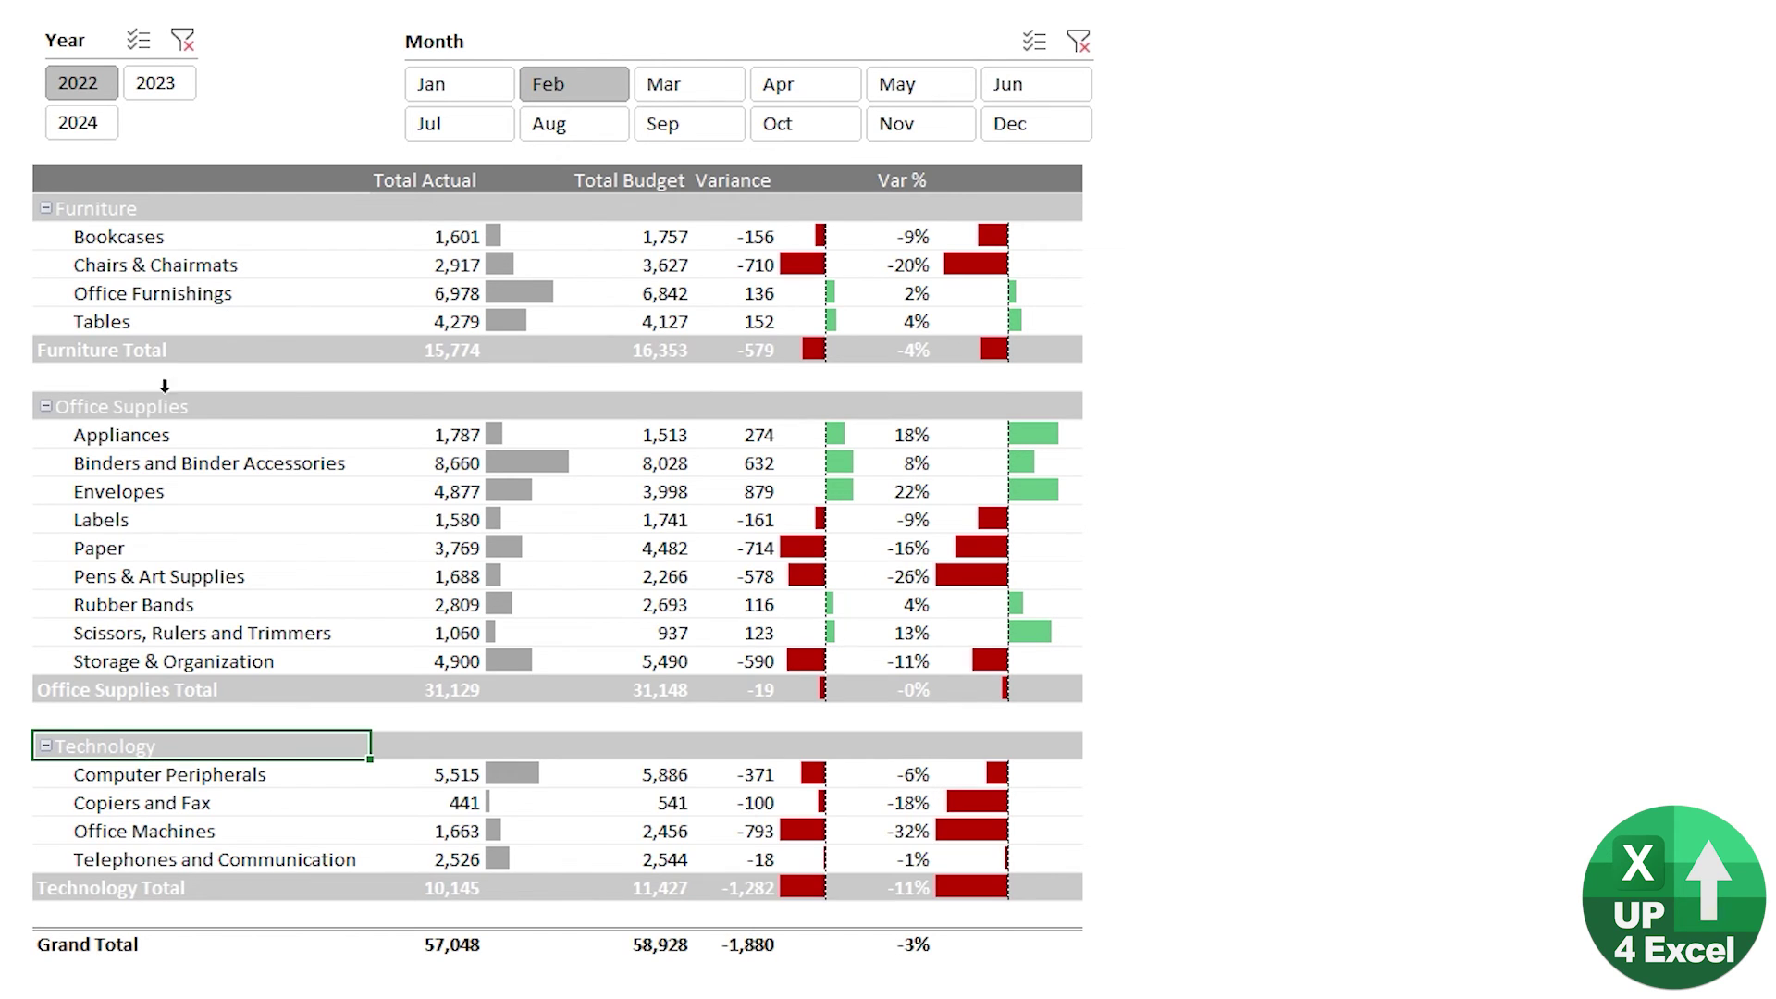
pyautogui.click(45, 406)
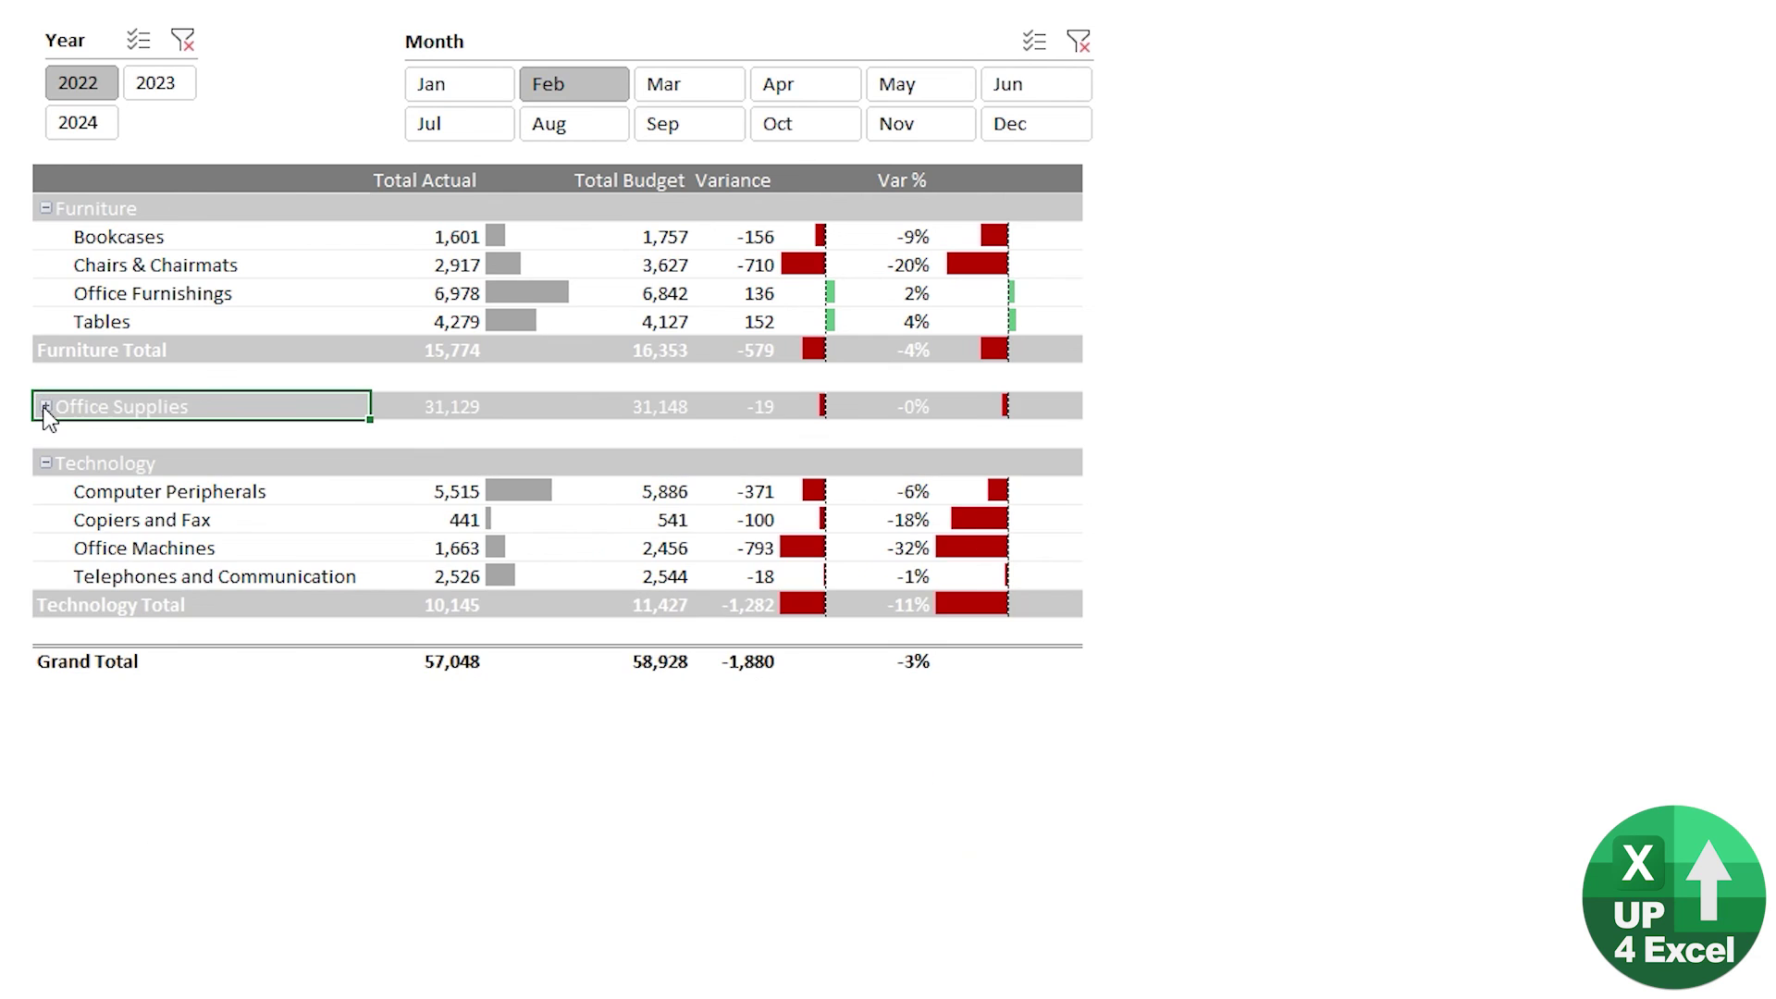
pyautogui.click(46, 406)
# Filter the pivot report through several months, including July, ending on January
pyautogui.click(45, 407)
pyautogui.click(690, 124)
pyautogui.click(560, 124)
pyautogui.click(477, 125)
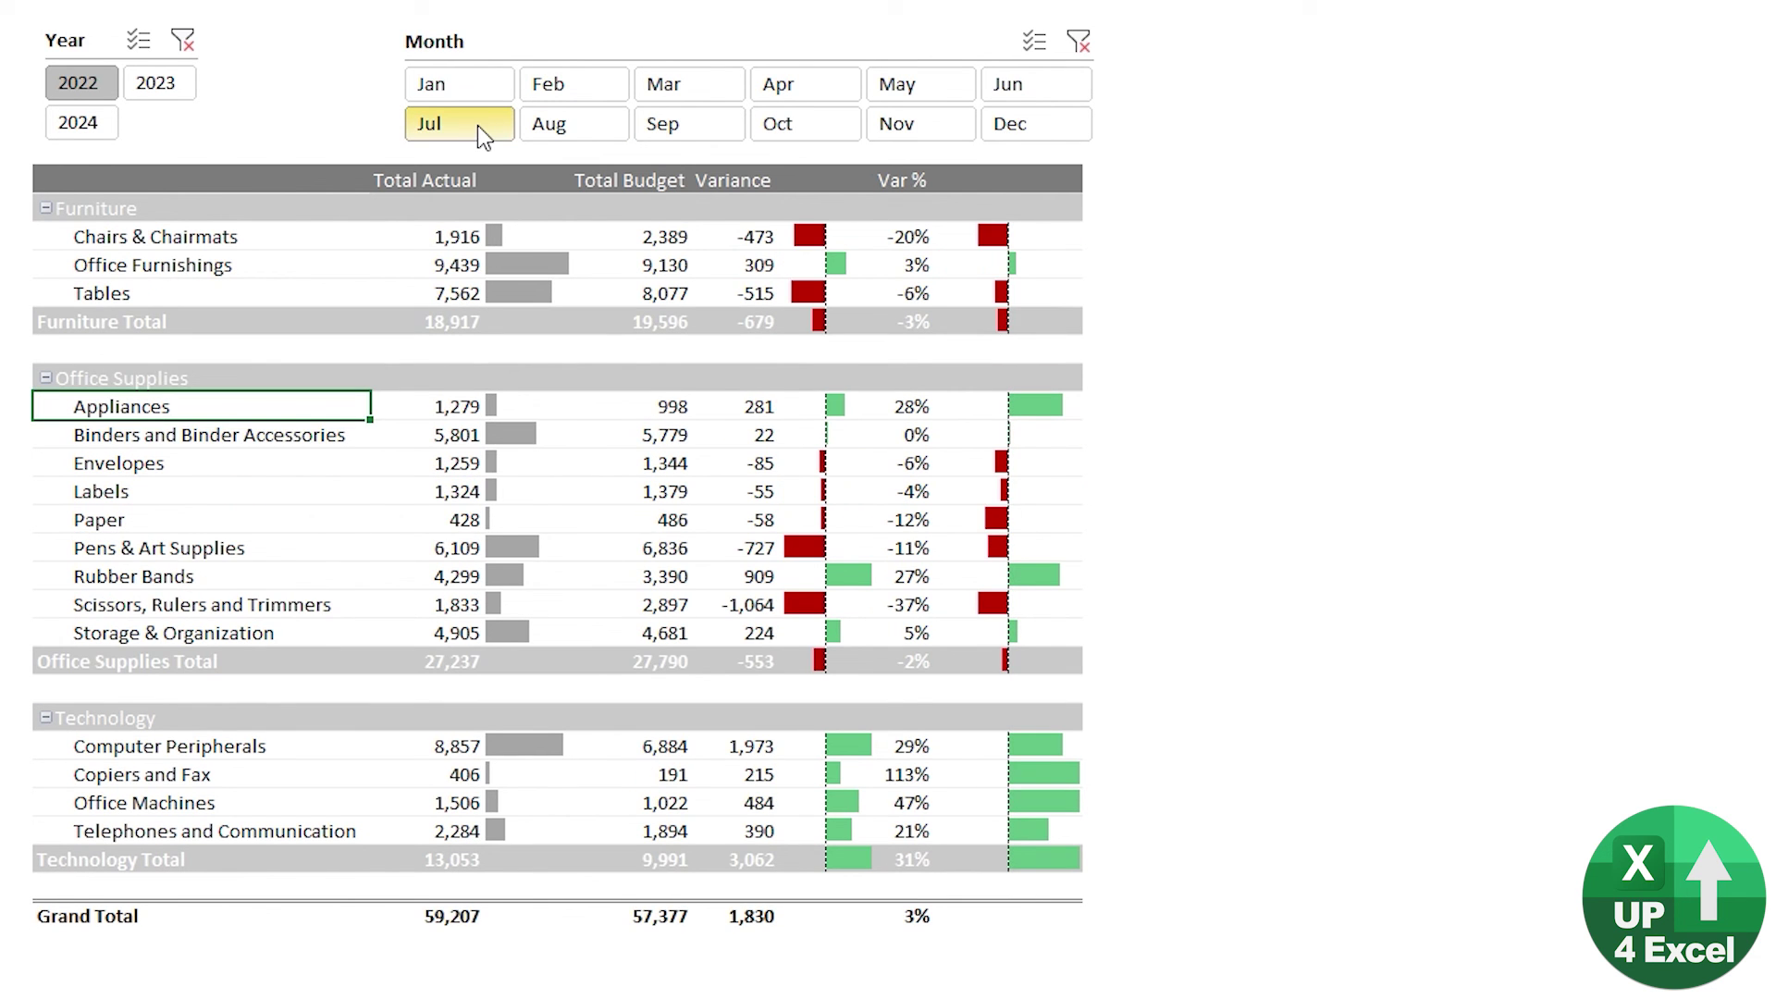
pyautogui.click(429, 87)
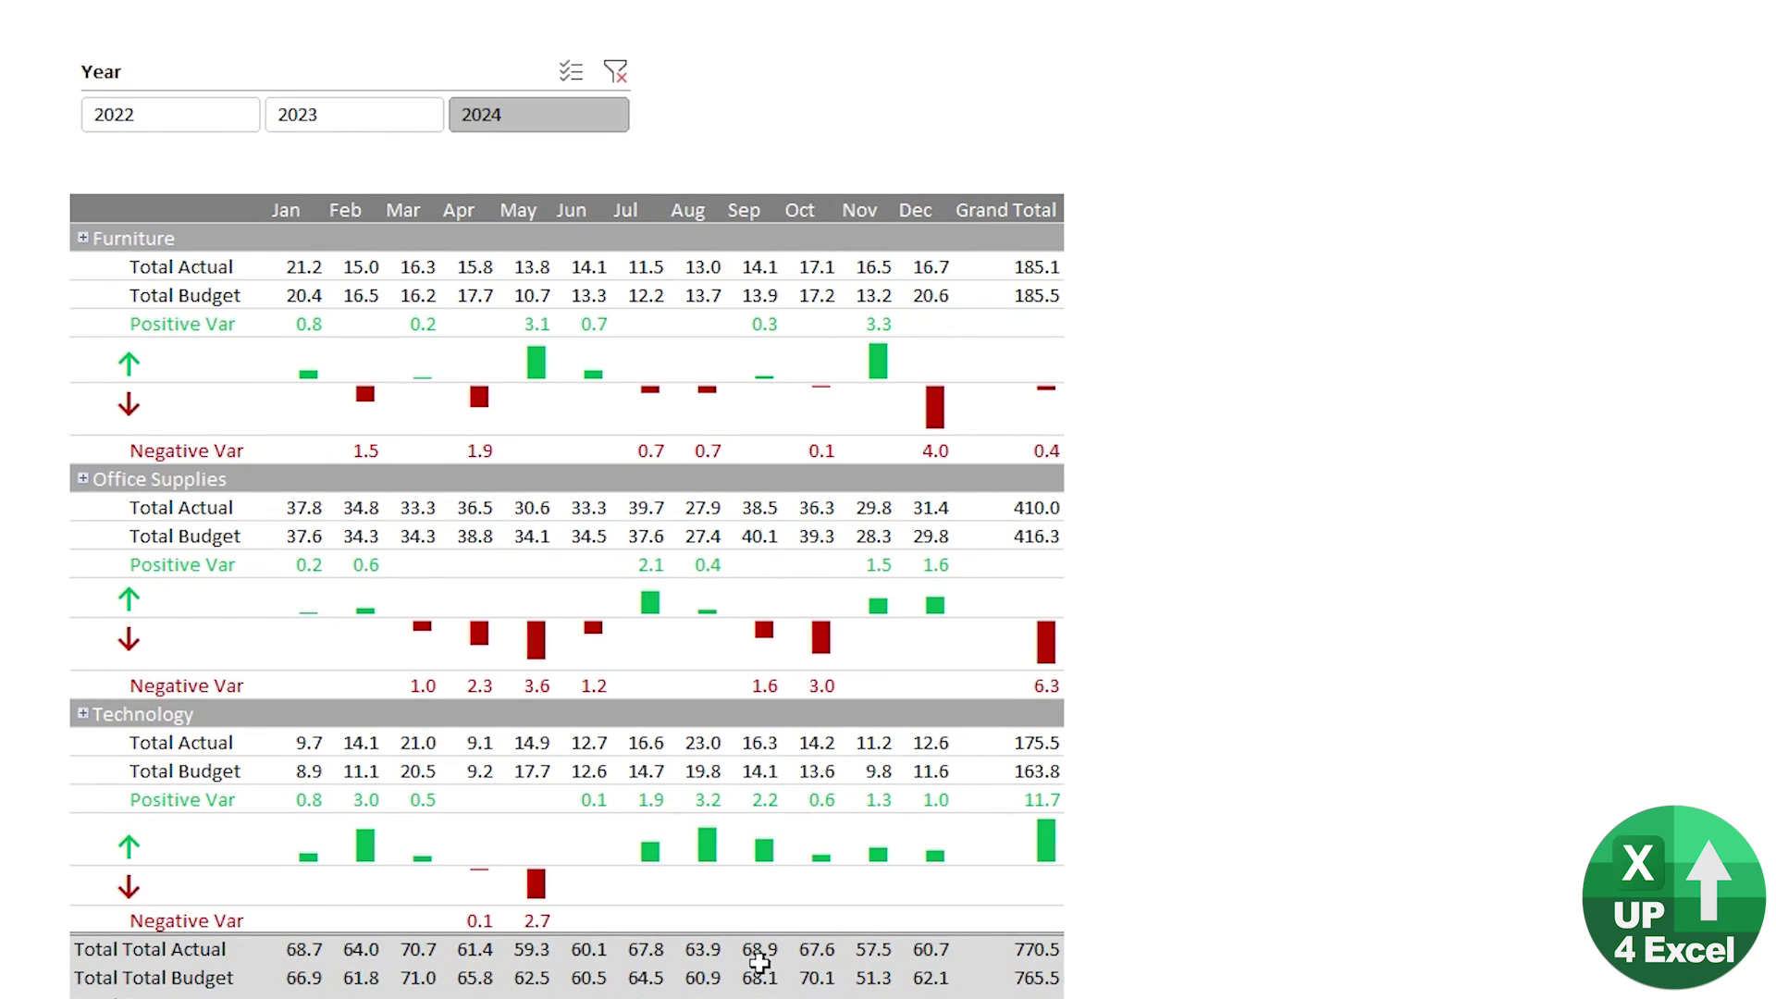
# Inspect the March, September and June variance bars, then filter the pivot to 2023
pyautogui.click(412, 599)
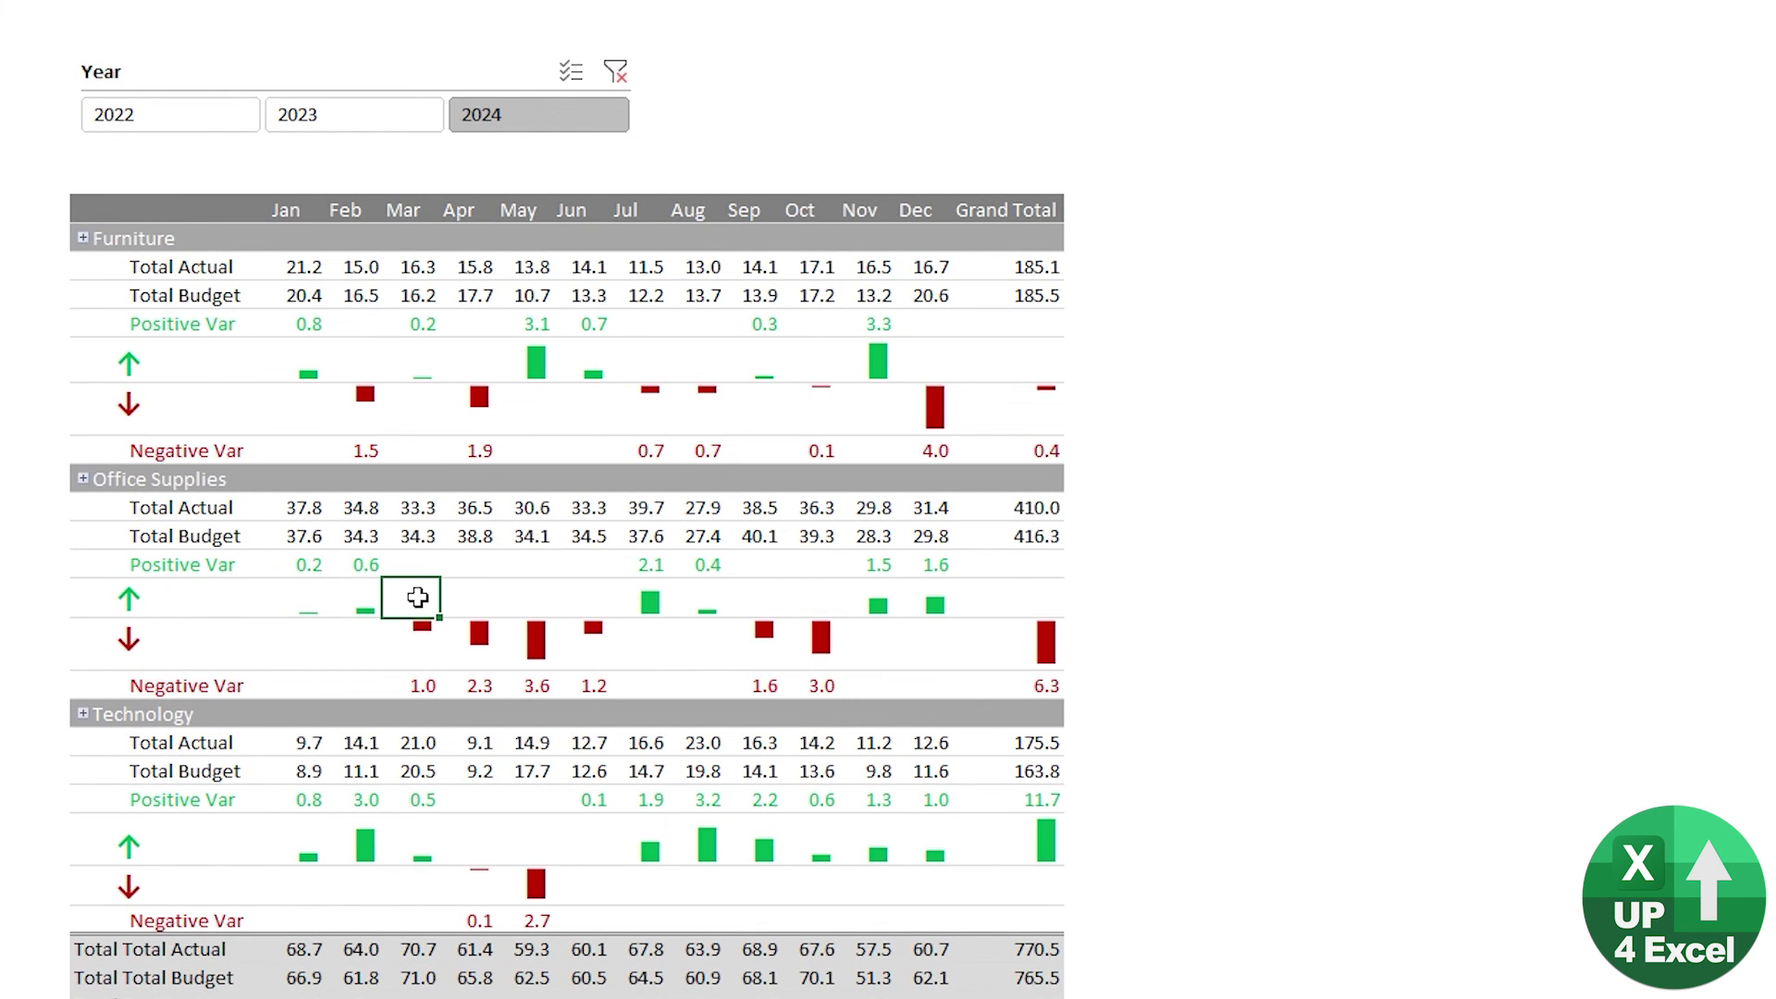
pyautogui.click(727, 628)
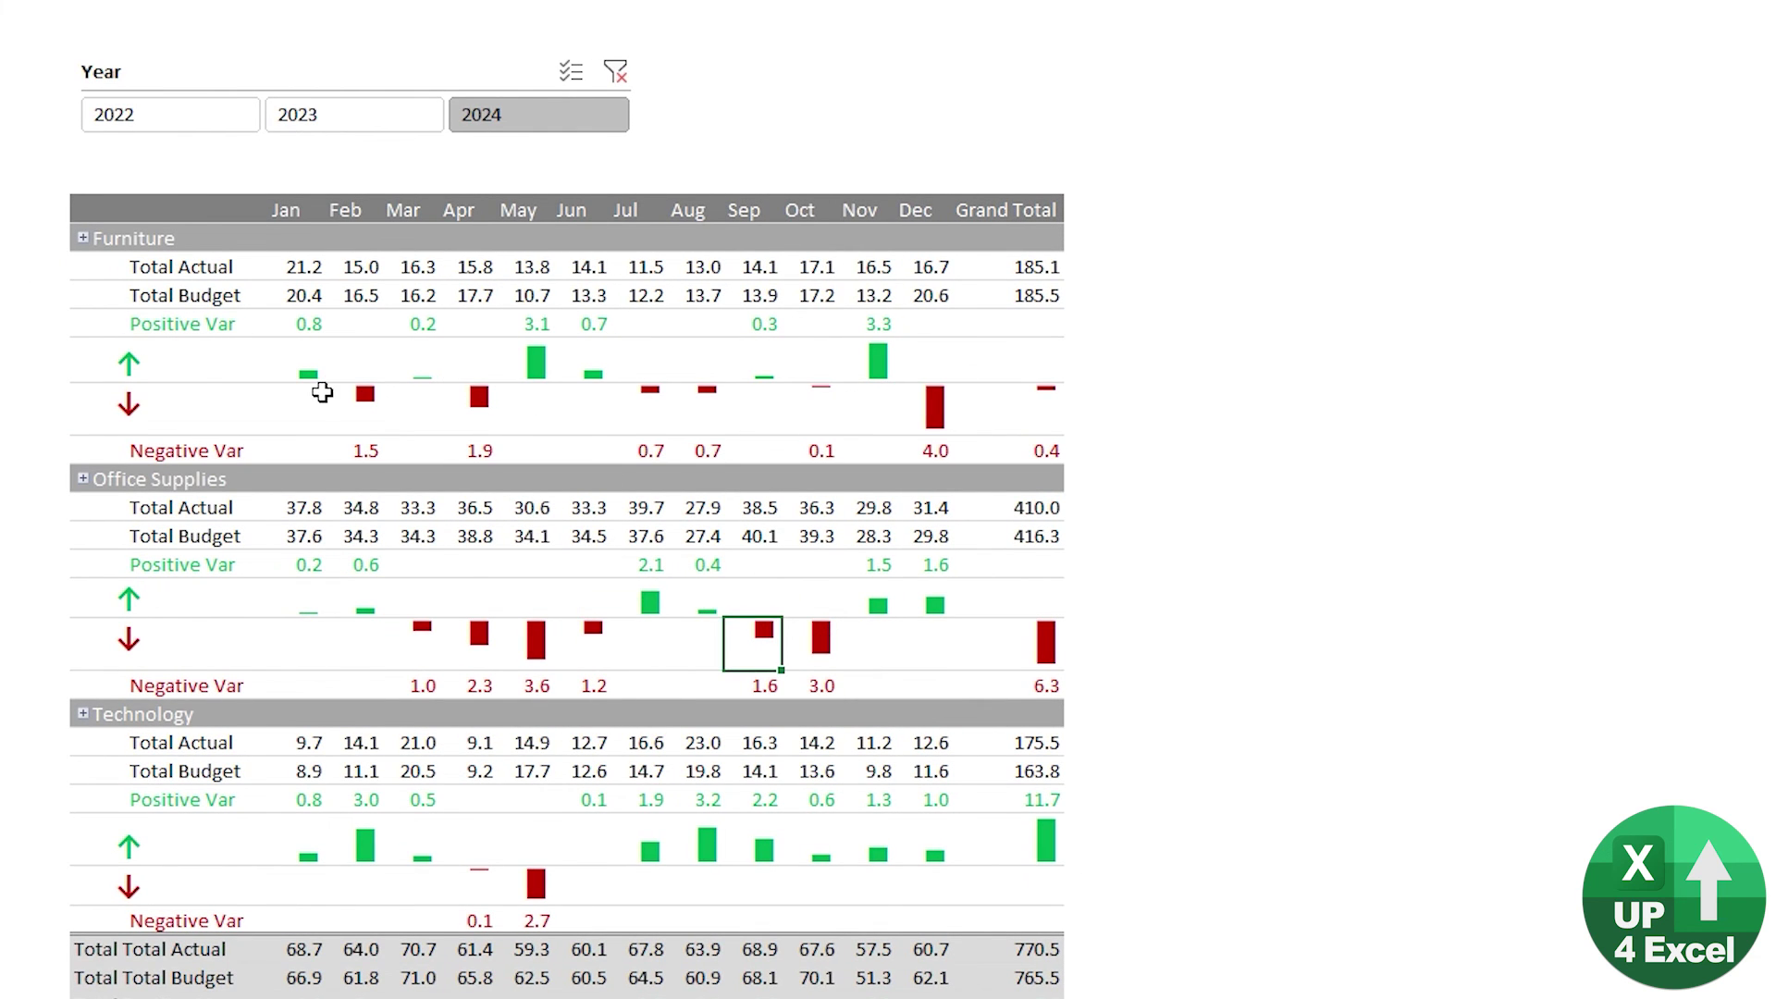
pyautogui.click(167, 478)
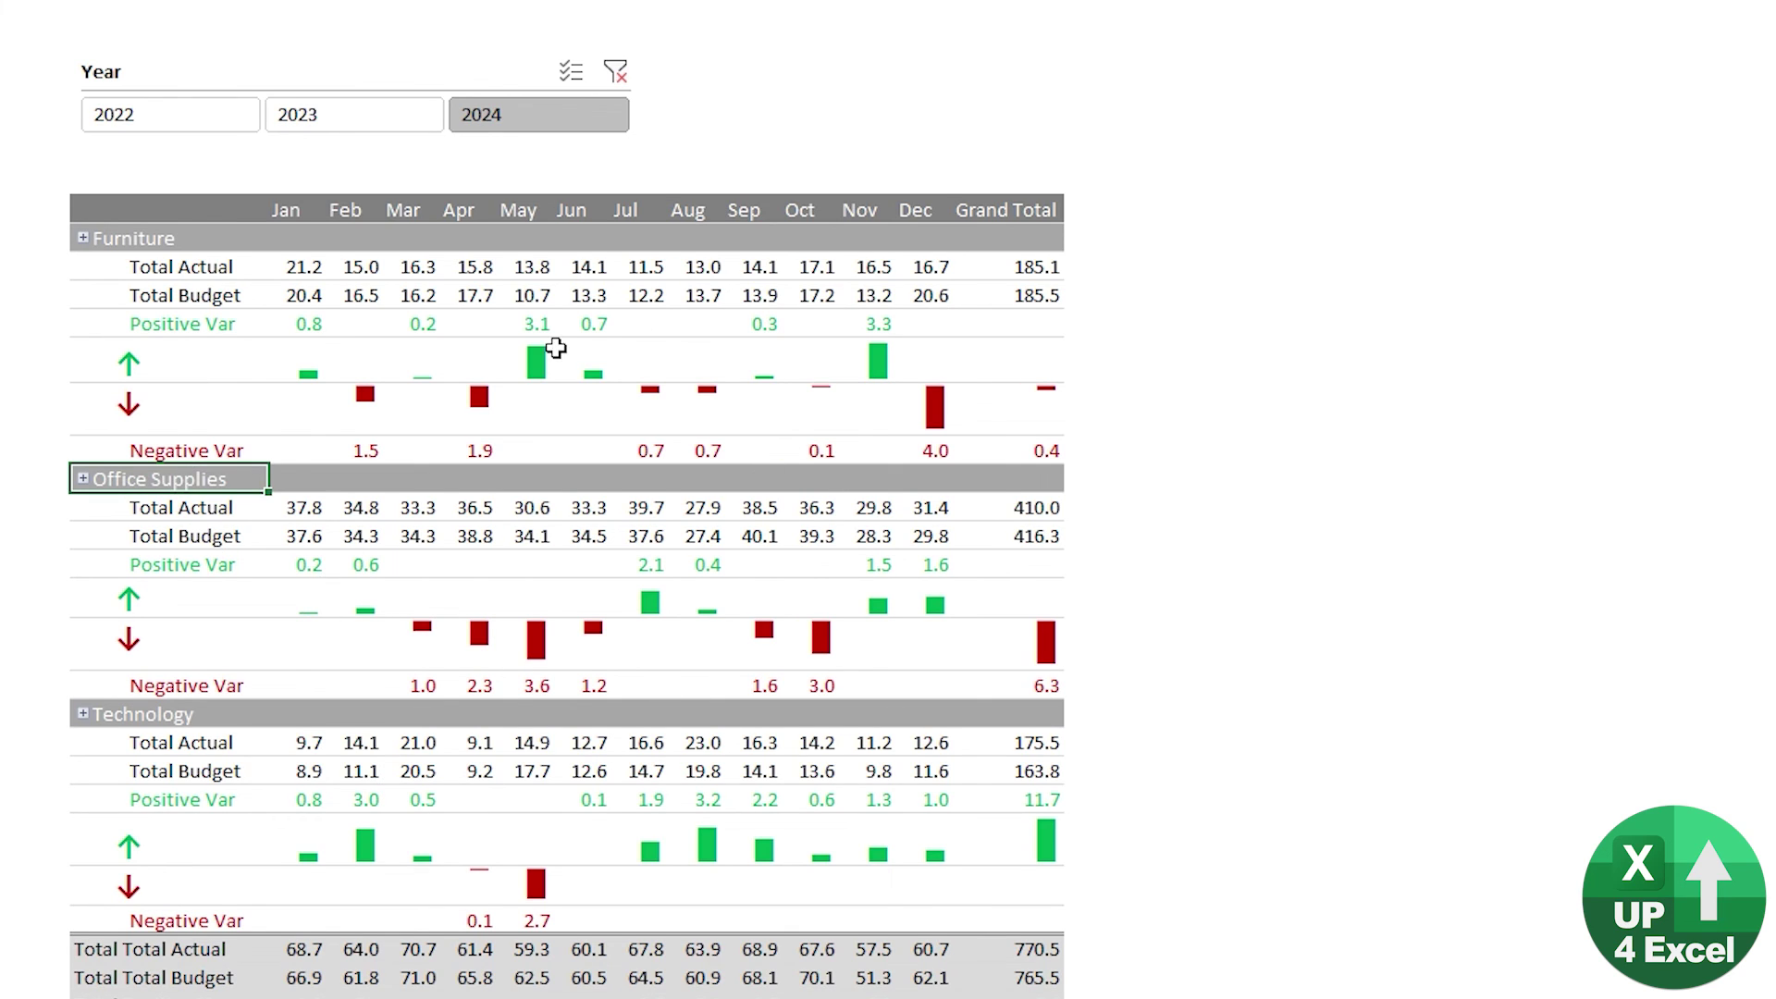
pyautogui.click(559, 350)
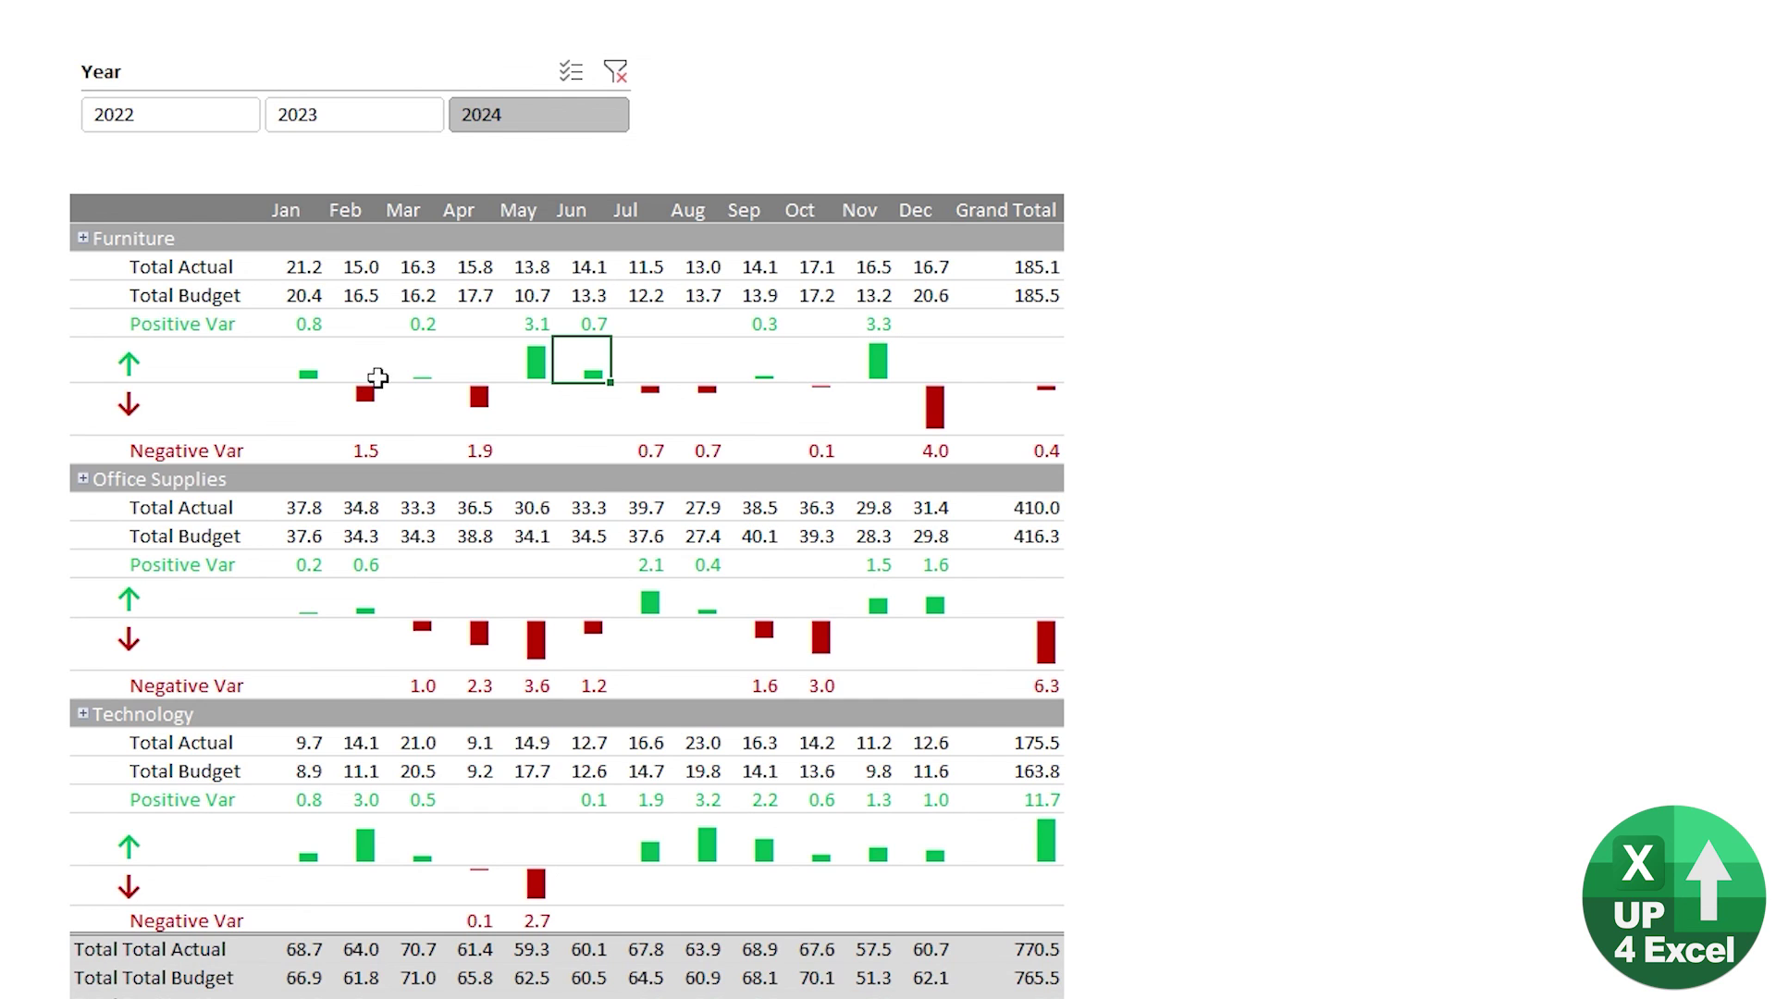
pyautogui.click(384, 125)
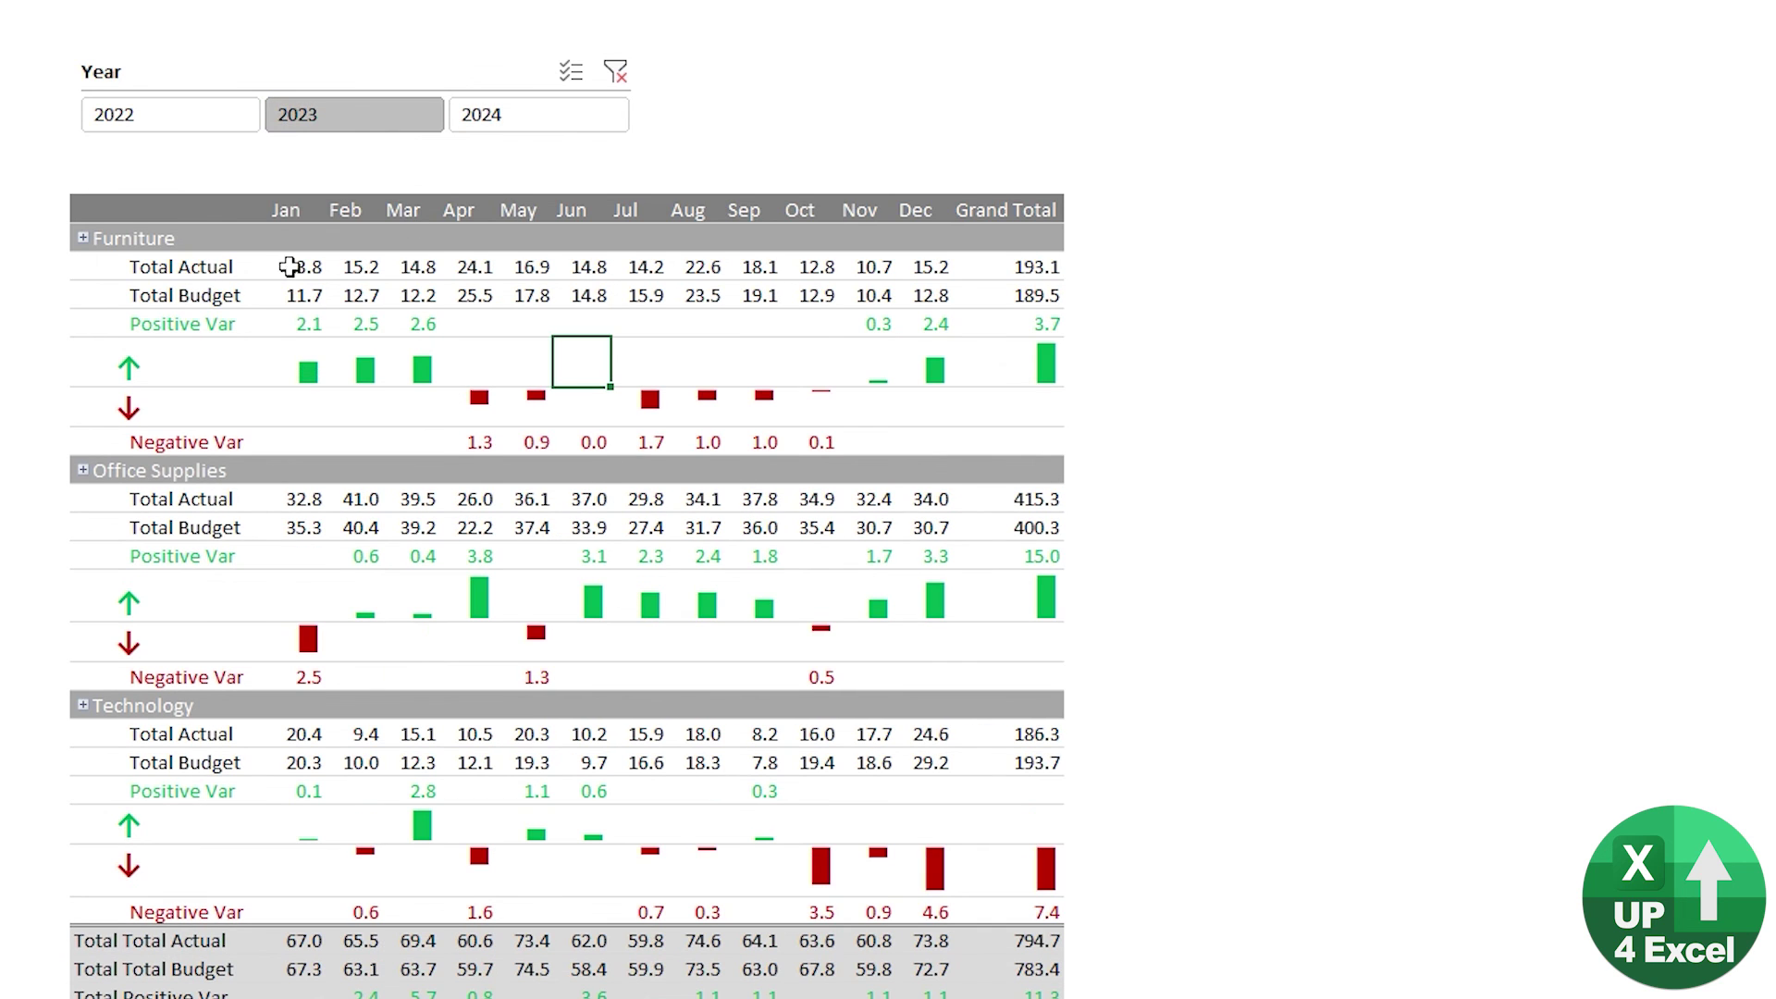